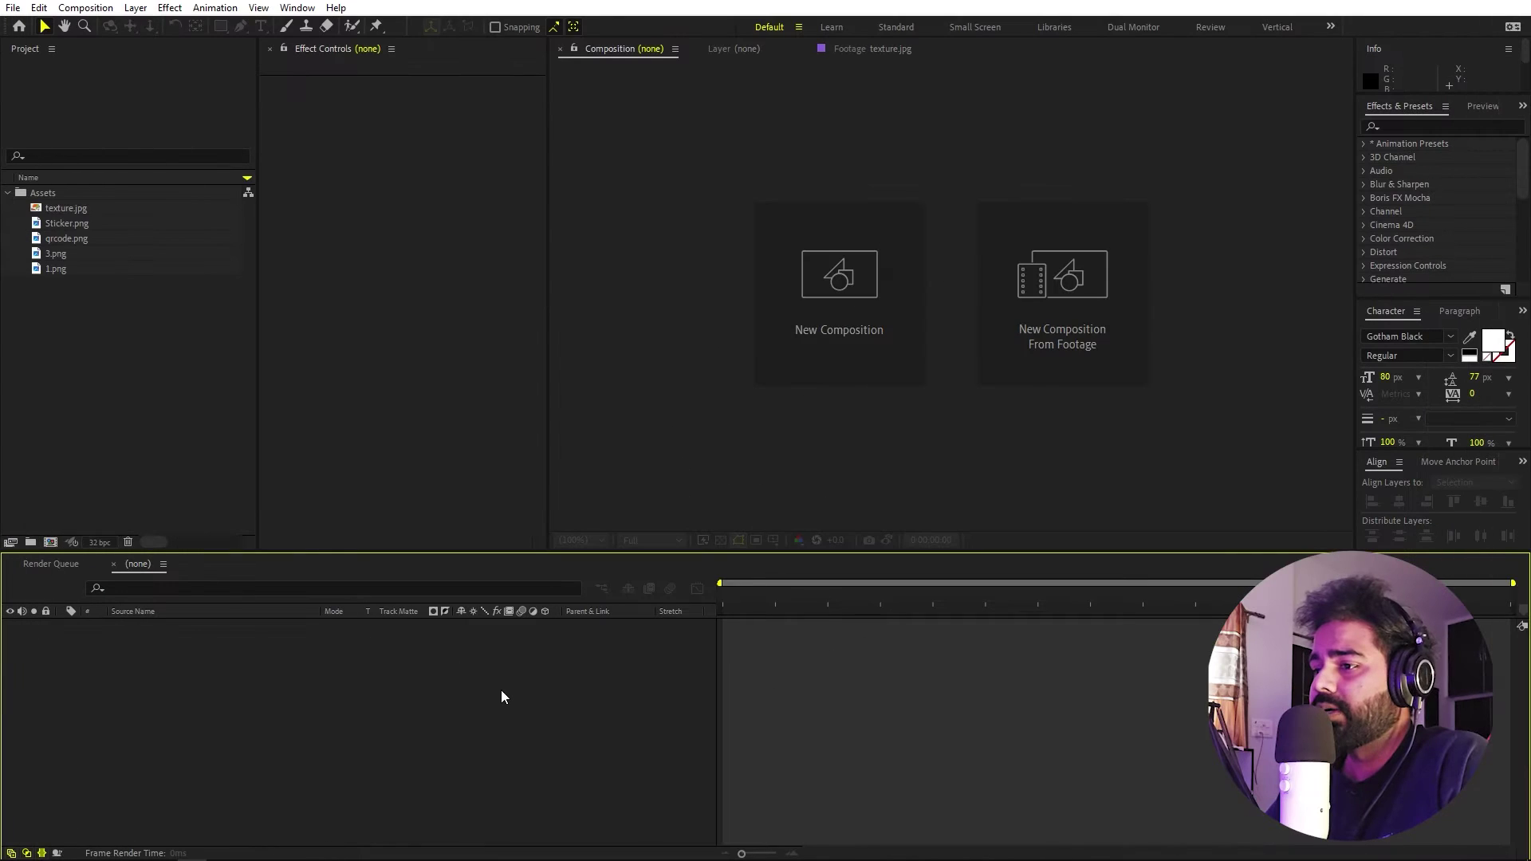
- Preview the imported assets 1.png, 3.png, qrcode.png, Sticker.png and texture.jpg one after another
{"action": "double_click", "coordinate": [70, 268]}
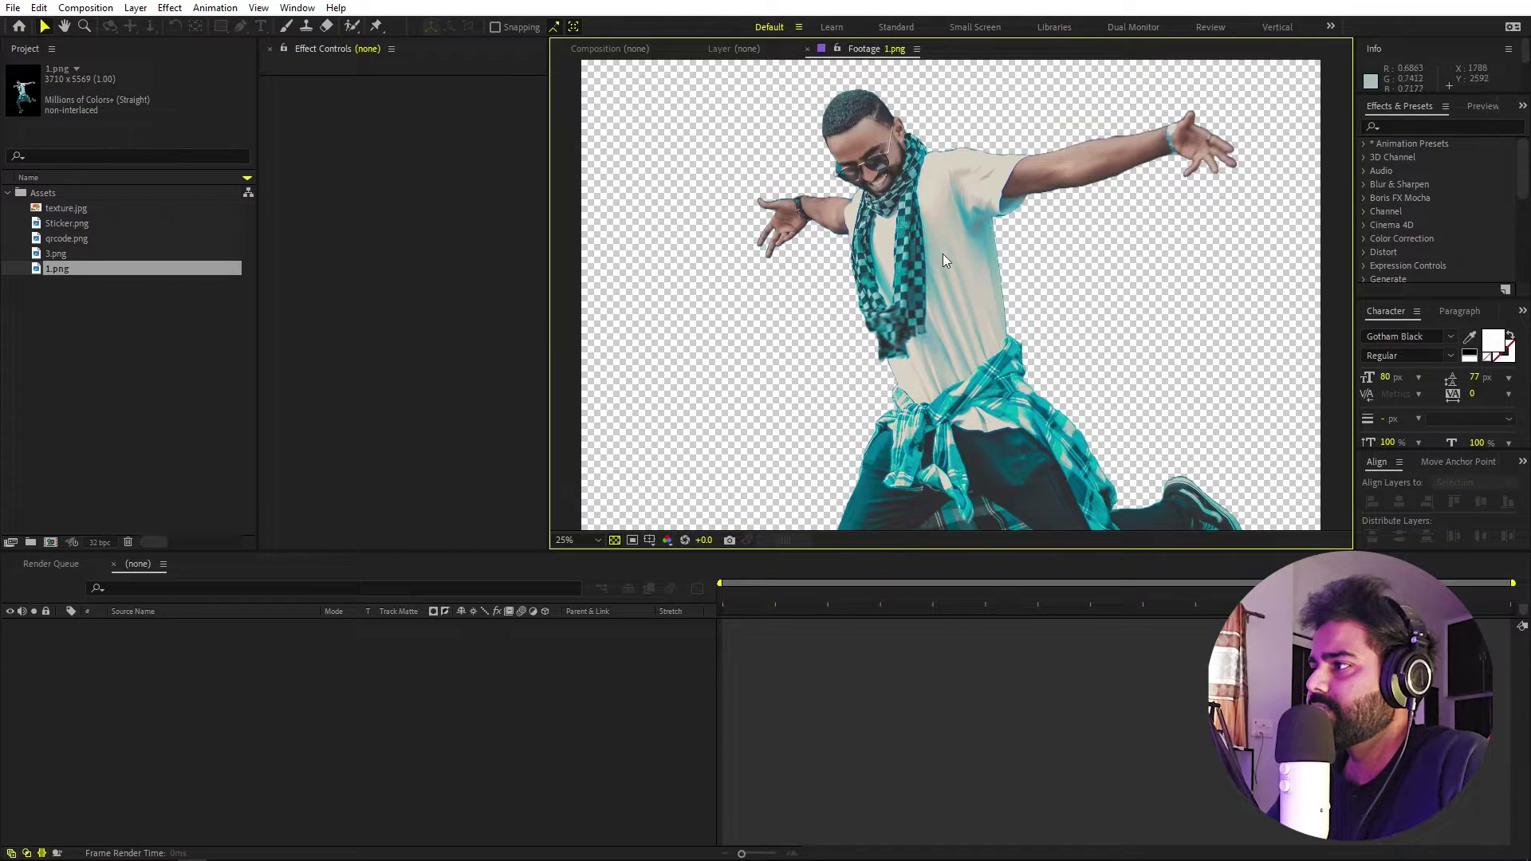
{"action": "double_click", "coordinate": [88, 255]}
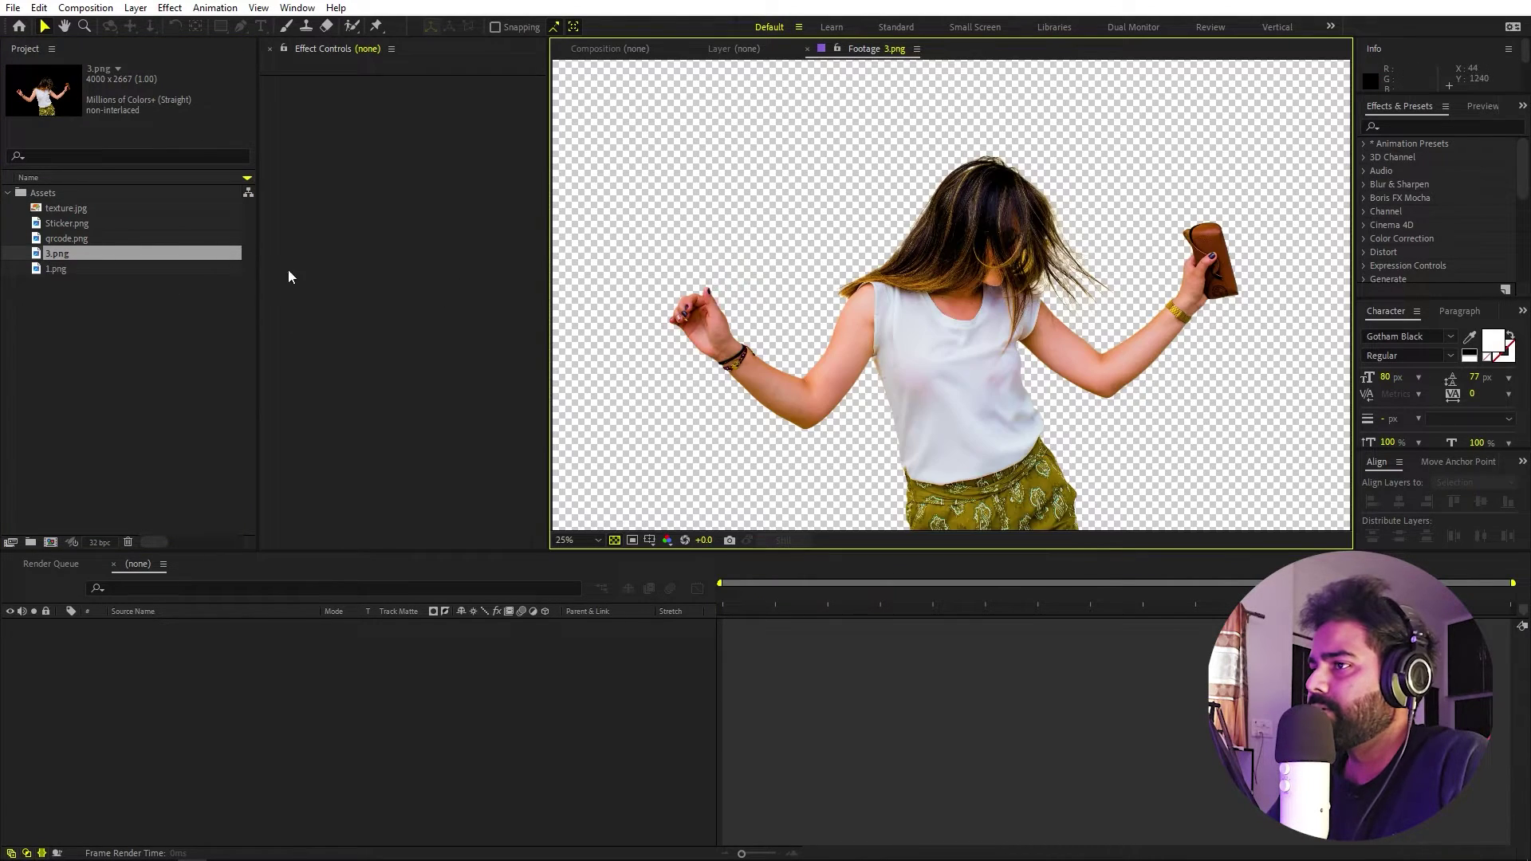
{"action": "double_click", "coordinate": [75, 237]}
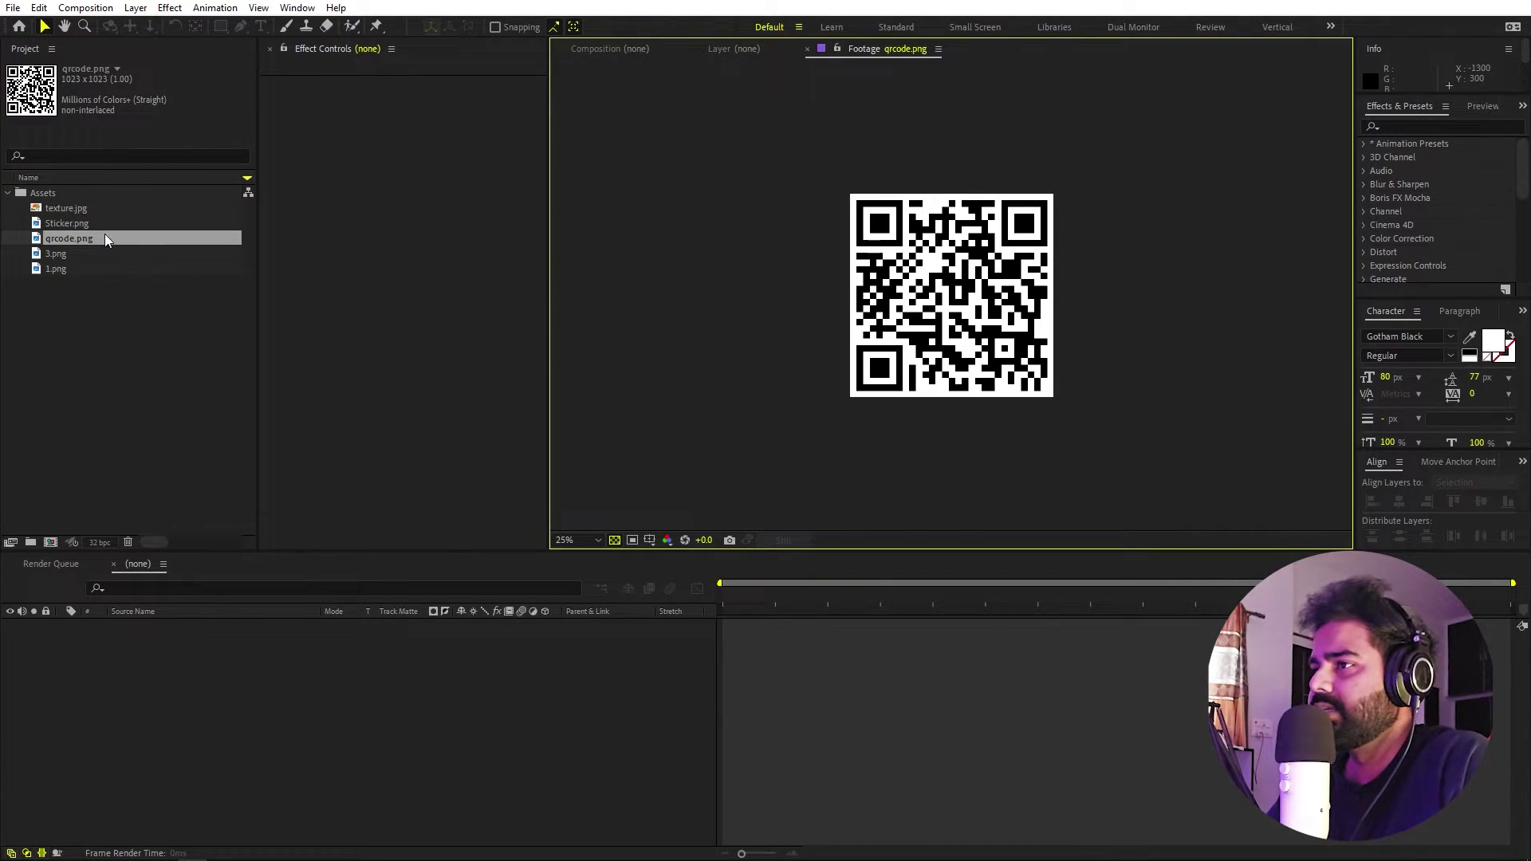
{"action": "double_click", "coordinate": [74, 223]}
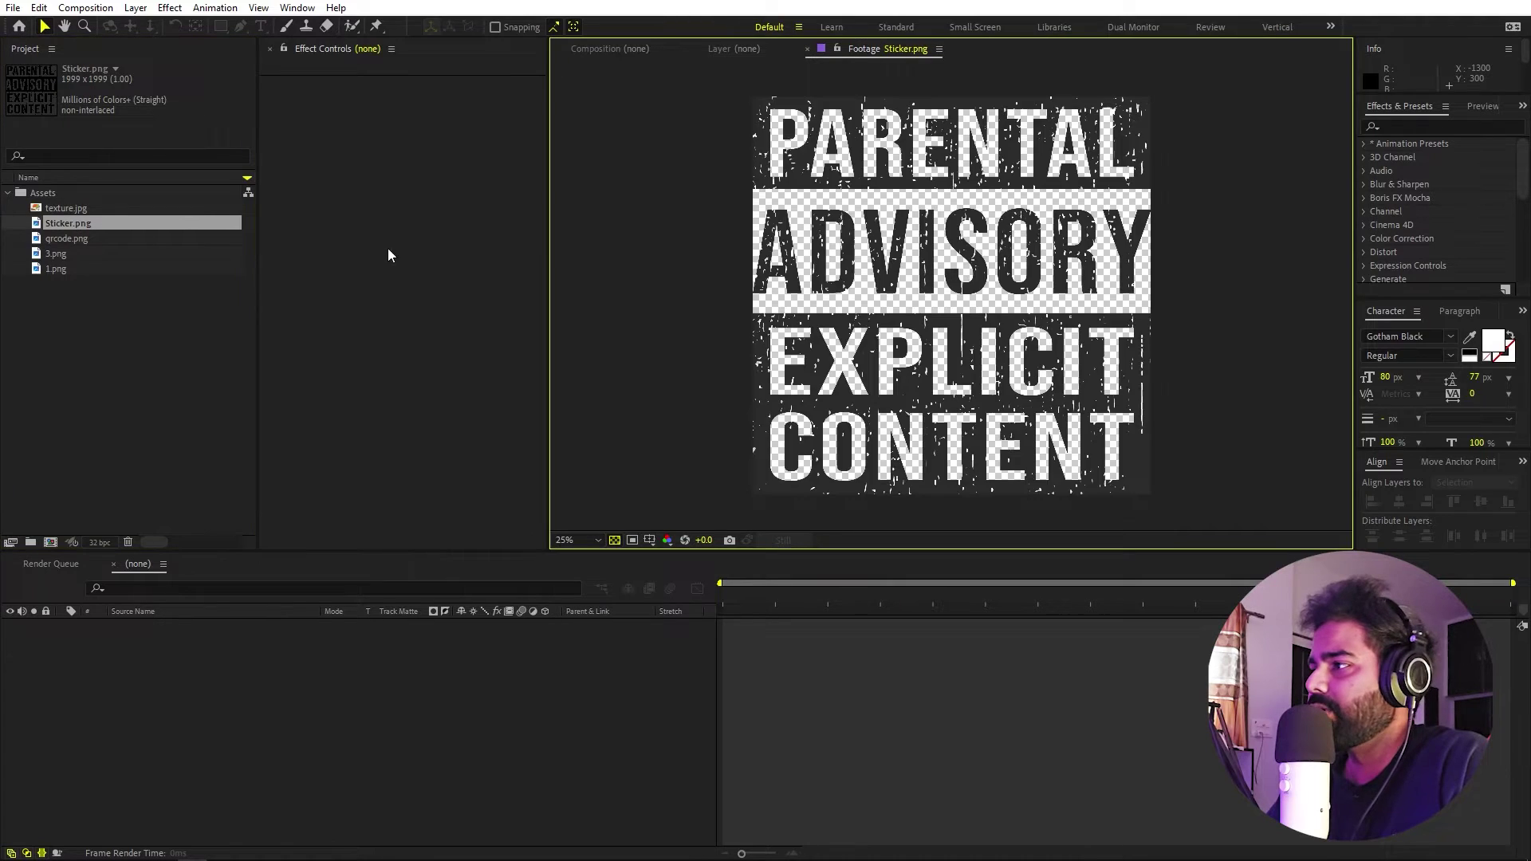
{"action": "left_click", "coordinate": [121, 386]}
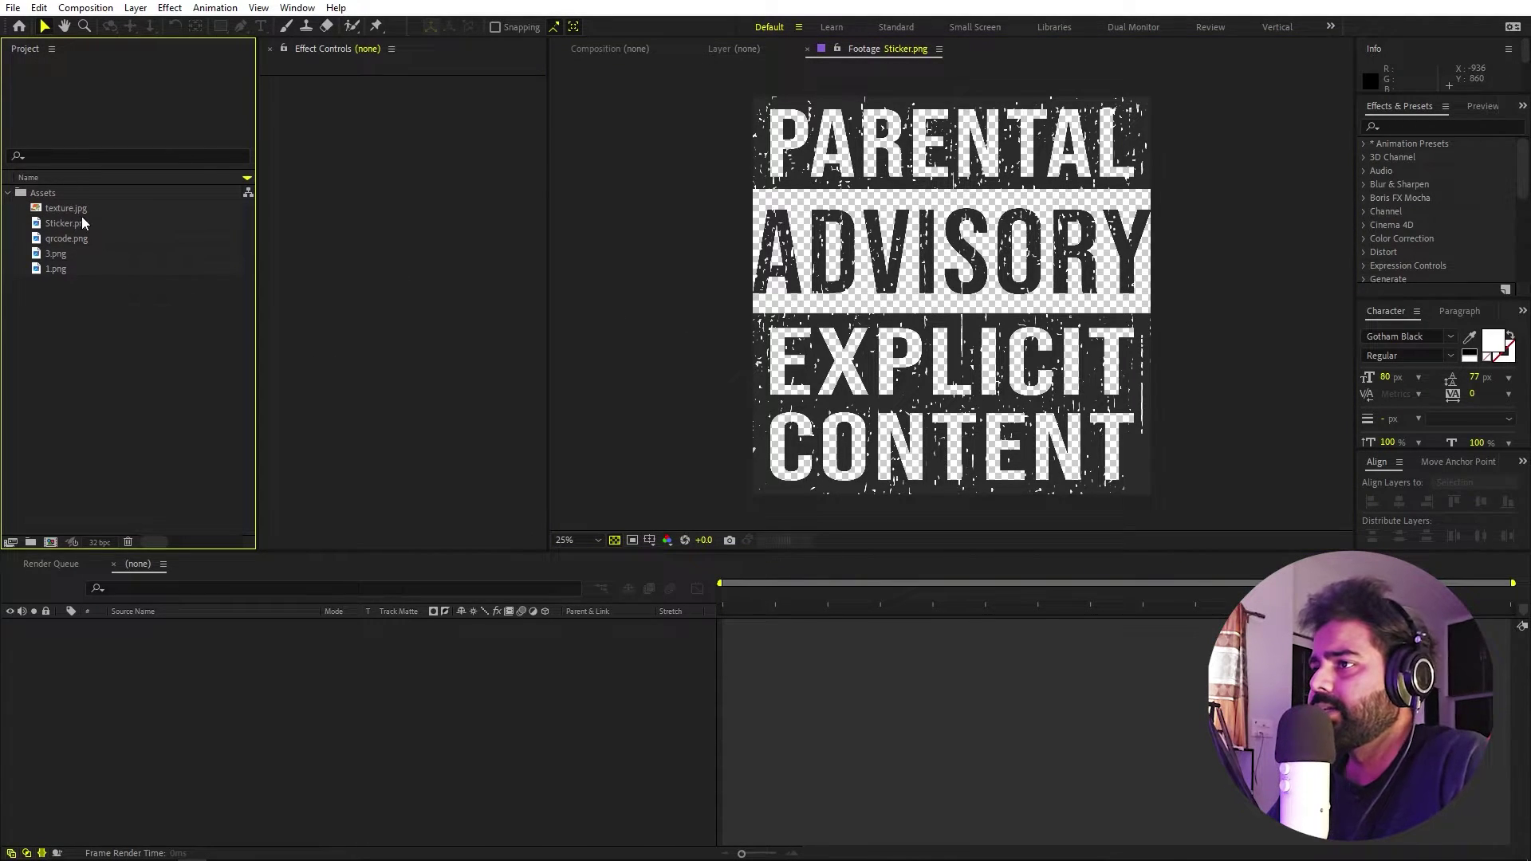
{"action": "double_click", "coordinate": [81, 208]}
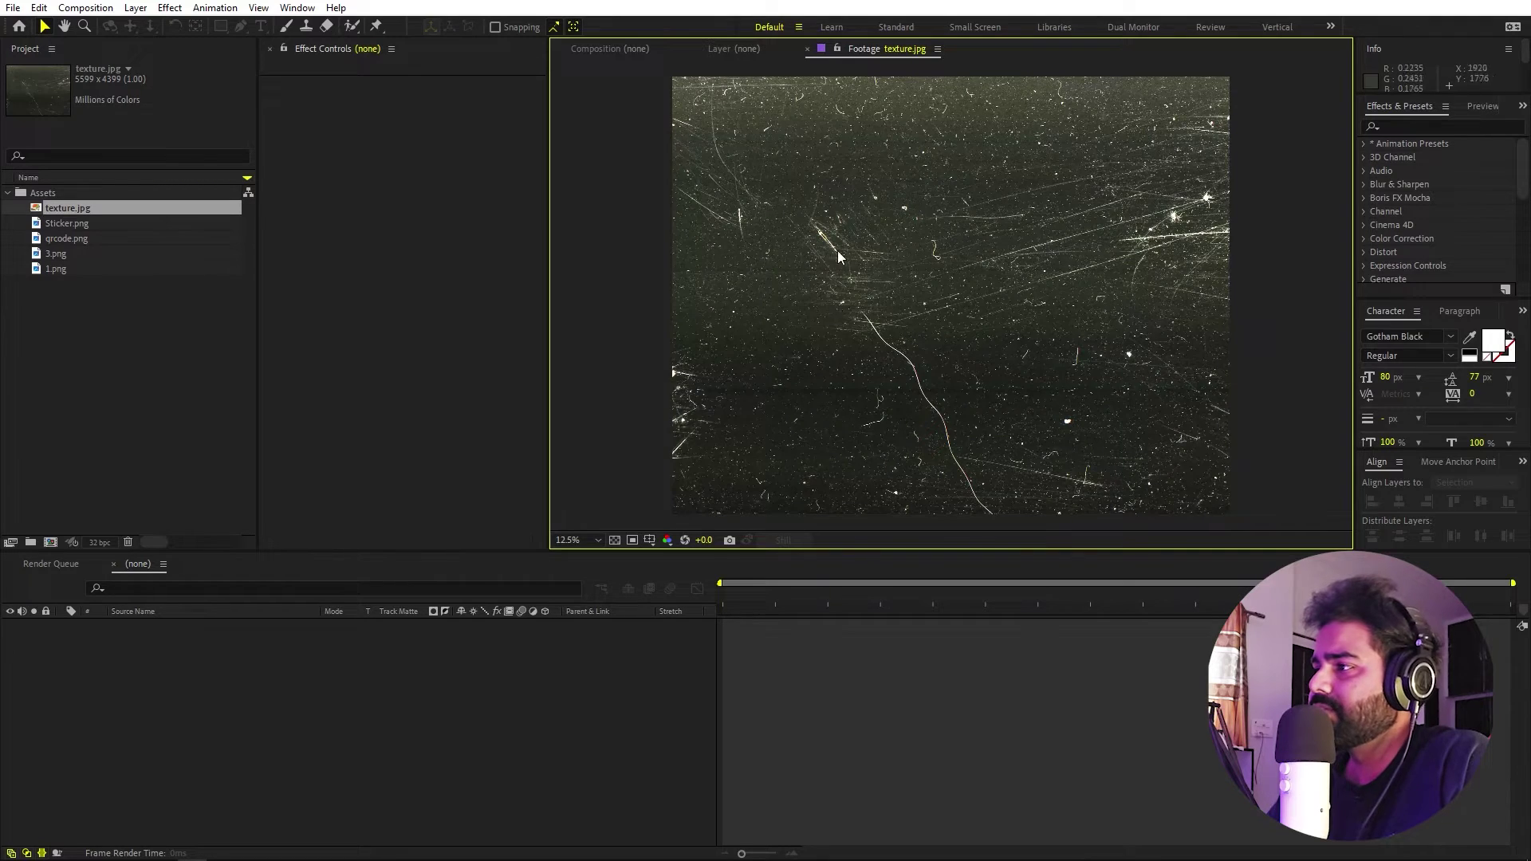
{"action": "left_click", "coordinate": [192, 389]}
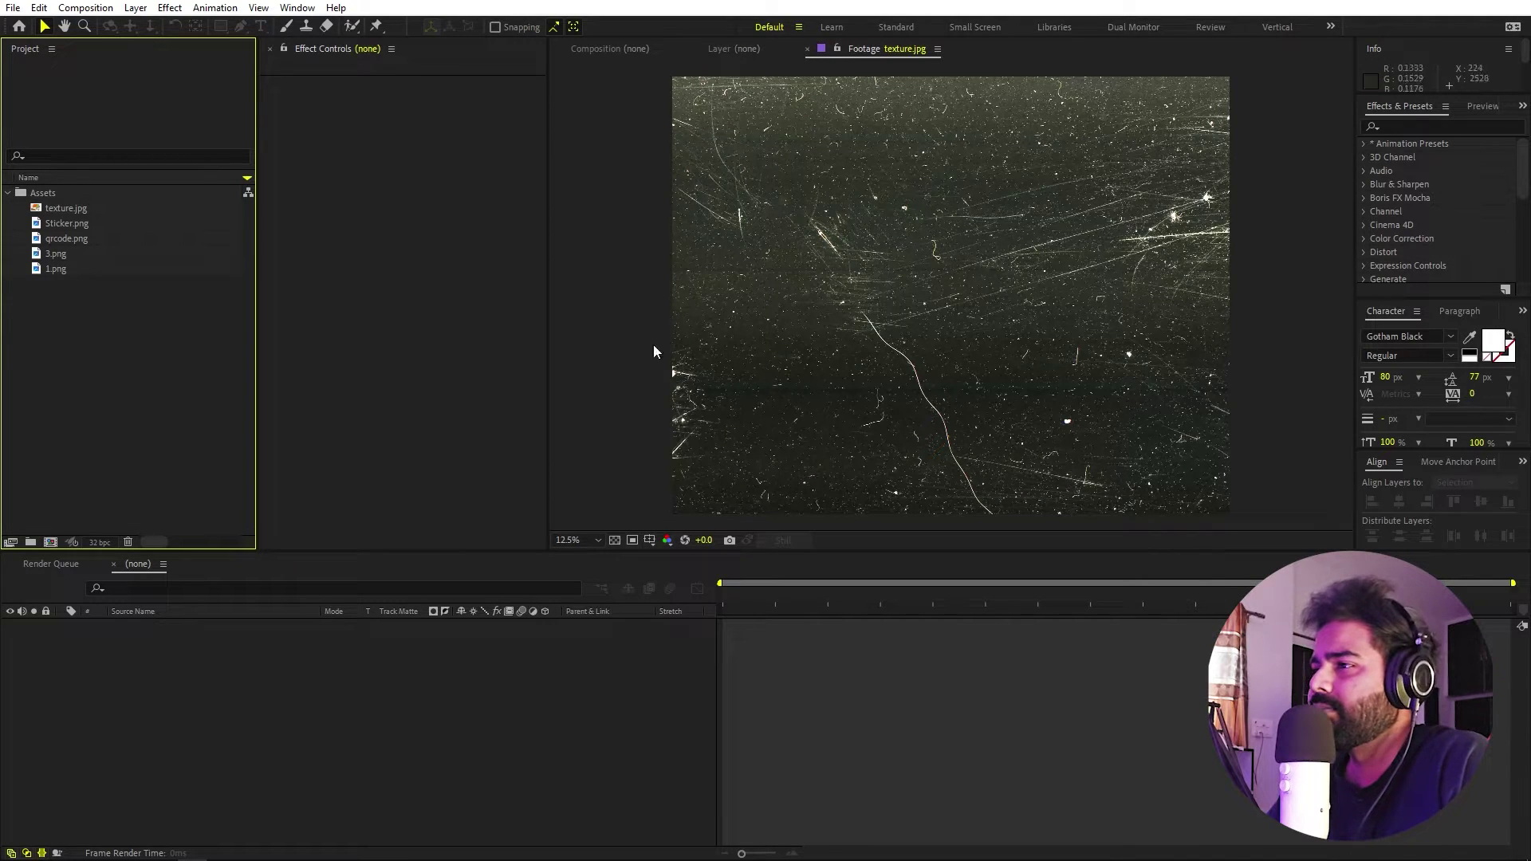
{"action": "left_click", "coordinate": [309, 738]}
{"action": "left_click", "coordinate": [169, 468]}
{"action": "left_click", "coordinate": [468, 590]}
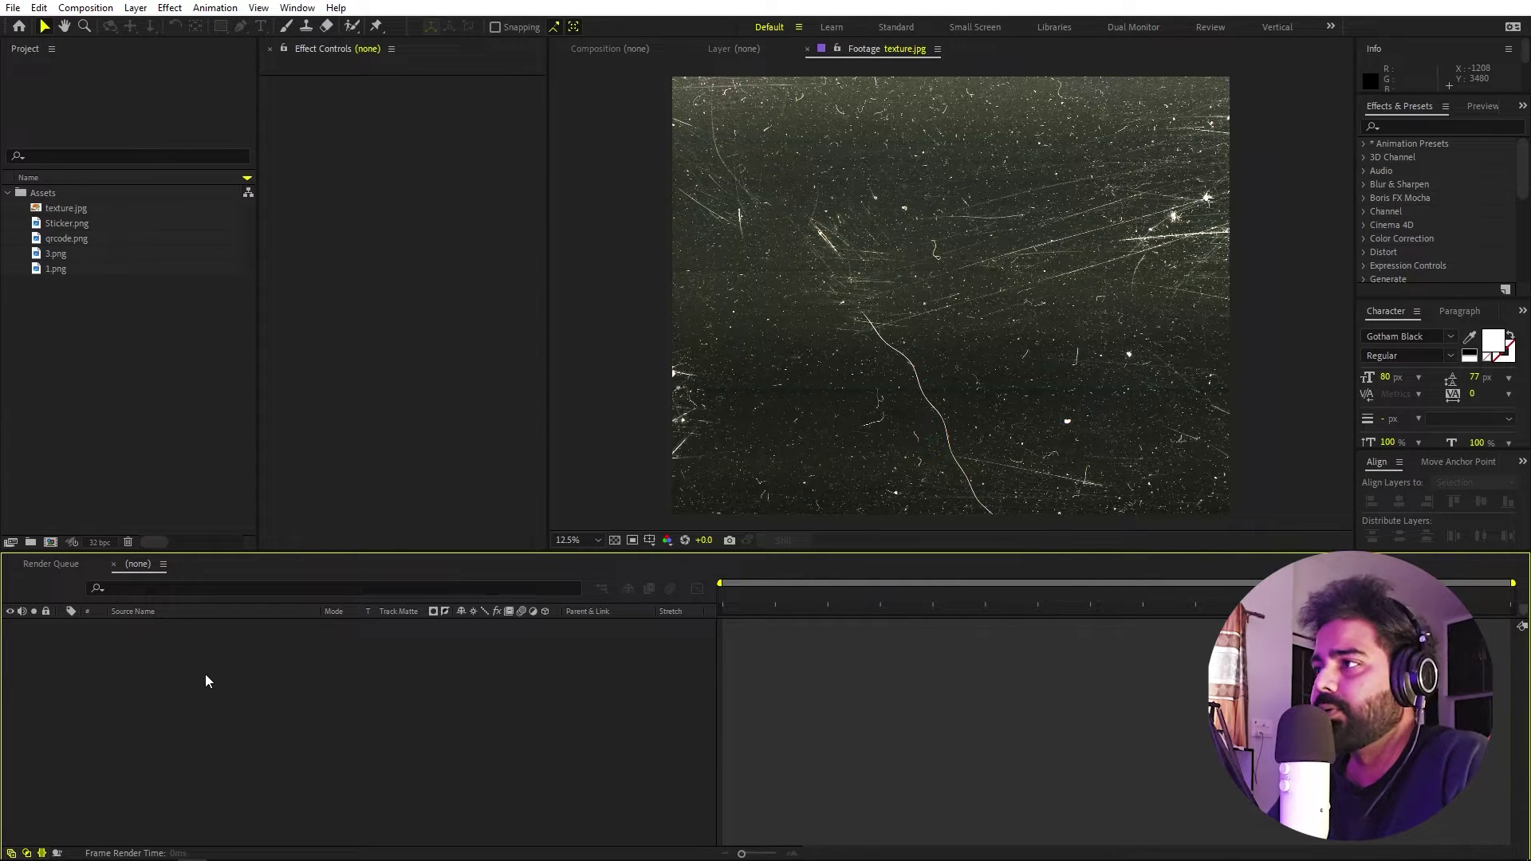
- Create a 1920x1080, 30 fps, 10-second composition named Main
{"action": "left_click", "coordinate": [85, 7]}
{"action": "left_click", "coordinate": [119, 25]}
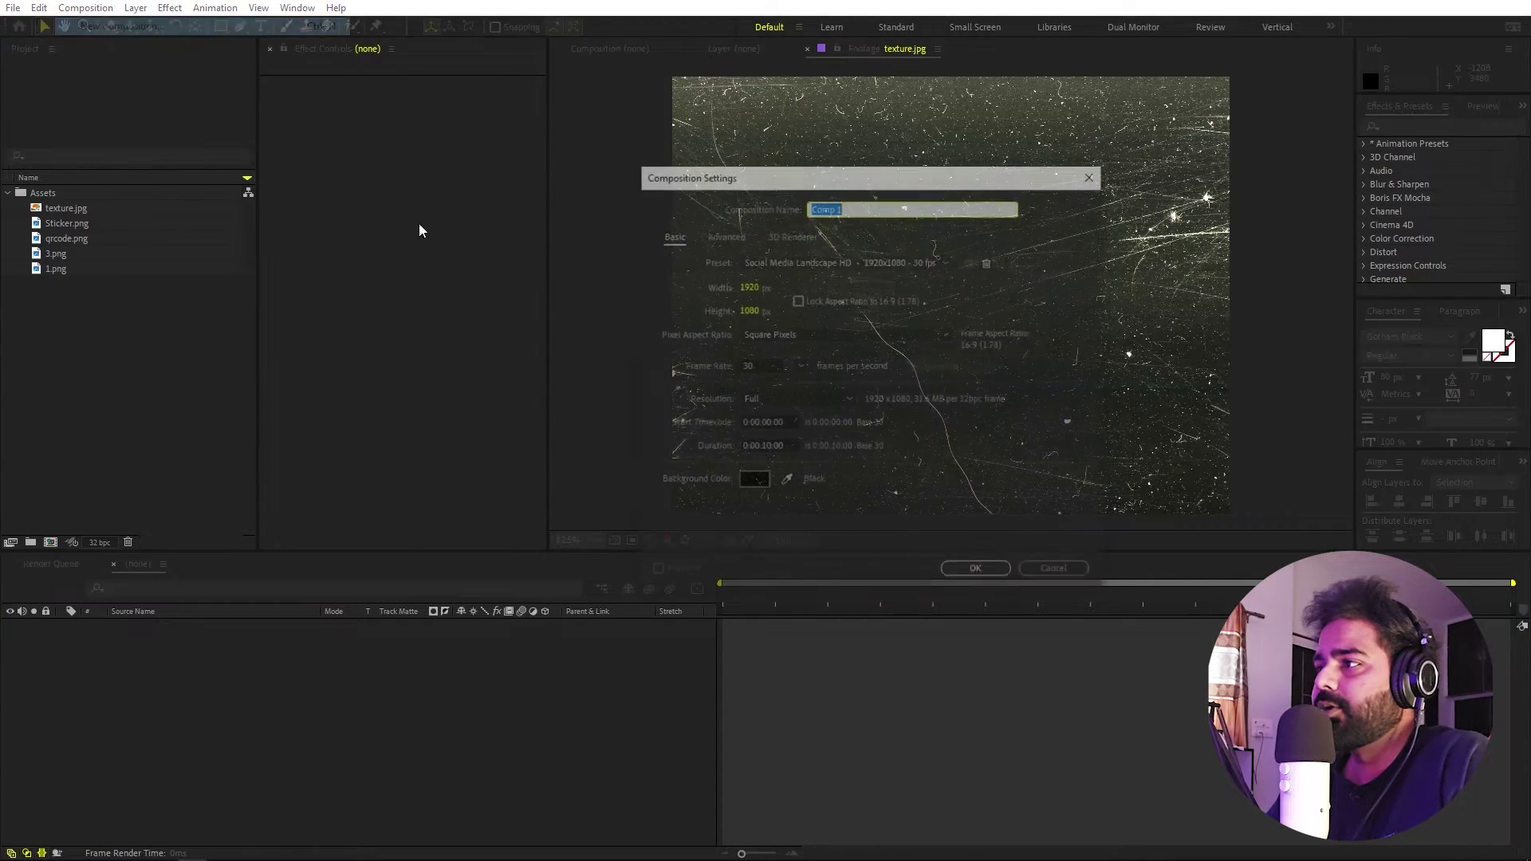
{"action": "type", "text": "Main"}
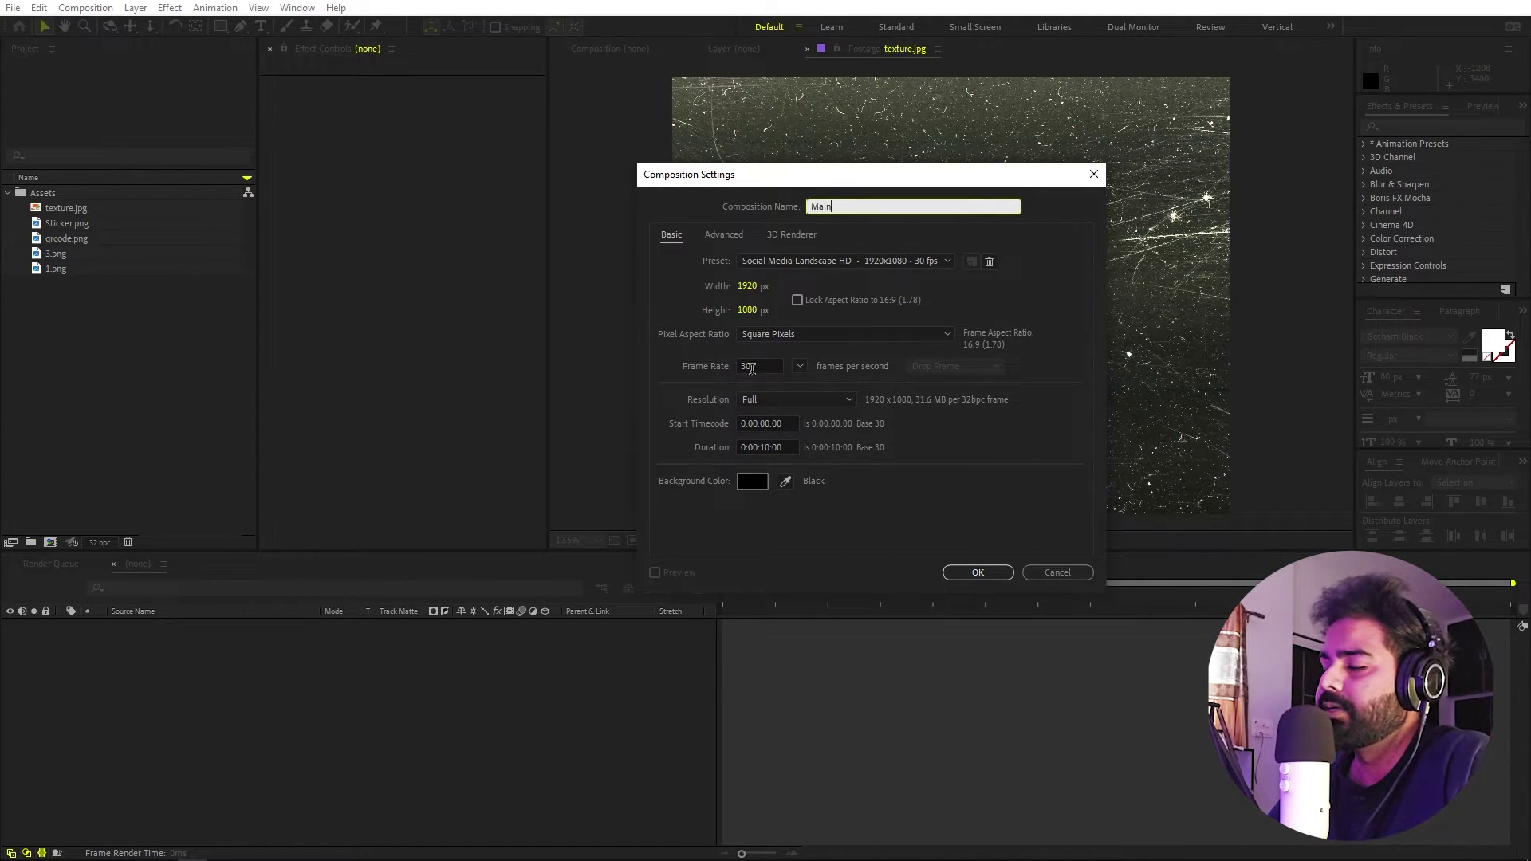
{"action": "left_click", "coordinate": [1007, 574]}
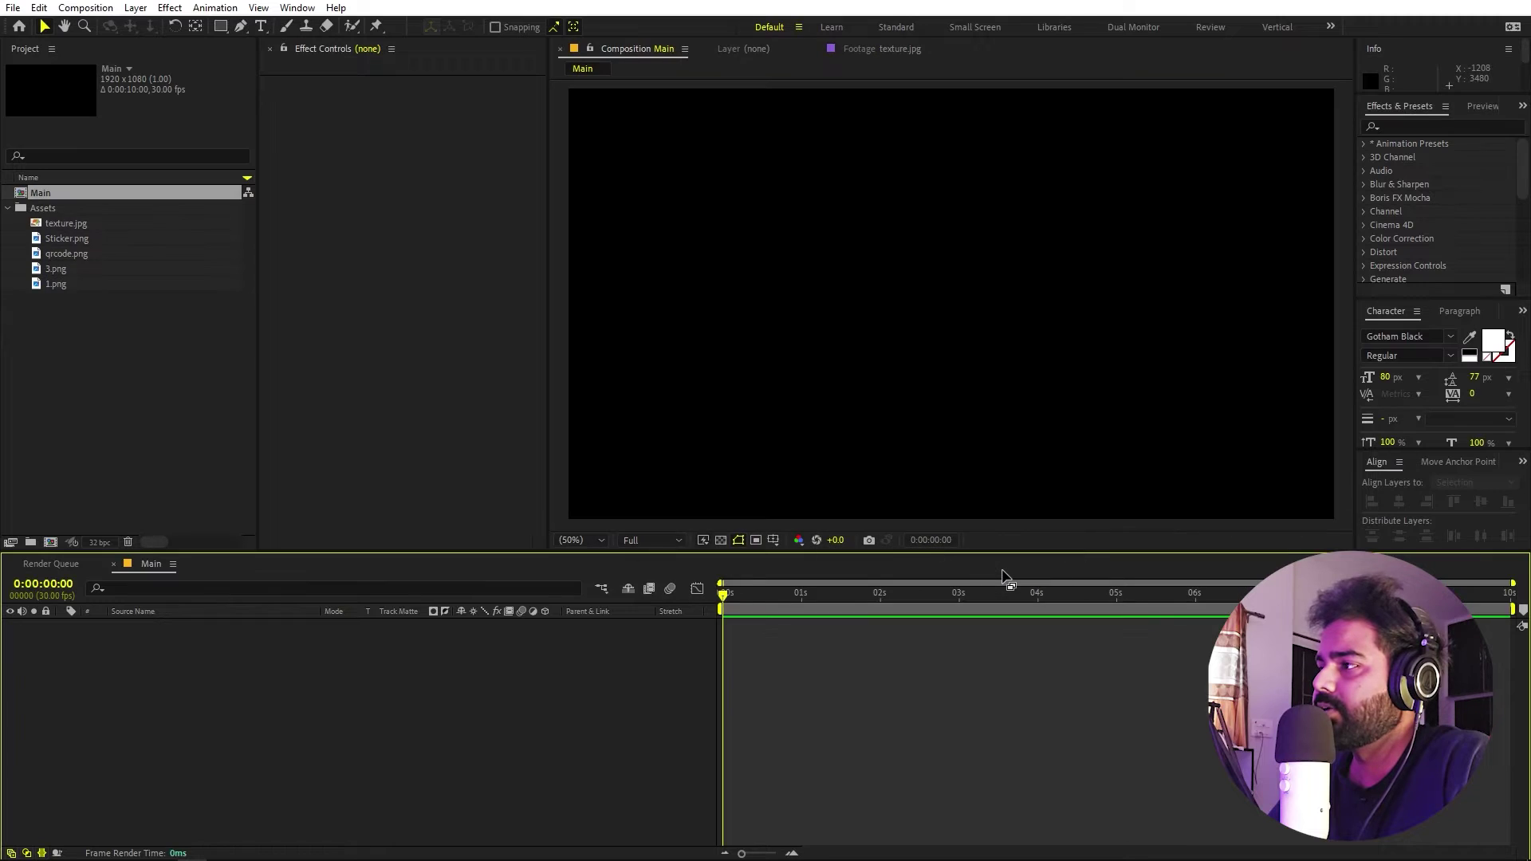
- Create a second composition named Image with the same 1920x1080, 30 fps settings
{"action": "left_click", "coordinate": [75, 357]}
{"action": "left_click", "coordinate": [85, 8]}
{"action": "left_click", "coordinate": [129, 26]}
{"action": "type", "text": "Image"}
{"action": "key", "text": "Return"}
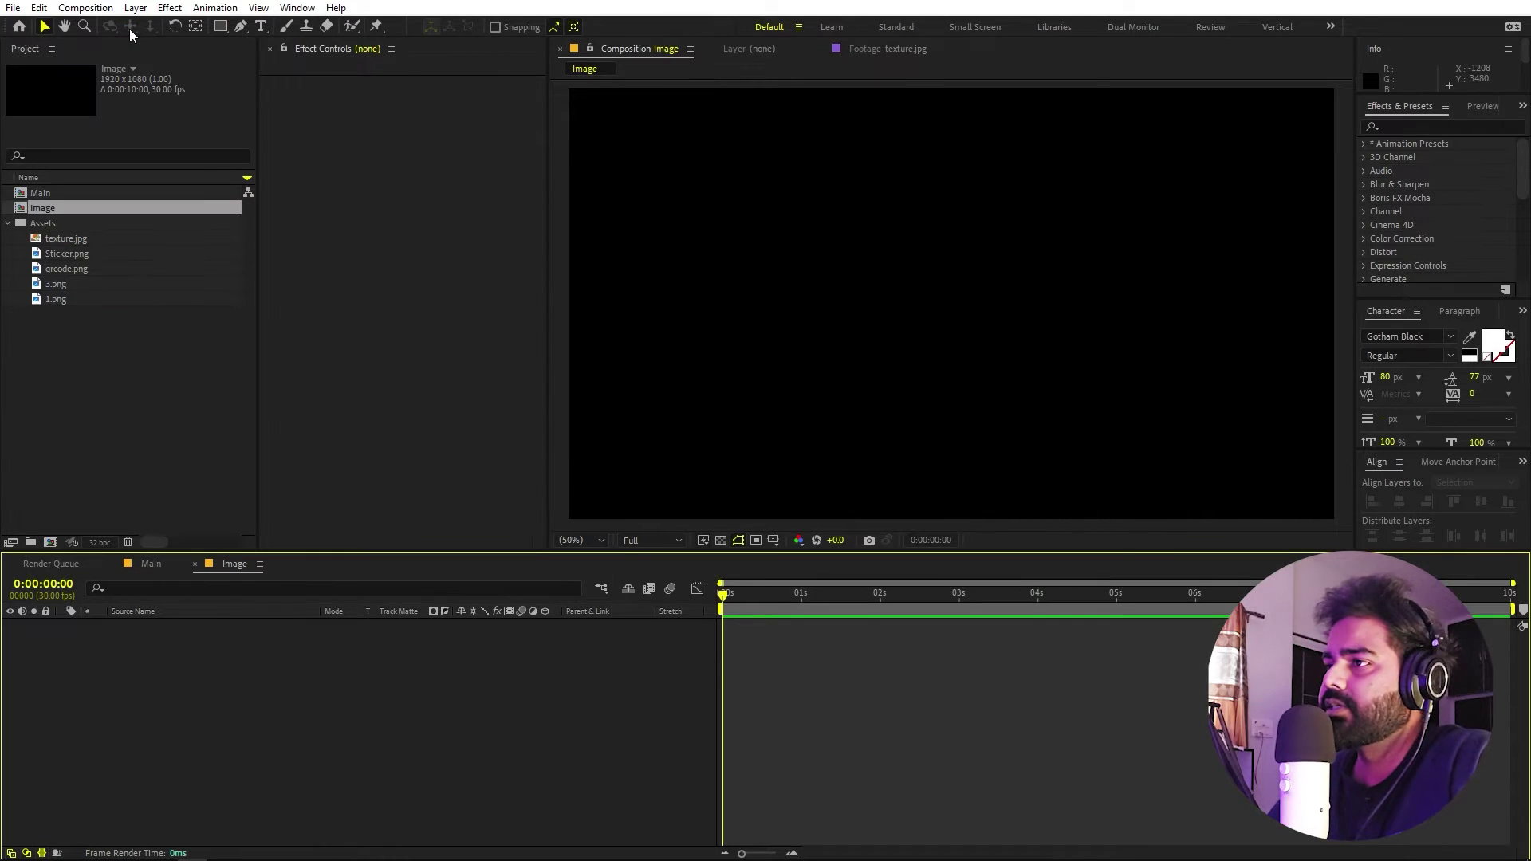
- Create a third composition named Text with the same size, frame rate and duration
{"action": "left_click", "coordinate": [87, 8]}
{"action": "left_click", "coordinate": [97, 26]}
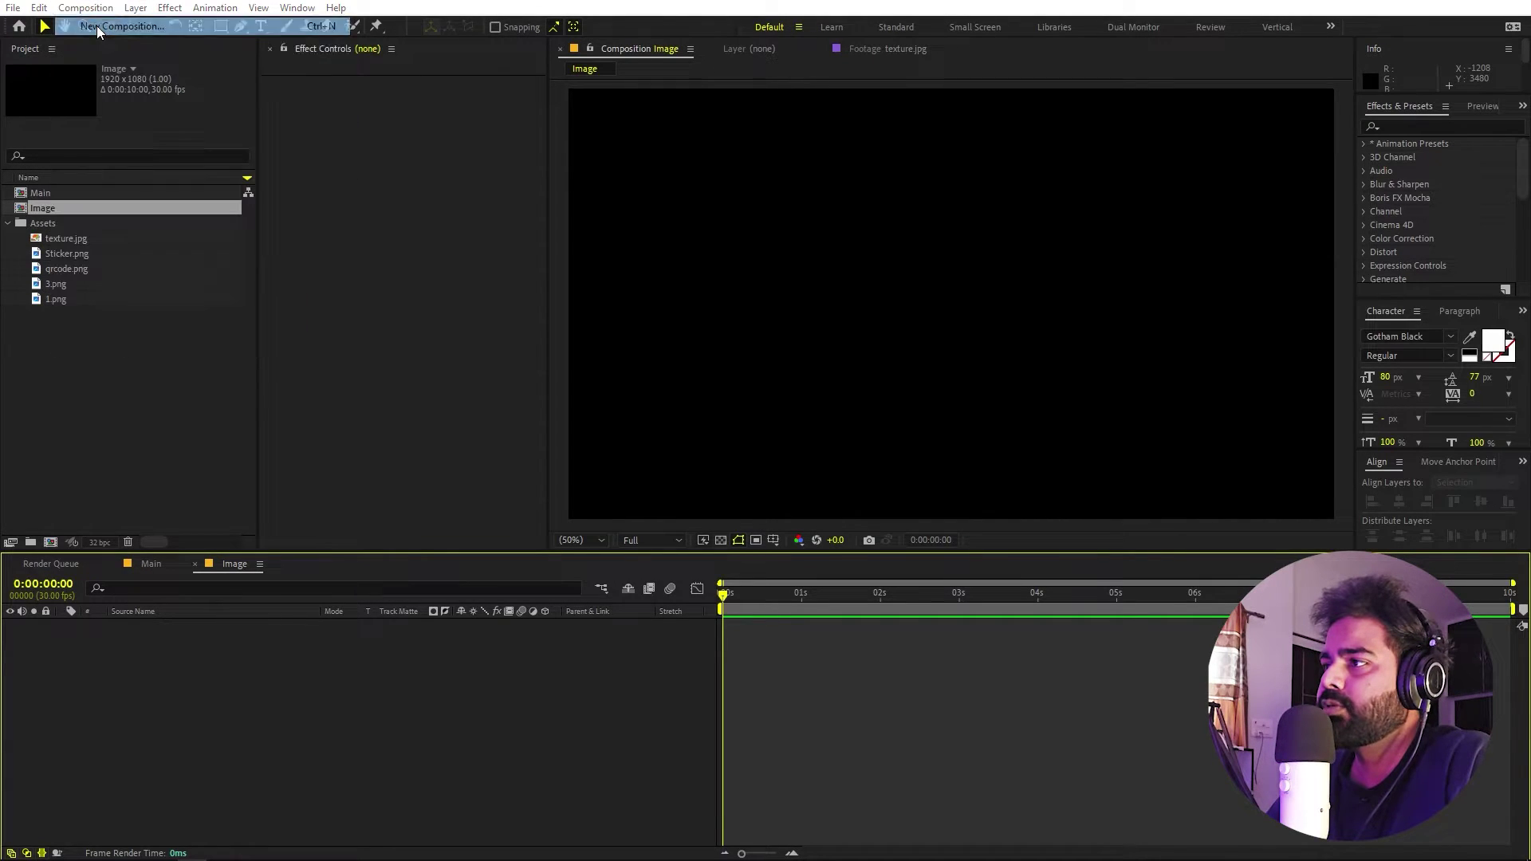
{"action": "type", "text": "Text"}
{"action": "key", "text": "Return"}
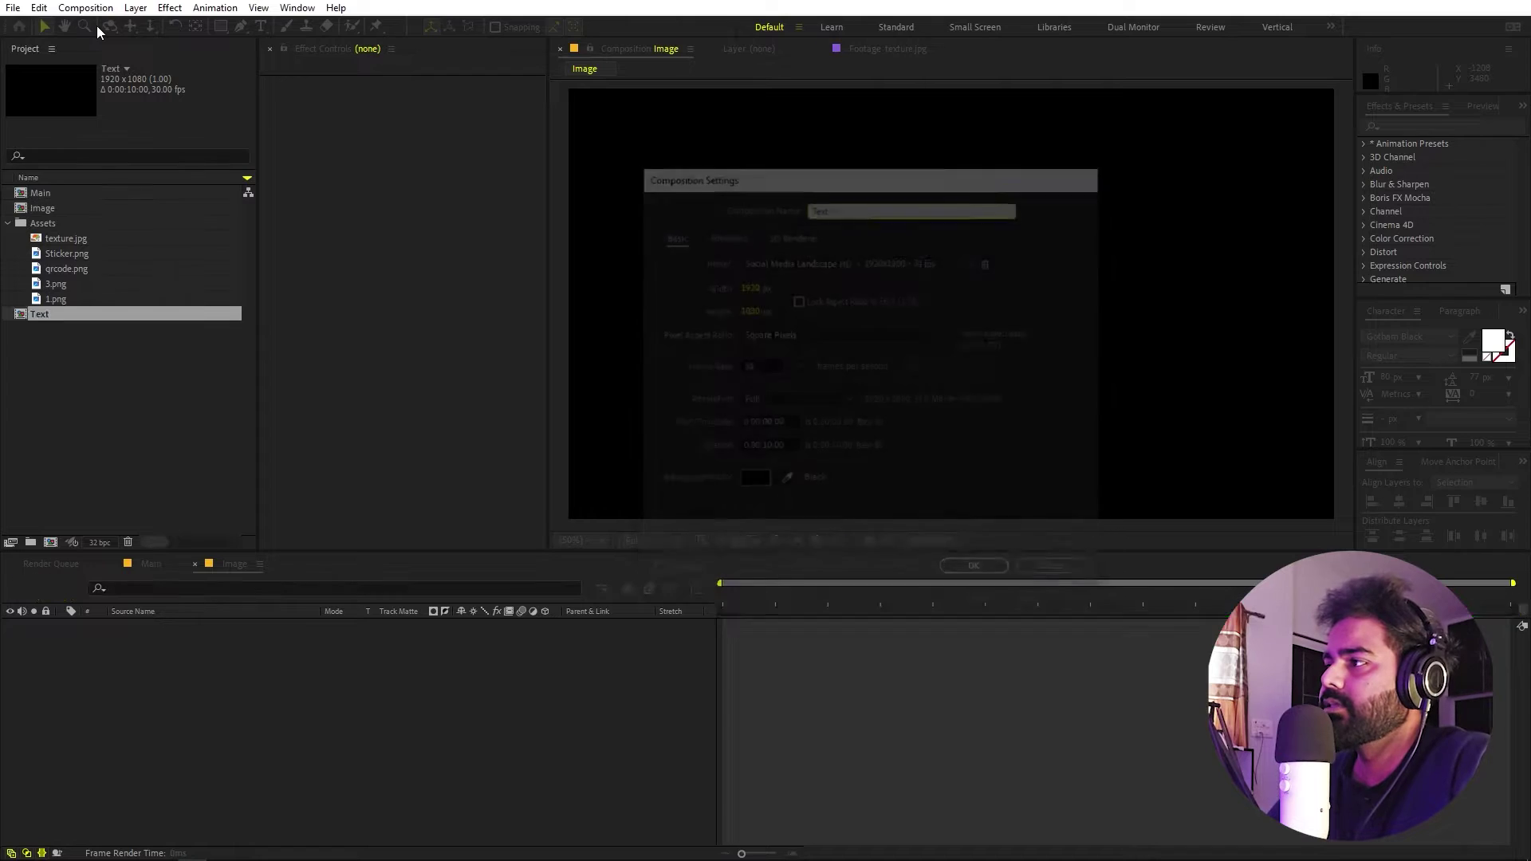
{"action": "left_click", "coordinate": [223, 668]}
- Add the text DANCE in the Text composition and center it horizontally and vertically in the frame
{"action": "left_click", "coordinate": [261, 26]}
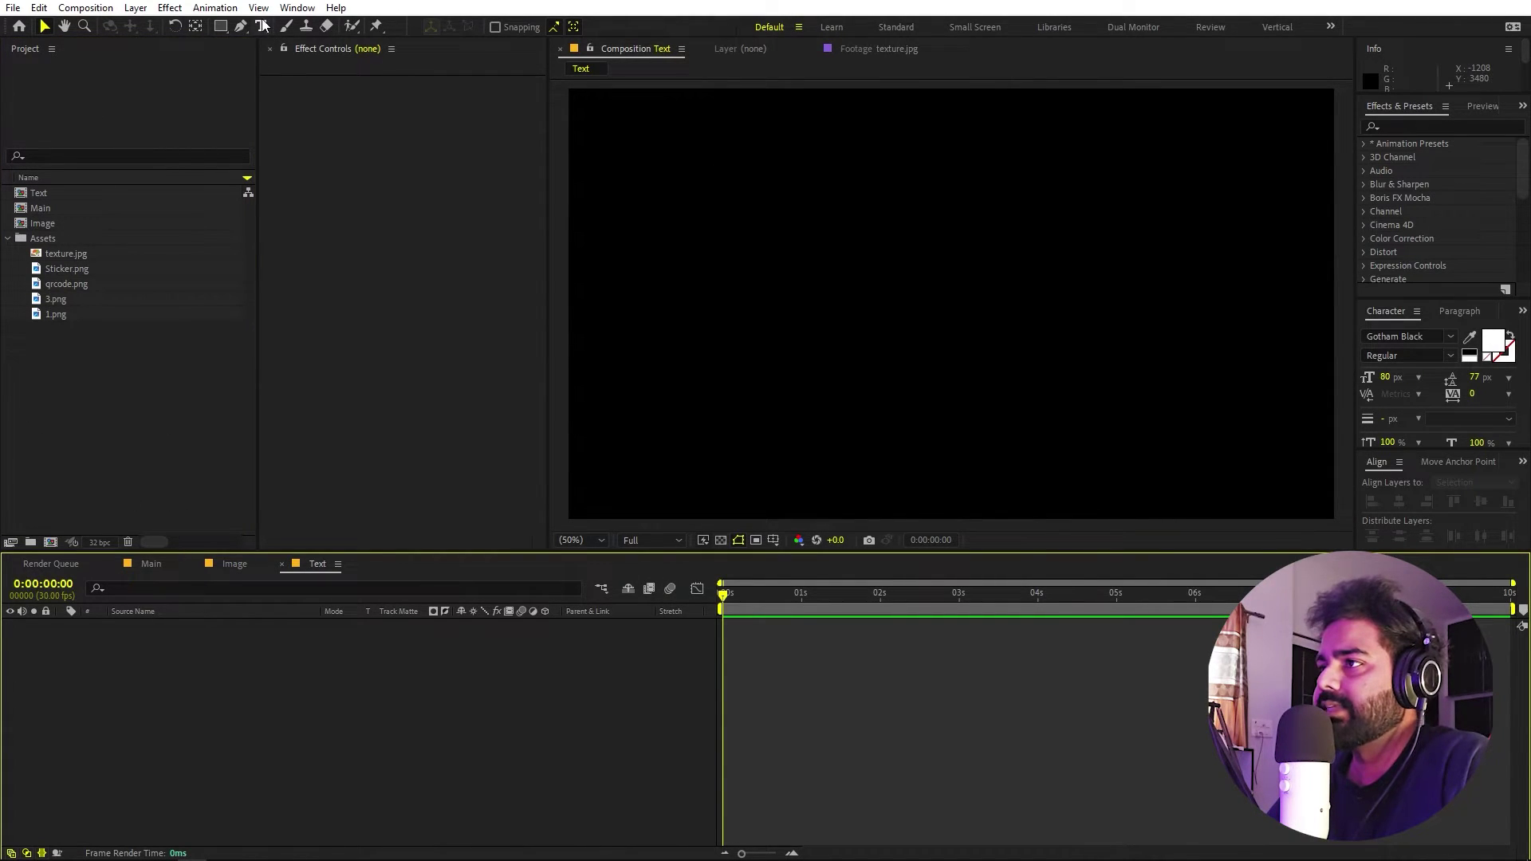
{"action": "left_click", "coordinate": [923, 277]}
{"action": "type", "text": "DANCE"}
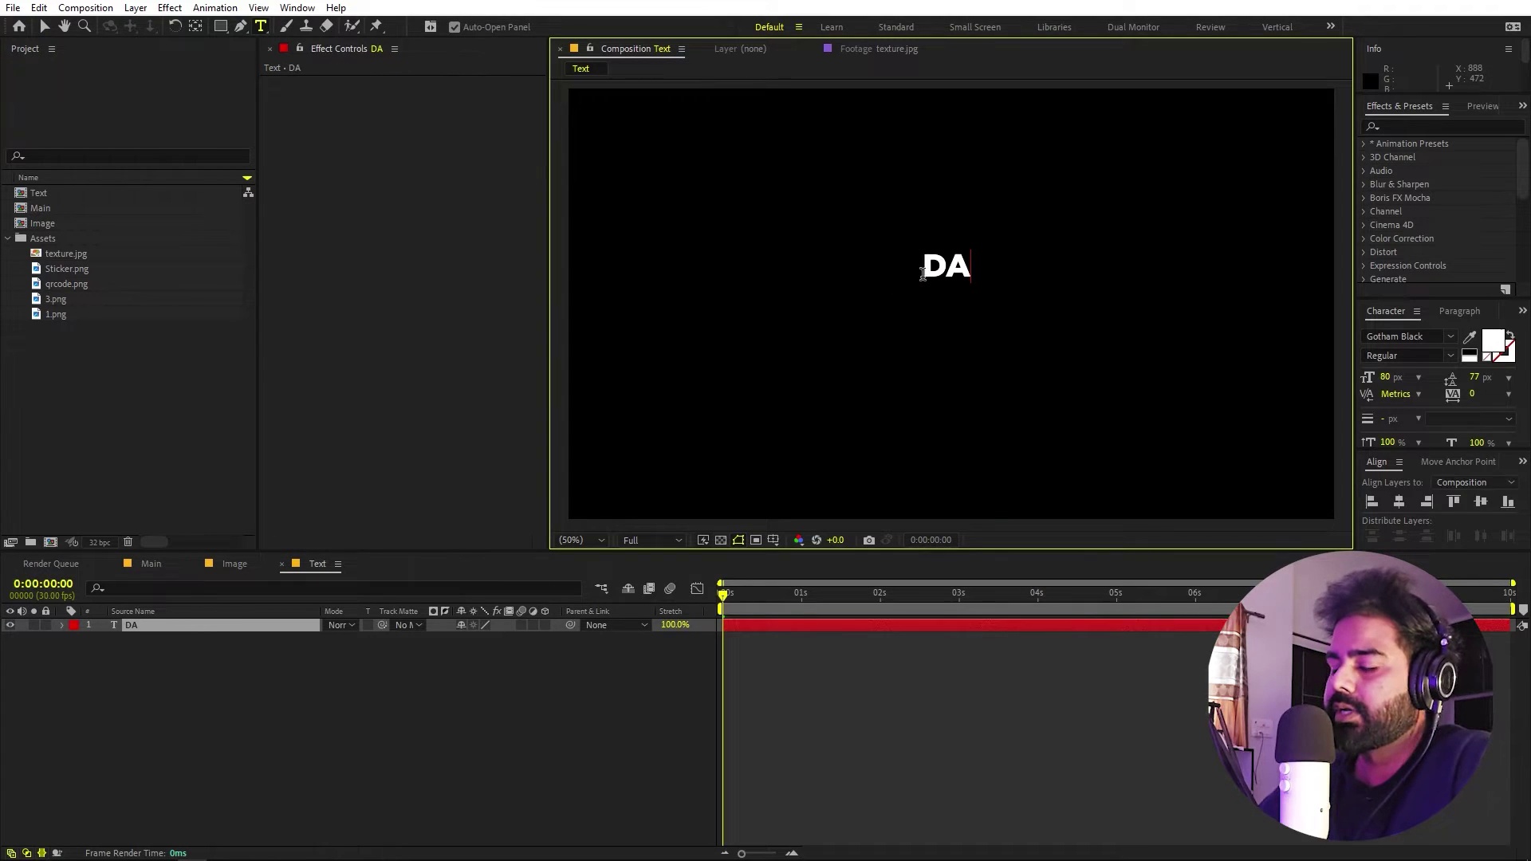
{"action": "left_click", "coordinate": [1399, 502]}
{"action": "left_click", "coordinate": [1481, 501]}
- Set the DANCE layer's scale to 300% and center it in the composition again
{"action": "key", "text": "s"}
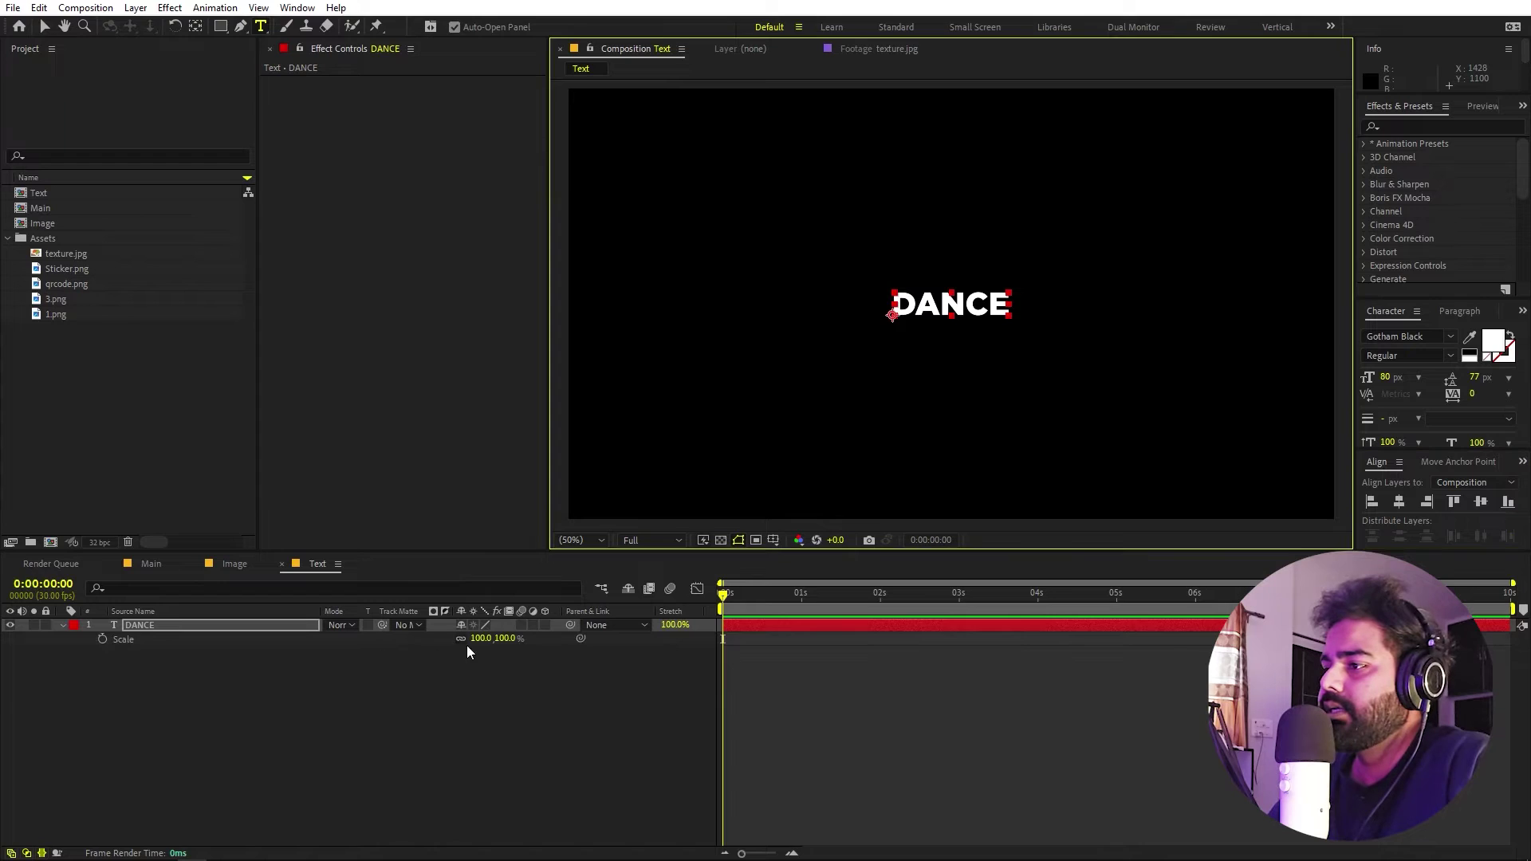
{"action": "left_click_drag", "start_coordinate": [481, 643], "coordinate": [581, 670]}
{"action": "left_click", "coordinate": [581, 670]}
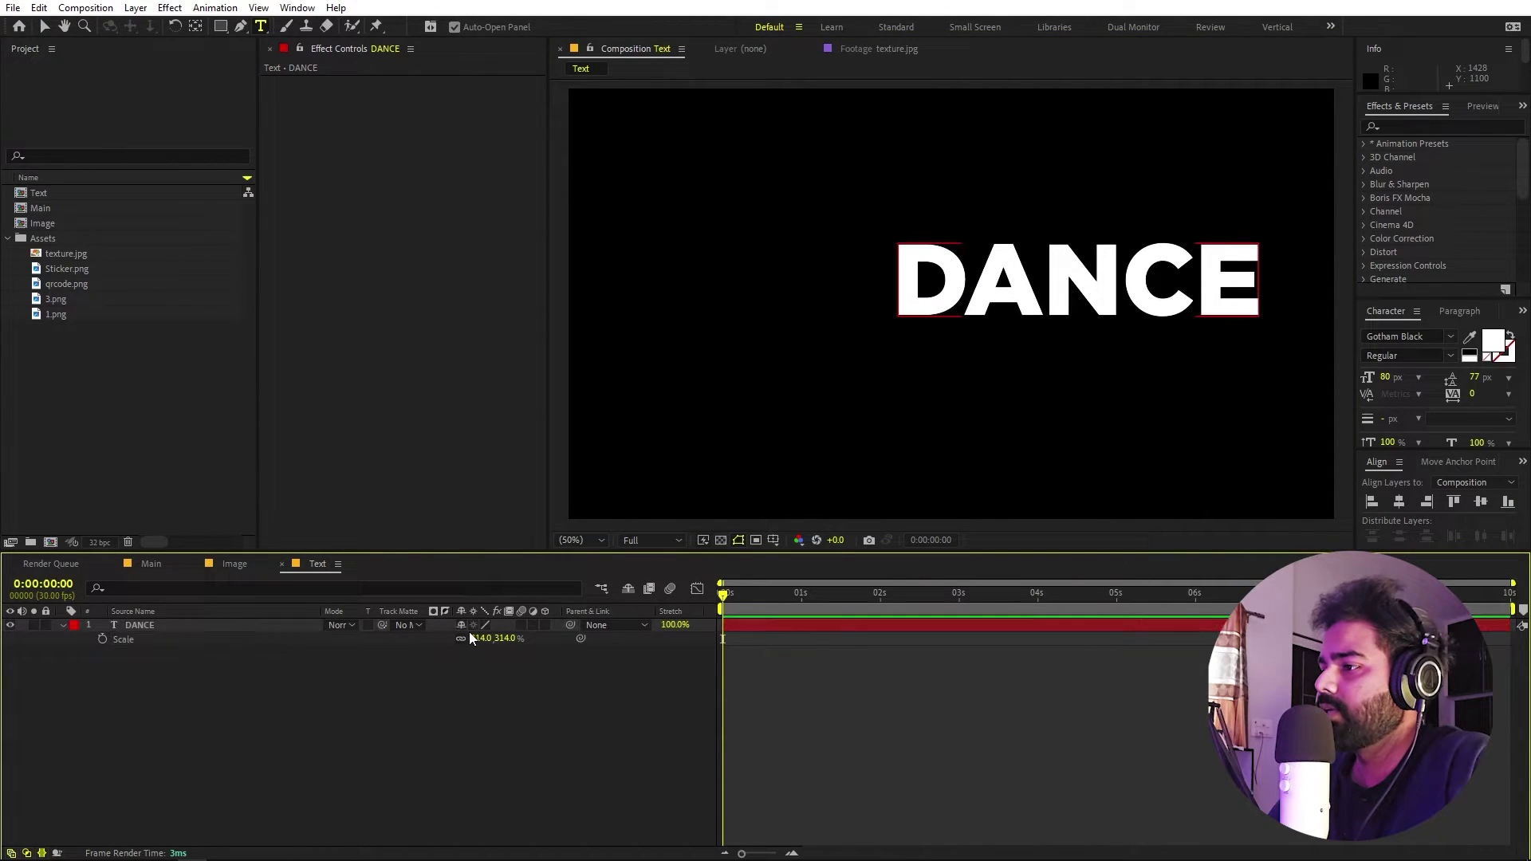
{"action": "left_click", "coordinate": [481, 638]}
{"action": "type", "text": "300"}
{"action": "key", "text": "Return"}
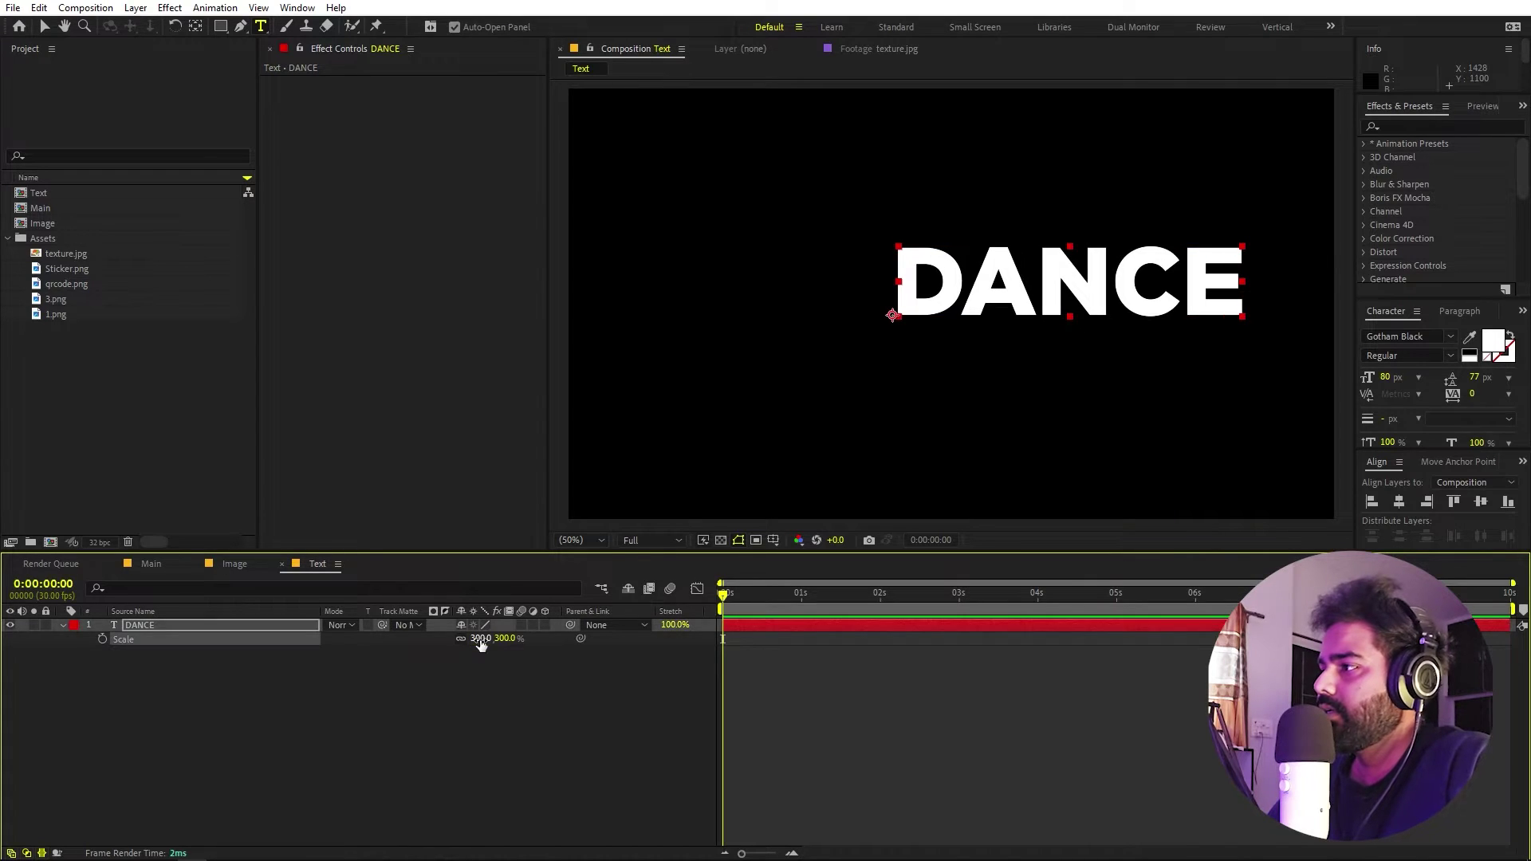
{"action": "left_click", "coordinate": [1398, 502]}
{"action": "left_click", "coordinate": [1481, 502]}
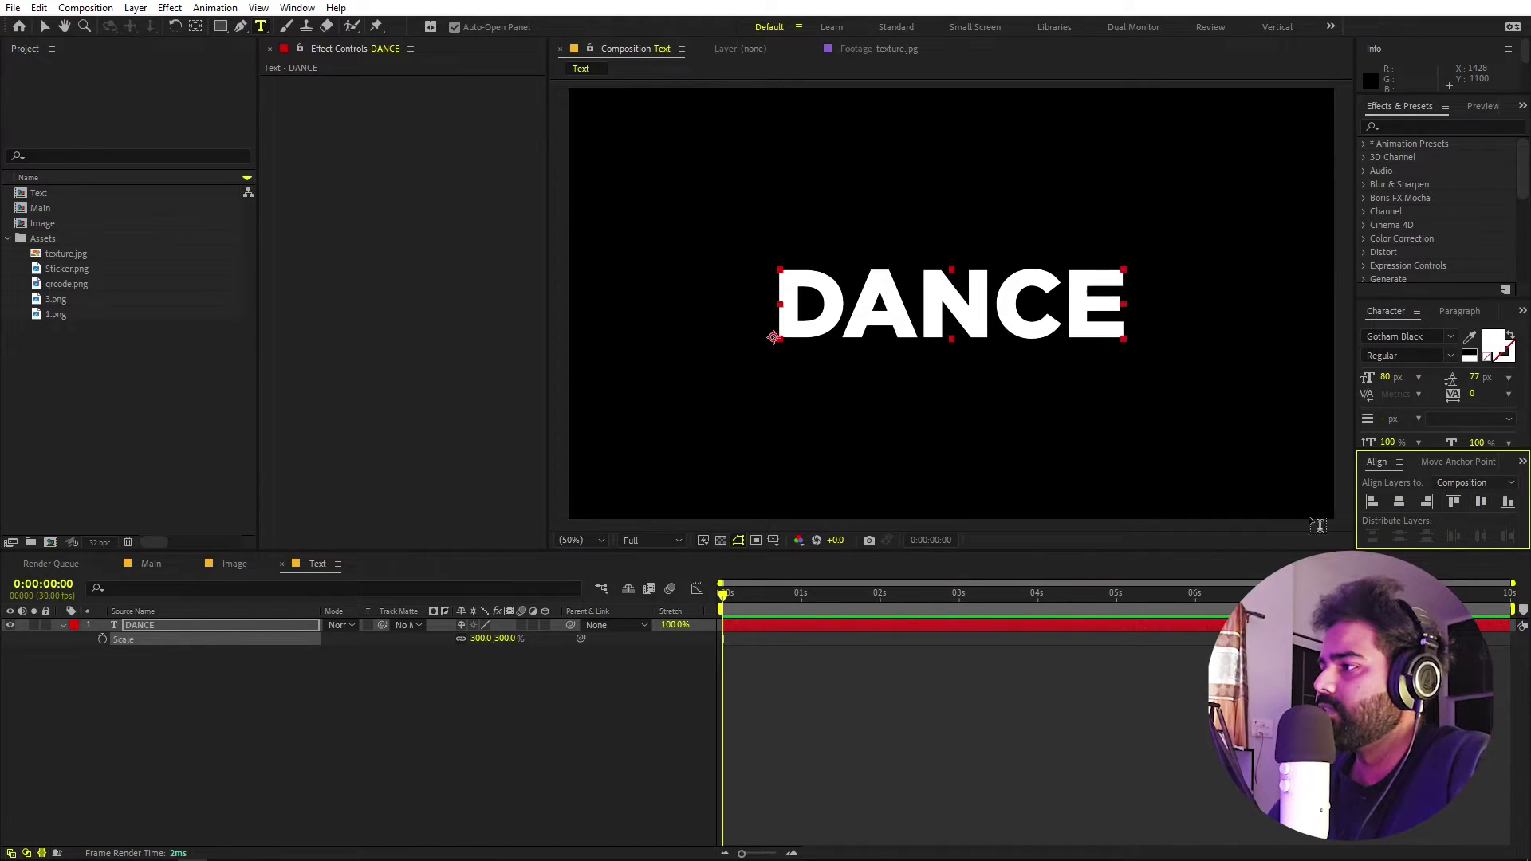
- Move the DANCE text straight up to the upper part of the frame
{"action": "key", "text": "v"}
{"action": "left_click", "coordinate": [253, 624]}
{"action": "left_click_drag", "start_coordinate": [1006, 282], "coordinate": [1004, 194]}
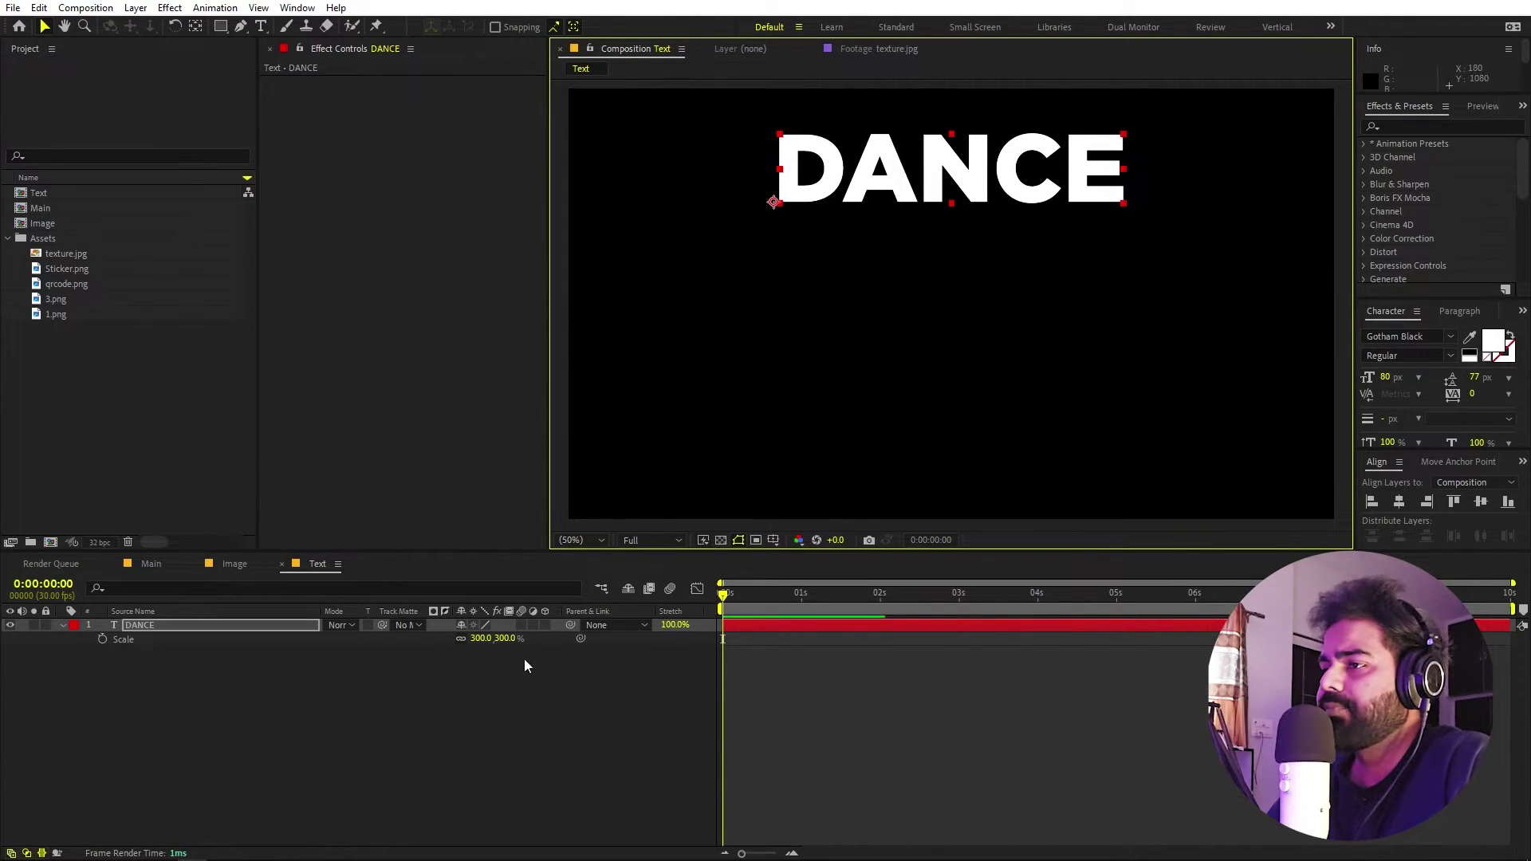
{"action": "left_click", "coordinate": [304, 670]}
- Add 1.png as a layer in the Image composition
{"action": "left_click", "coordinate": [232, 565]}
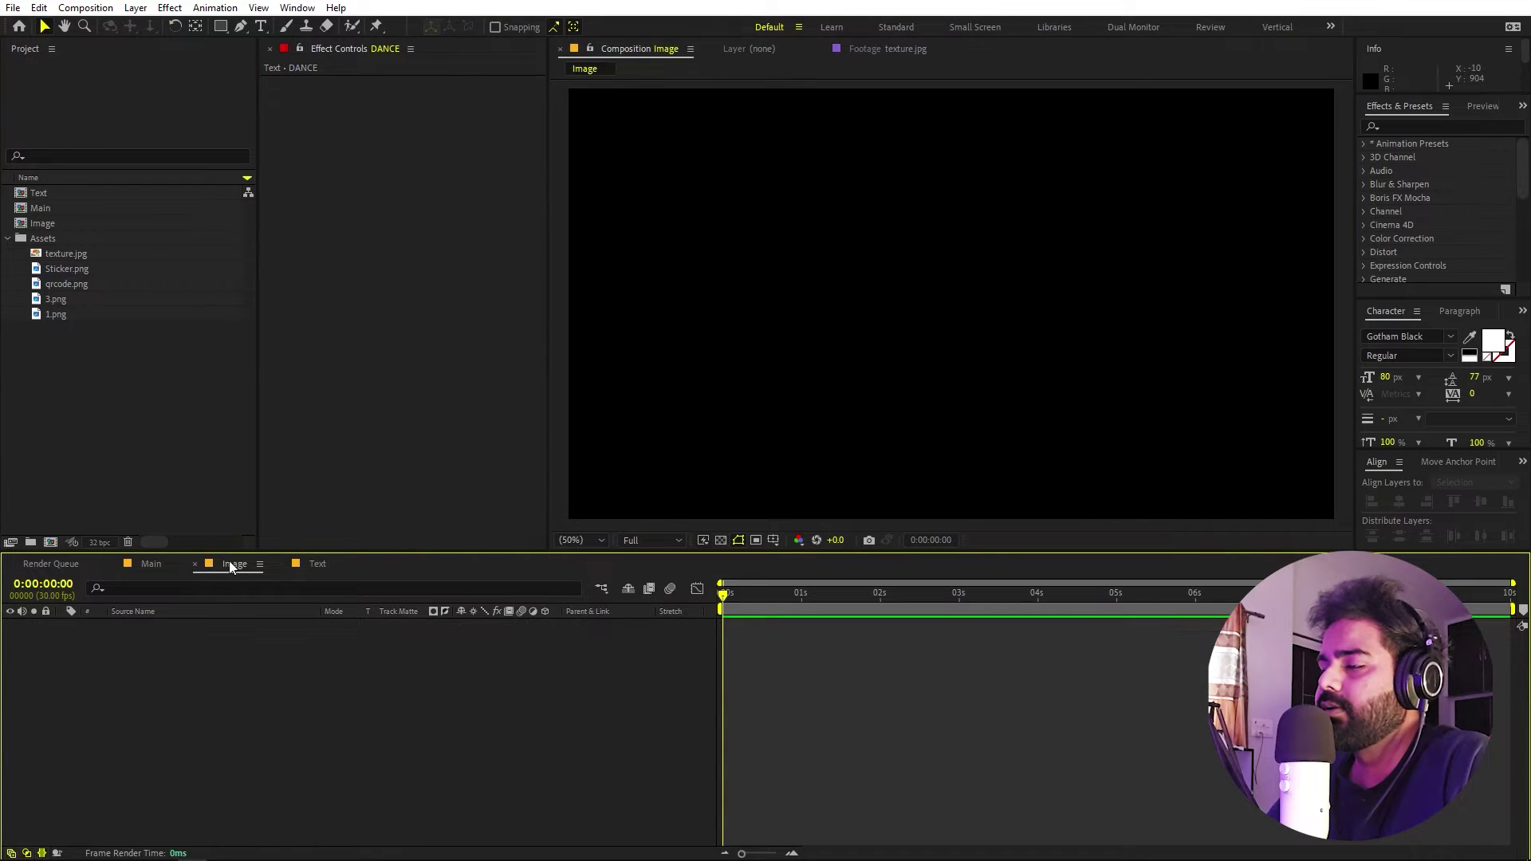
{"action": "left_click", "coordinate": [64, 311]}
{"action": "left_click_drag", "start_coordinate": [80, 313], "coordinate": [304, 694]}
- Scale the 1.png layer to 60.5% and move it down so the man's head and arms fit in the frame
{"action": "key", "text": "s"}
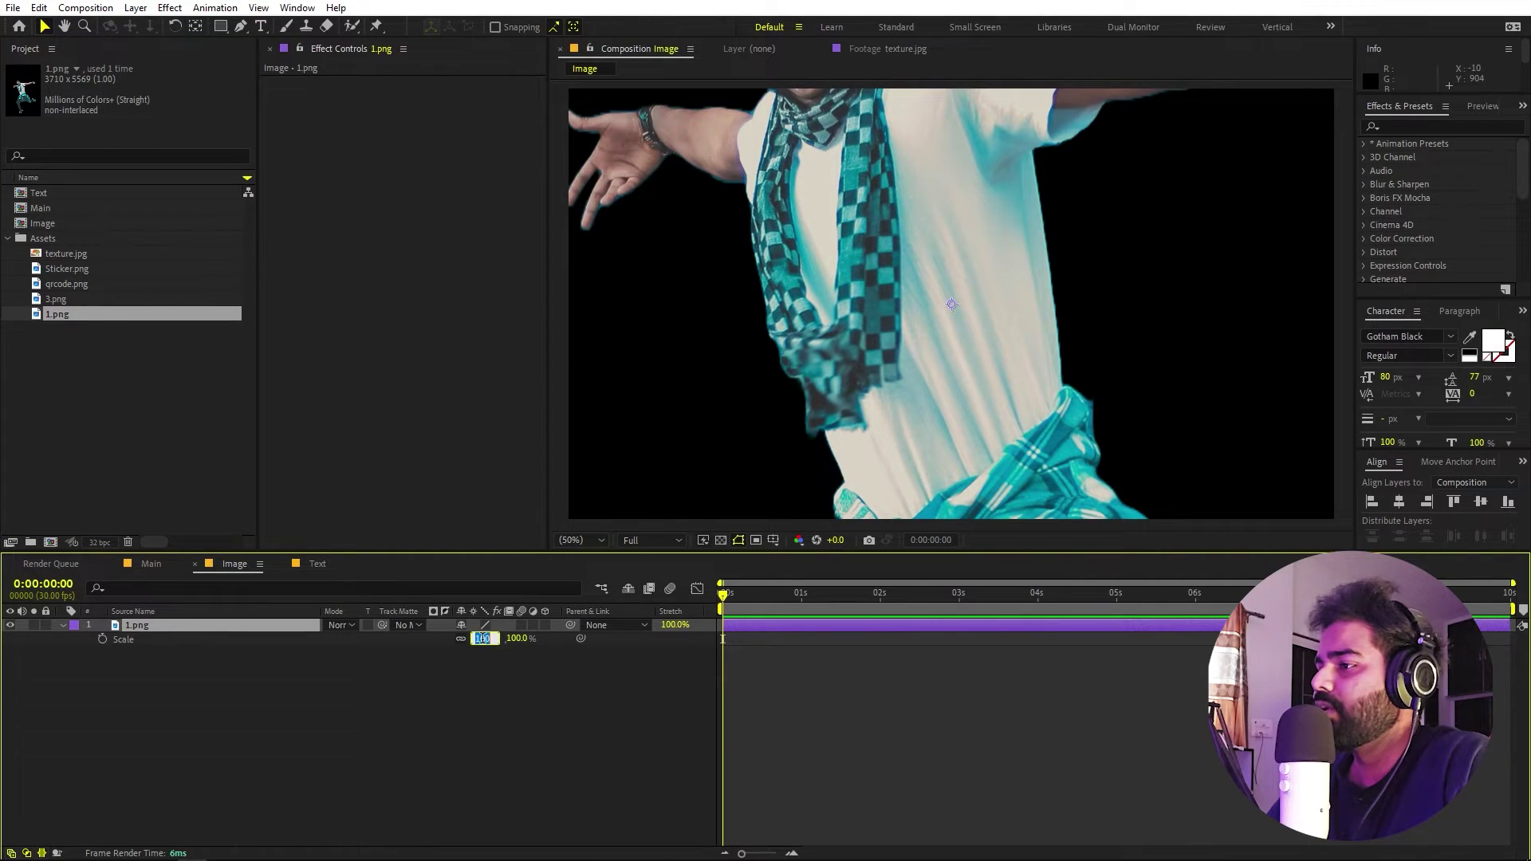
{"action": "left_click_drag", "start_coordinate": [488, 643], "coordinate": [229, 700]}
{"action": "left_click_drag", "start_coordinate": [886, 276], "coordinate": [871, 395]}
- Add a 1920x1080 solid in the dark gray color 101010 to the Main composition
{"action": "left_click", "coordinate": [150, 564]}
{"action": "left_click", "coordinate": [150, 483]}
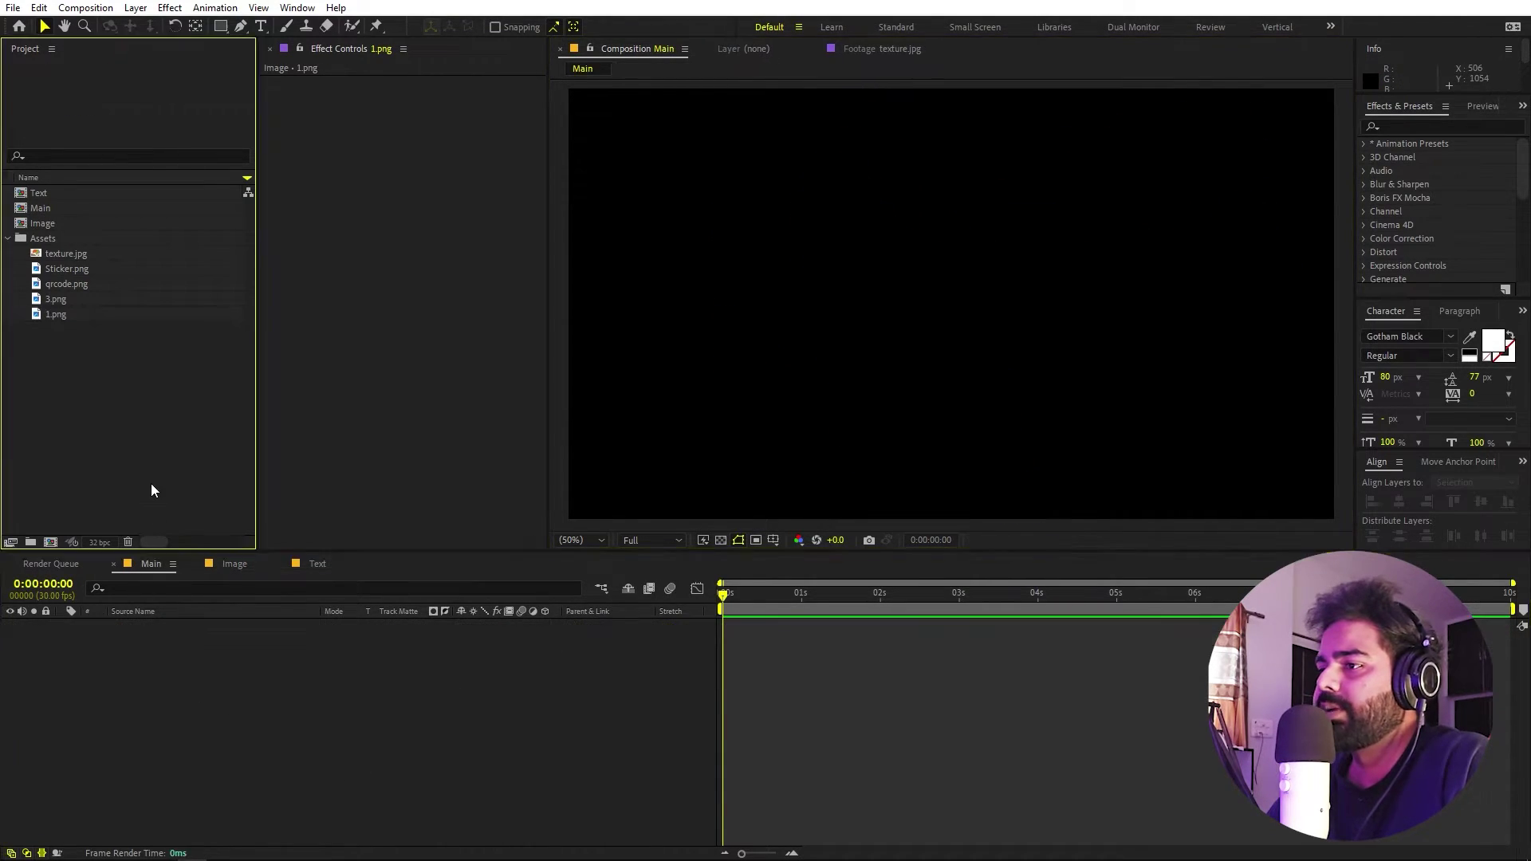
{"action": "right_click", "coordinate": [229, 756]}
{"action": "mouse_move", "coordinate": [317, 563]}
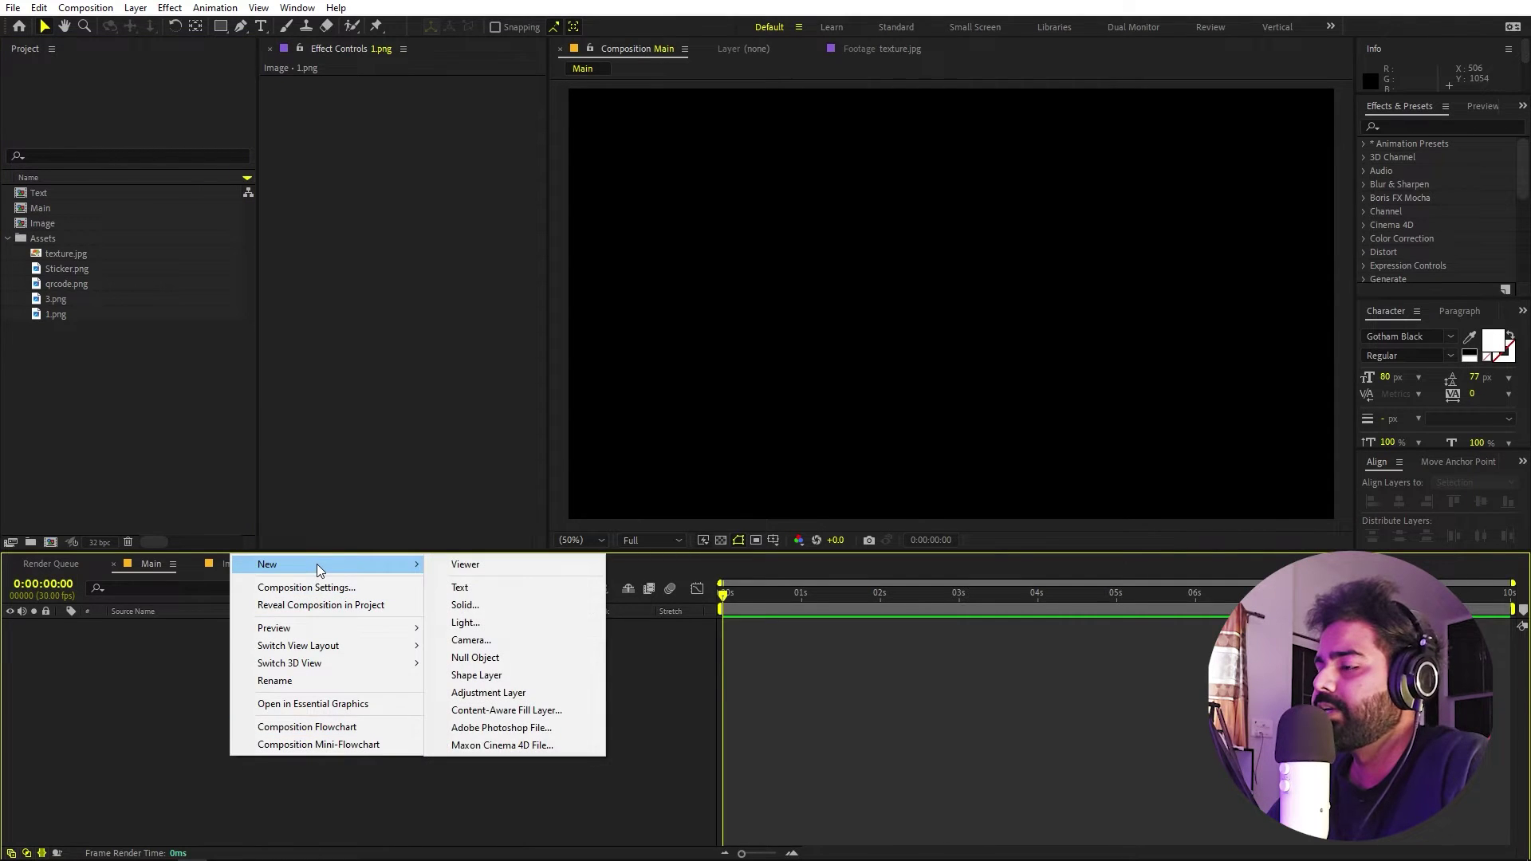
{"action": "left_click", "coordinate": [490, 605]}
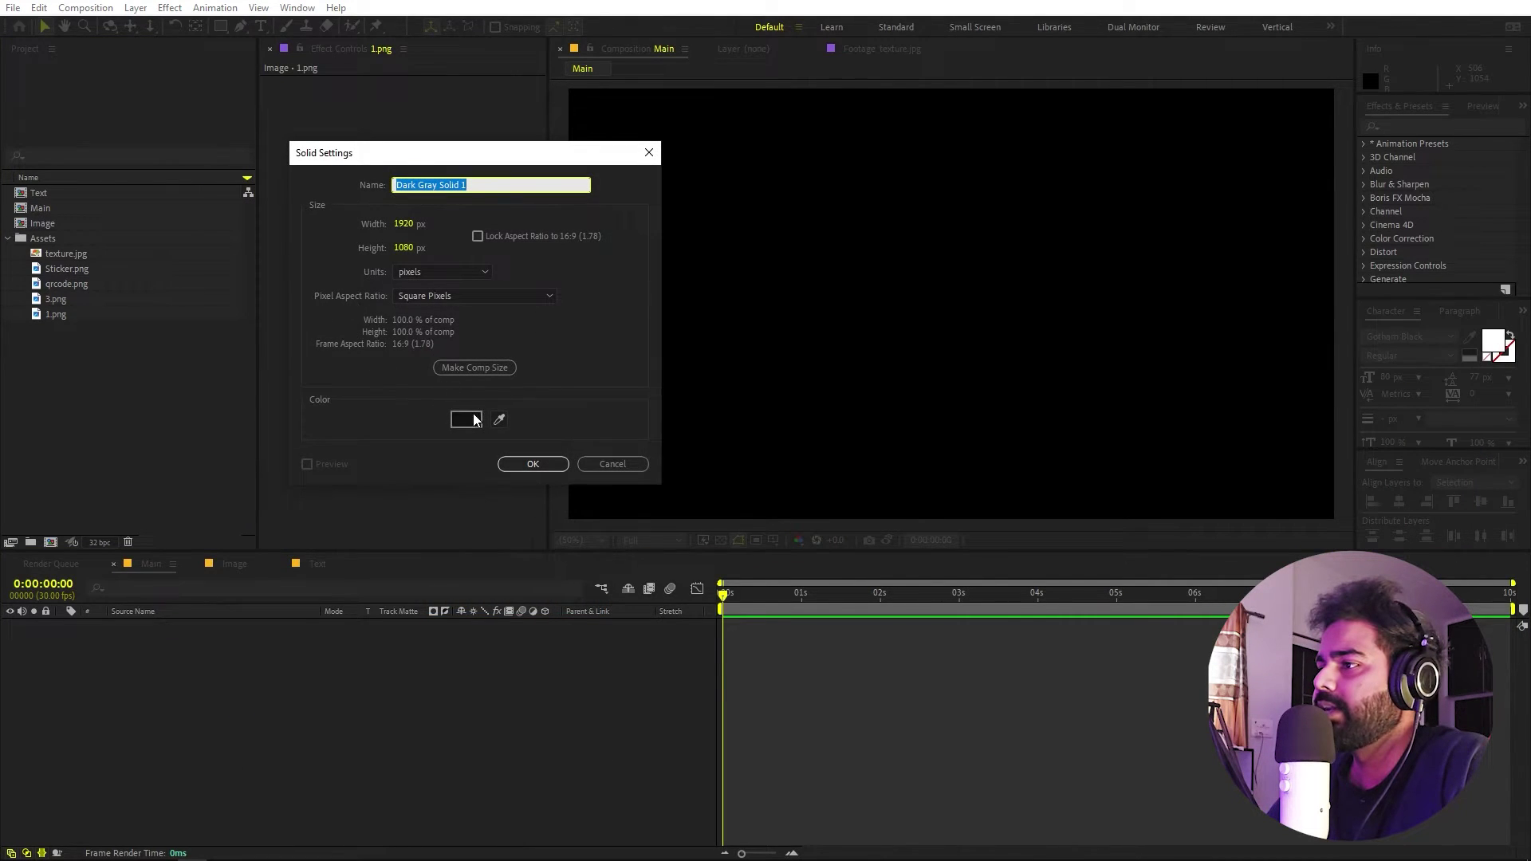
{"action": "left_click", "coordinate": [470, 418]}
{"action": "left_click_drag", "start_coordinate": [526, 402], "coordinate": [495, 404]}
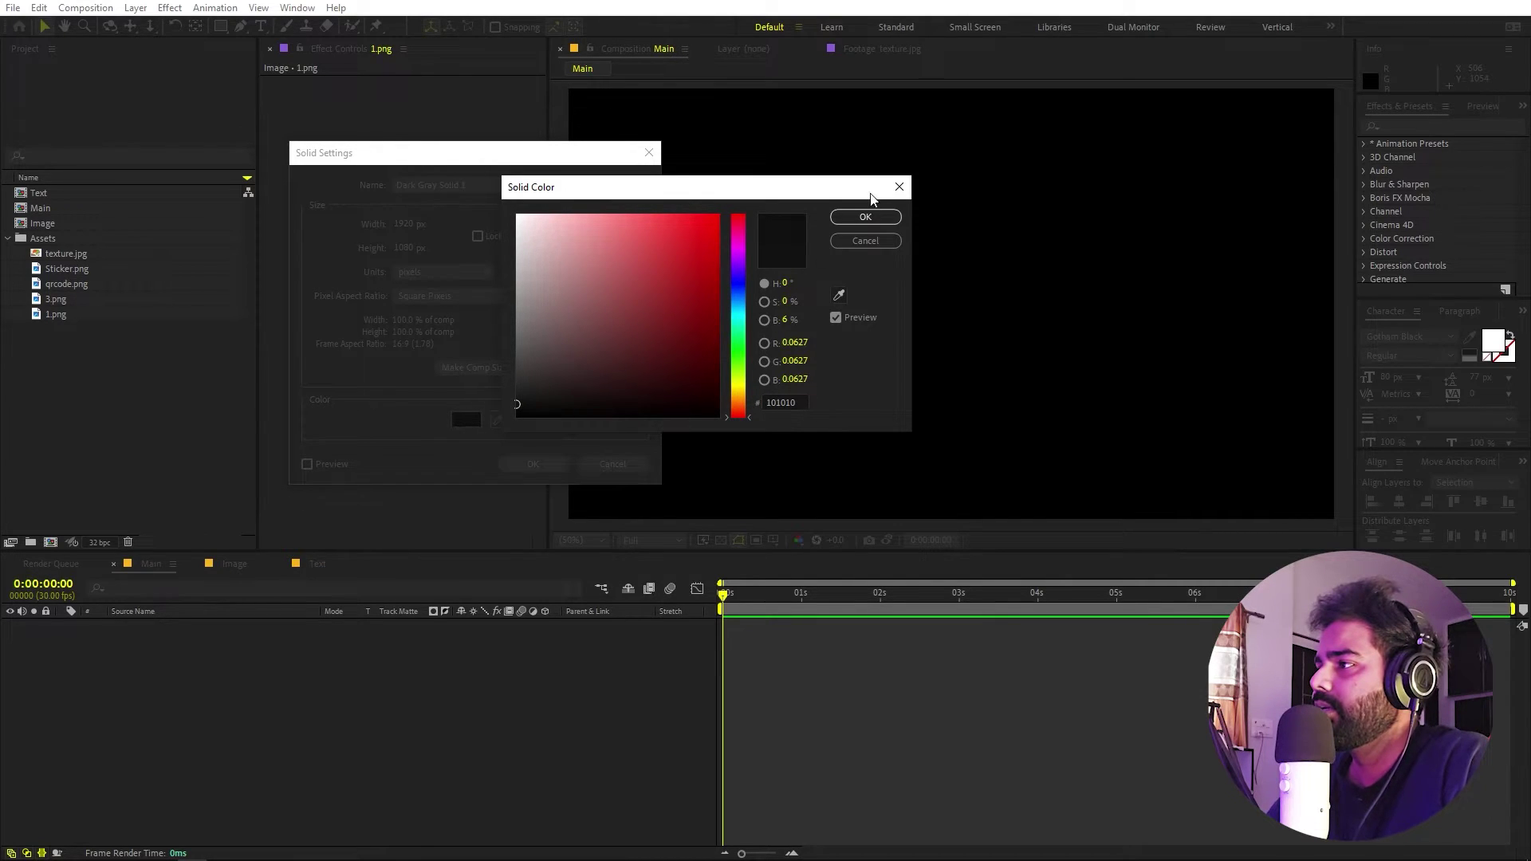
{"action": "left_click", "coordinate": [865, 217]}
{"action": "left_click", "coordinate": [533, 465]}
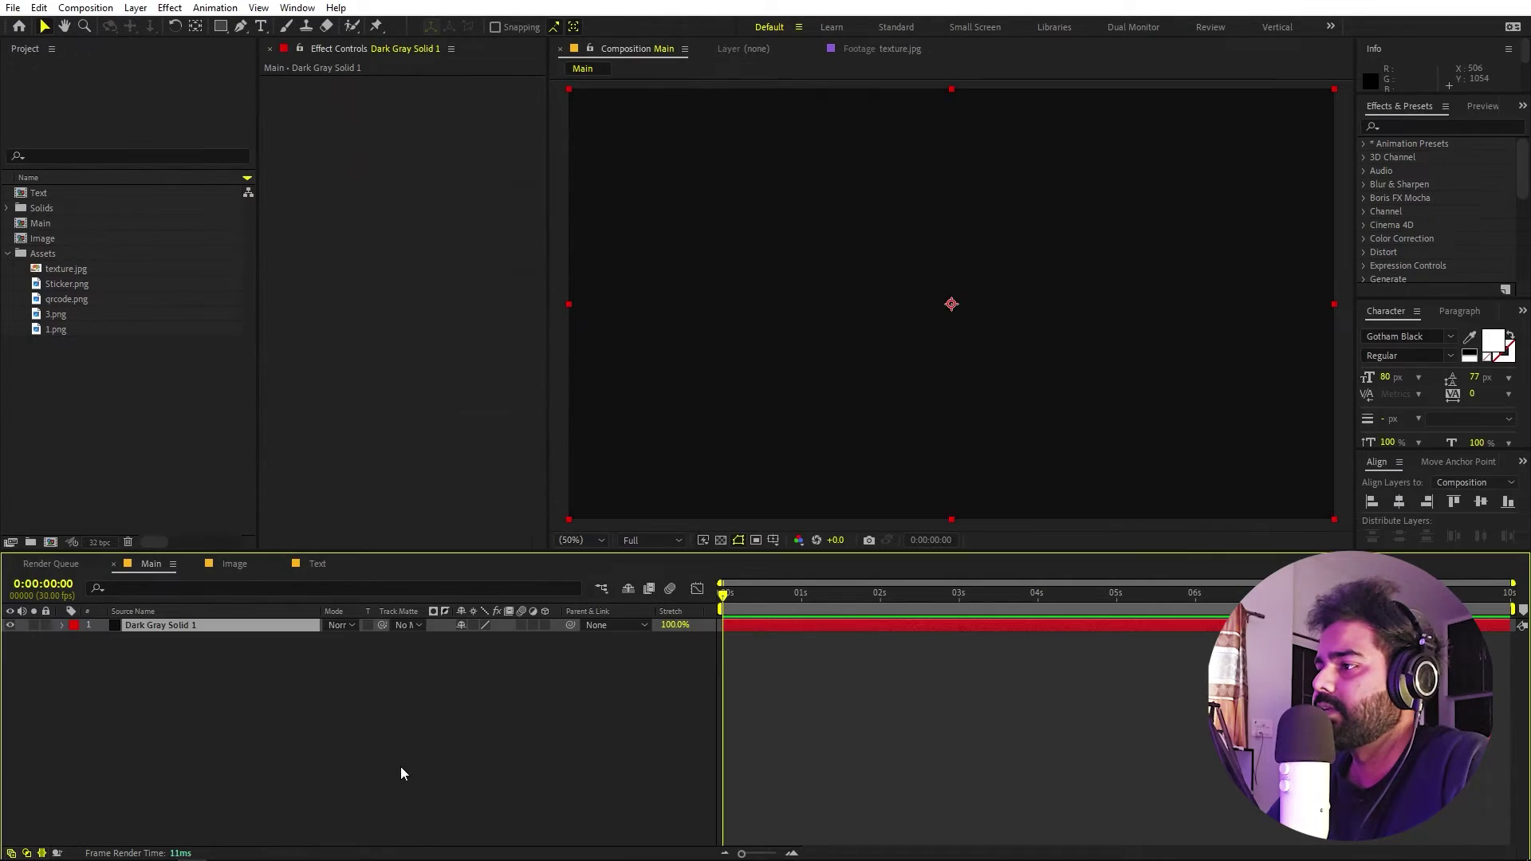
- Add the Text and Image compositions to Main above the solid, with Image on top of Text
{"action": "left_click", "coordinate": [50, 196]}
{"action": "left_click_drag", "start_coordinate": [50, 194], "coordinate": [134, 621]}
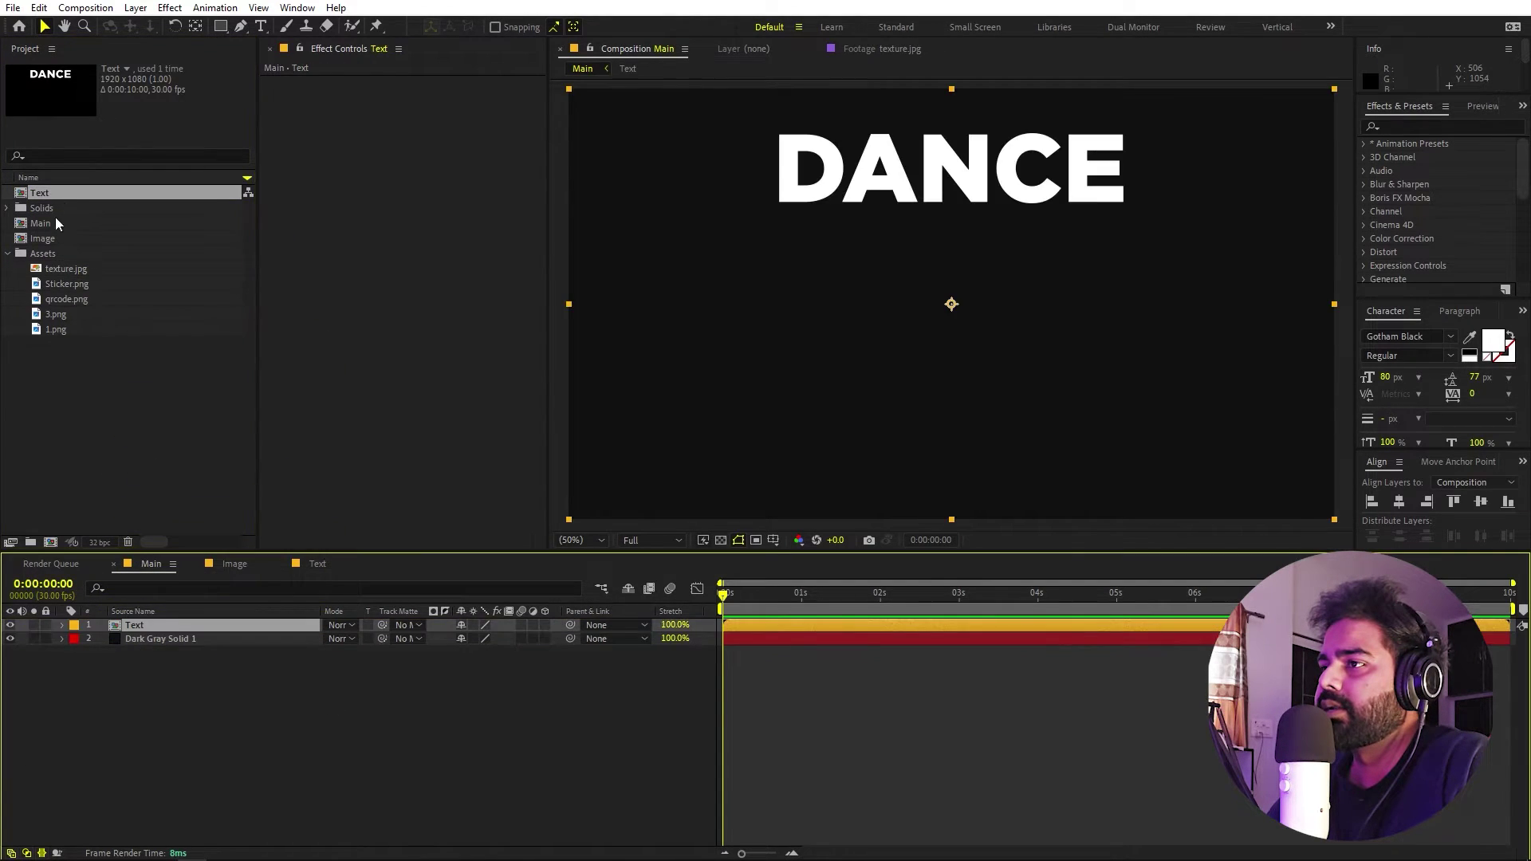
{"action": "left_click_drag", "start_coordinate": [55, 239], "coordinate": [223, 623]}
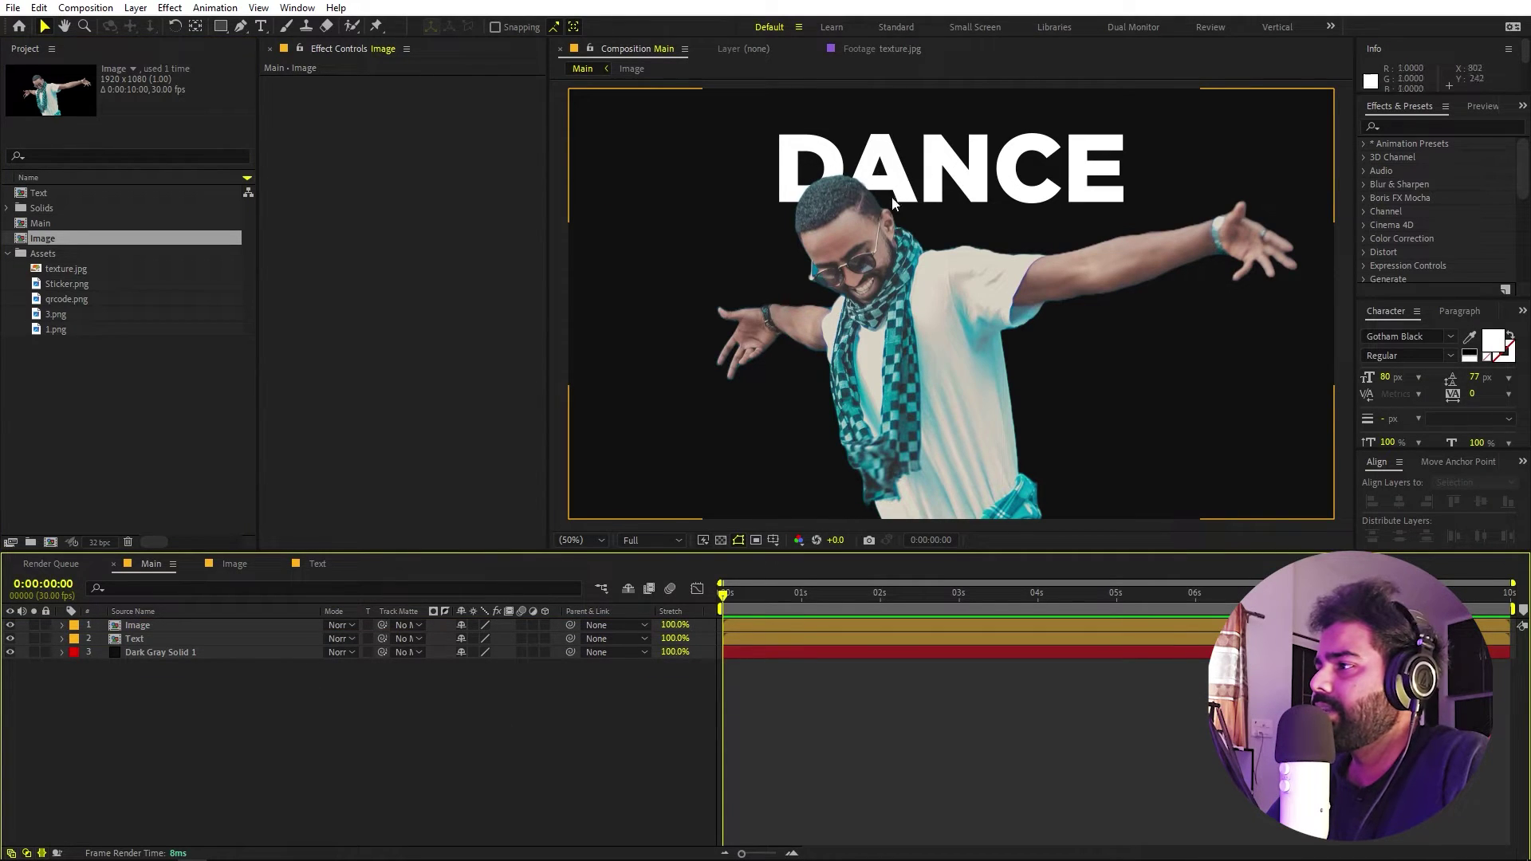
{"action": "left_click", "coordinate": [184, 786]}
{"action": "left_click", "coordinate": [146, 626]}
{"action": "double_click", "coordinate": [155, 630]}
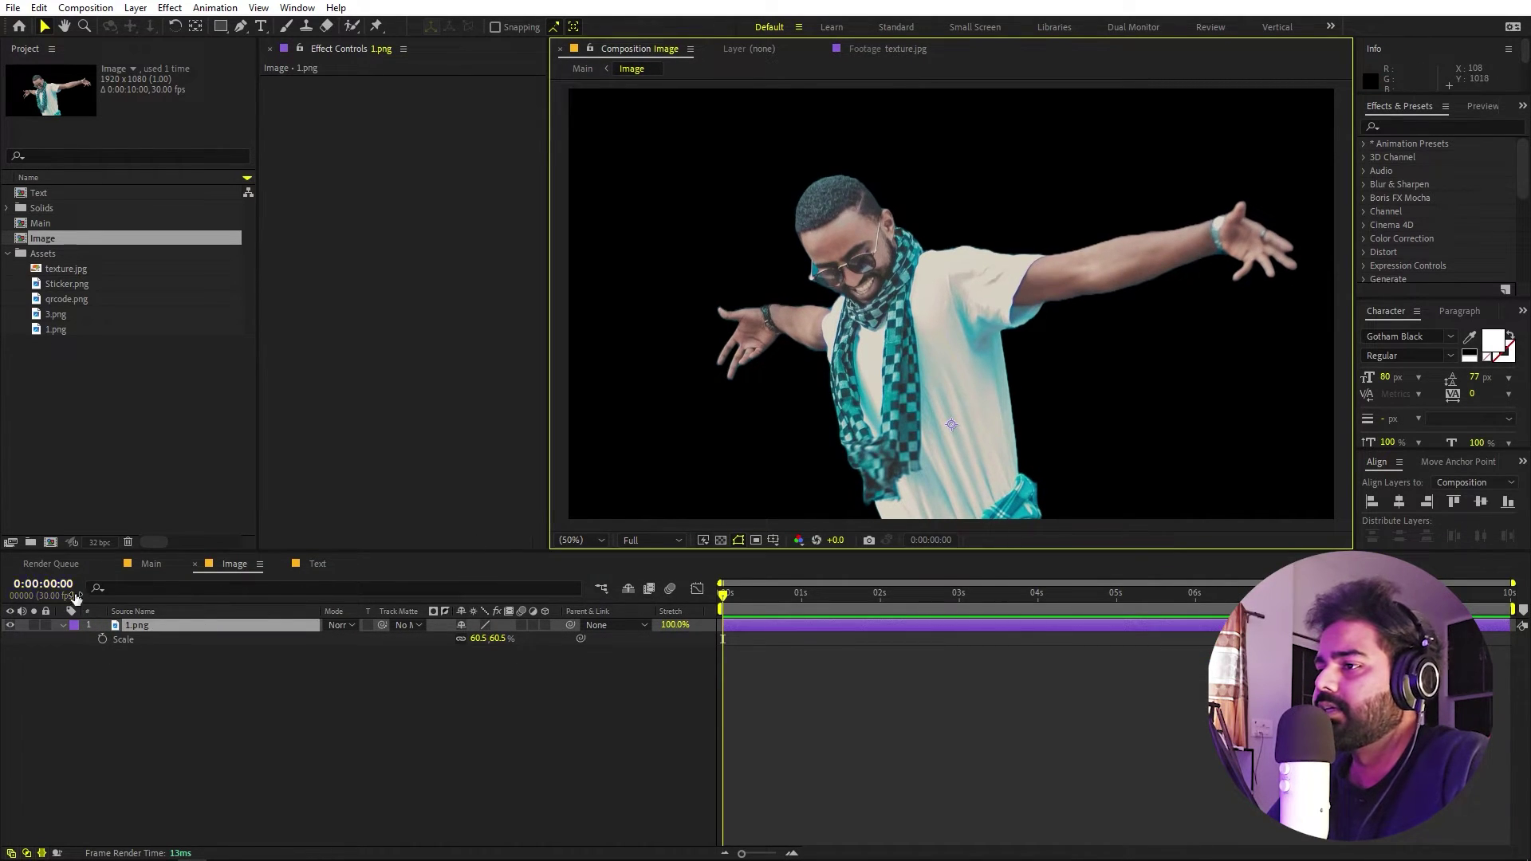
{"action": "left_click", "coordinate": [146, 565]}
{"action": "left_click", "coordinate": [305, 705]}
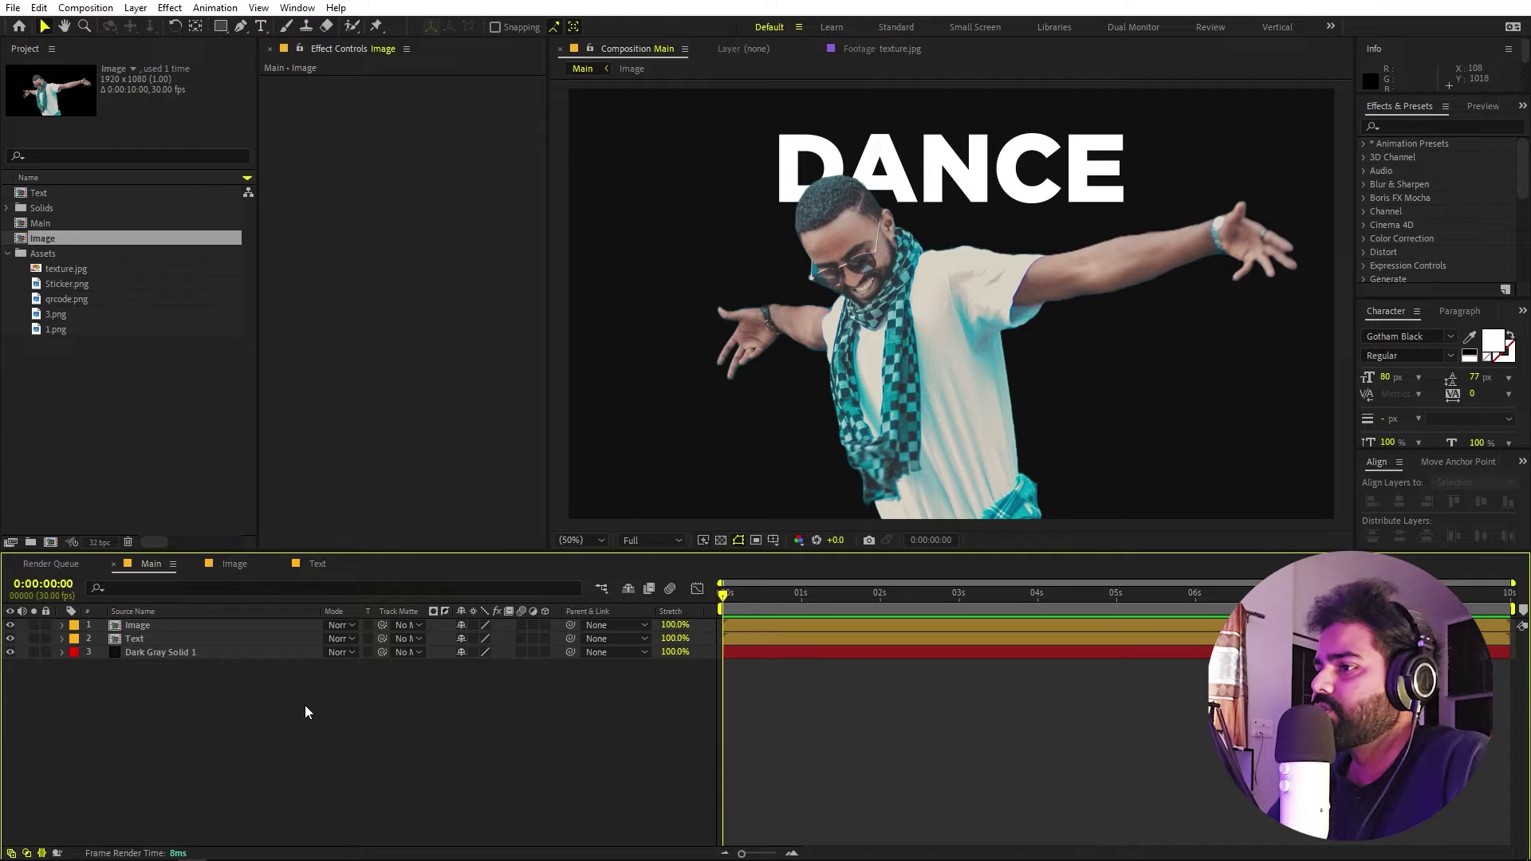
- Hide the Image layer and apply the CC Scale Wipe effect to the Text layer
{"action": "left_click", "coordinate": [10, 626]}
{"action": "left_click", "coordinate": [145, 648]}
{"action": "left_click", "coordinate": [145, 638]}
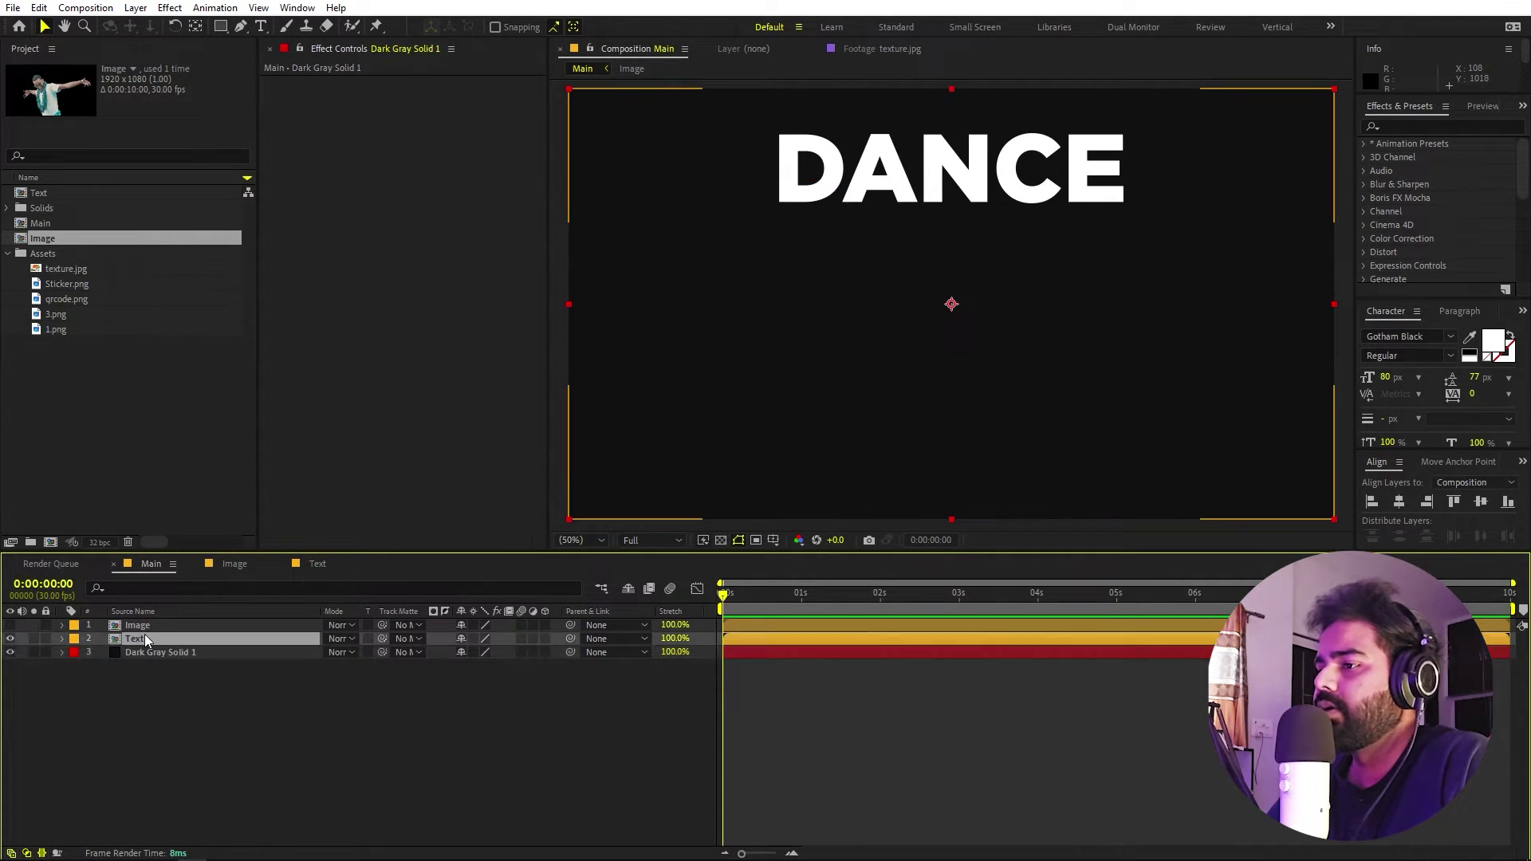
{"action": "left_click", "coordinate": [1408, 128]}
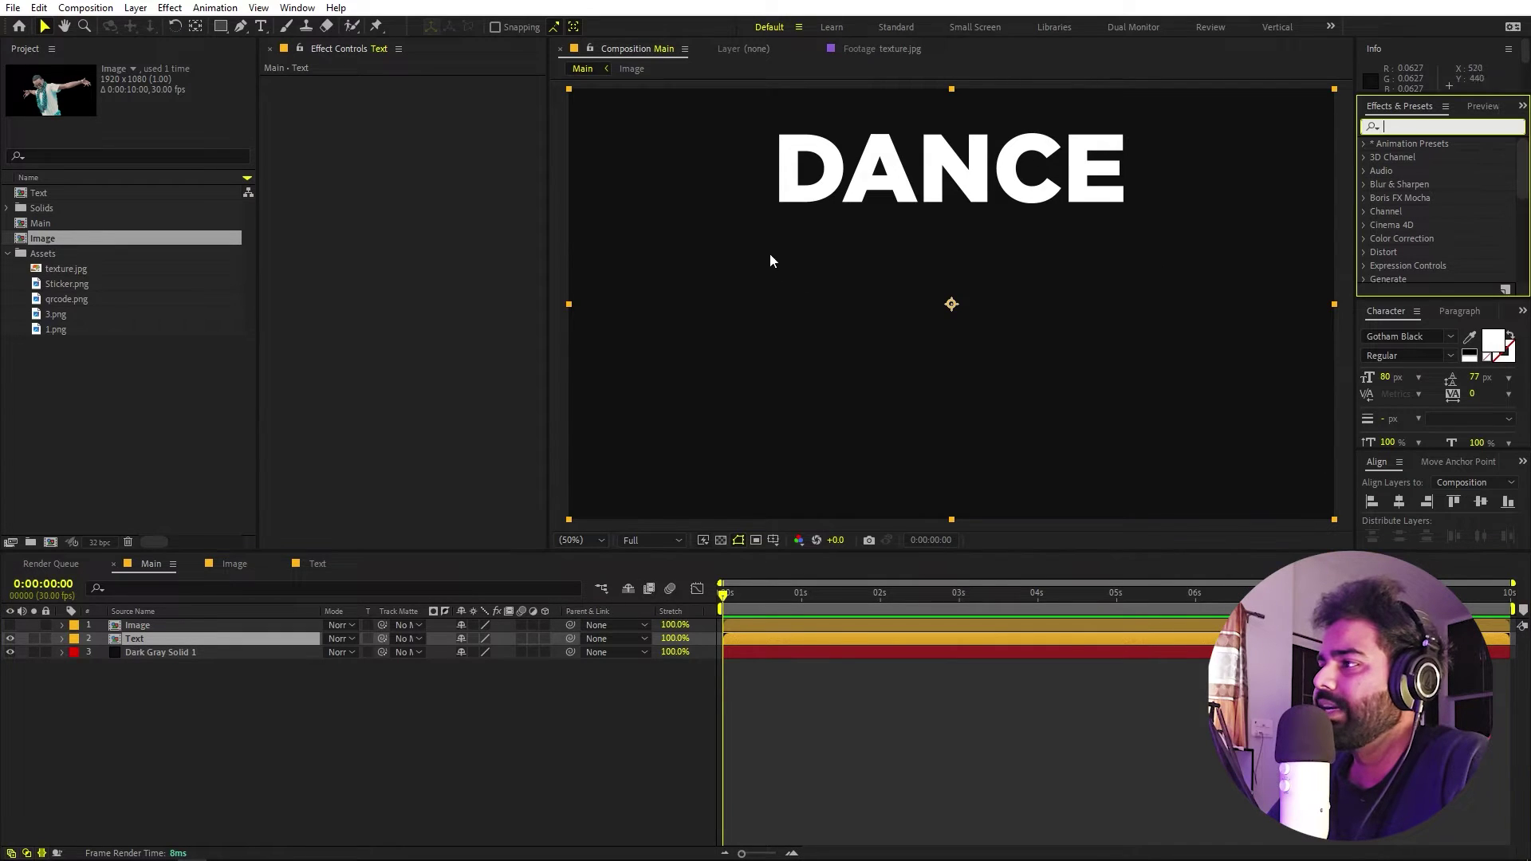
{"action": "type", "text": "scale"}
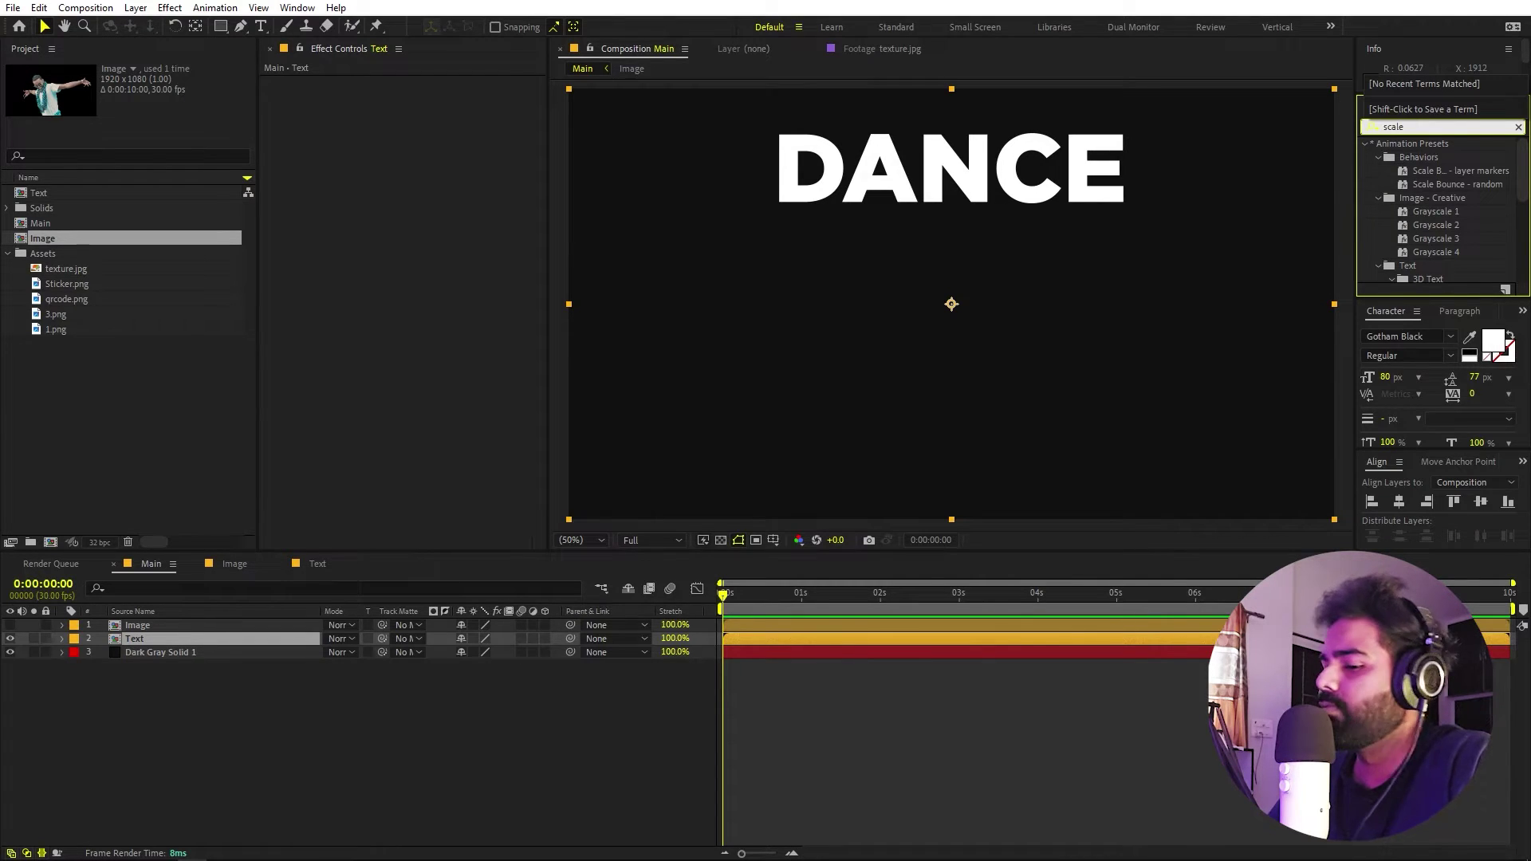
{"action": "type", "text": " w"}
{"action": "left_click_drag", "start_coordinate": [1434, 212], "coordinate": [141, 640]}
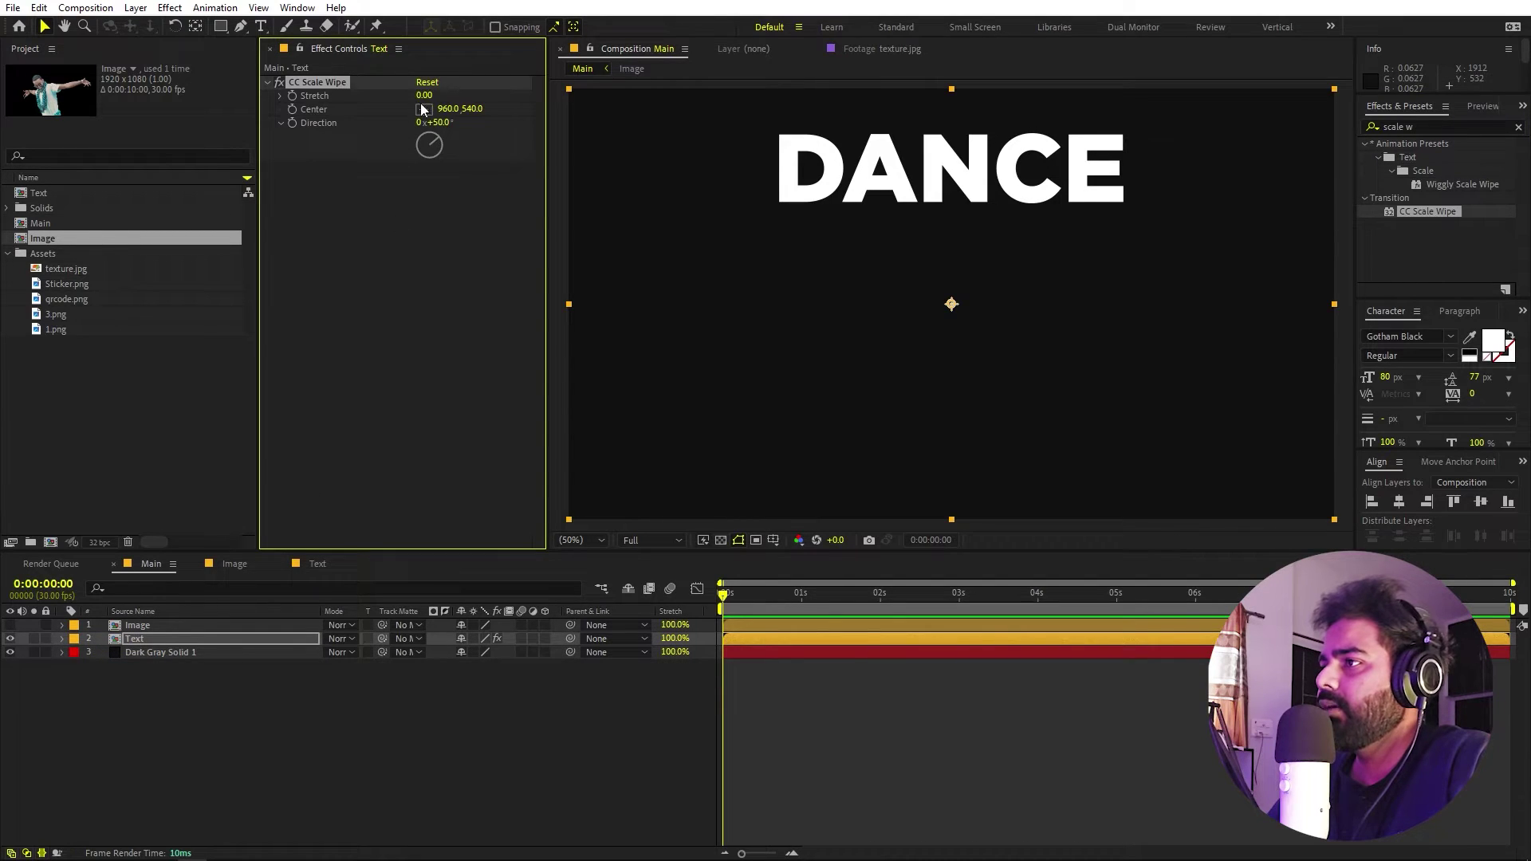
- Set the CC Scale Wipe to Stretch 10.70, Direction 180° and Center 960, 161 so the DANCE letters stretch downward
{"action": "left_click_drag", "start_coordinate": [420, 94], "coordinate": [447, 95]}
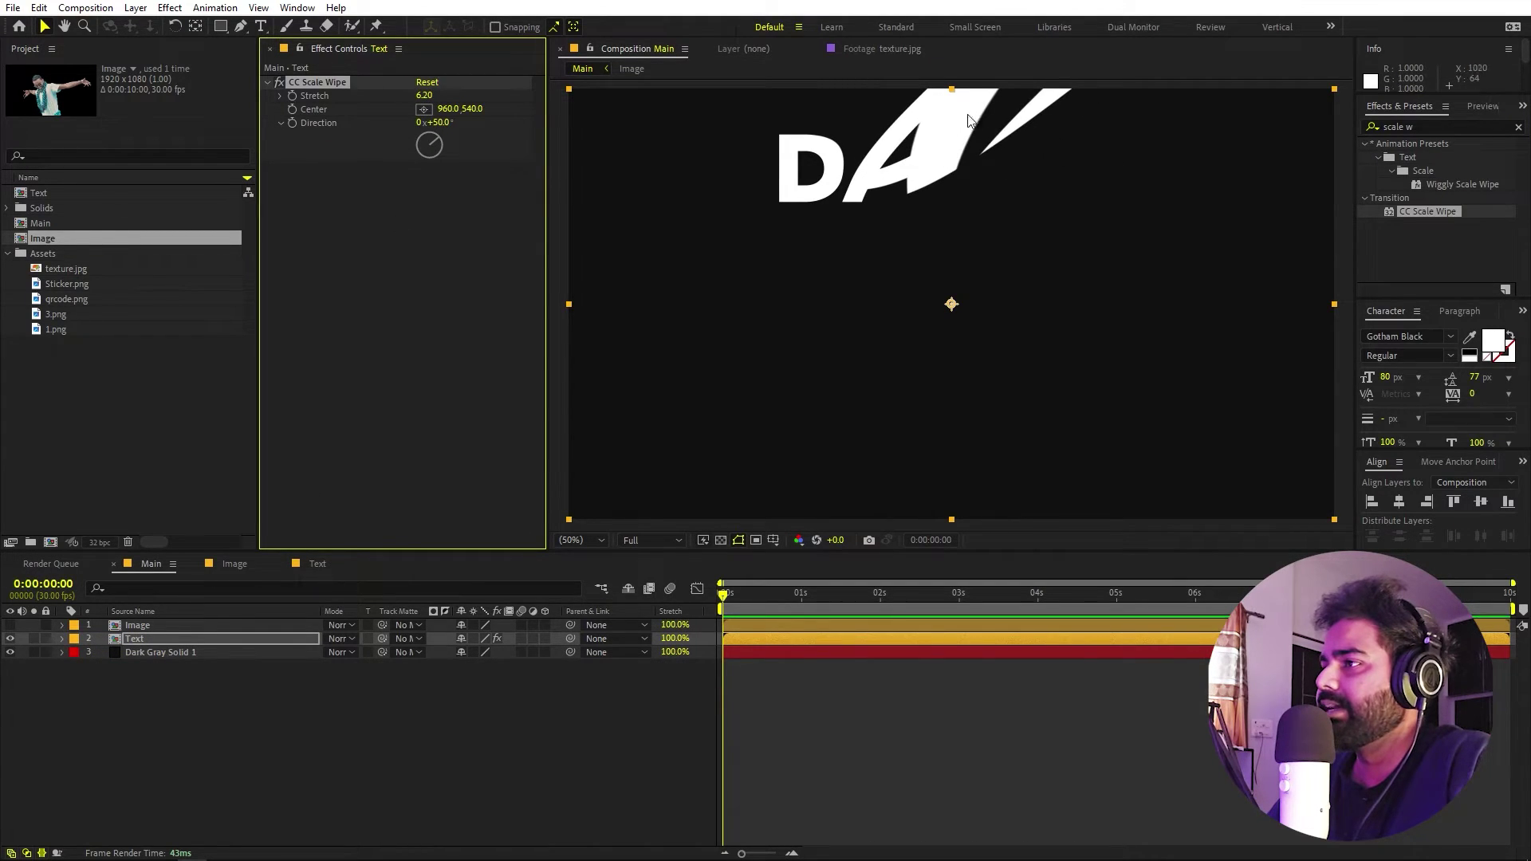
{"action": "left_click", "coordinate": [447, 121]}
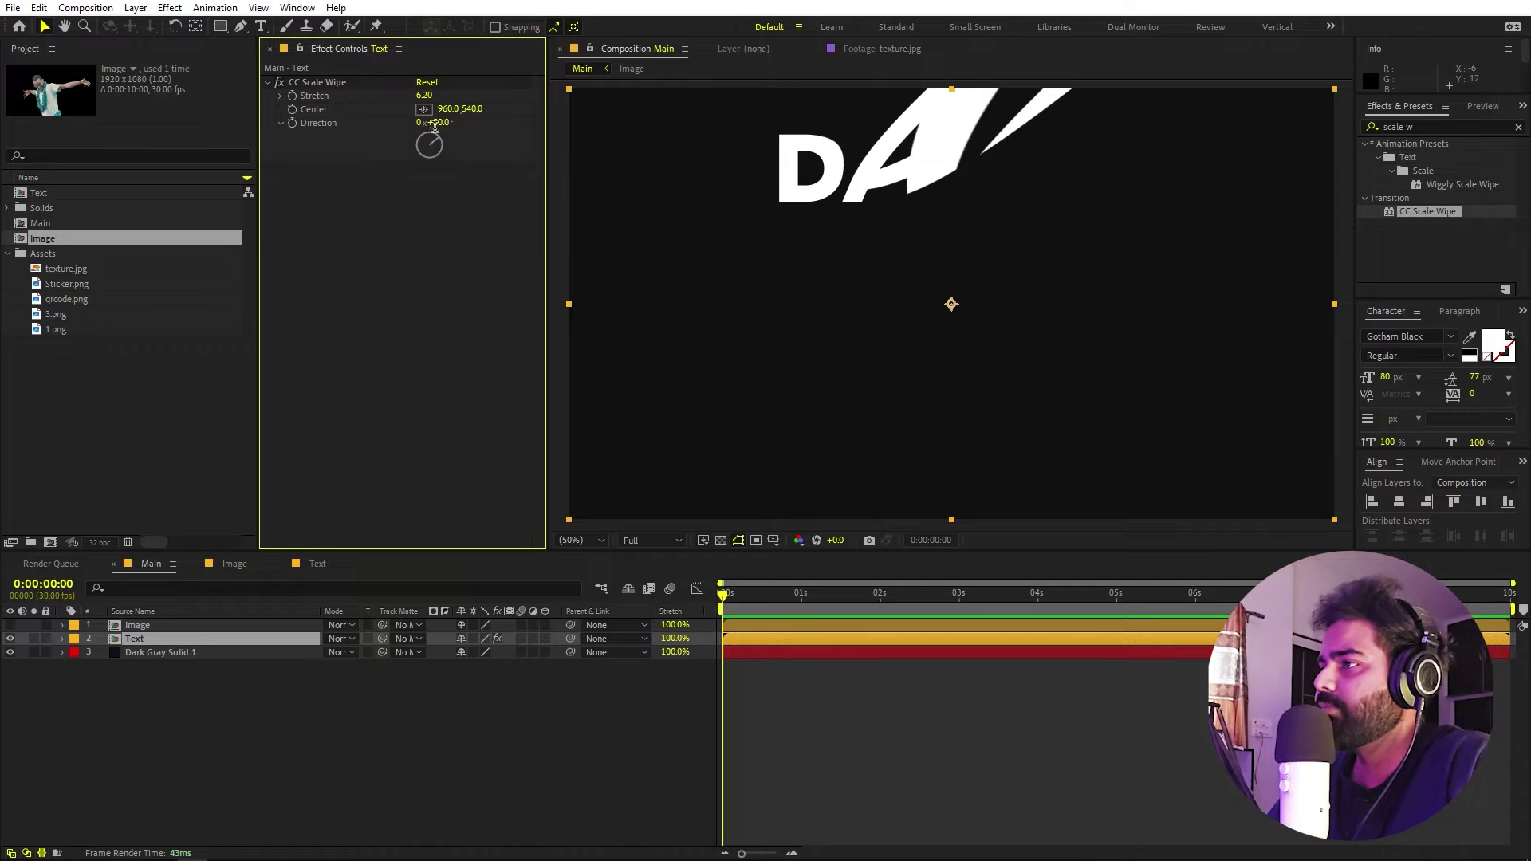
{"action": "type", "text": "180"}
{"action": "key", "text": "Return"}
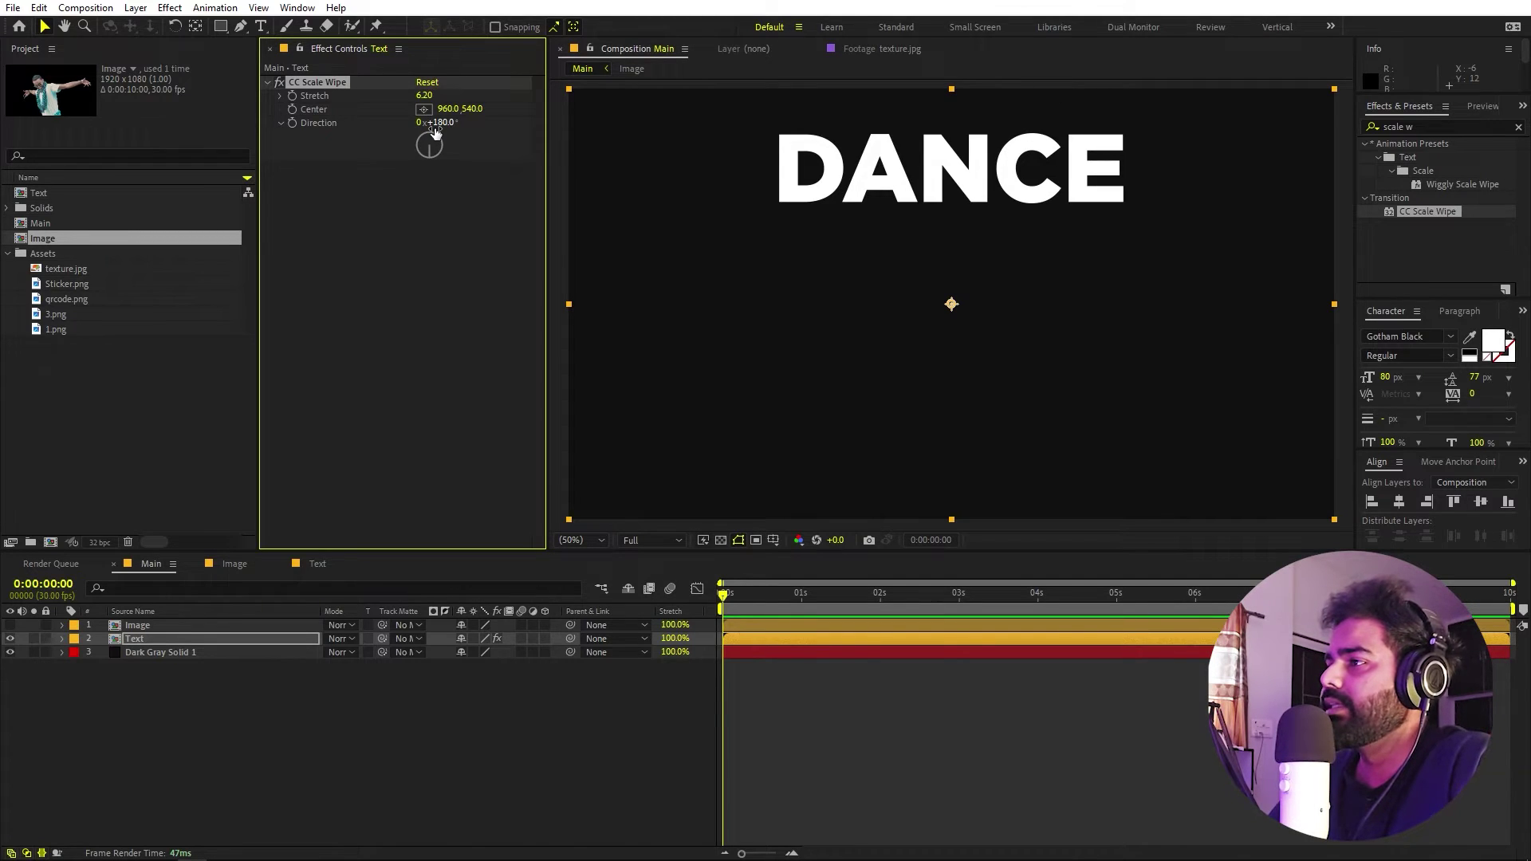
{"action": "mouse_move", "coordinate": [427, 96]}
{"action": "left_mouse_down"}
{"action": "mouse_move", "coordinate": [526, 112]}
{"action": "mouse_move", "coordinate": [124, 146]}
{"action": "left_mouse_up"}
{"action": "right_click", "coordinate": [121, 146]}
{"action": "left_click", "coordinate": [423, 254]}
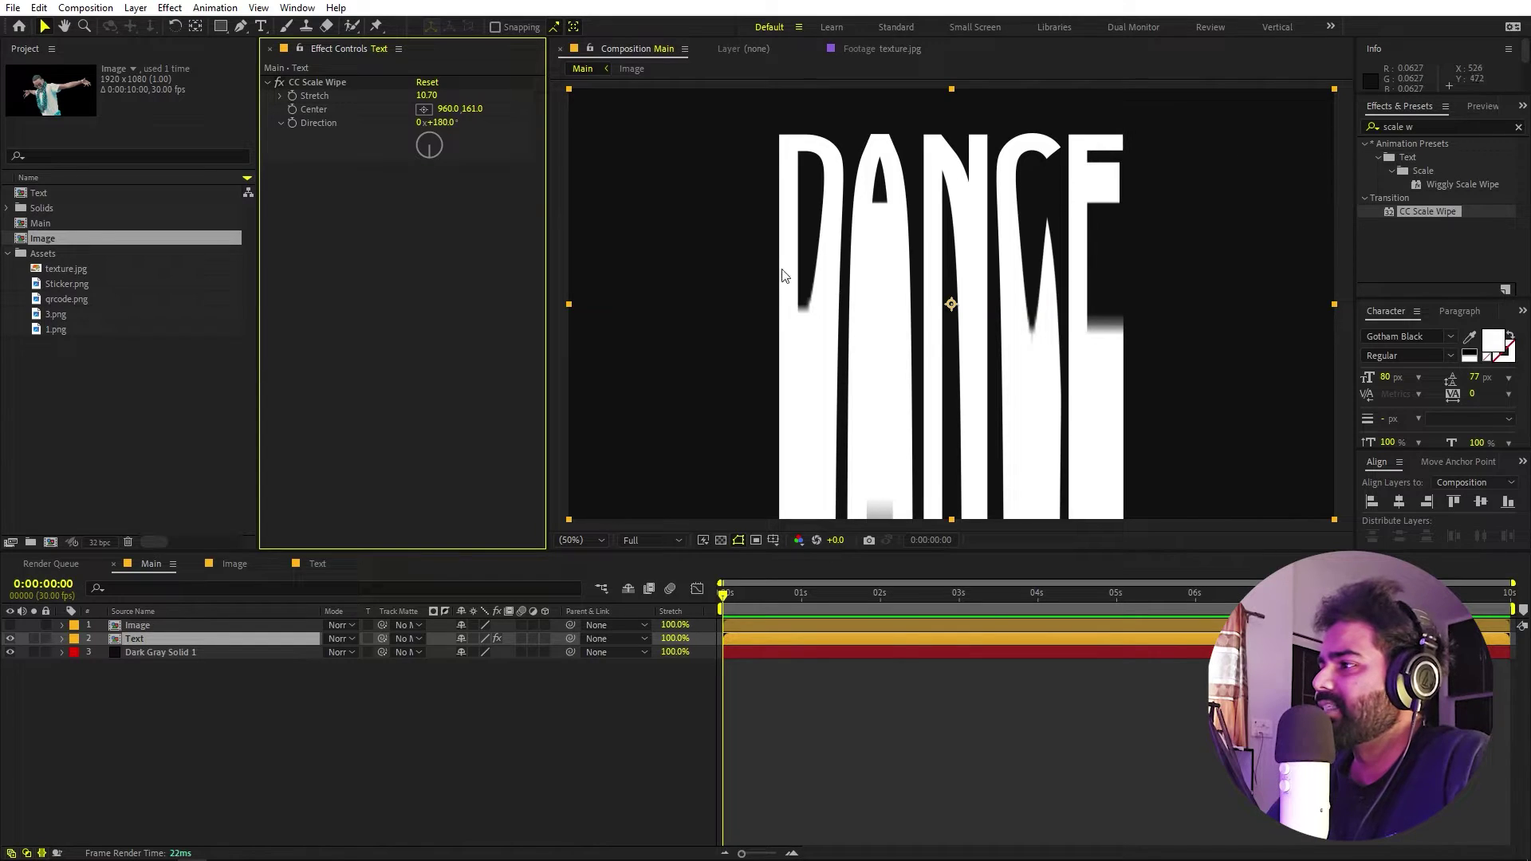
- Apply Fractal Noise to the Text layer and set its Contrast to 164
{"action": "left_click", "coordinate": [1476, 133]}
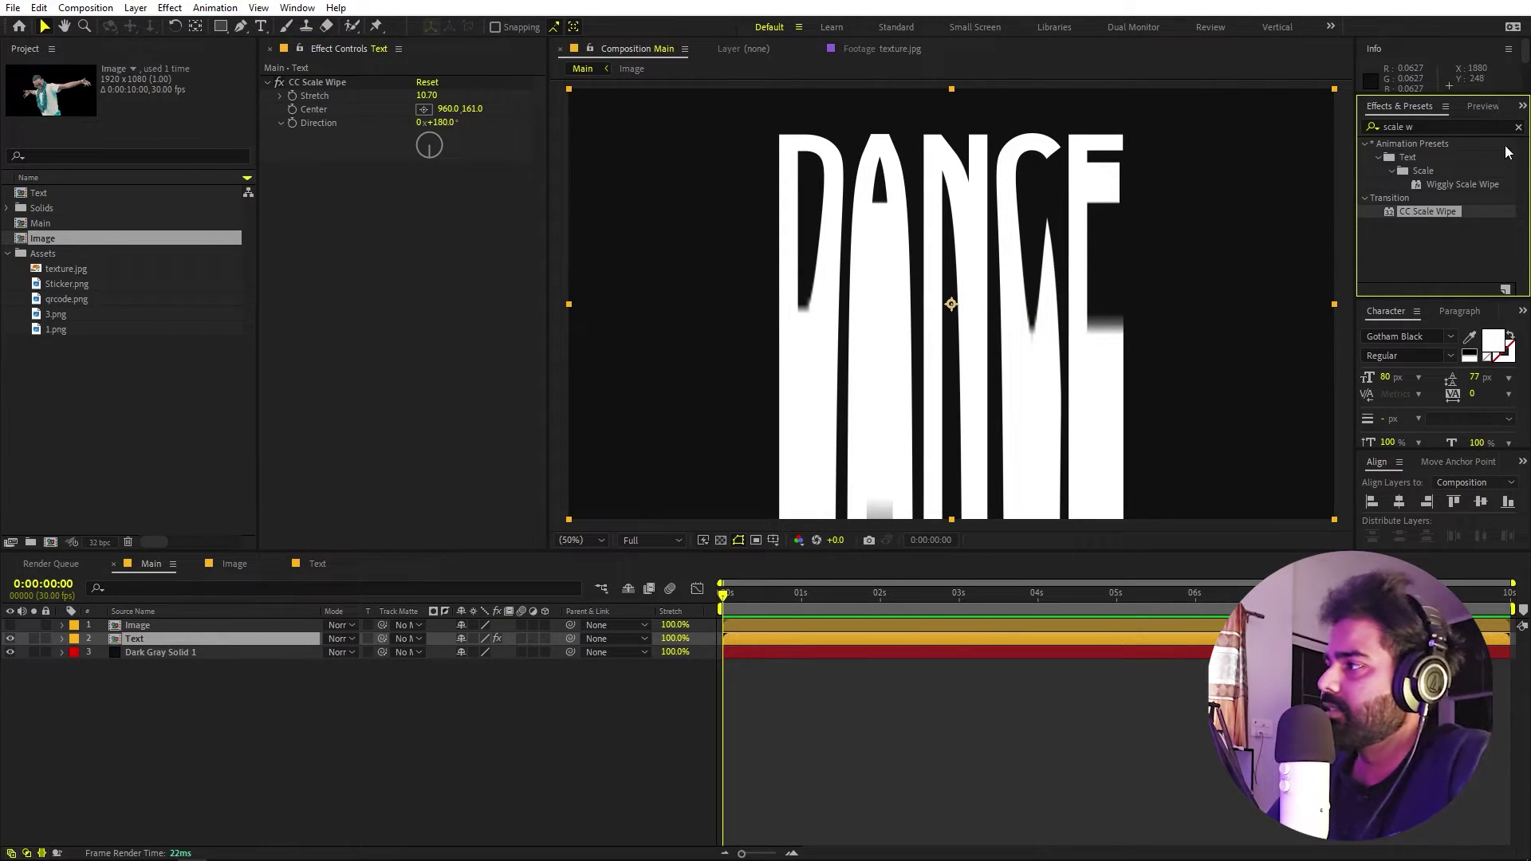
{"action": "left_click", "coordinate": [1439, 128]}
{"action": "type", "text": "frac"}
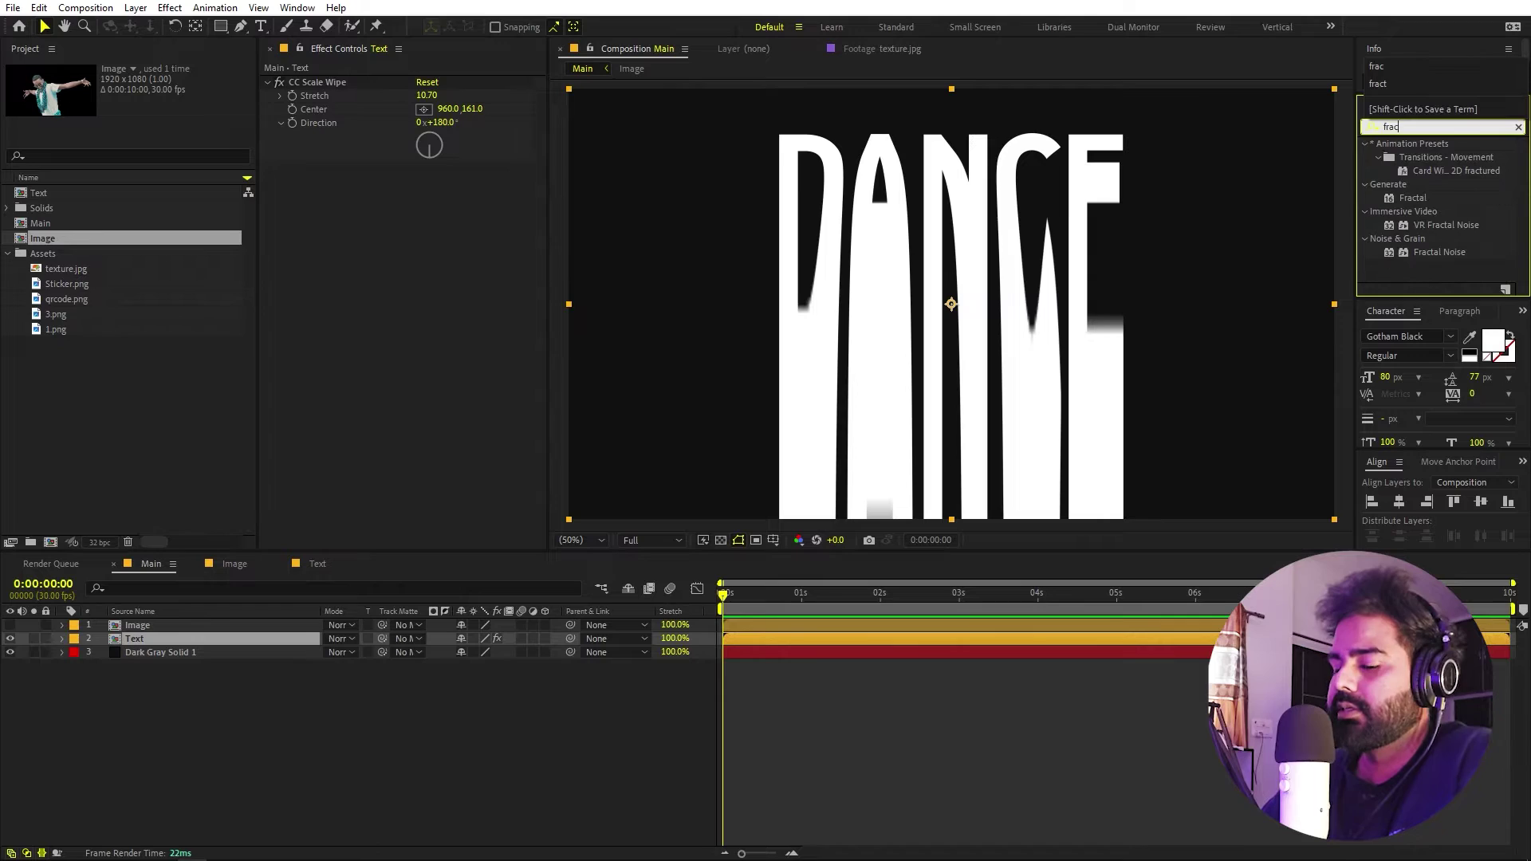
{"action": "type", "text": "ta"}
{"action": "left_click_drag", "start_coordinate": [1447, 217], "coordinate": [488, 224]}
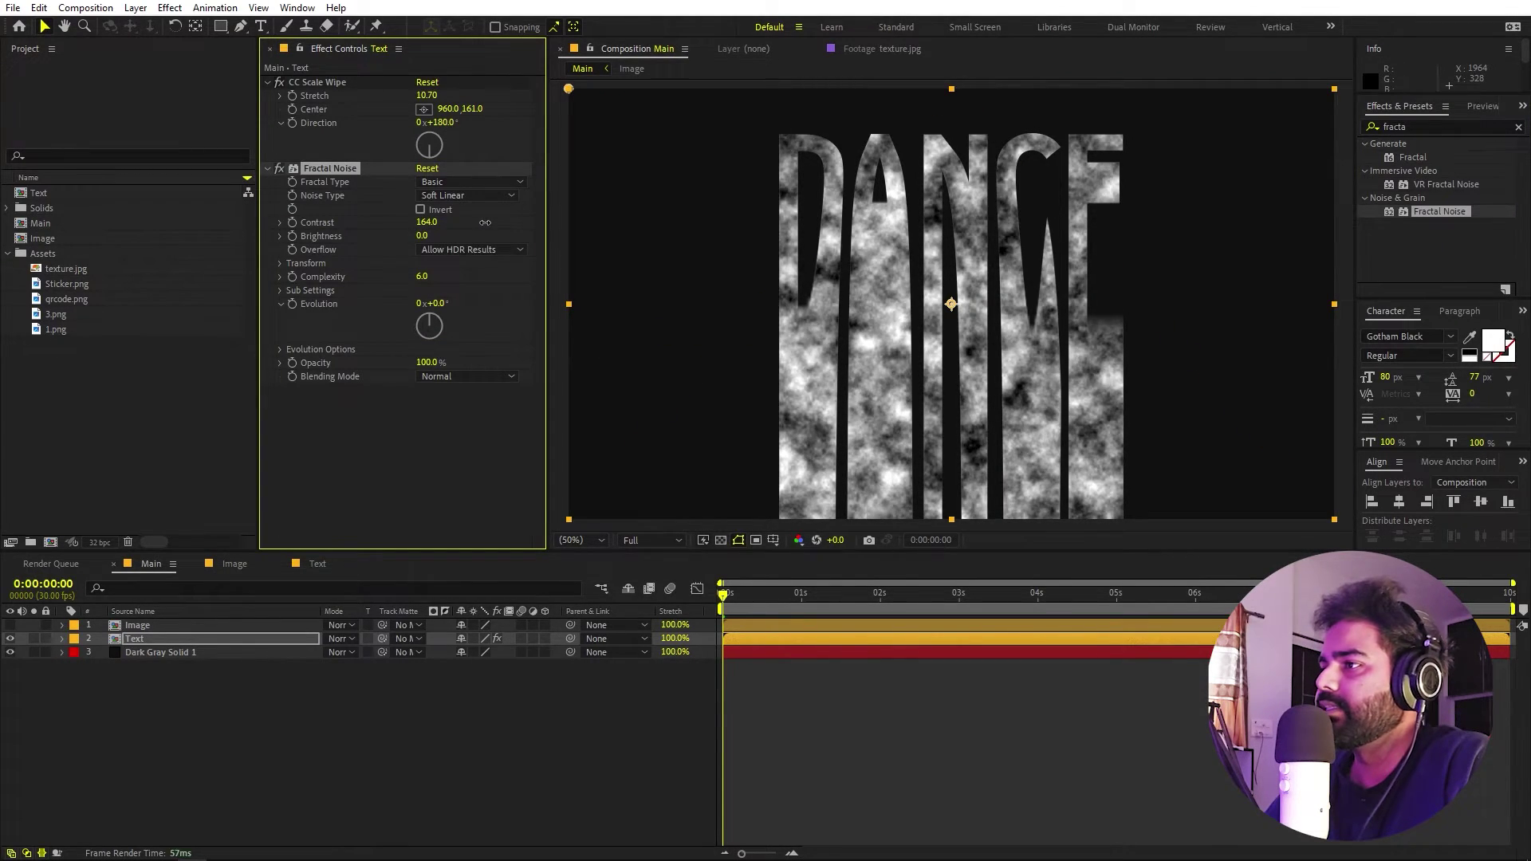
- Turn off Uniform Scaling in the Fractal Noise transform and set Scale Height to 521
{"action": "left_click", "coordinate": [281, 264]}
{"action": "left_click", "coordinate": [421, 290]}
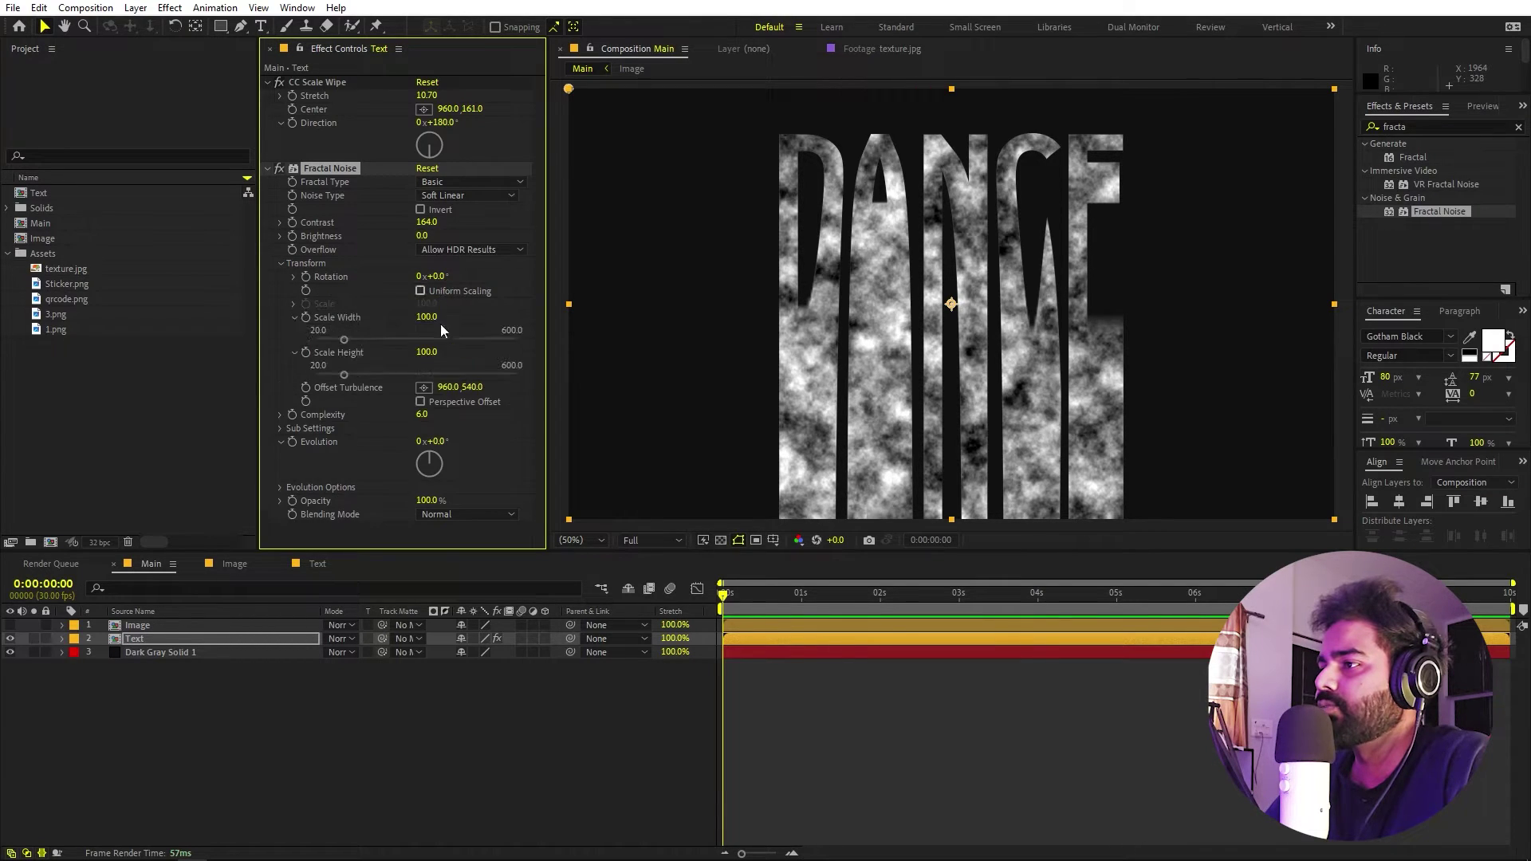
{"action": "left_click_drag", "start_coordinate": [425, 354], "coordinate": [822, 271]}
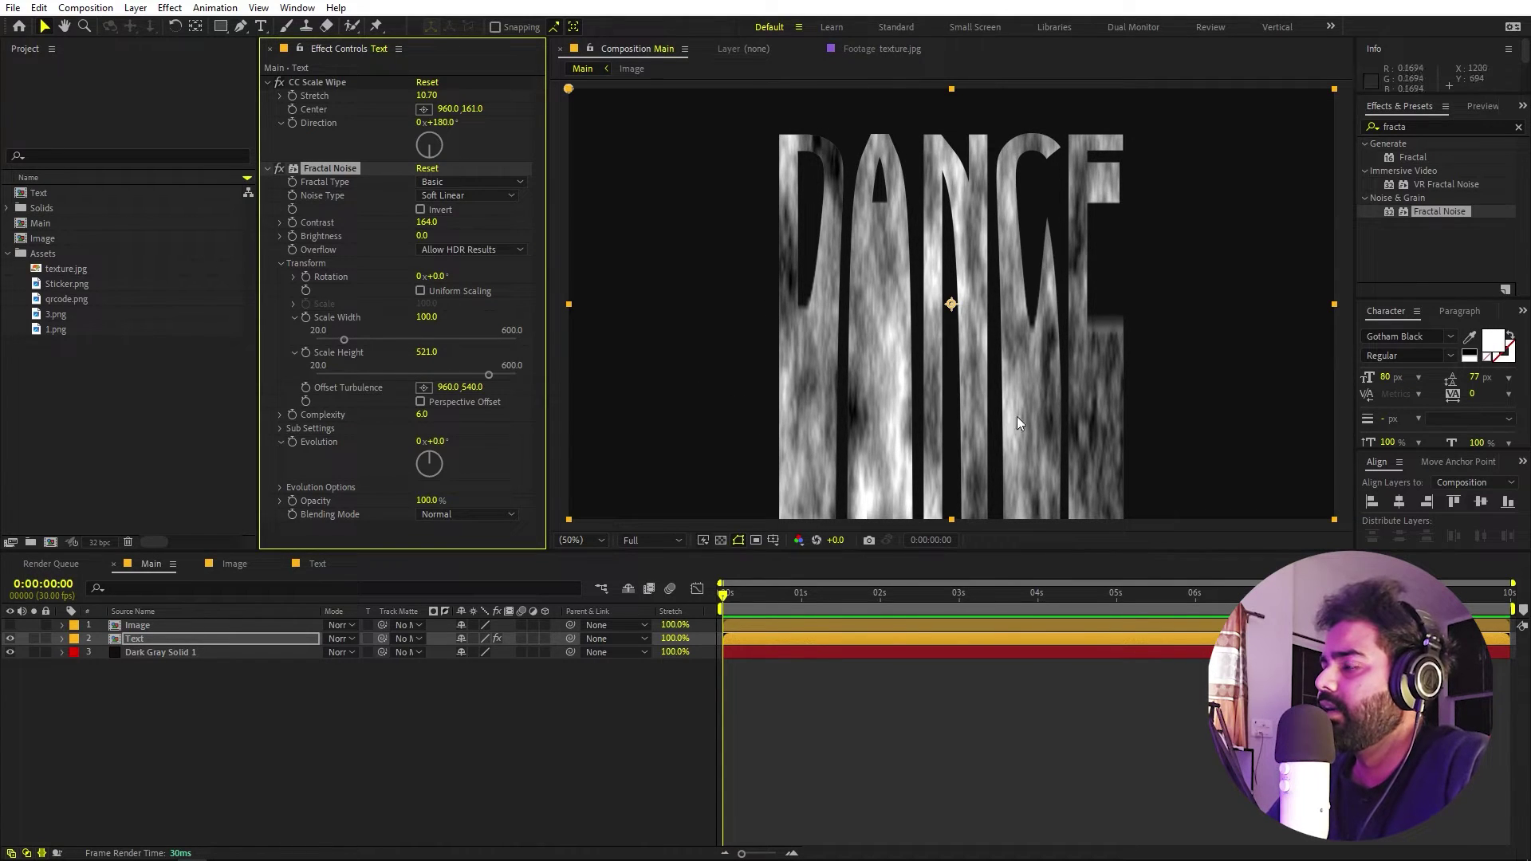
{"action": "left_click", "coordinate": [269, 169], "text": "ctrl"}
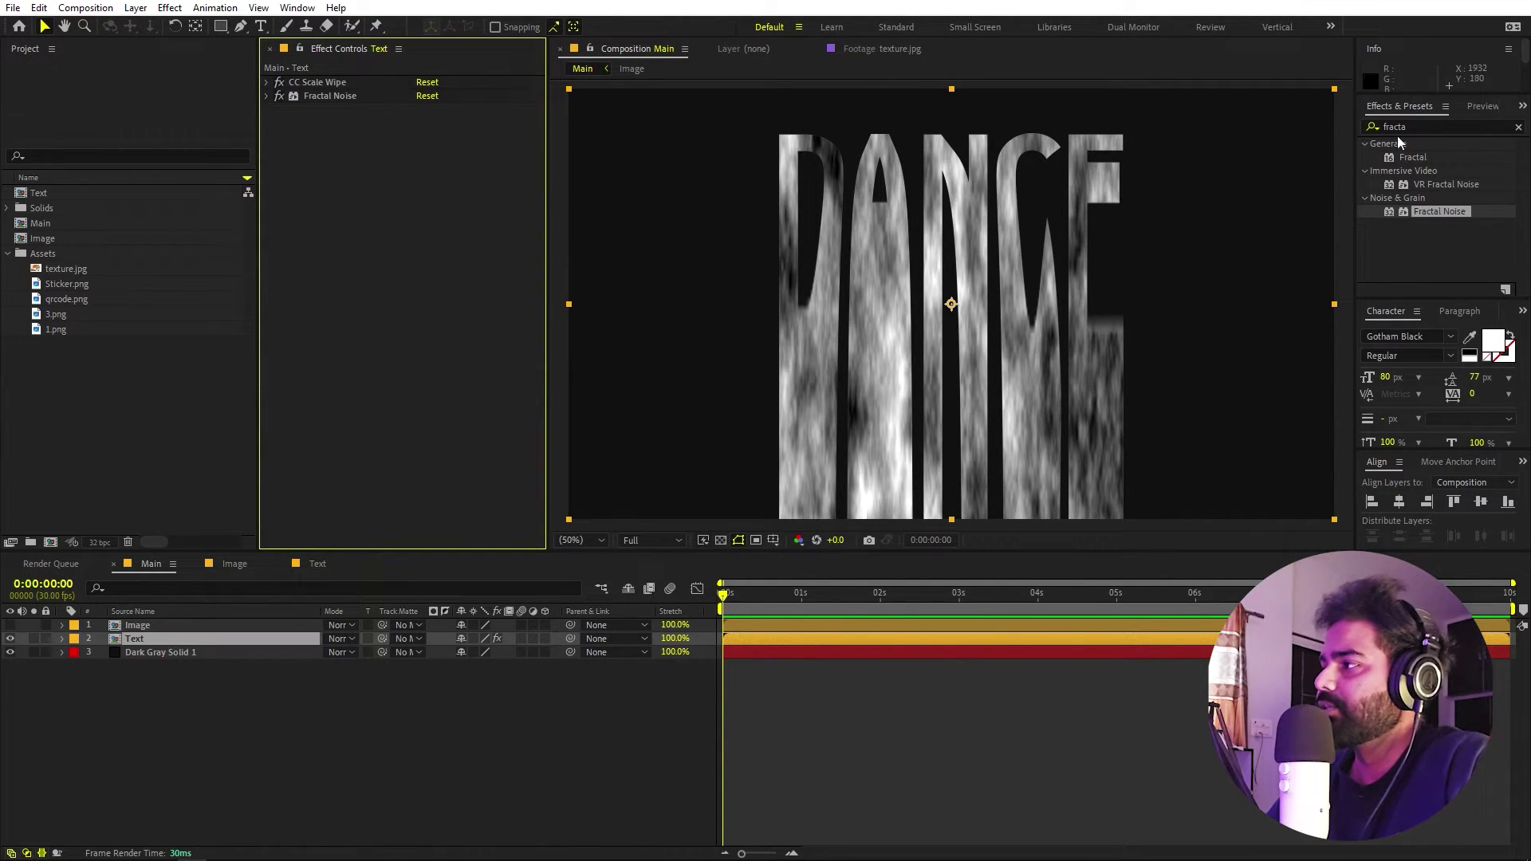
- Apply the Colorama effect to the Text layer below Fractal Noise
{"action": "left_click", "coordinate": [1432, 128]}
{"action": "type", "text": "colora"}
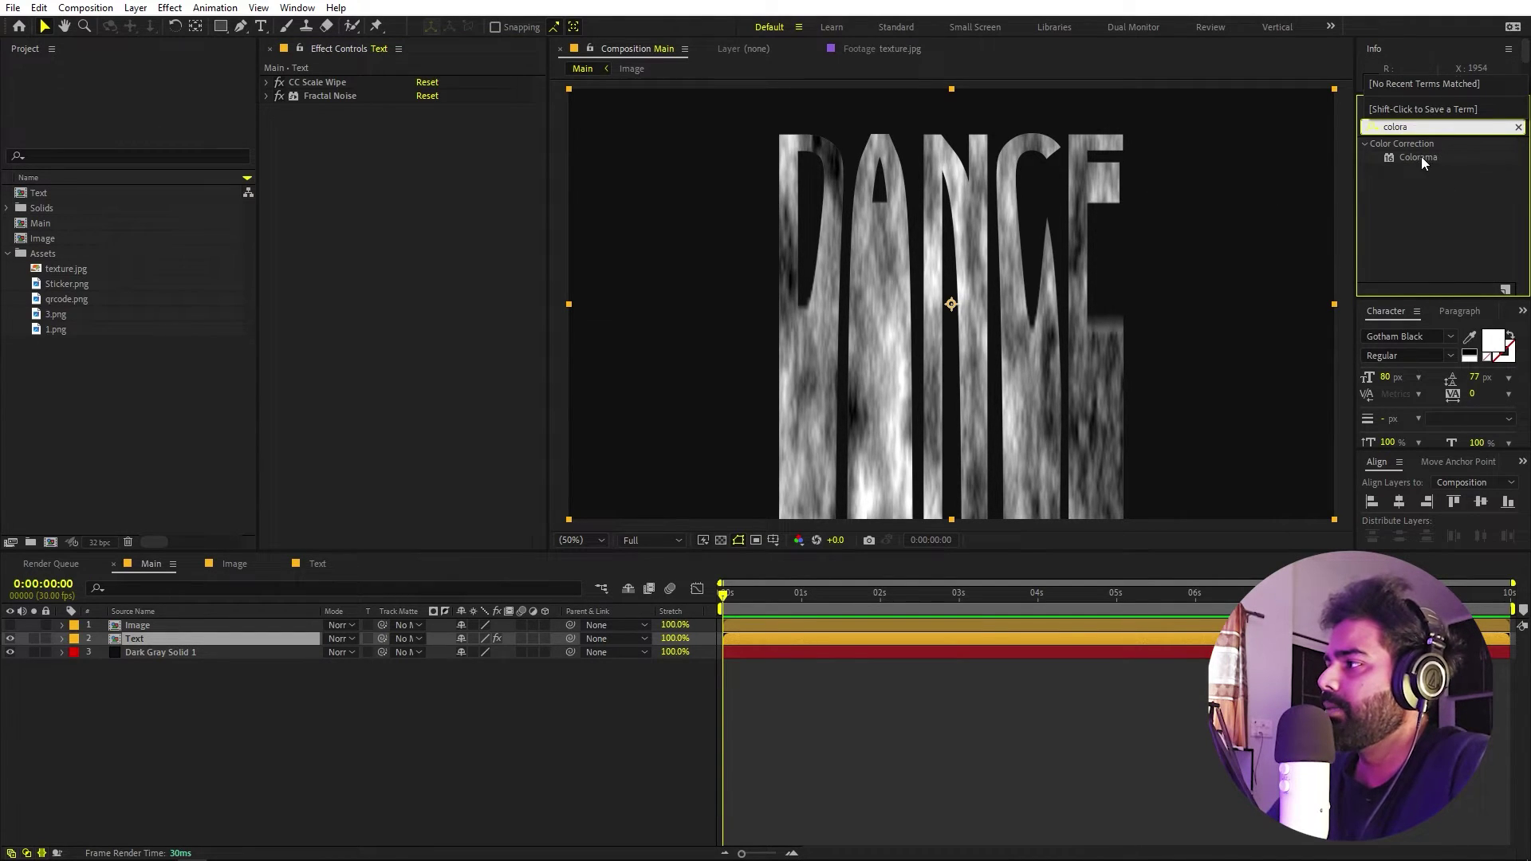
{"action": "left_click_drag", "start_coordinate": [1424, 162], "coordinate": [391, 310]}
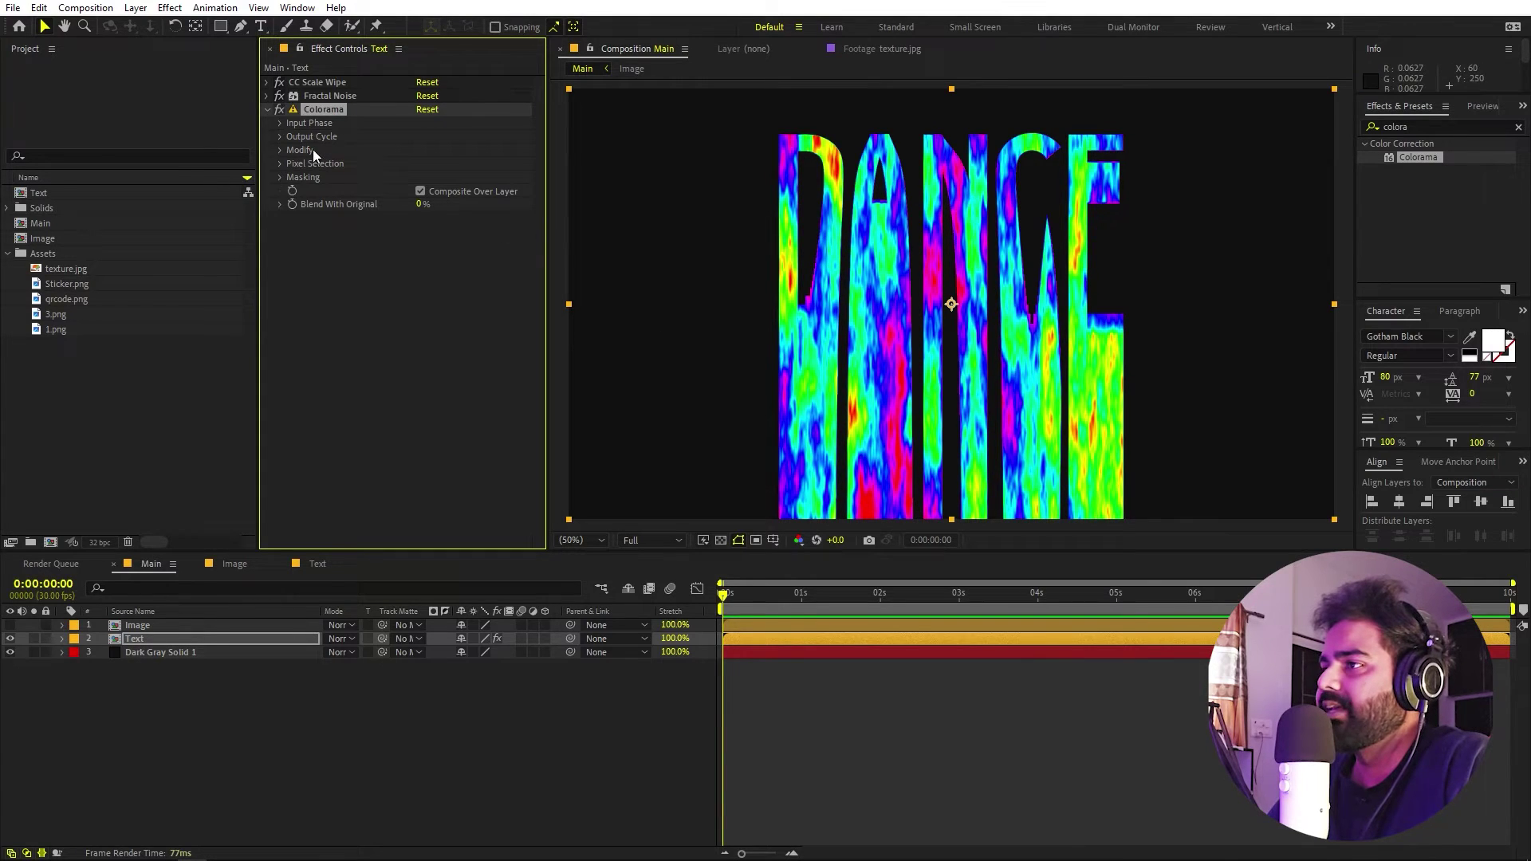
- Try the Fire preset palette in Colorama's output cycle and settle on the Hue Cycle palette
{"action": "left_click", "coordinate": [280, 137]}
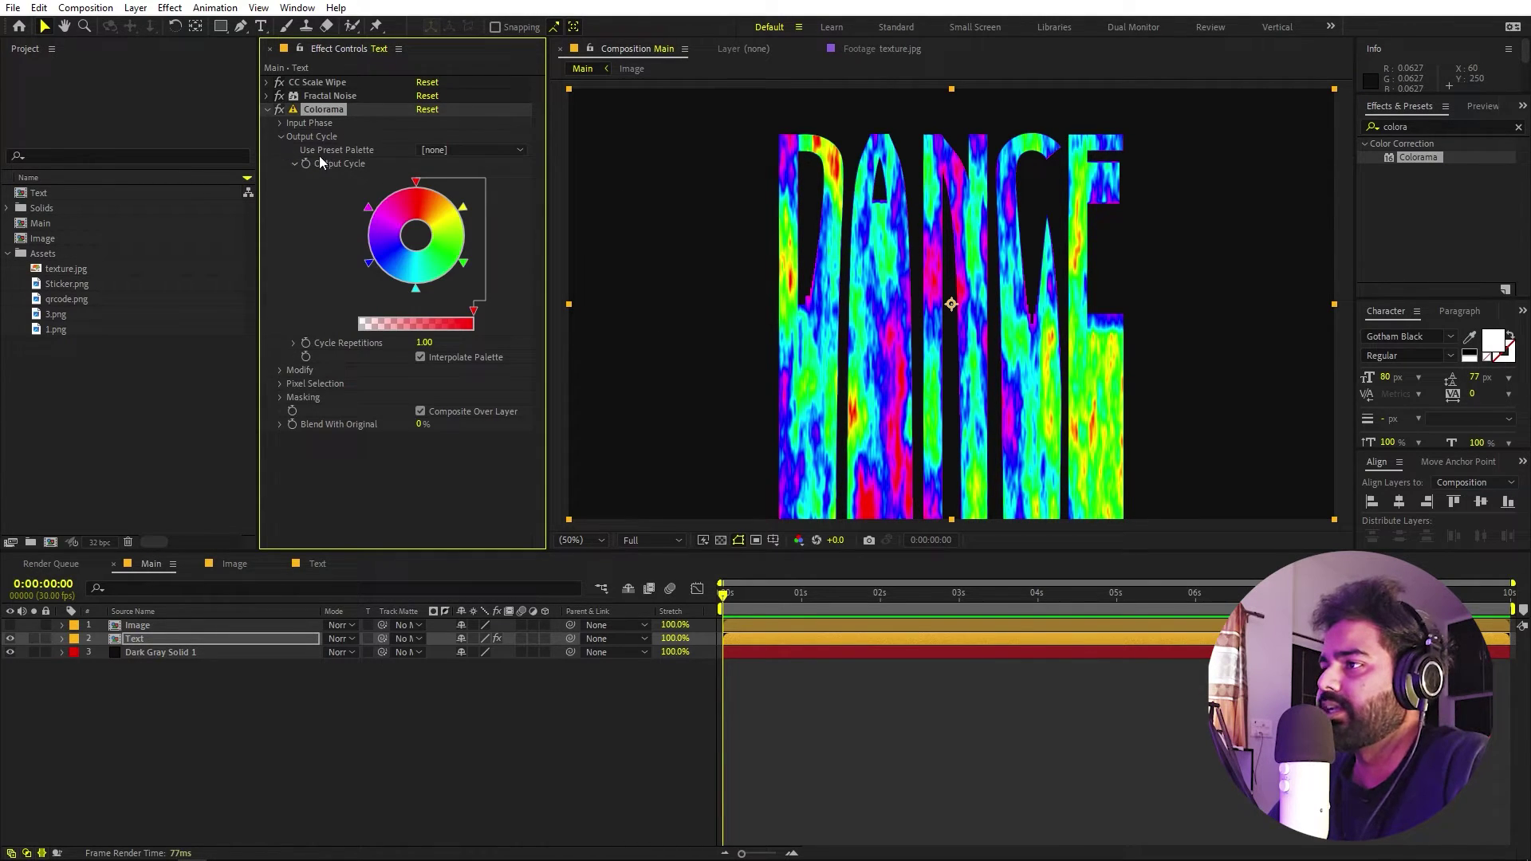
{"action": "left_click", "coordinate": [454, 150]}
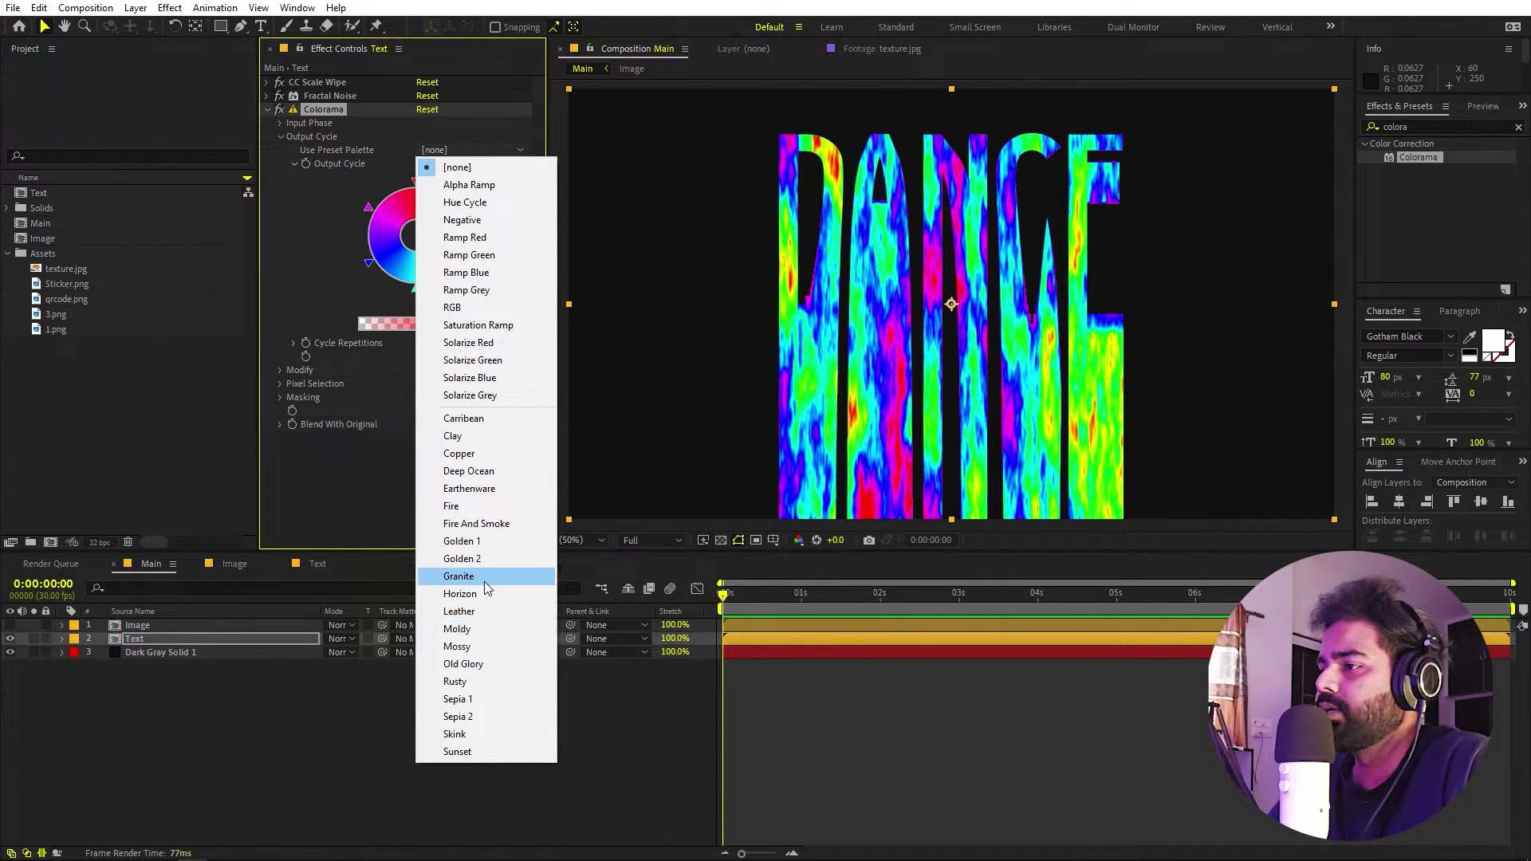
{"action": "left_click", "coordinate": [471, 505]}
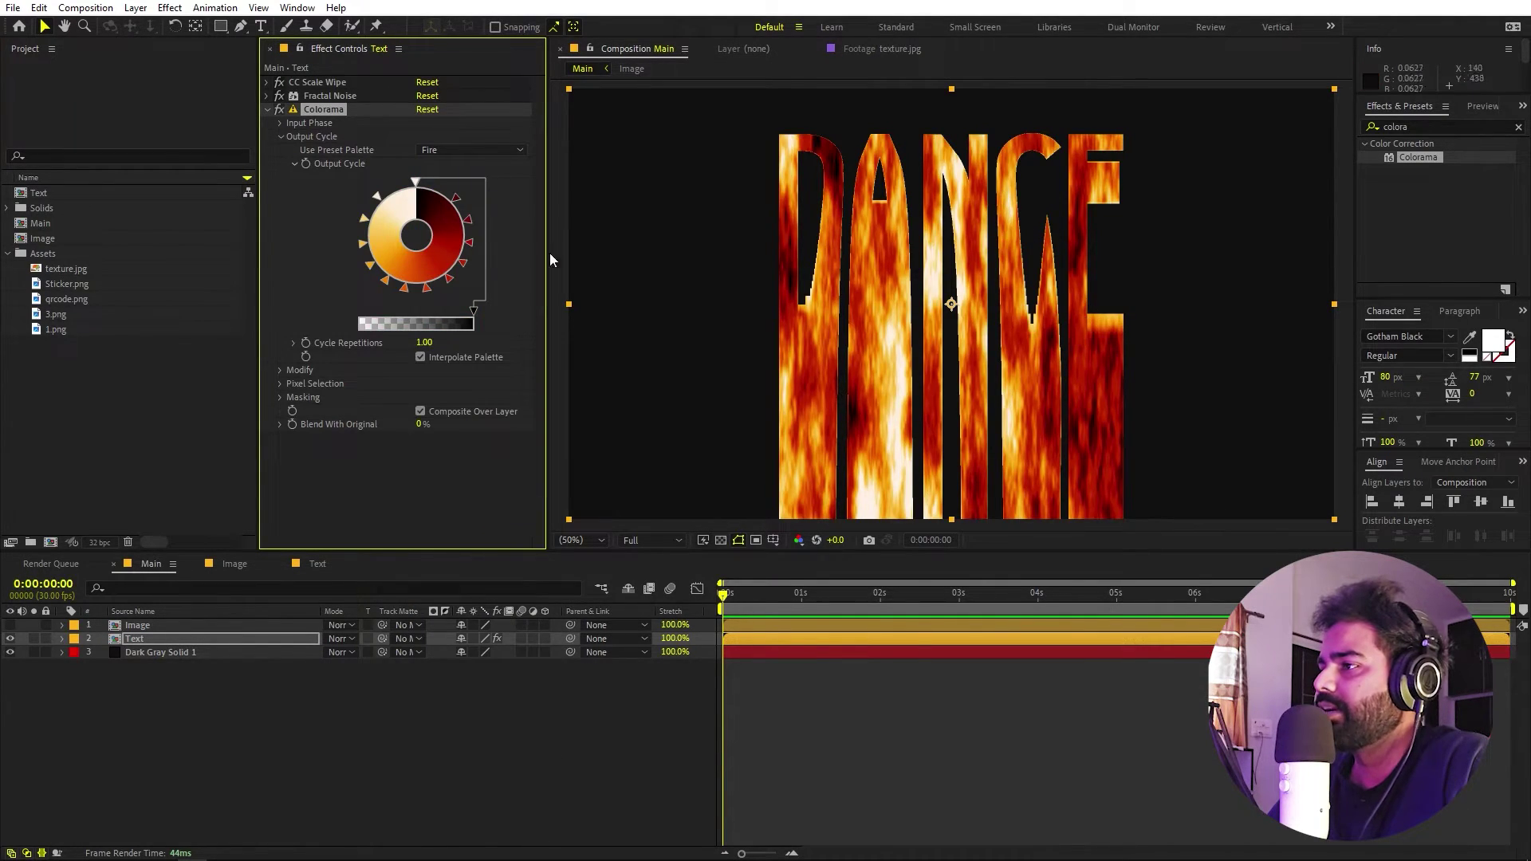
{"action": "left_click", "coordinate": [441, 156]}
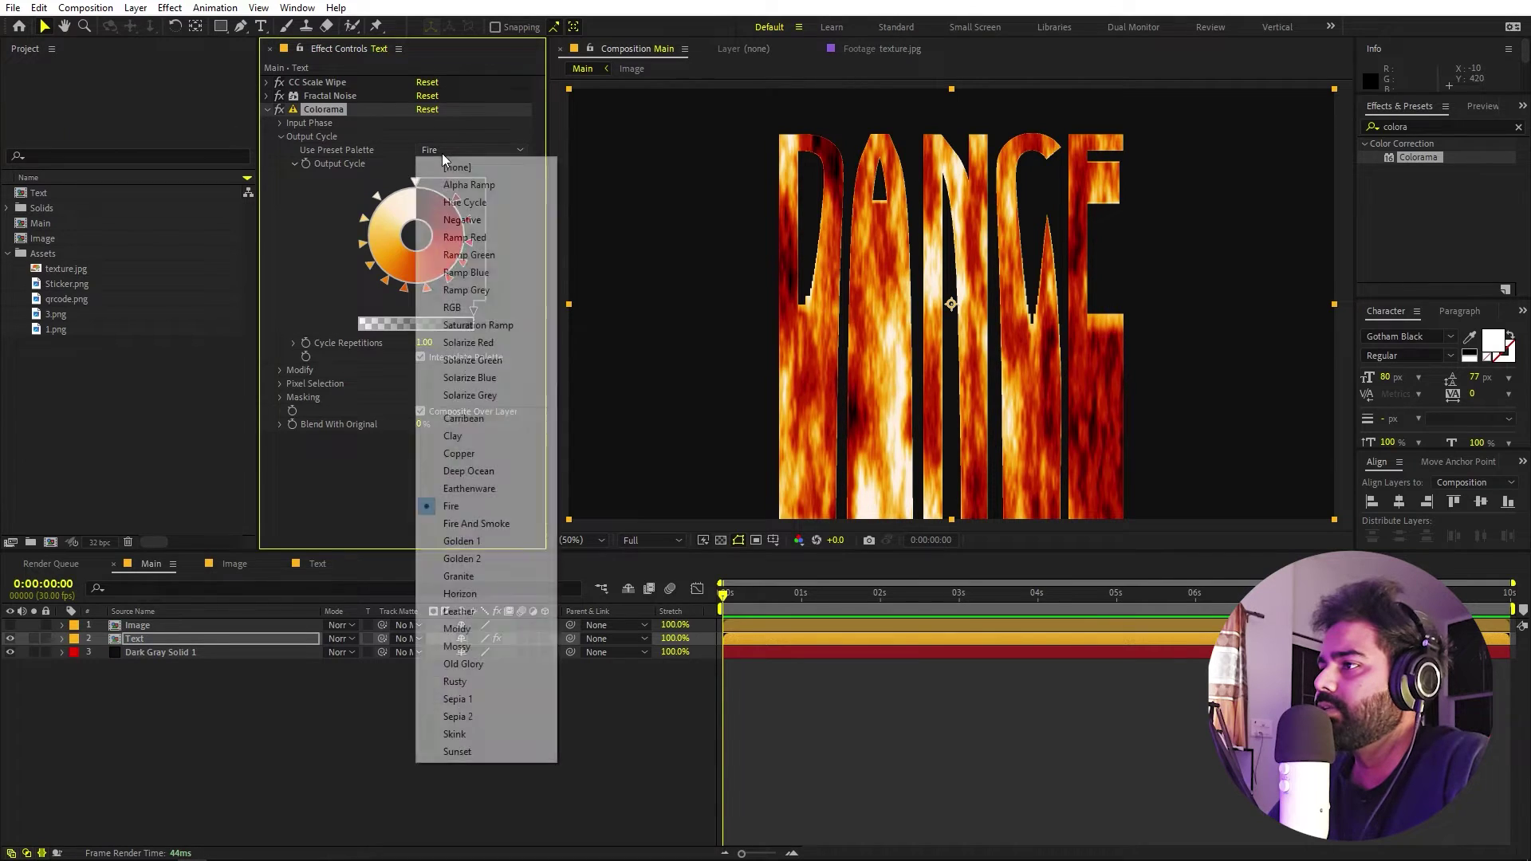
{"action": "left_click", "coordinate": [463, 204]}
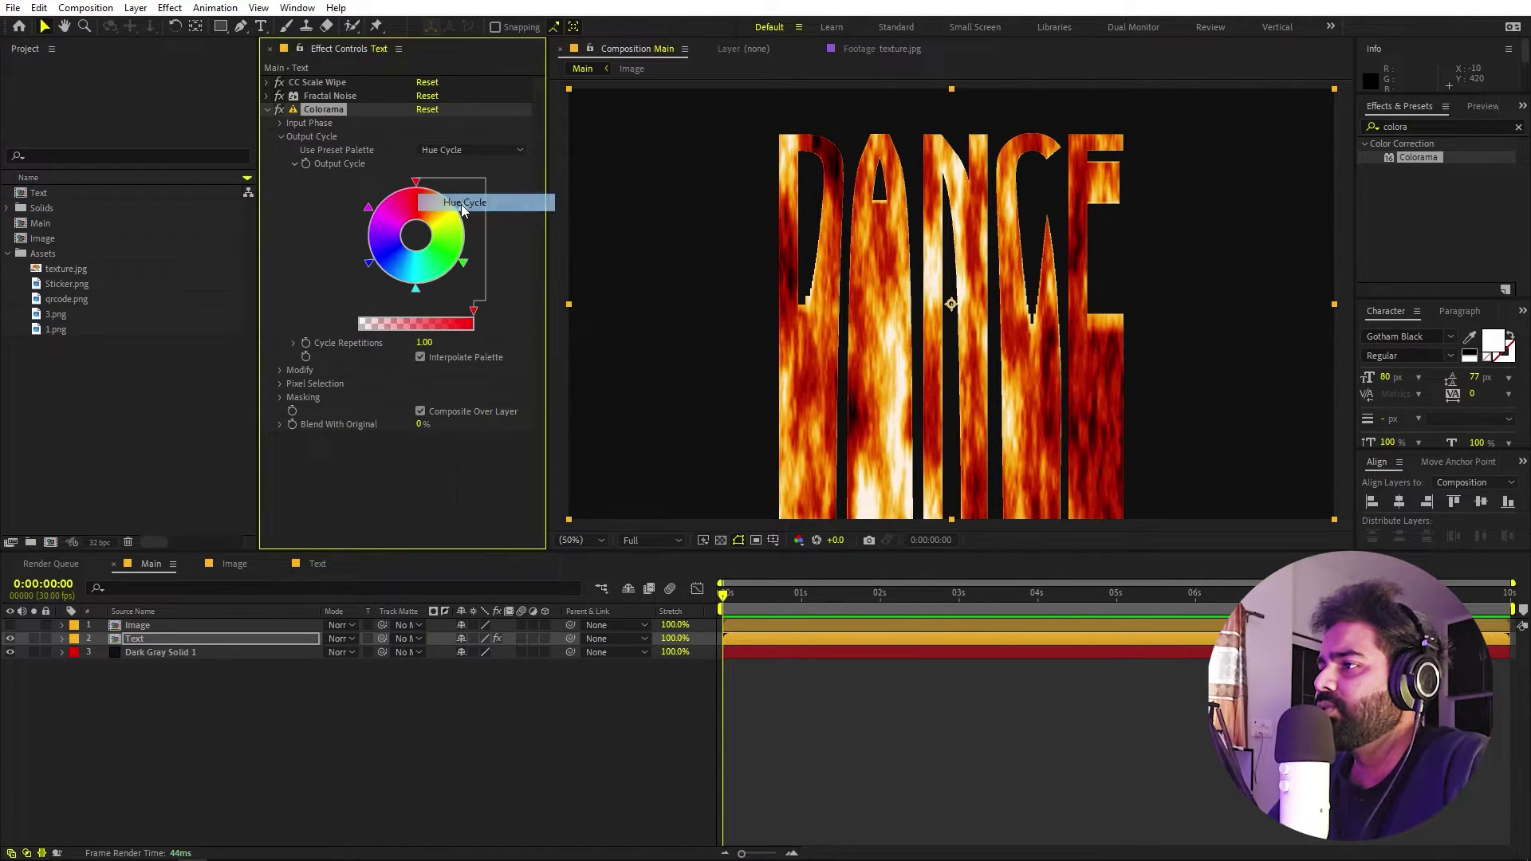
{"action": "double_click", "coordinate": [416, 183]}
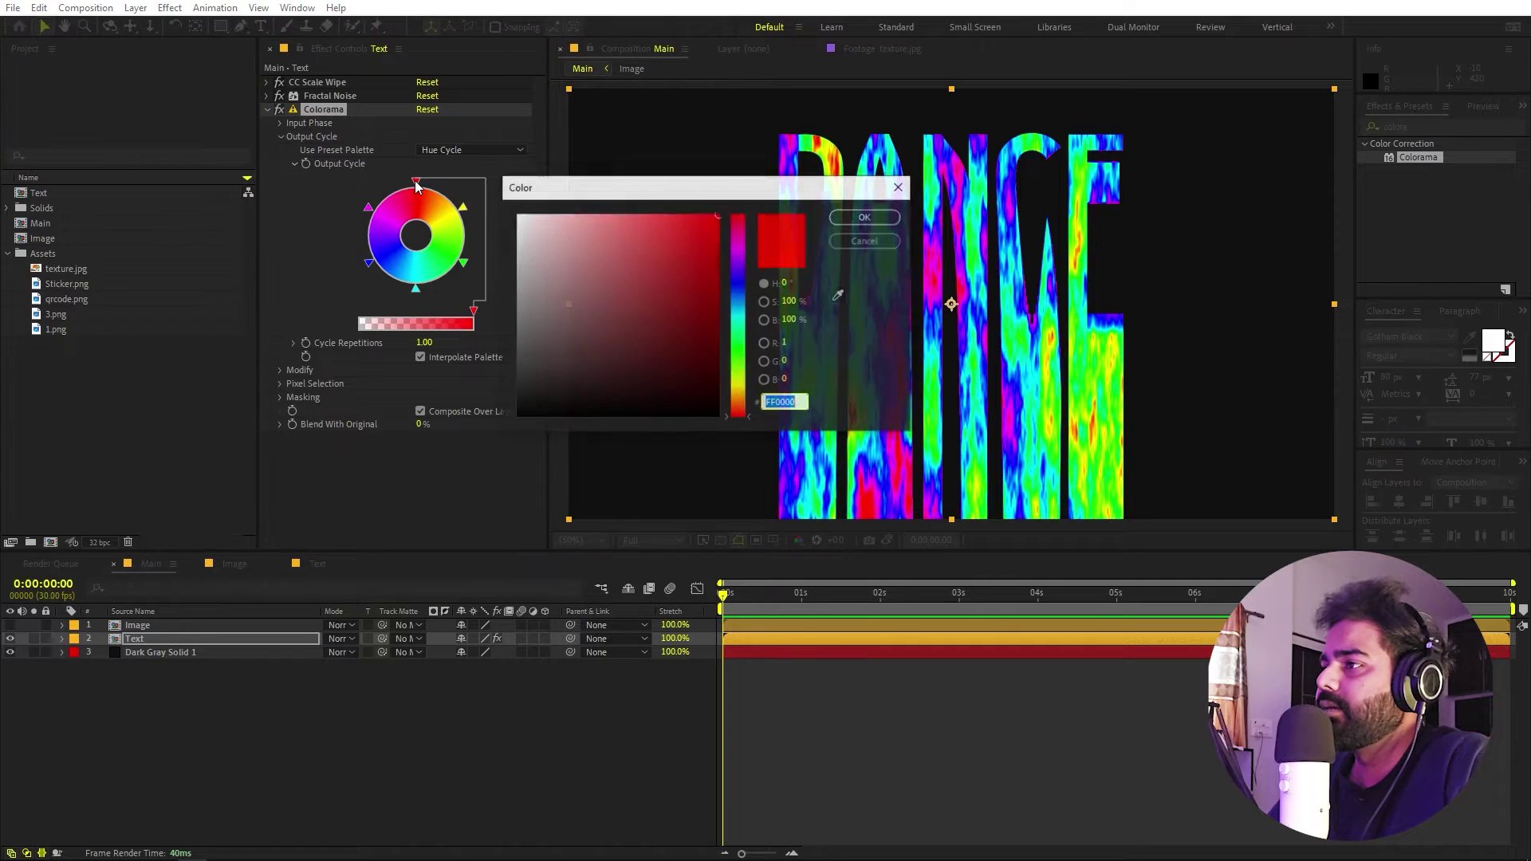
{"action": "left_click_drag", "start_coordinate": [741, 332], "coordinate": [762, 200]}
{"action": "left_click", "coordinate": [843, 243]}
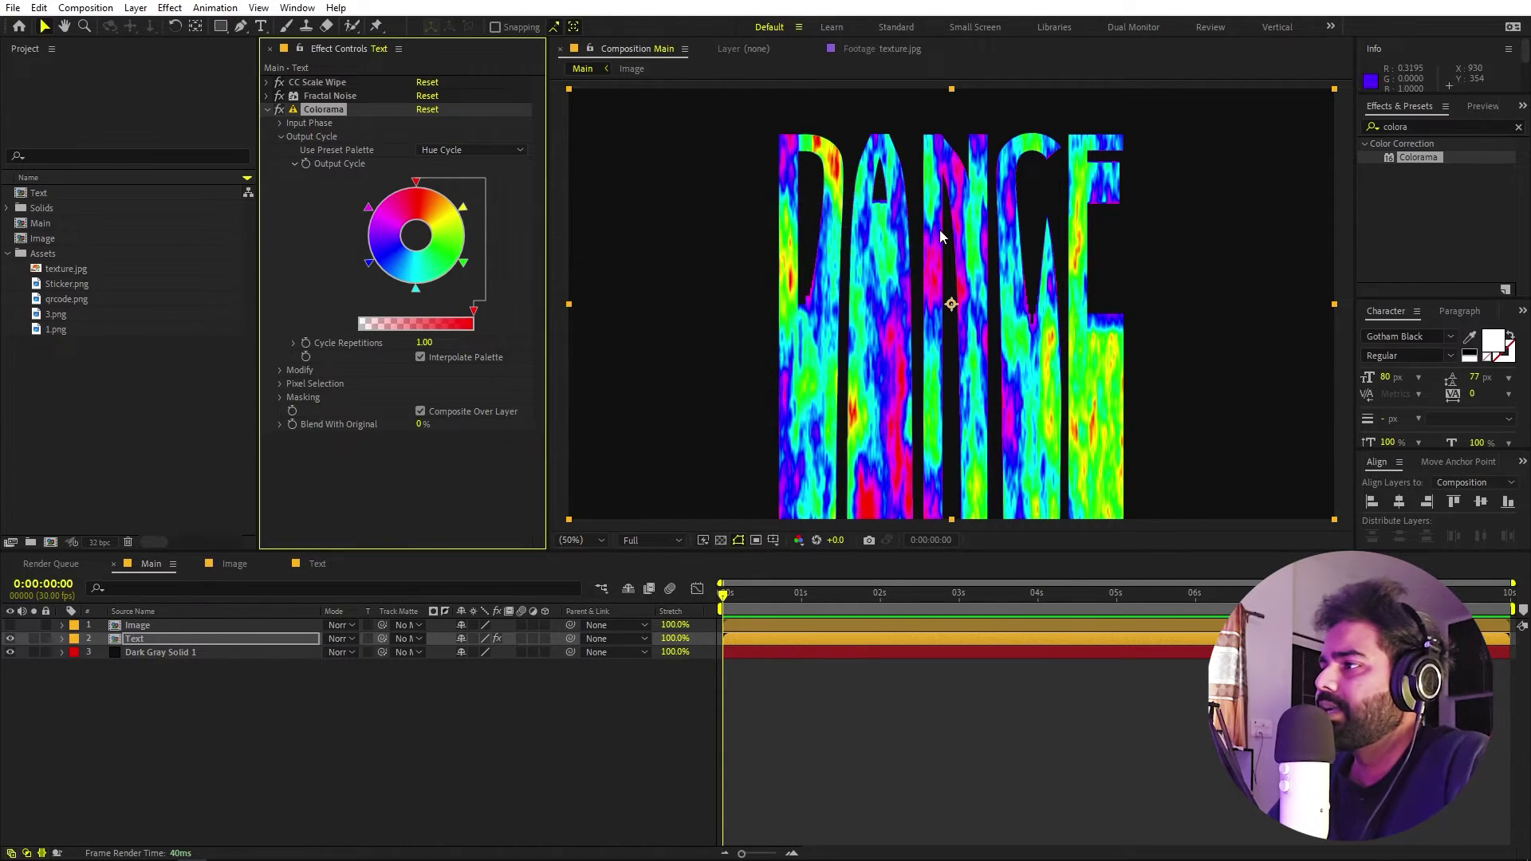
- Raise the Contrast of the Text layer's Fractal Noise to 223
{"action": "left_click", "coordinate": [268, 95]}
{"action": "left_click_drag", "start_coordinate": [426, 149], "coordinate": [481, 157]}
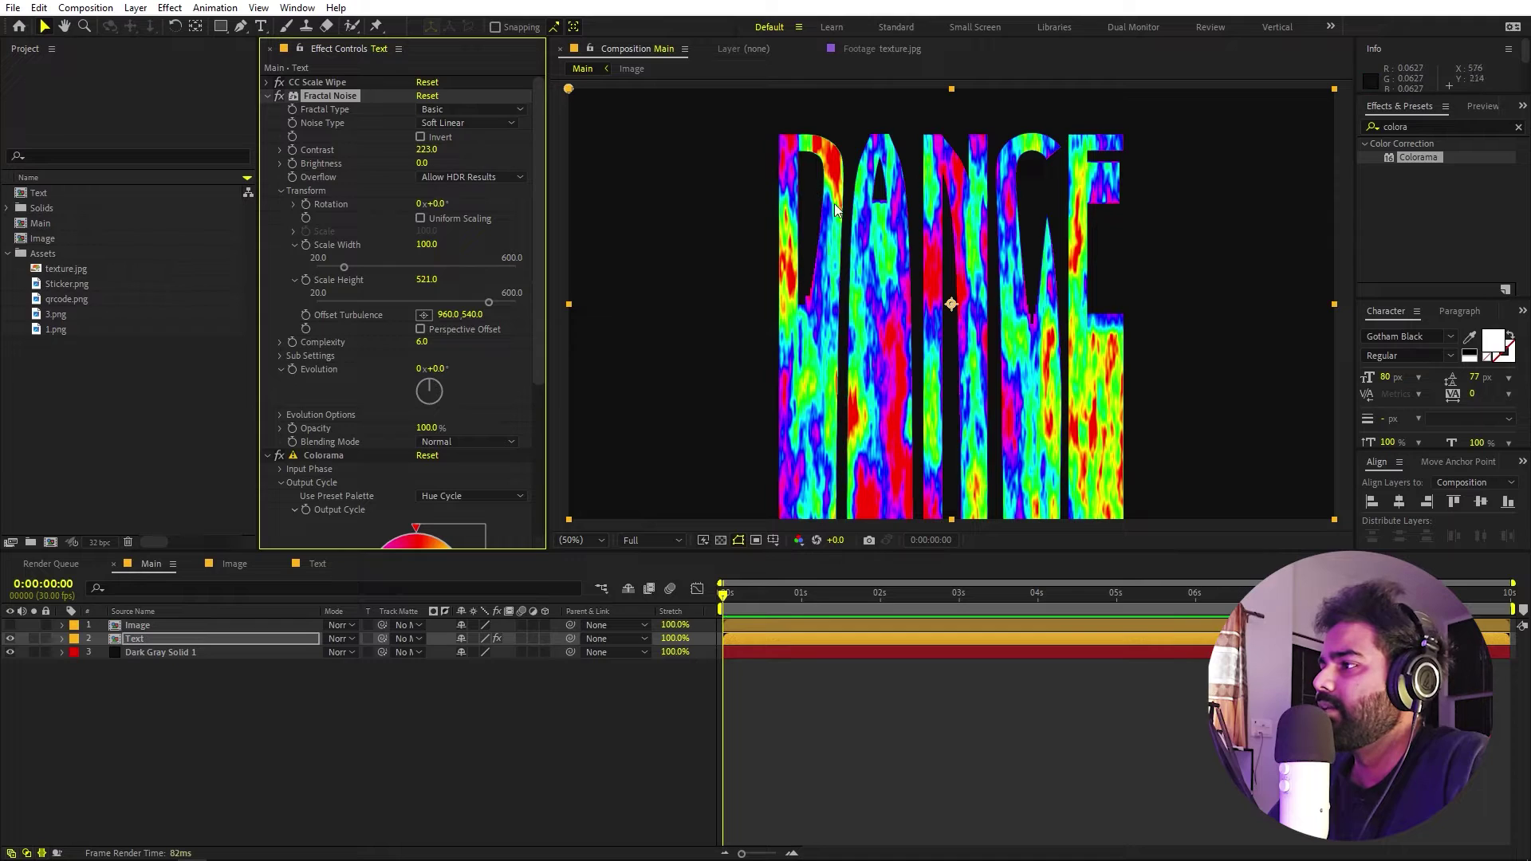
{"action": "left_click", "coordinate": [267, 96]}
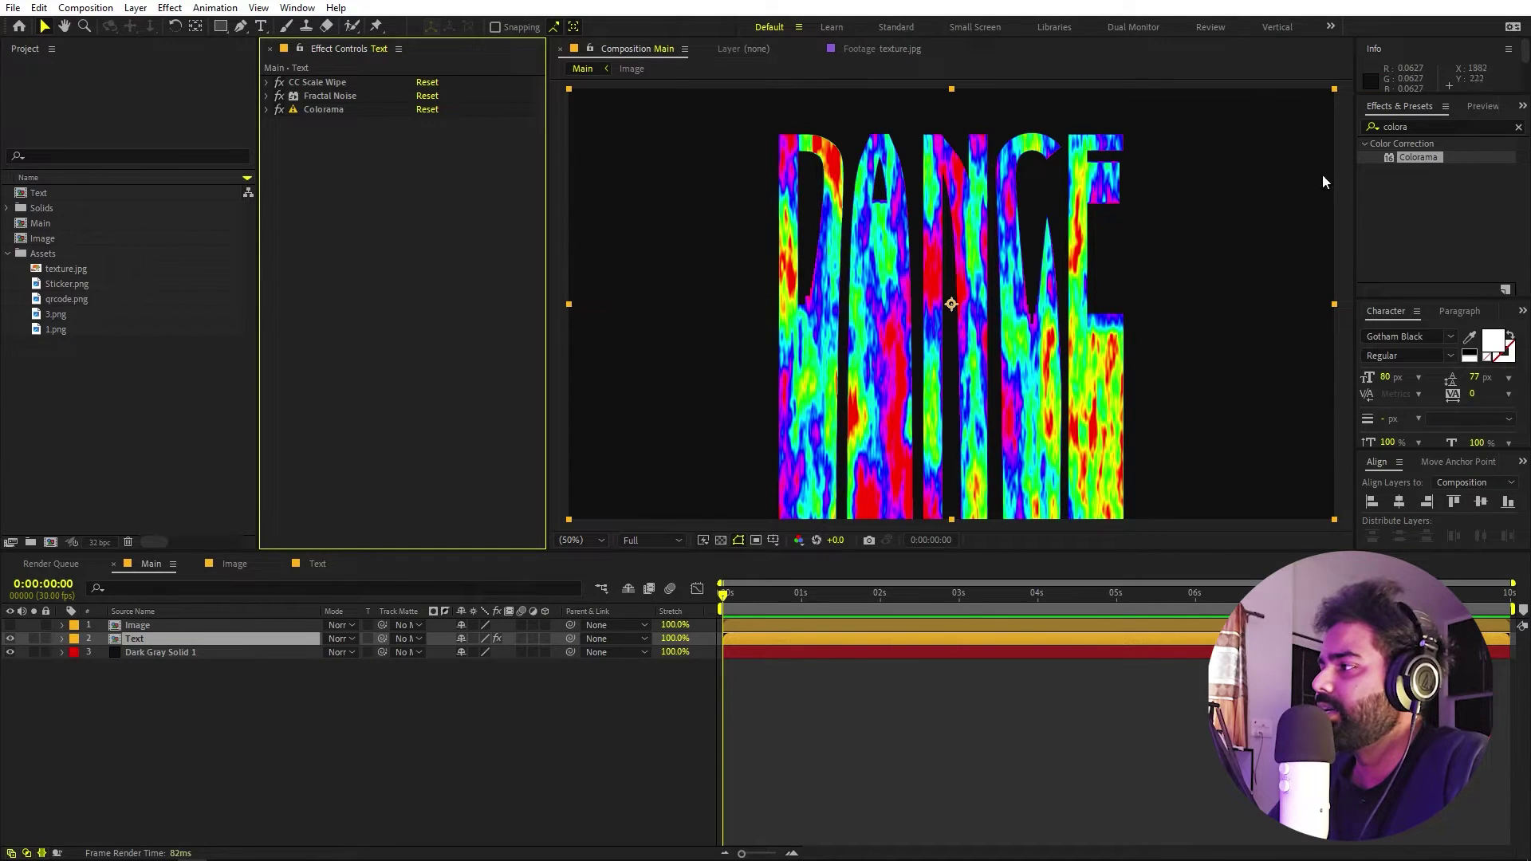
- Apply Turbulent Displace to the Text layer with an Amount of 36.8
{"action": "left_click", "coordinate": [1446, 126]}
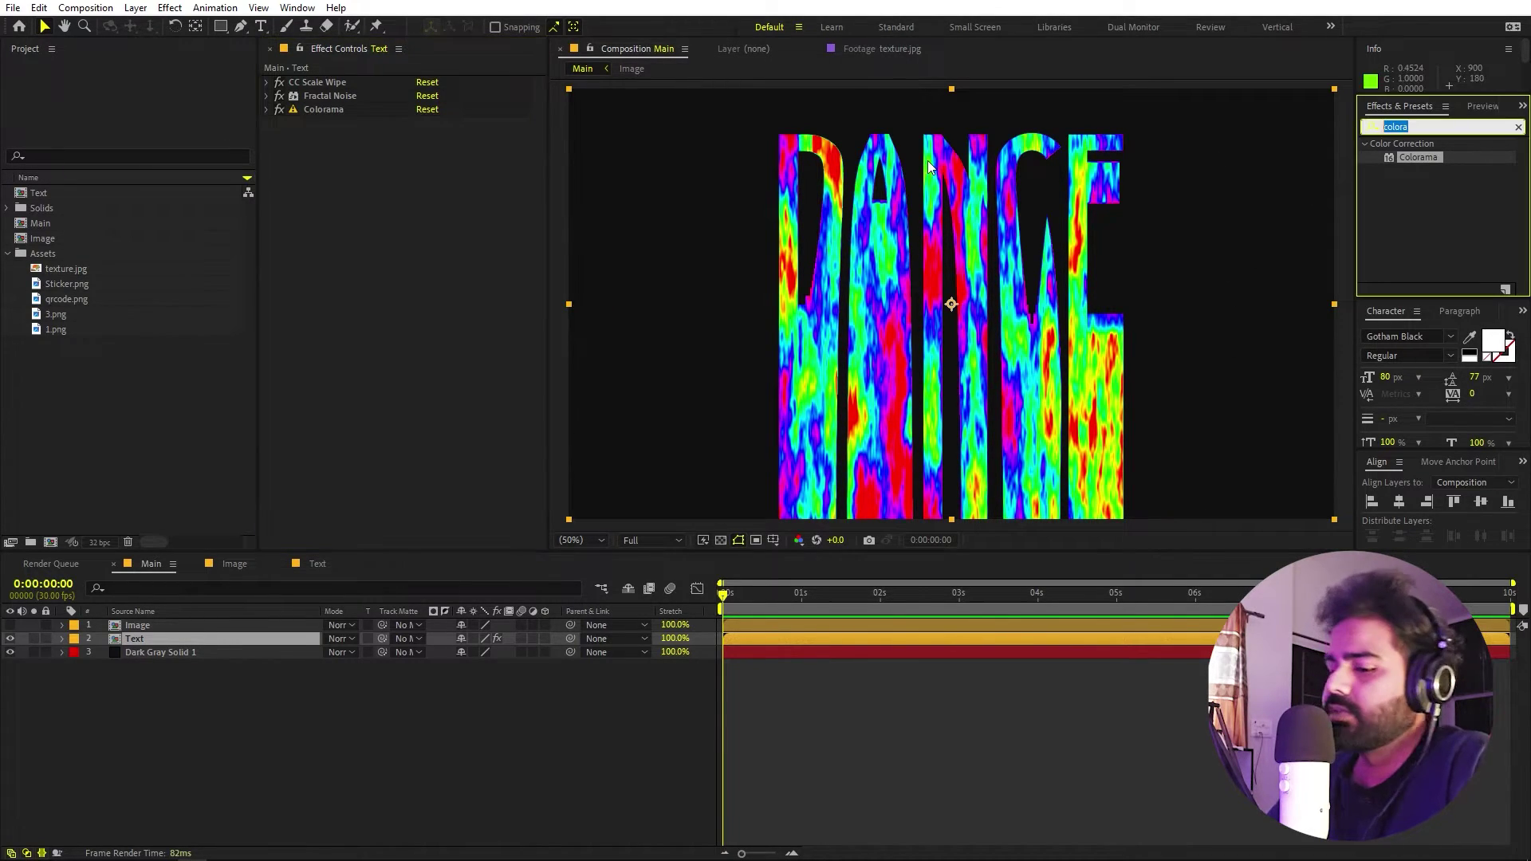
{"action": "type", "text": "turbu"}
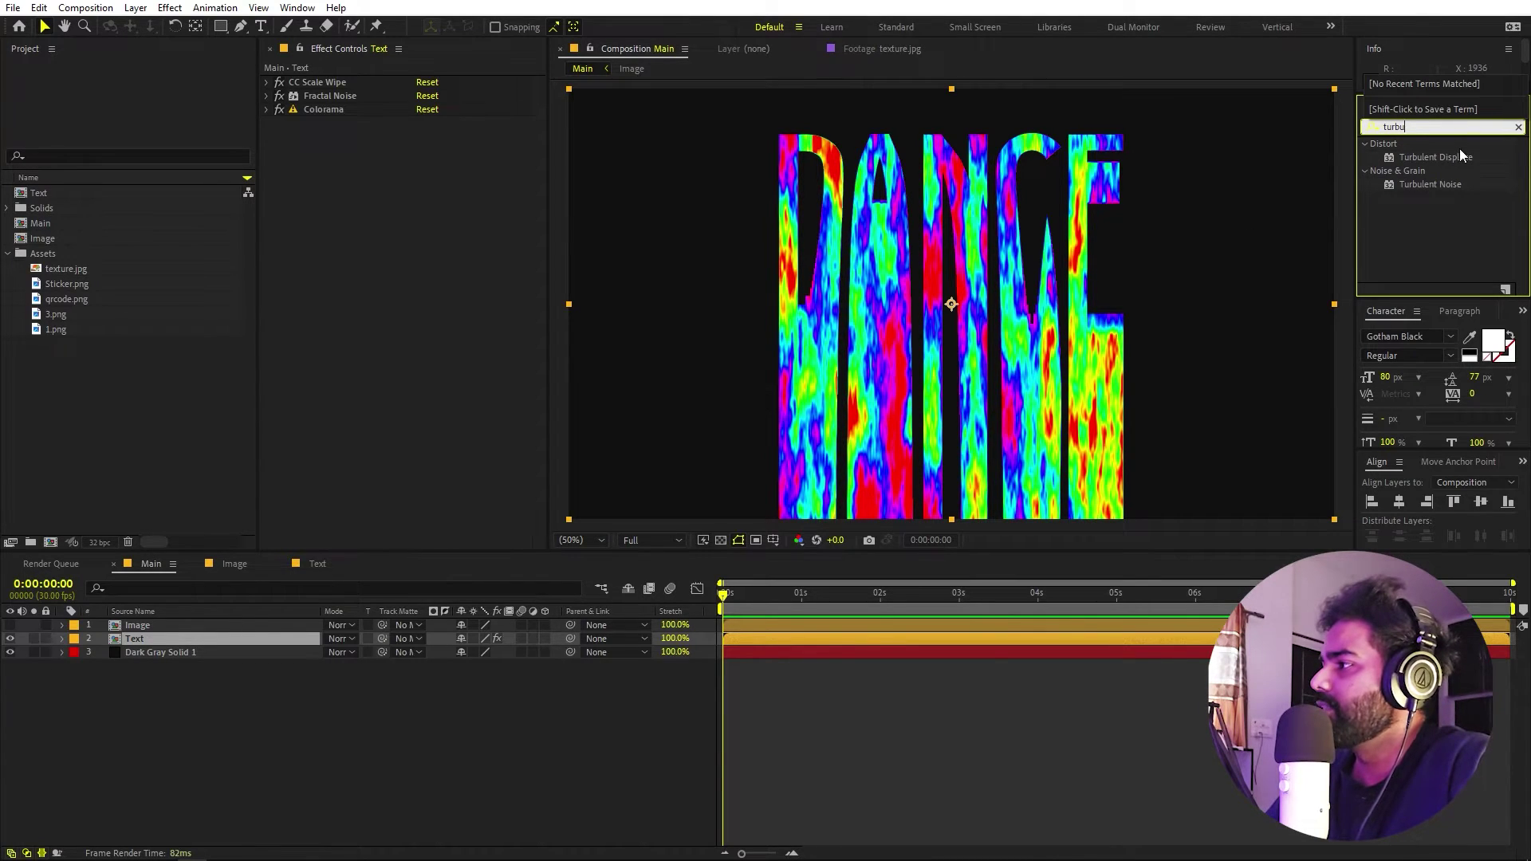
{"action": "left_click_drag", "start_coordinate": [1453, 156], "coordinate": [356, 231]}
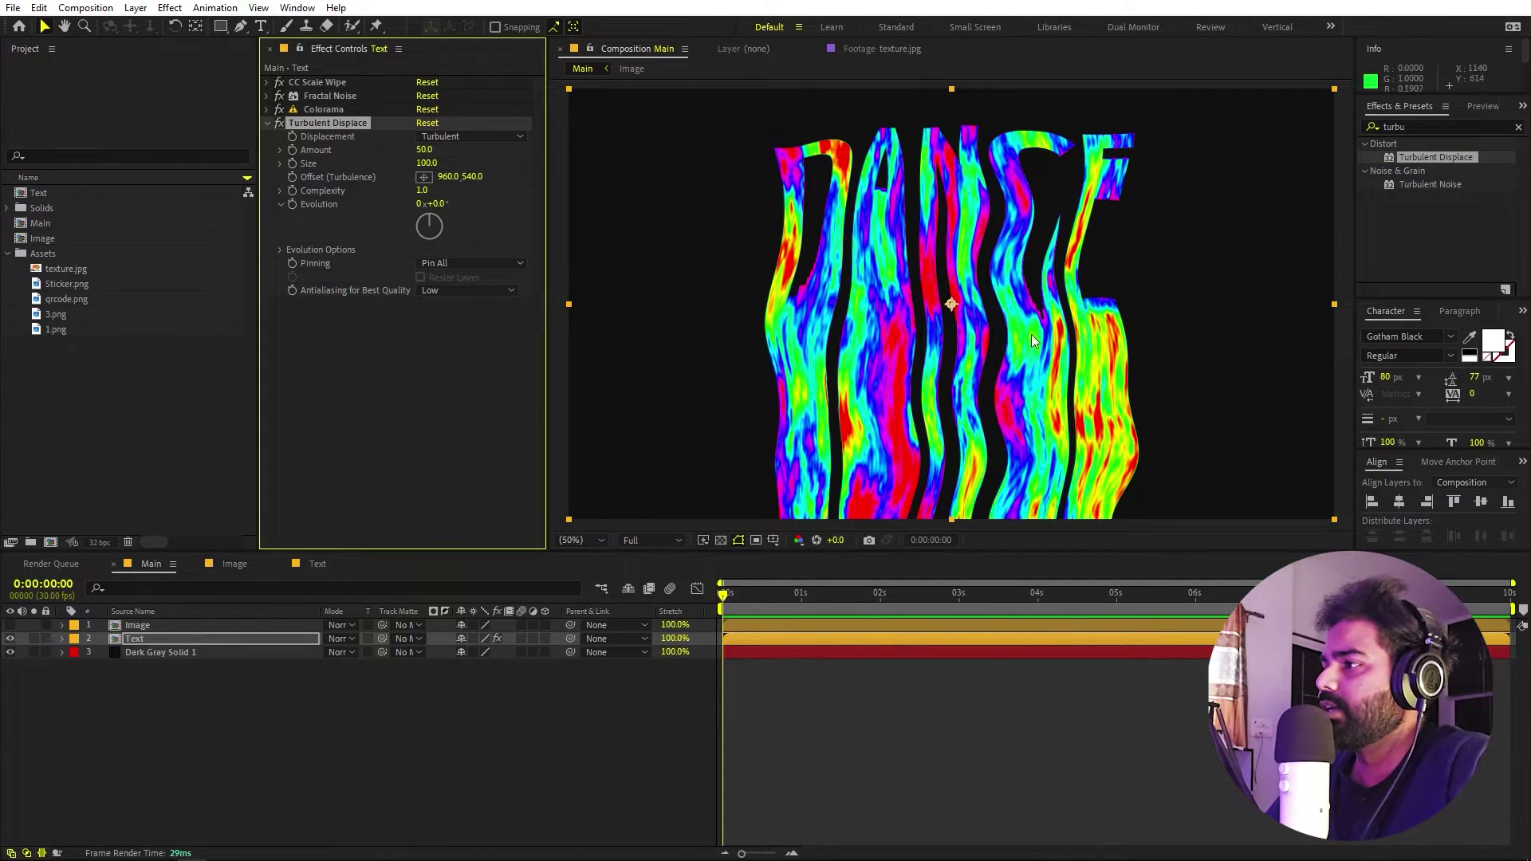
{"action": "left_click_drag", "start_coordinate": [429, 154], "coordinate": [362, 179]}
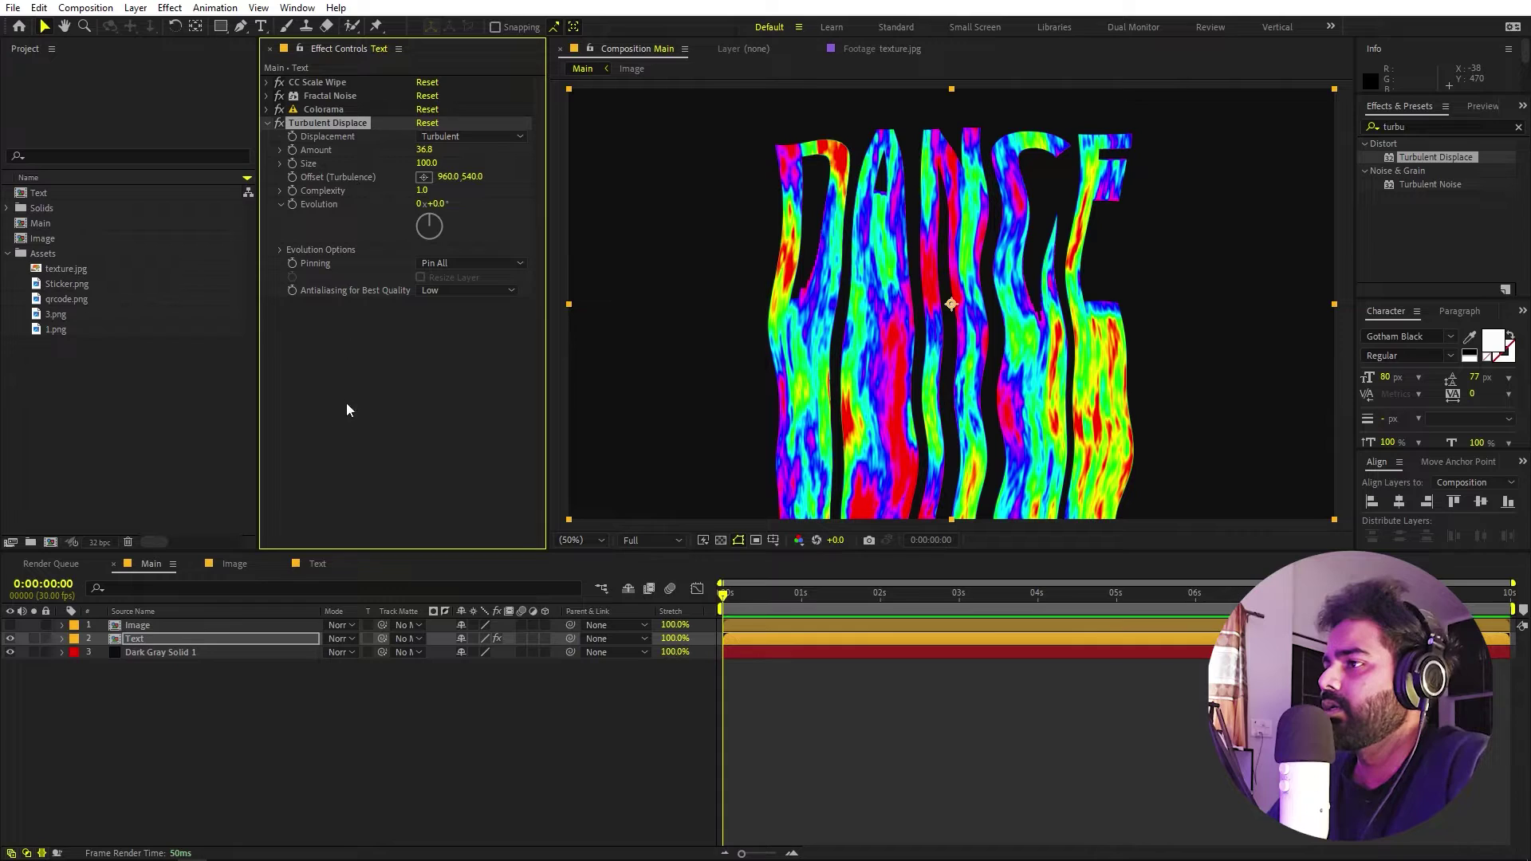
{"action": "left_click", "coordinate": [346, 404]}
{"action": "left_click", "coordinate": [268, 123]}
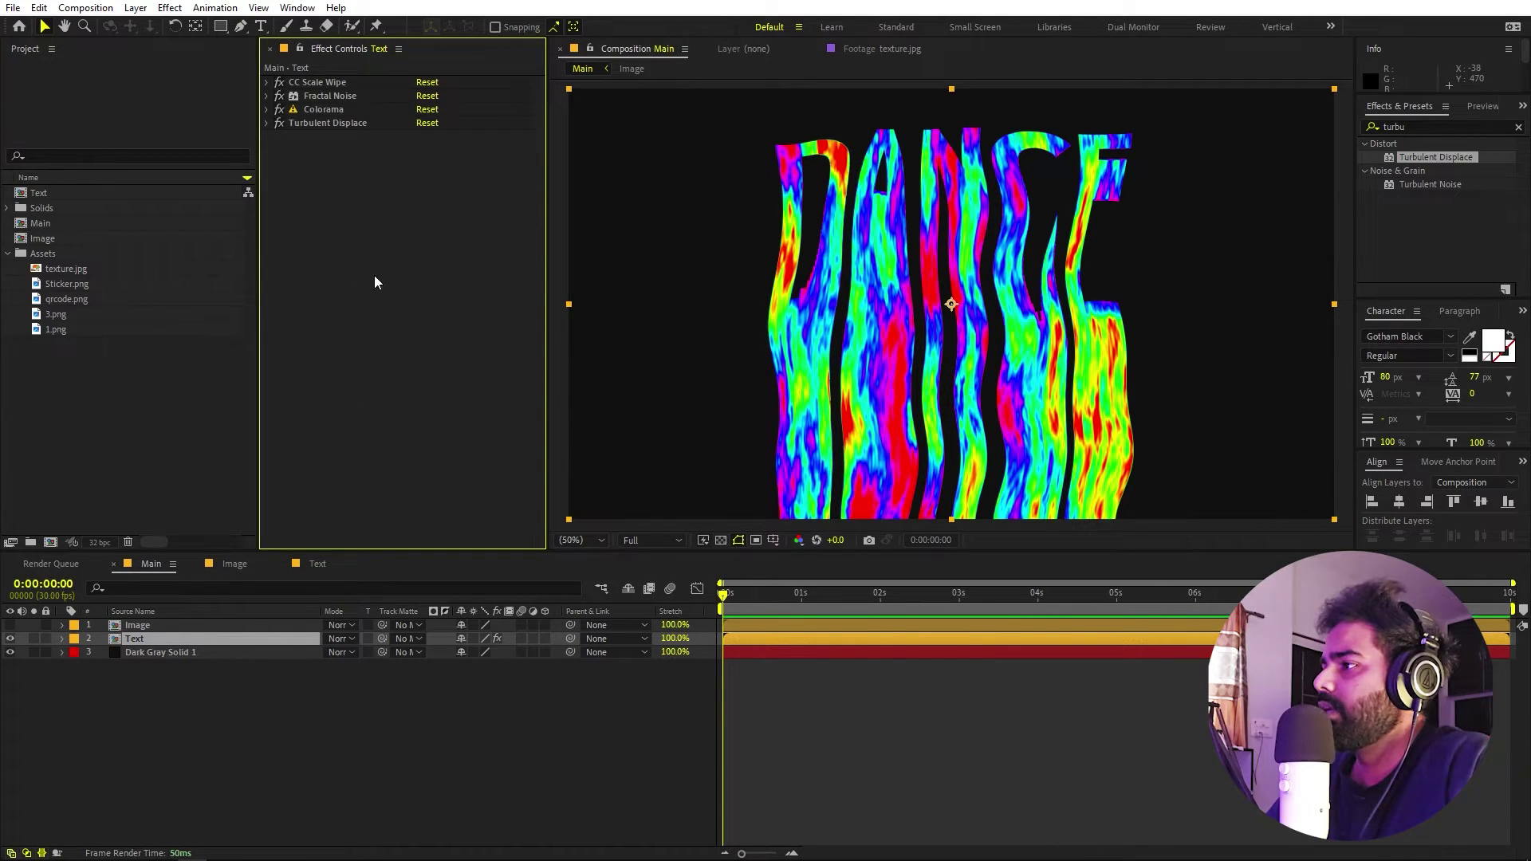
- Increase the Fractal Noise Scale Height to 1477 for longer vertical color streaks
{"action": "left_click", "coordinate": [267, 95]}
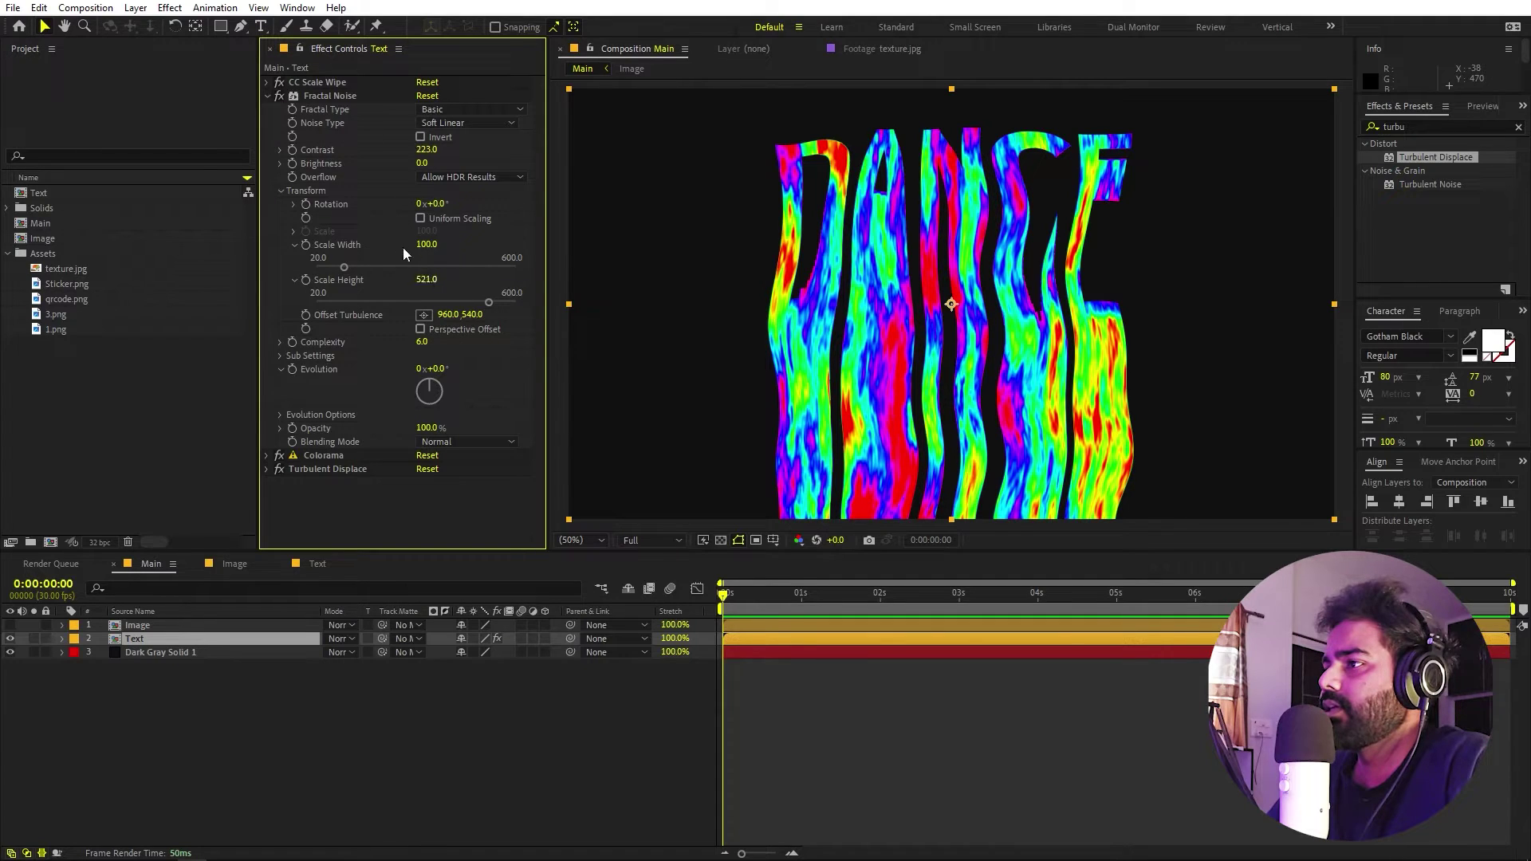
{"action": "left_click_drag", "start_coordinate": [424, 282], "coordinate": [1245, 295]}
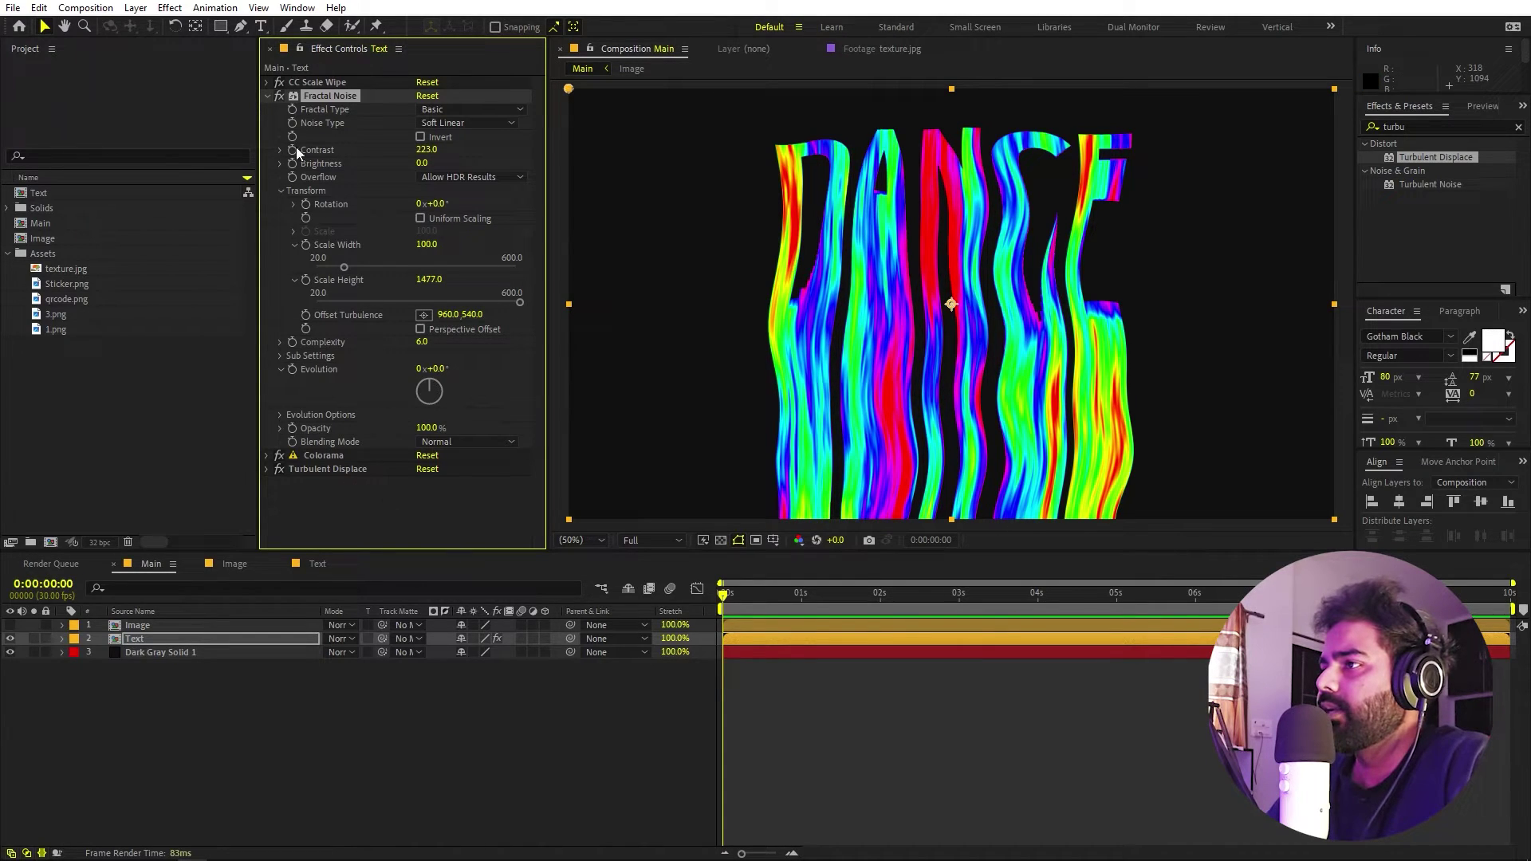
{"action": "left_click", "coordinate": [267, 96]}
{"action": "left_click", "coordinate": [349, 305]}
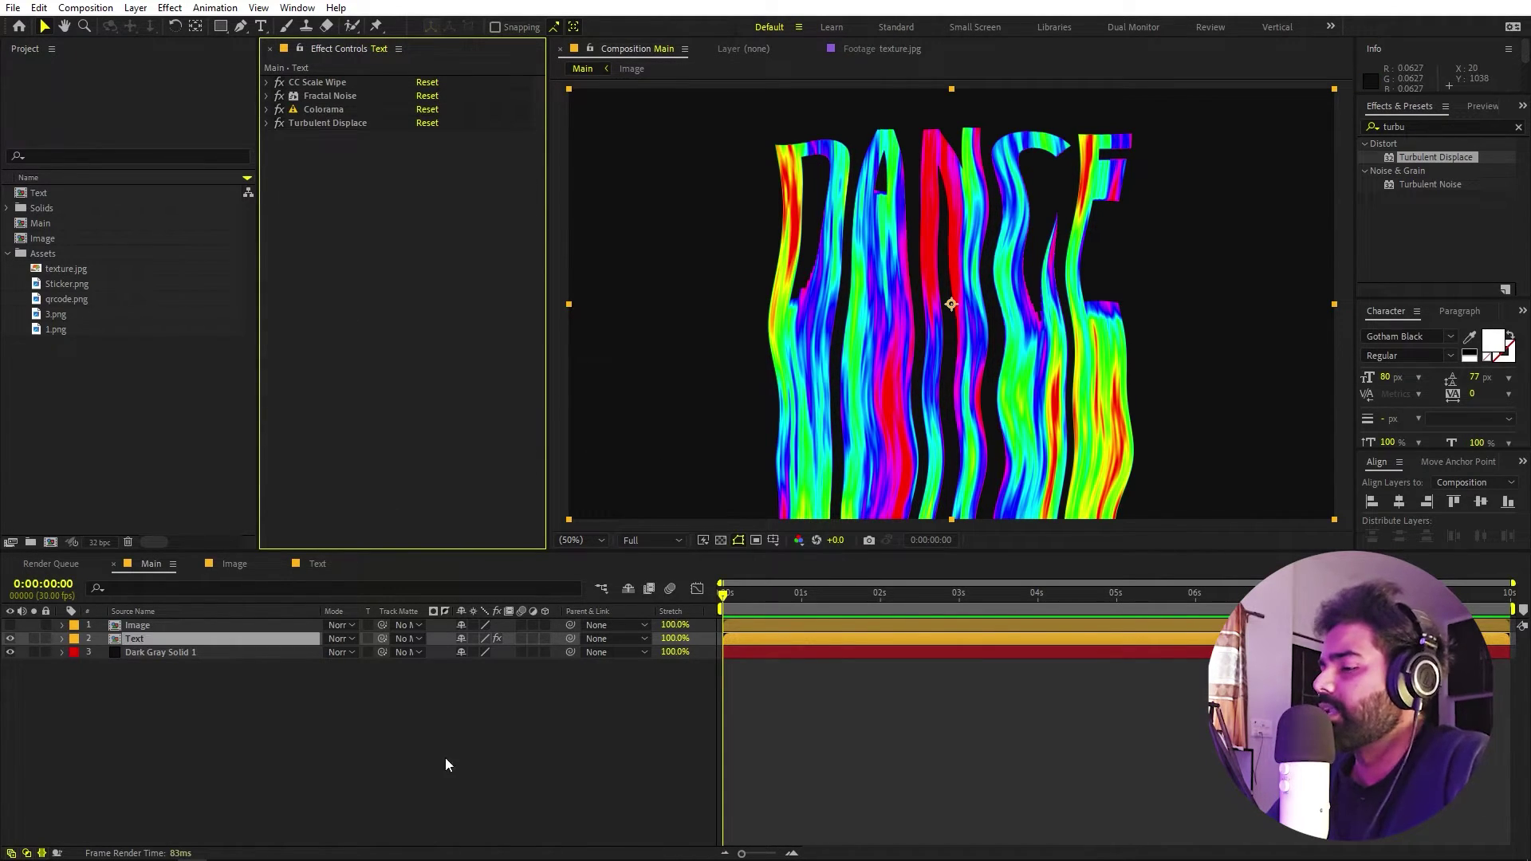
- Duplicate the Text layer and remove CC Scale Wipe, Fractal Noise and Colorama from the upper copy, keeping Turbulent Displace
{"action": "left_click", "coordinate": [229, 657]}
{"action": "left_click", "coordinate": [147, 640]}
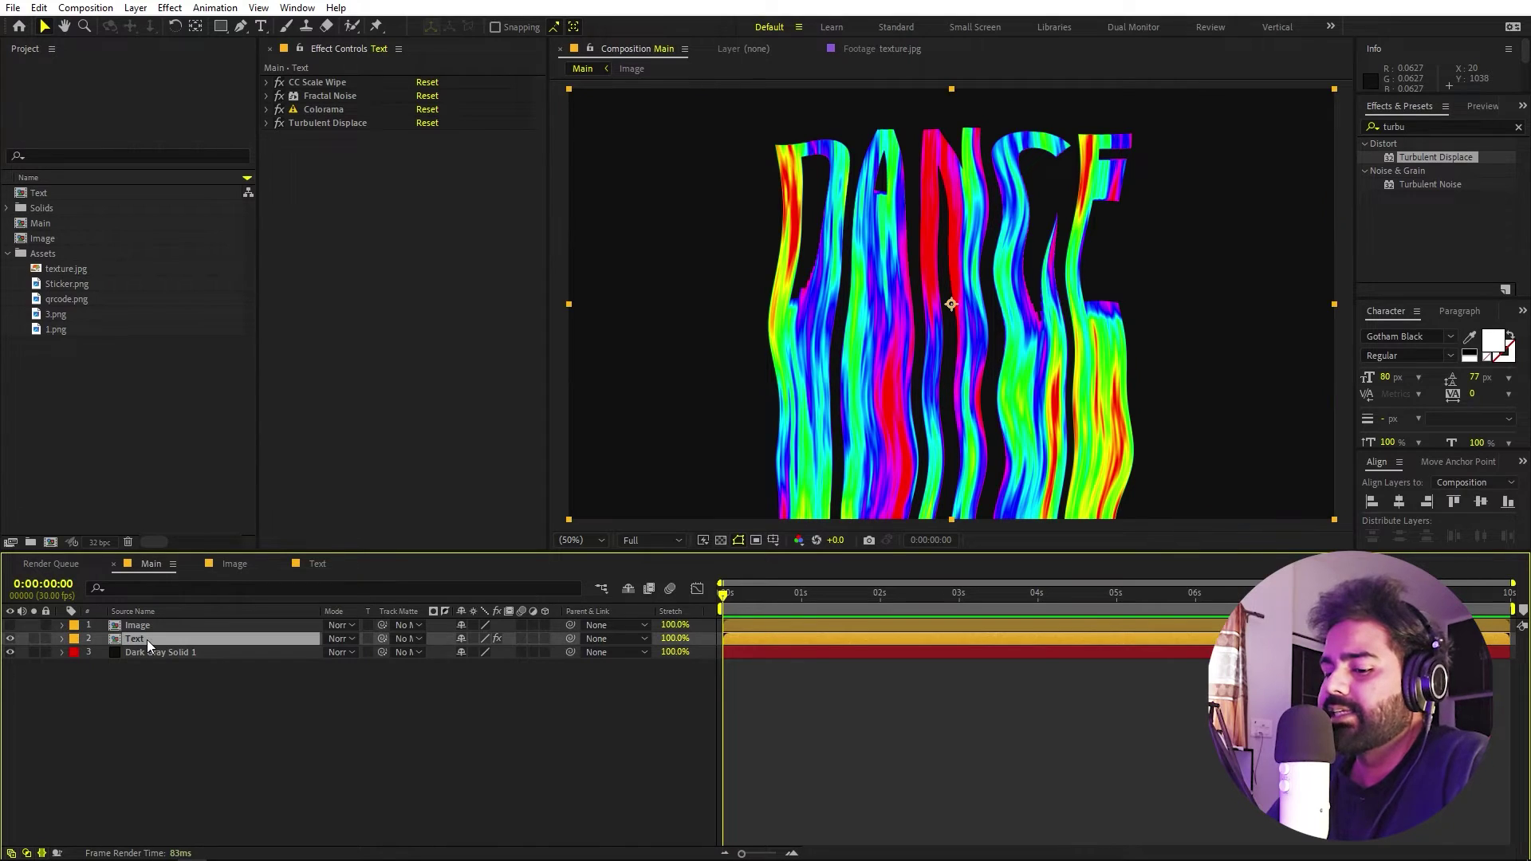
{"action": "key", "text": "ctrl+d"}
{"action": "left_click", "coordinate": [312, 81]}
{"action": "key", "text": "Delete"}
{"action": "key", "text": "Delete"}
{"action": "key", "text": "Delete"}
{"action": "key", "text": "Delete"}
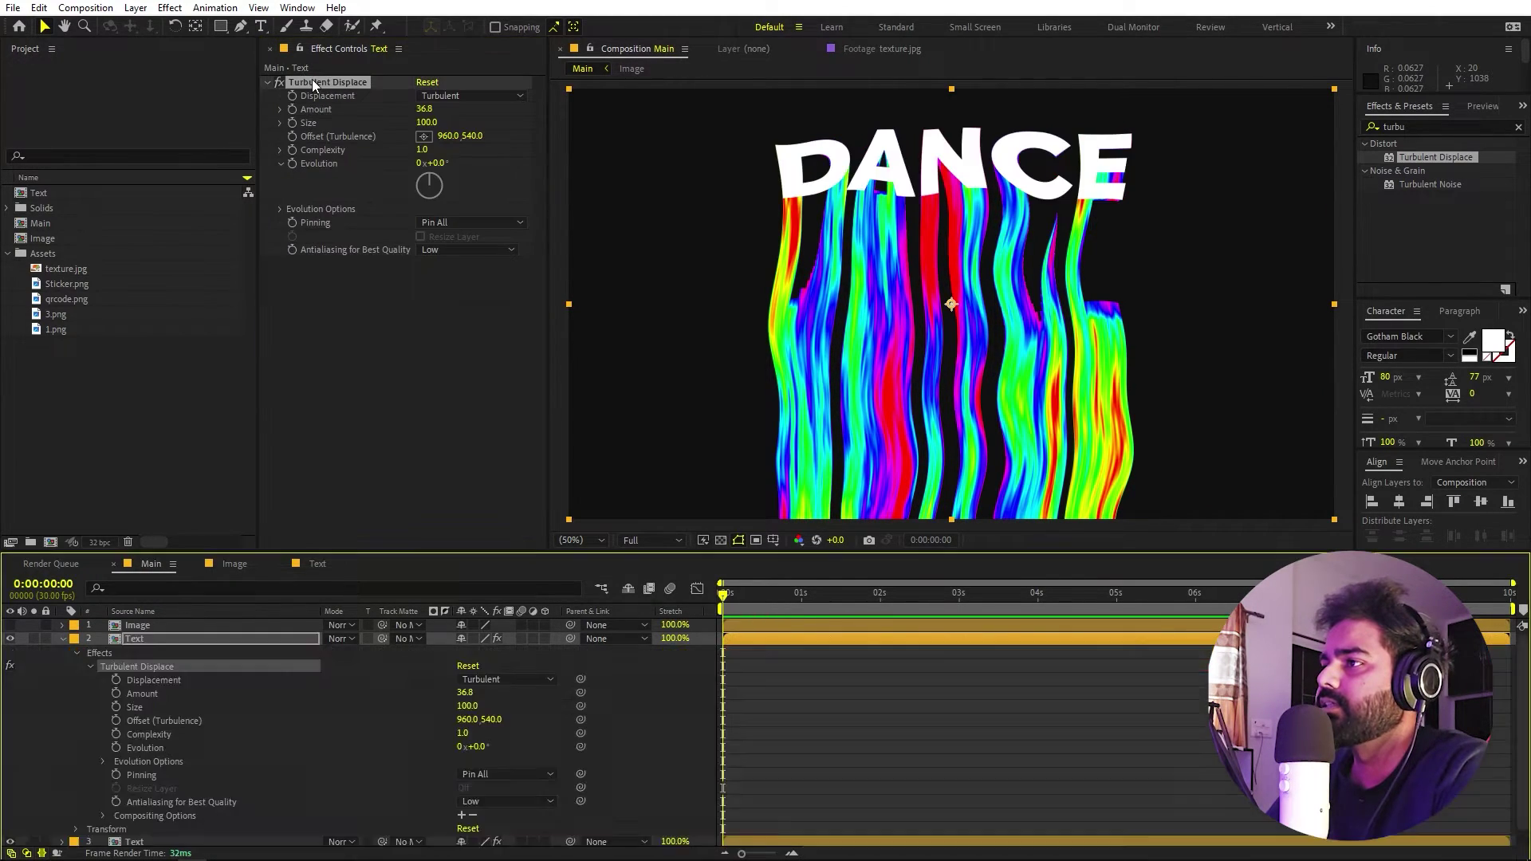
- Remove Turbulent Displace from the upper Text layer and collapse that layer's properties
{"action": "left_click", "coordinate": [87, 700]}
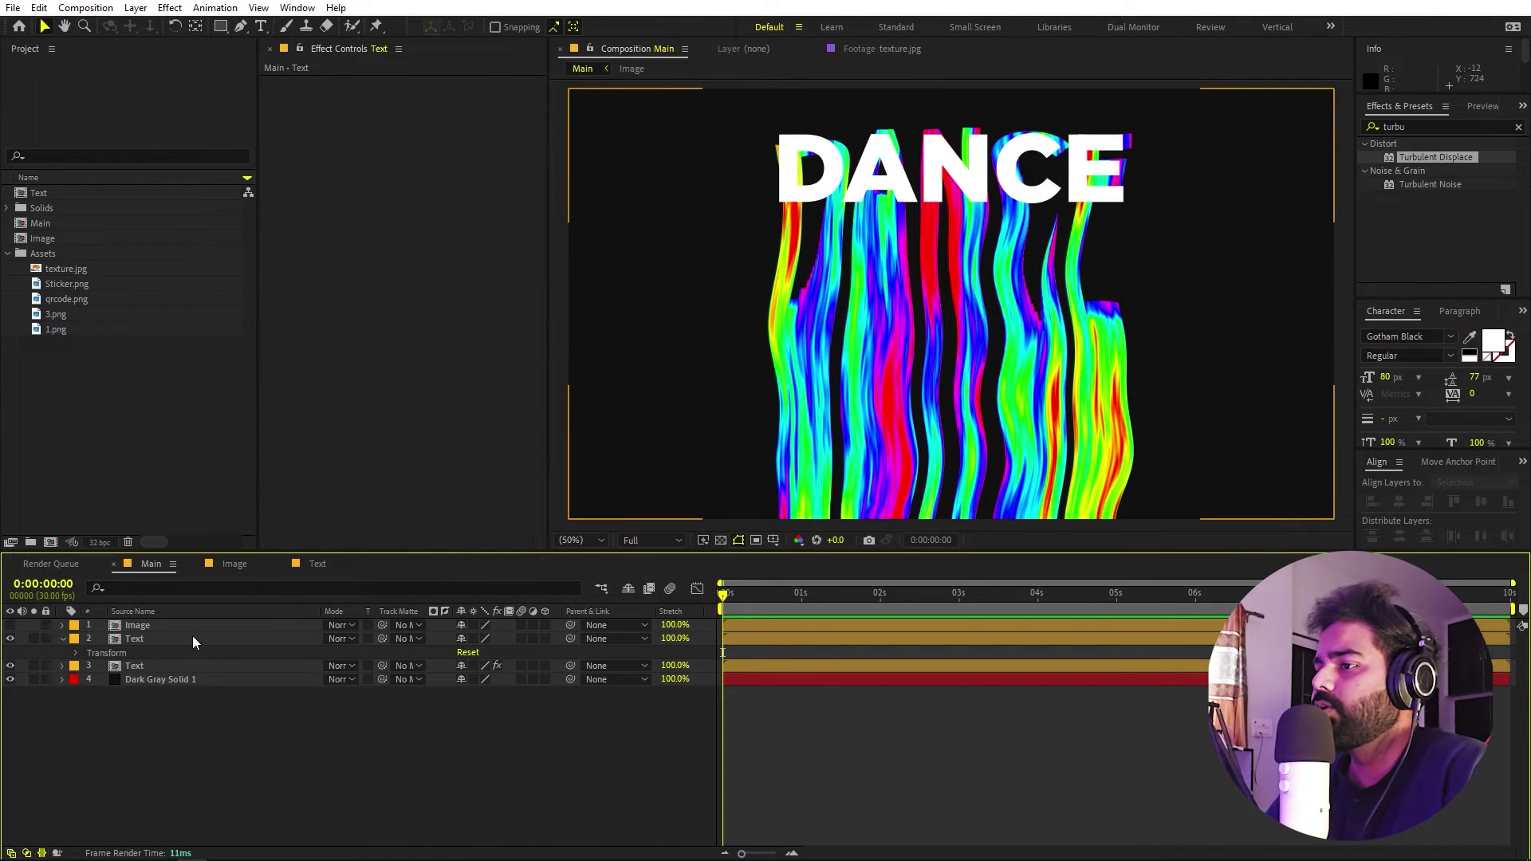
{"action": "left_click", "coordinate": [64, 640]}
- Add Position keyframes to both Text layers and shift them to about 1.4 seconds
{"action": "left_click", "coordinate": [134, 639]}
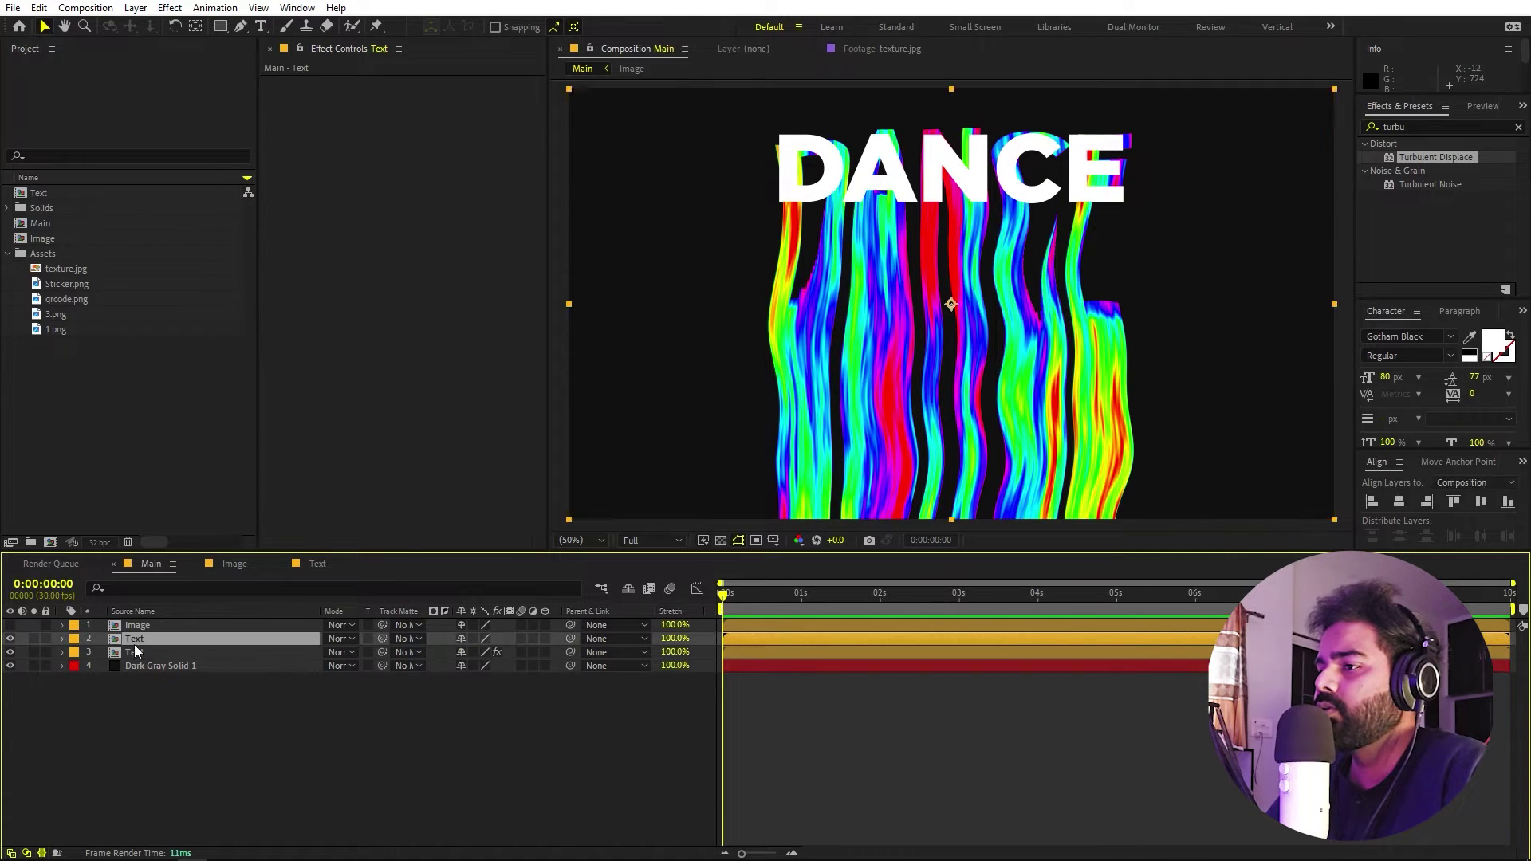
{"action": "left_click", "coordinate": [134, 653], "text": "shift"}
{"action": "key", "text": "alt+shift+p"}
{"action": "left_click_drag", "start_coordinate": [726, 651], "coordinate": [833, 654]}
{"action": "left_click", "coordinate": [804, 721]}
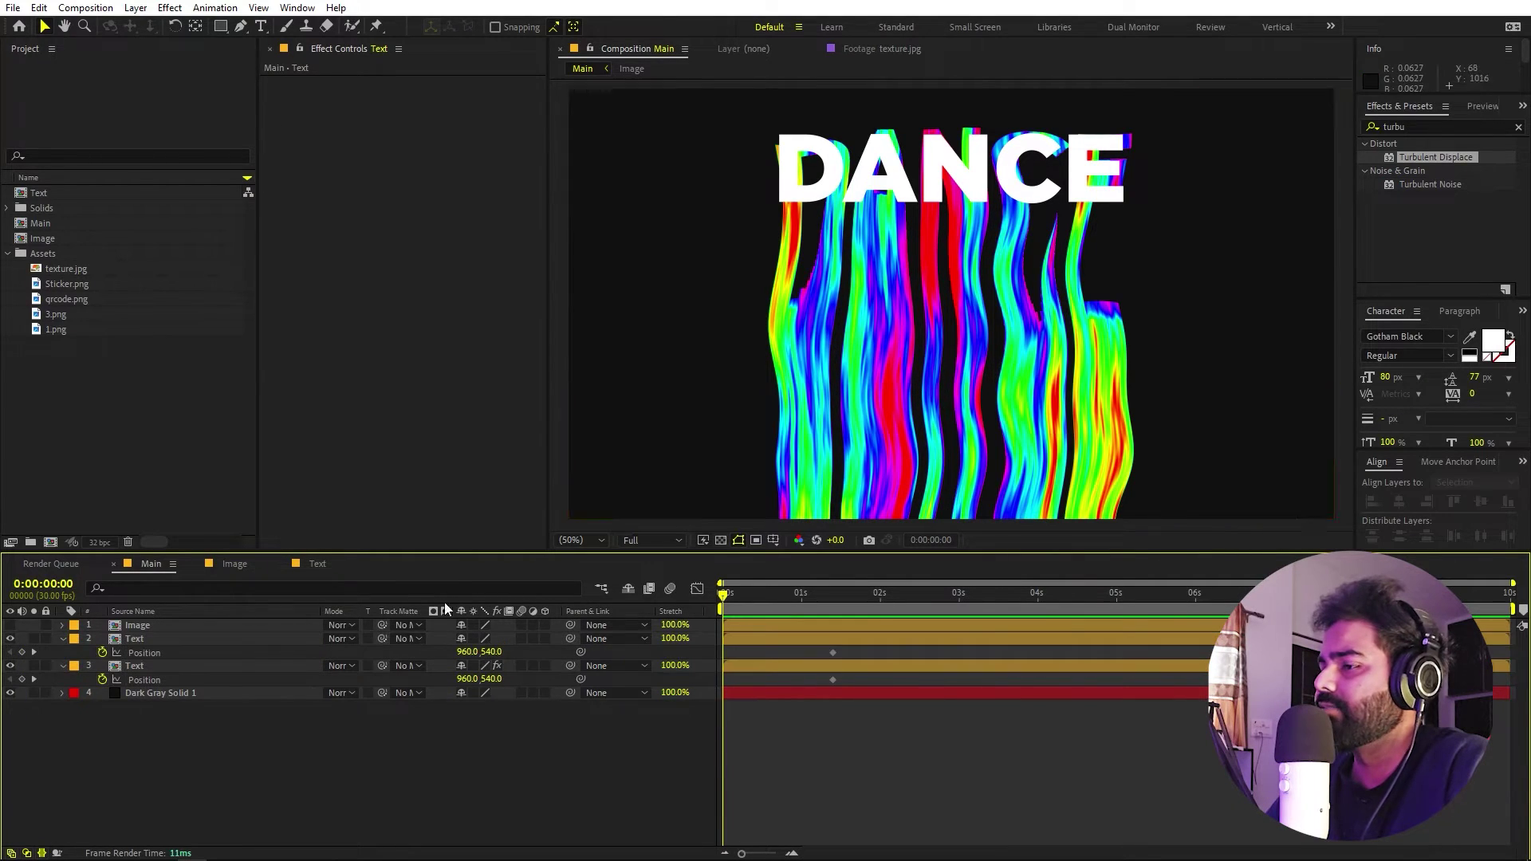
- At the first frame, move both Text layers up to Position 960, 234 and Easy Ease all their Position keyframes
{"action": "left_click", "coordinate": [160, 669]}
{"action": "left_click", "coordinate": [177, 639], "text": "shift"}
{"action": "left_click_drag", "start_coordinate": [943, 225], "coordinate": [953, 103]}
{"action": "left_click_drag", "start_coordinate": [849, 657], "coordinate": [706, 687]}
{"action": "key", "text": "F9"}
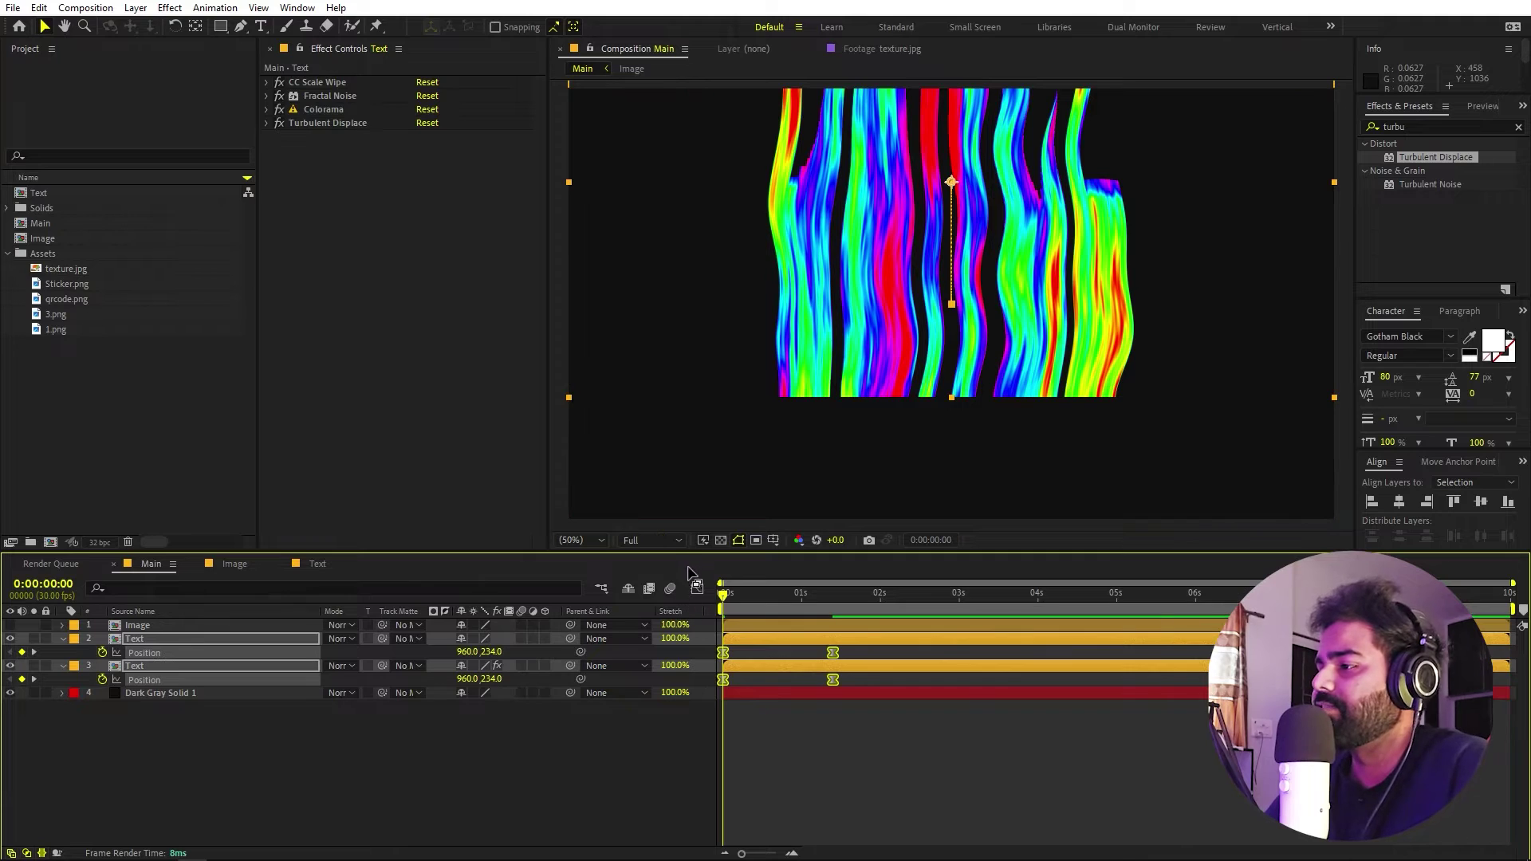
- Reshape the Position speed graph of both Text layers into a fast start with a long ease-out, and preview it
{"action": "left_click", "coordinate": [697, 588]}
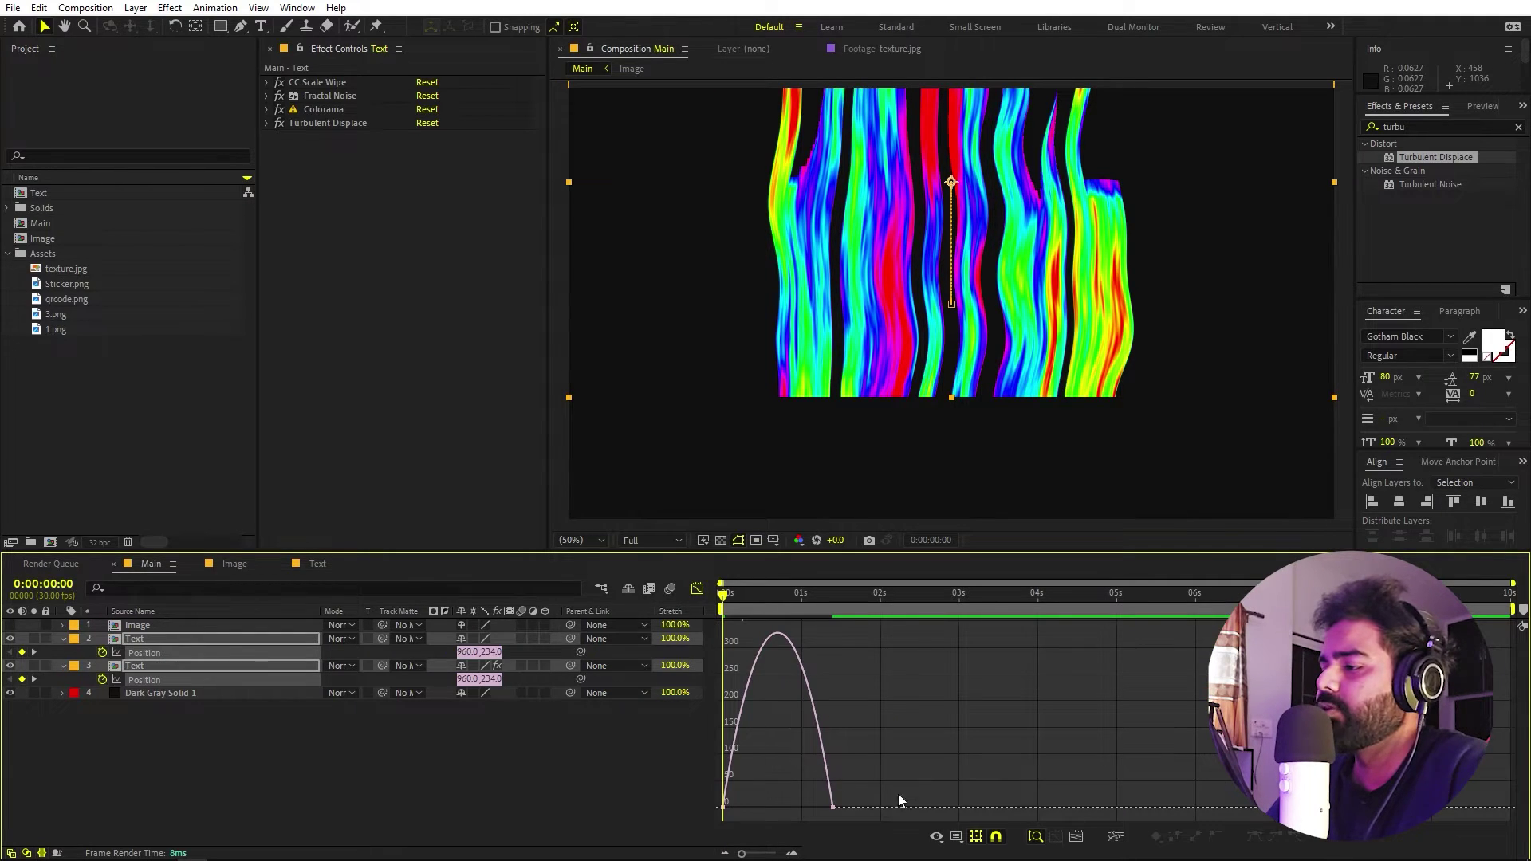
{"action": "left_click", "coordinate": [957, 837]}
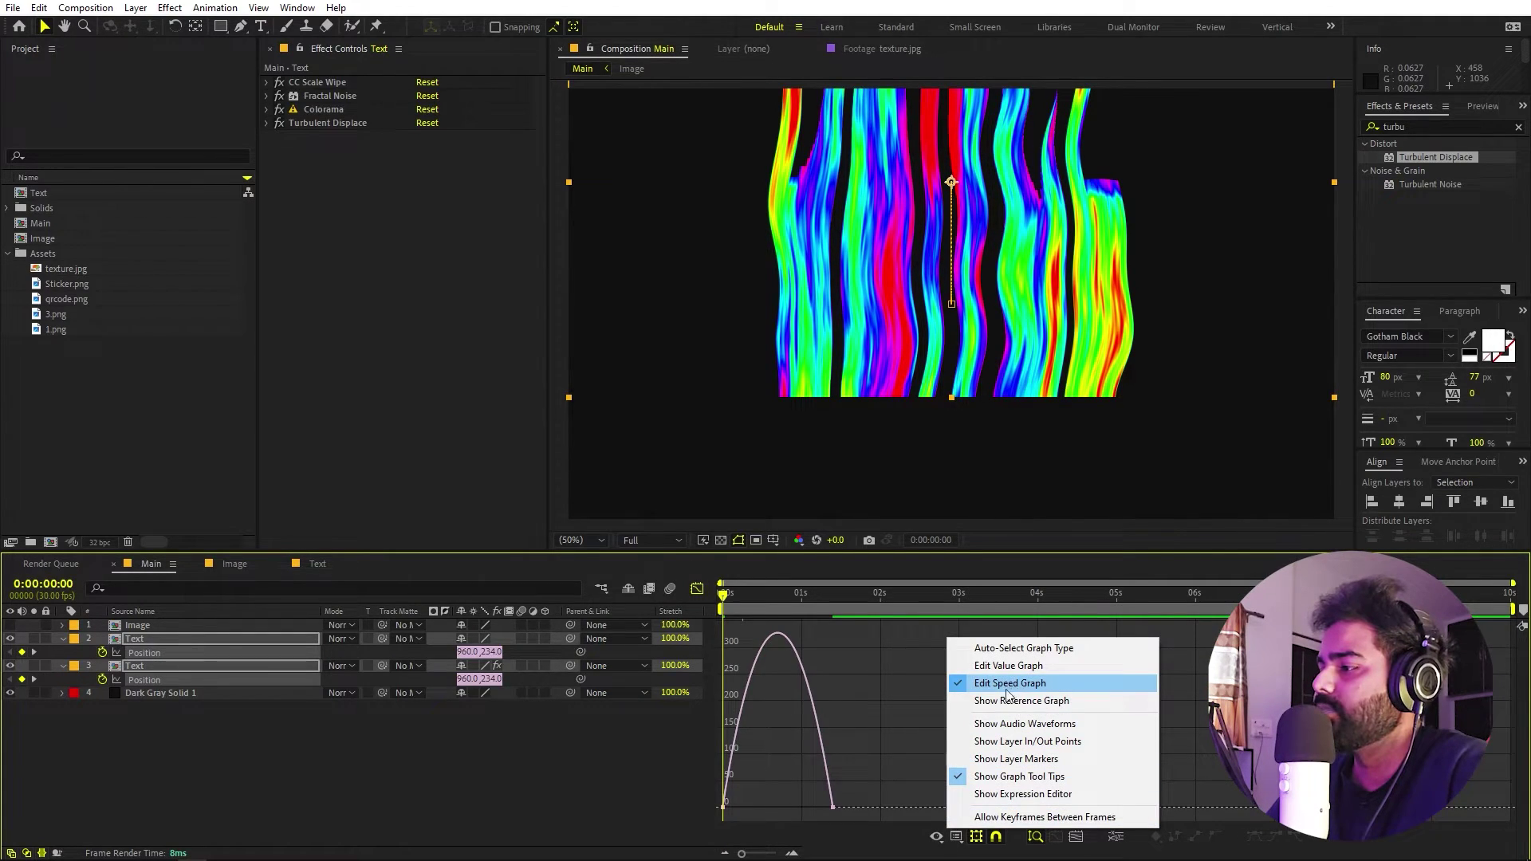
{"action": "left_click_drag", "start_coordinate": [878, 778], "coordinate": [750, 799]}
{"action": "key", "text": "space"}
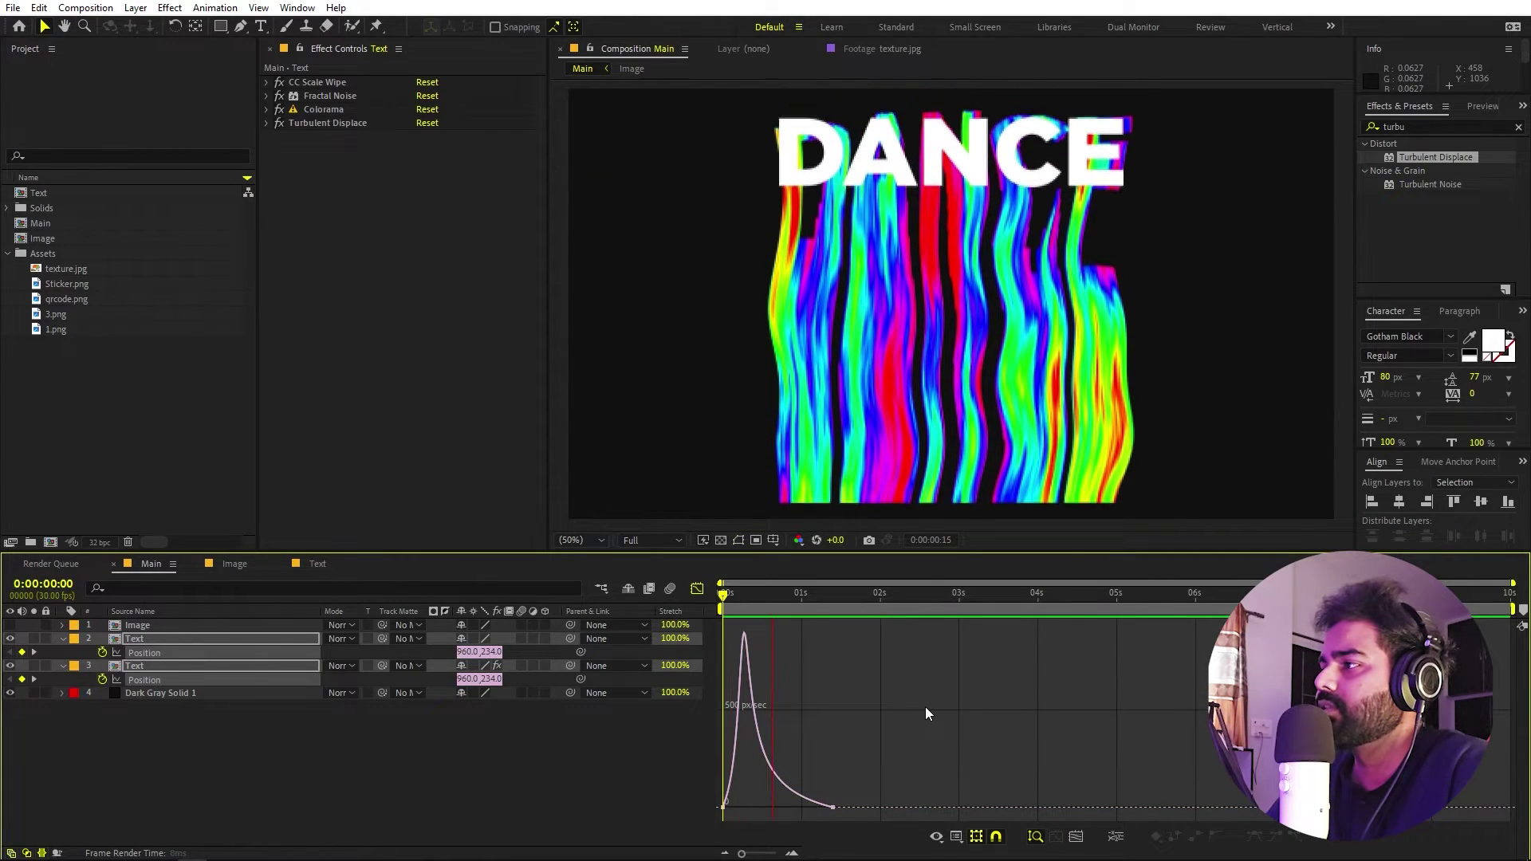
{"action": "key", "text": "space"}
{"action": "key", "text": "shift+F3"}
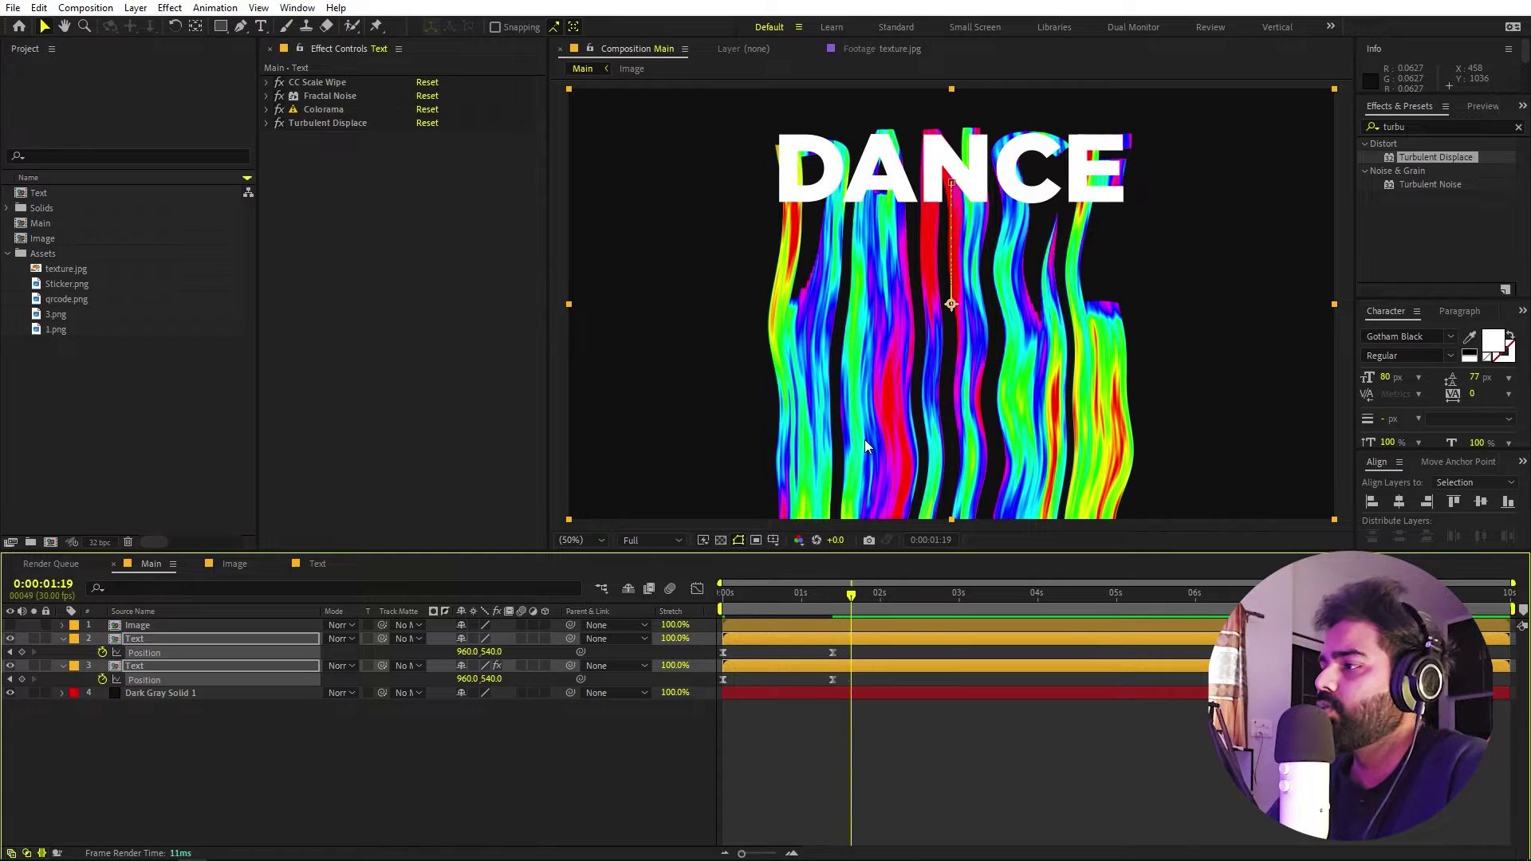
- Keyframe the lower Text layer's CC Scale Wipe Stretch and align the keyframe with the ending Position keyframe at about 1.4 seconds
{"action": "key", "text": "Home"}
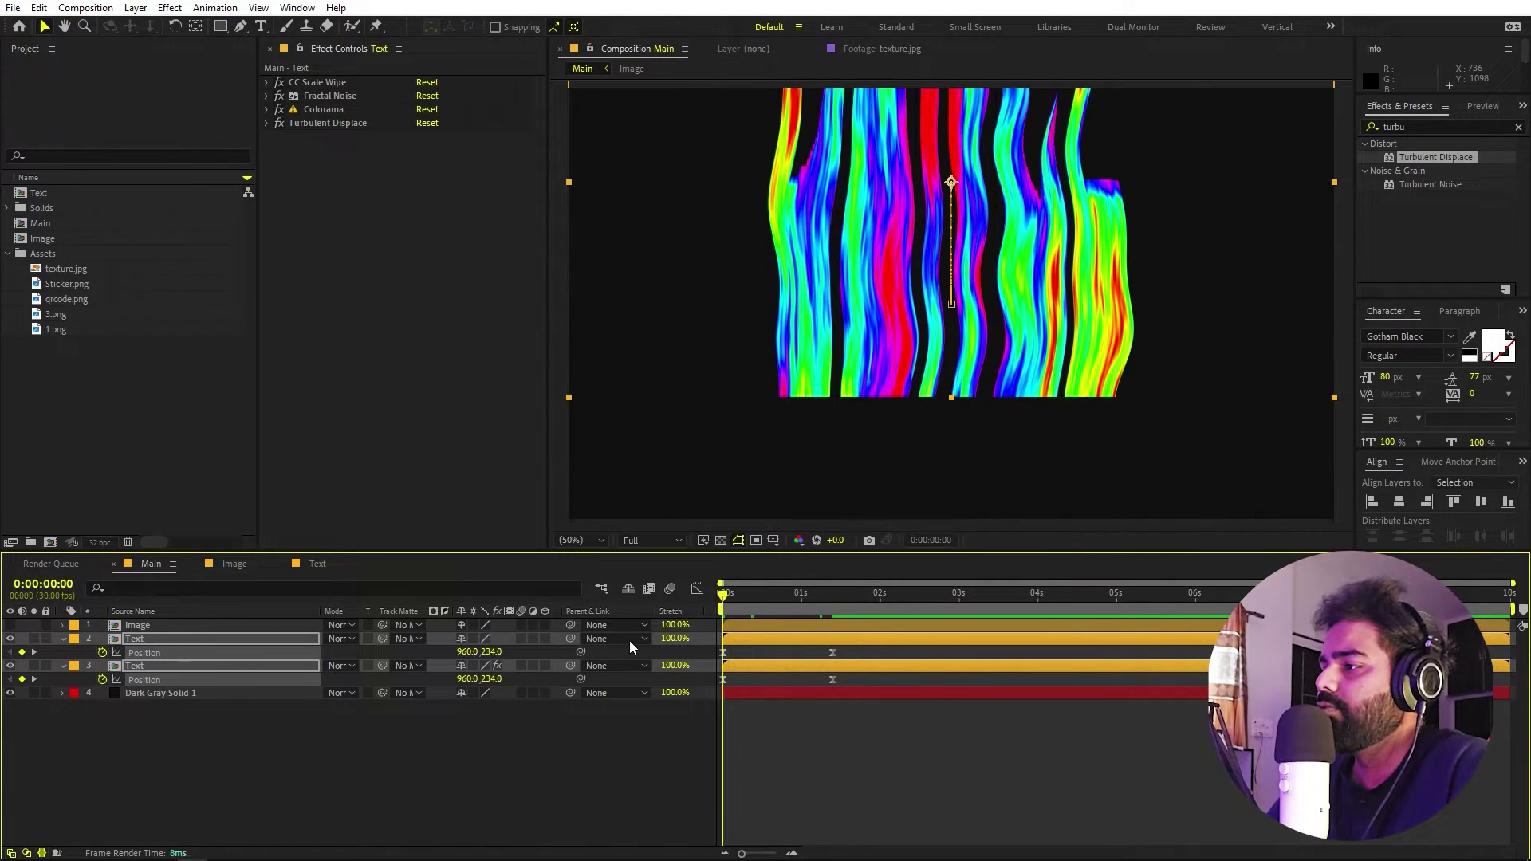
{"action": "key", "text": "F2"}
{"action": "left_click", "coordinate": [150, 666]}
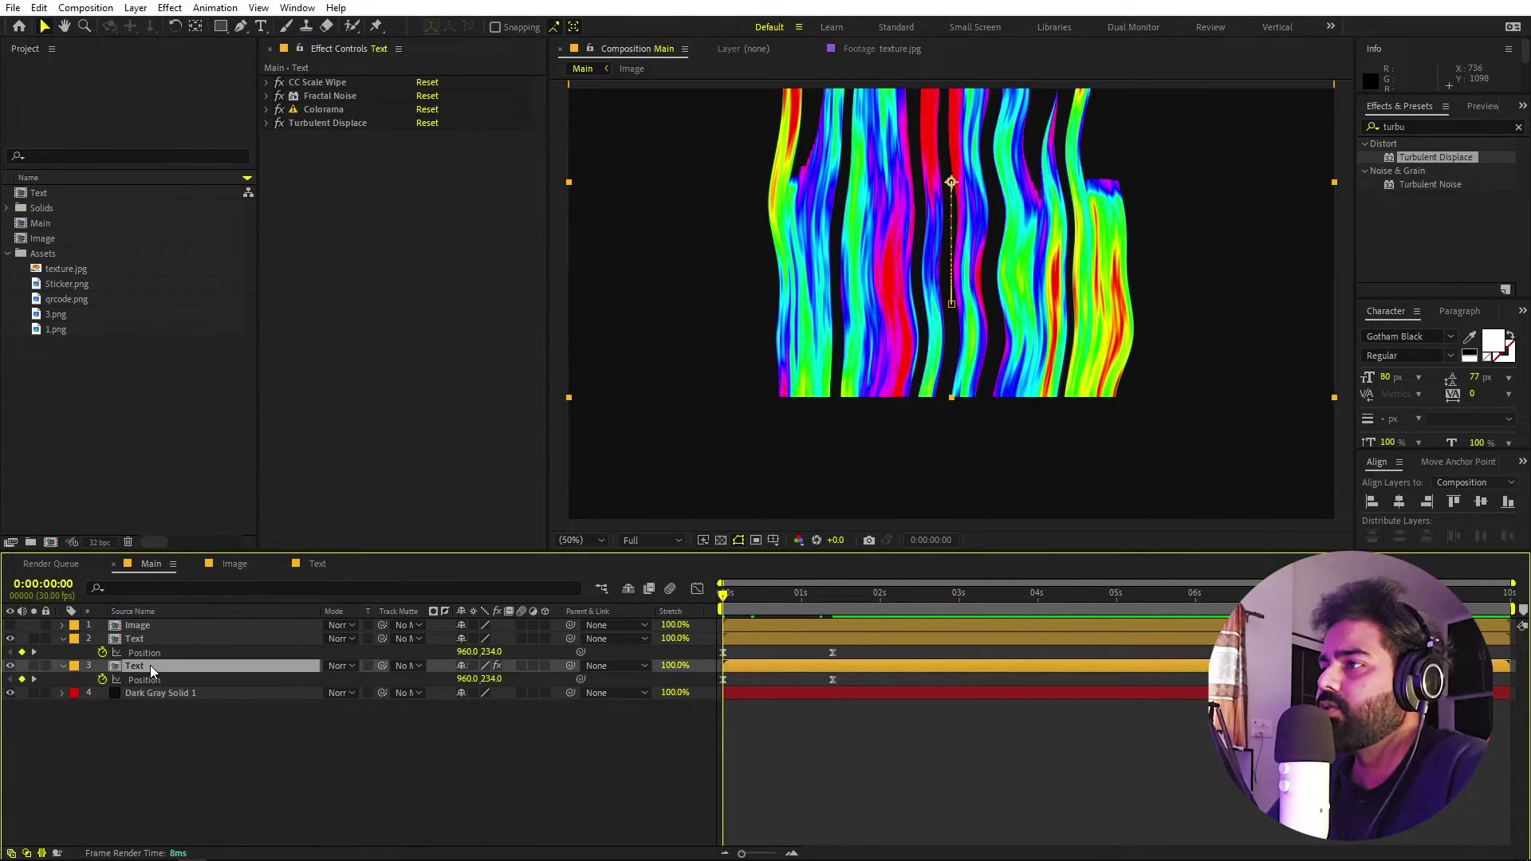
{"action": "left_click", "coordinate": [268, 82]}
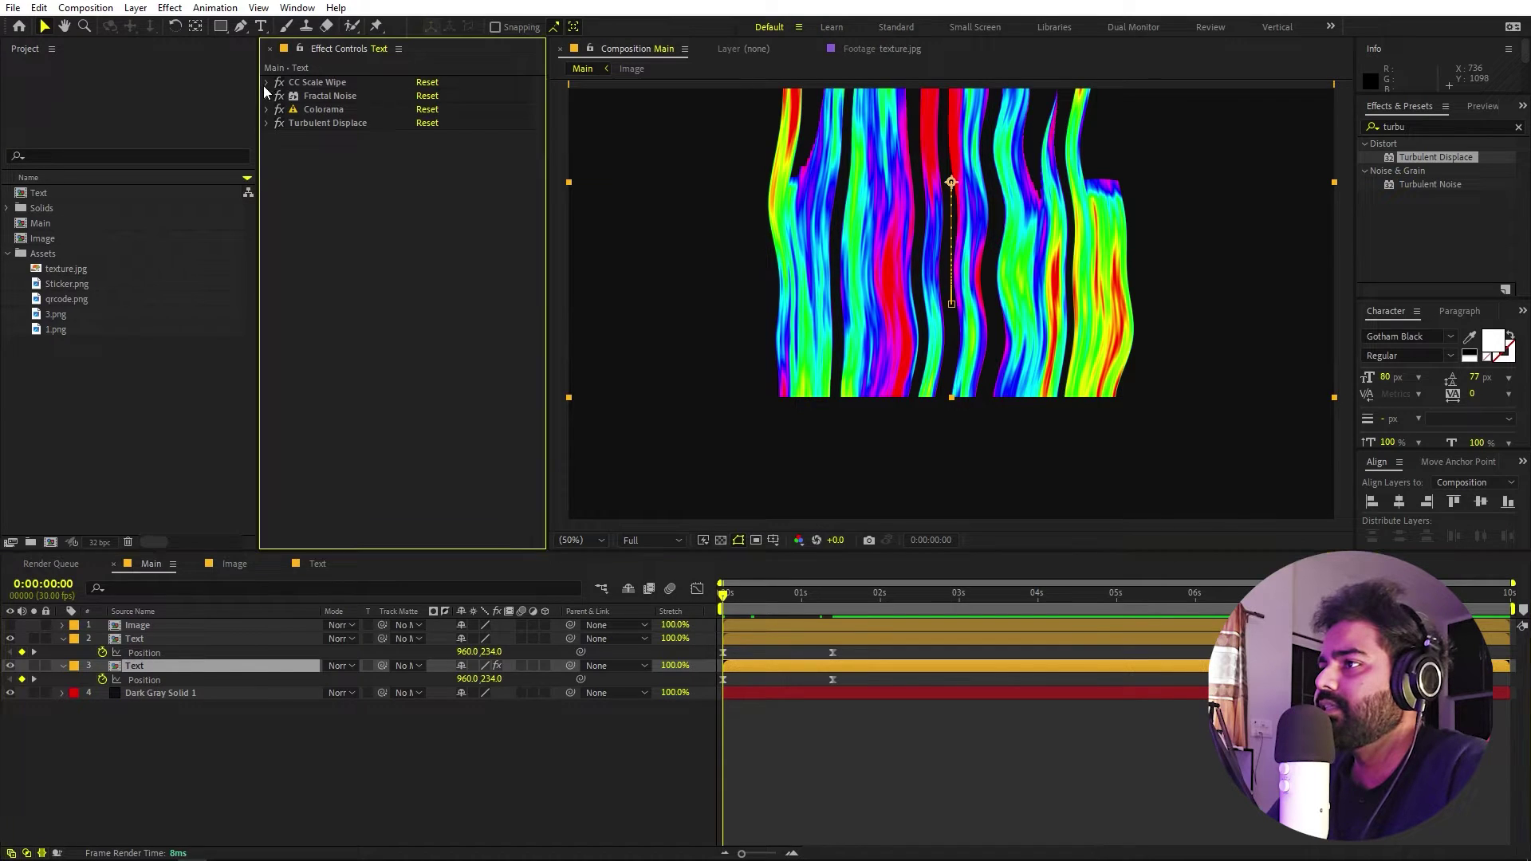
{"action": "left_click_drag", "start_coordinate": [427, 95], "coordinate": [522, 355]}
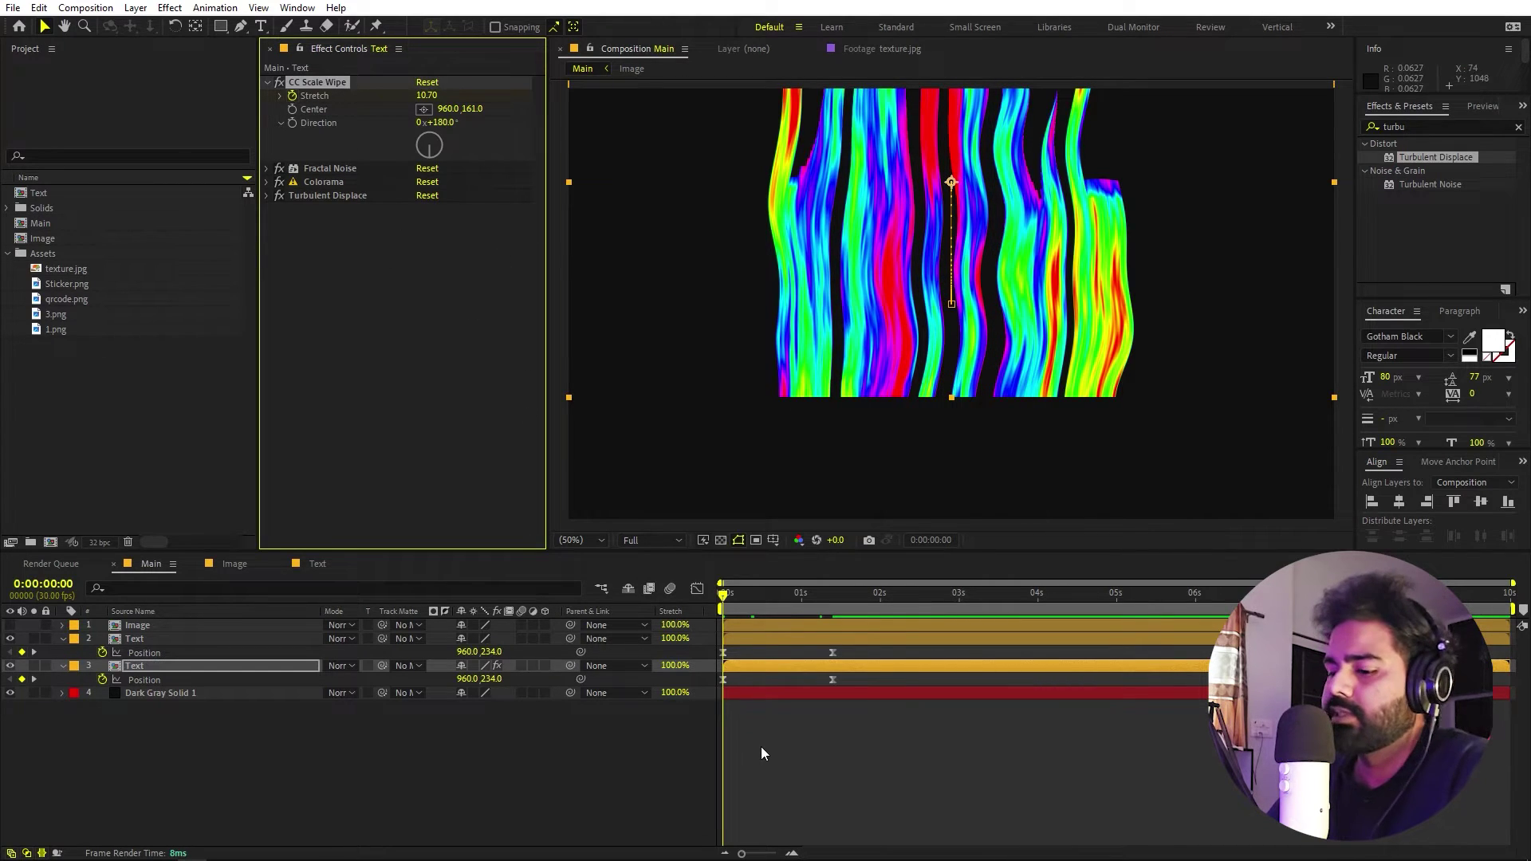
{"action": "key", "text": "u"}
{"action": "left_click_drag", "start_coordinate": [724, 694], "coordinate": [833, 693]}
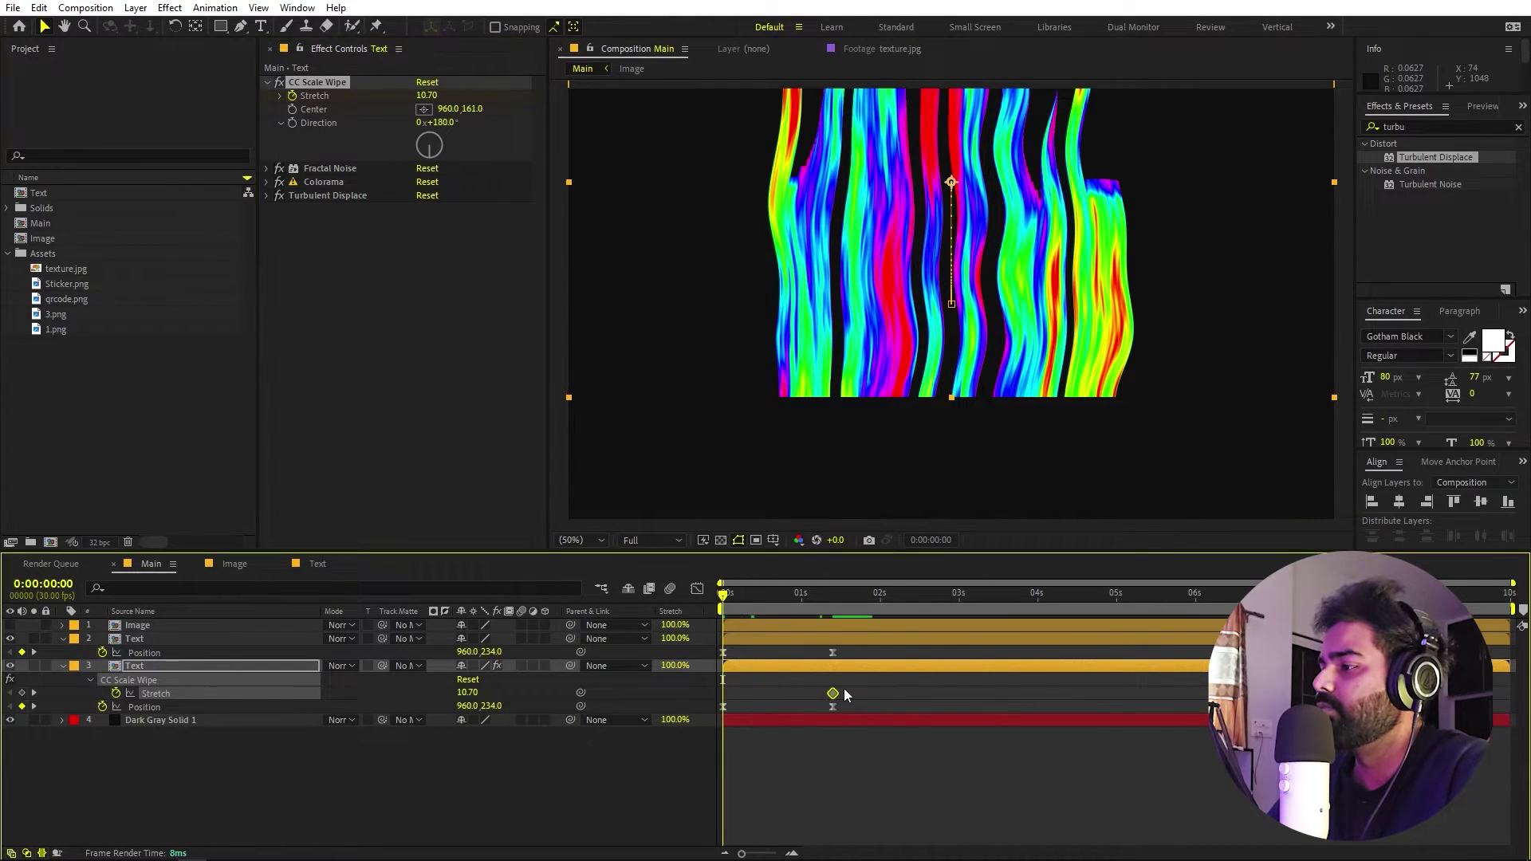
- Set the CC Scale Wipe Stretch to 0 at the first frame and preview the trails growing
{"action": "left_click", "coordinate": [426, 95]}
{"action": "type", "text": "0"}
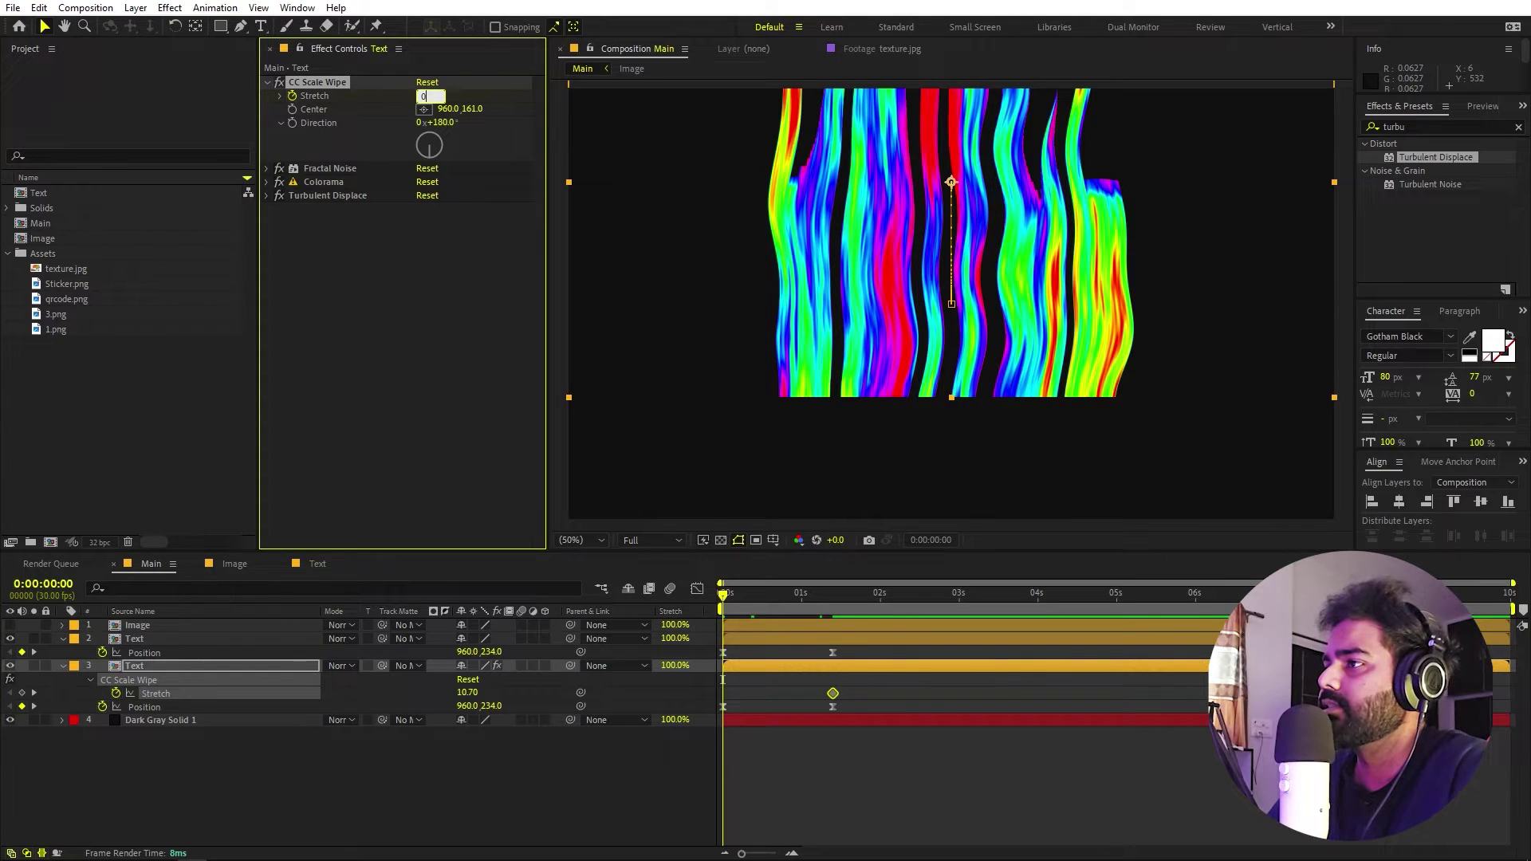
{"action": "key", "text": "Return"}
{"action": "key", "text": "space"}
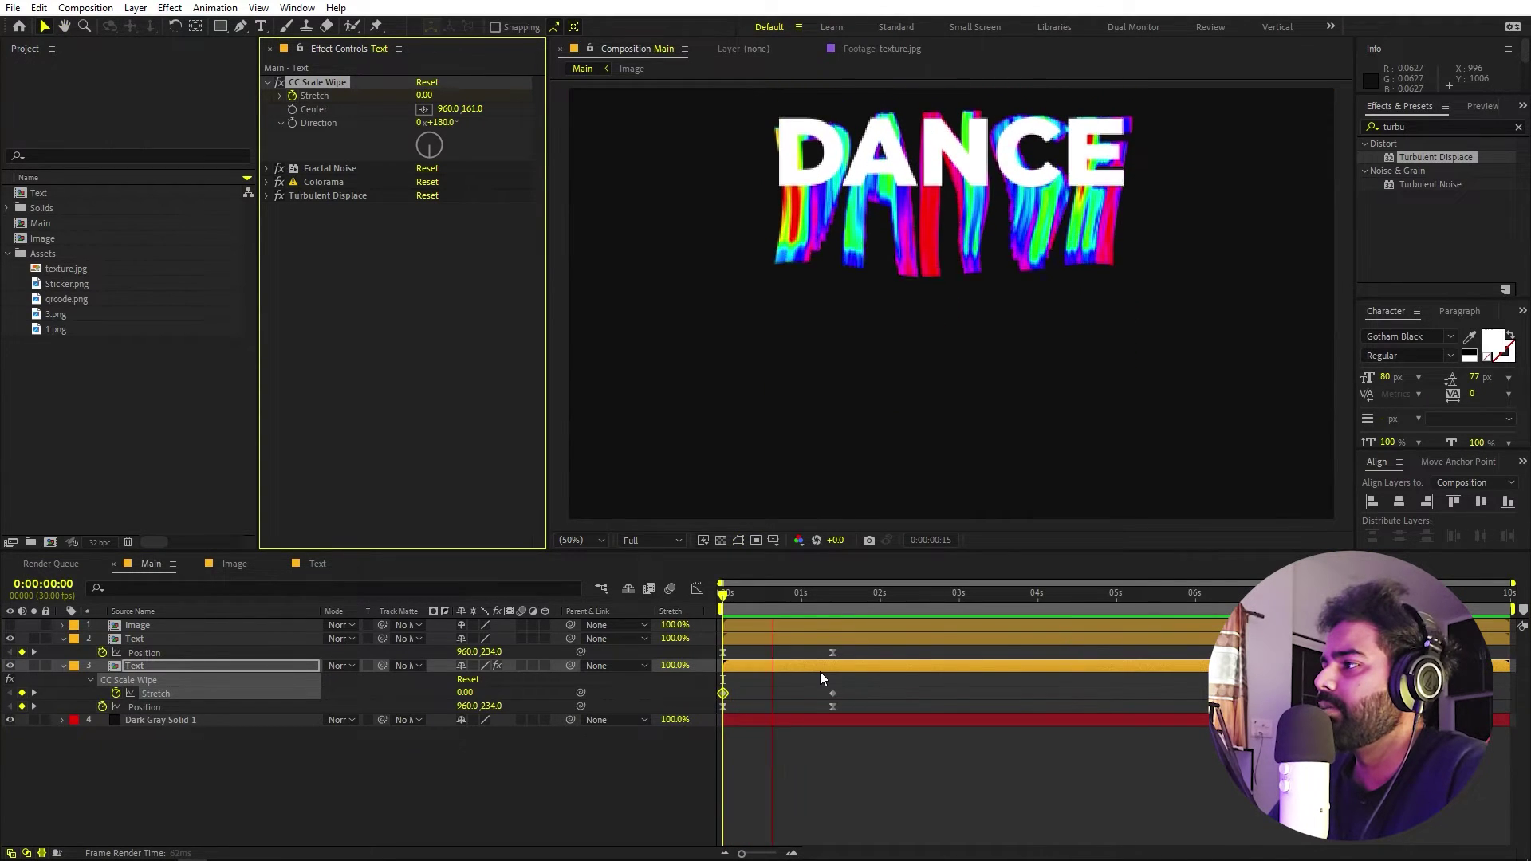
- Easy Ease the Stretch keyframes, shape their speed graph to peak early, and preview the motion
{"action": "left_click_drag", "start_coordinate": [859, 687], "coordinate": [702, 700]}
{"action": "key", "text": "F9"}
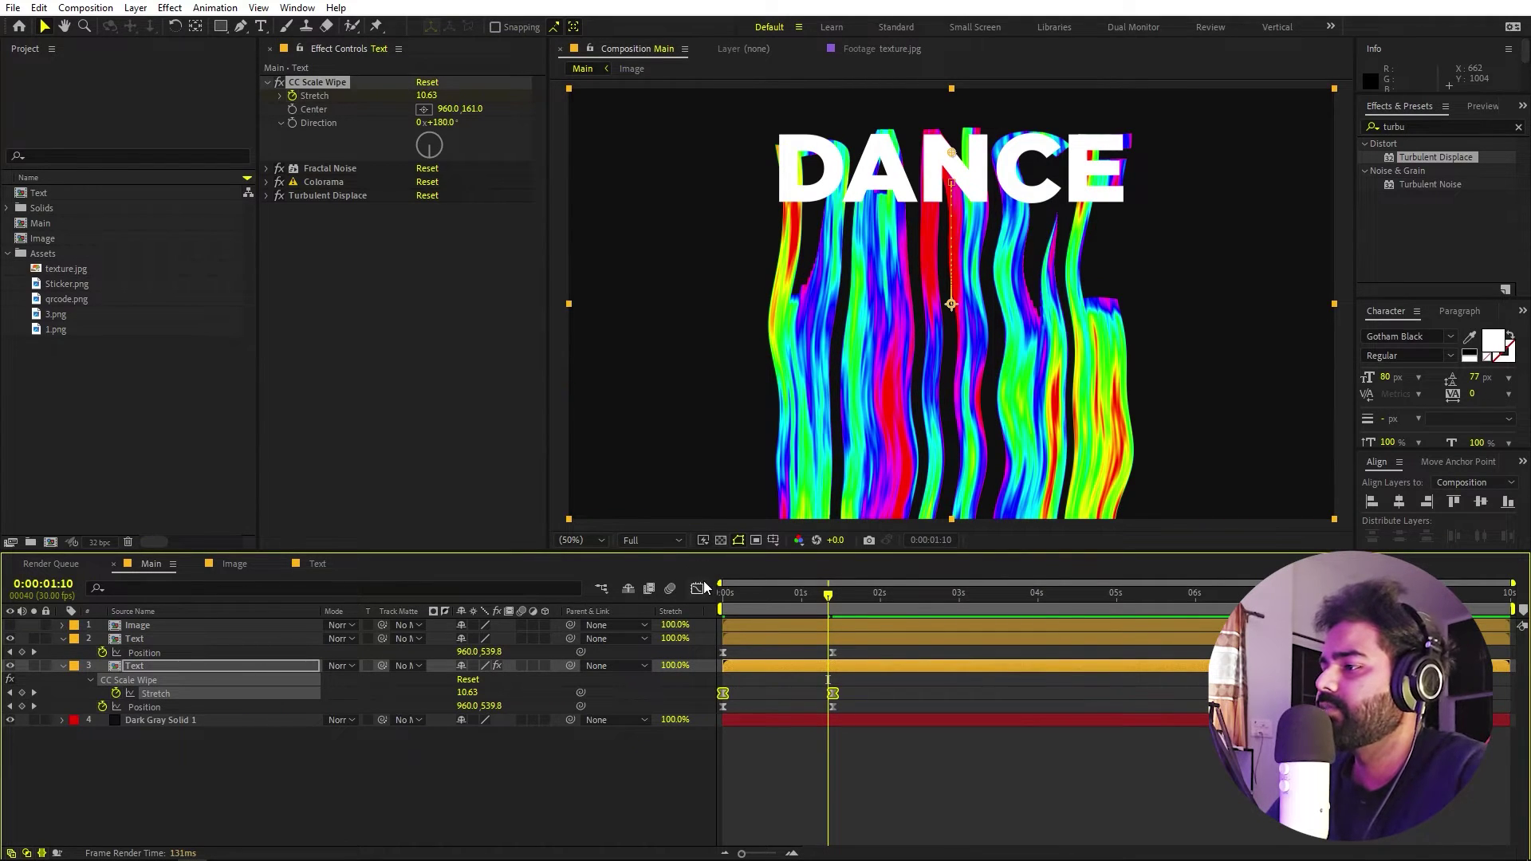
{"action": "left_click", "coordinate": [697, 588]}
{"action": "left_click_drag", "start_coordinate": [815, 808], "coordinate": [750, 808]}
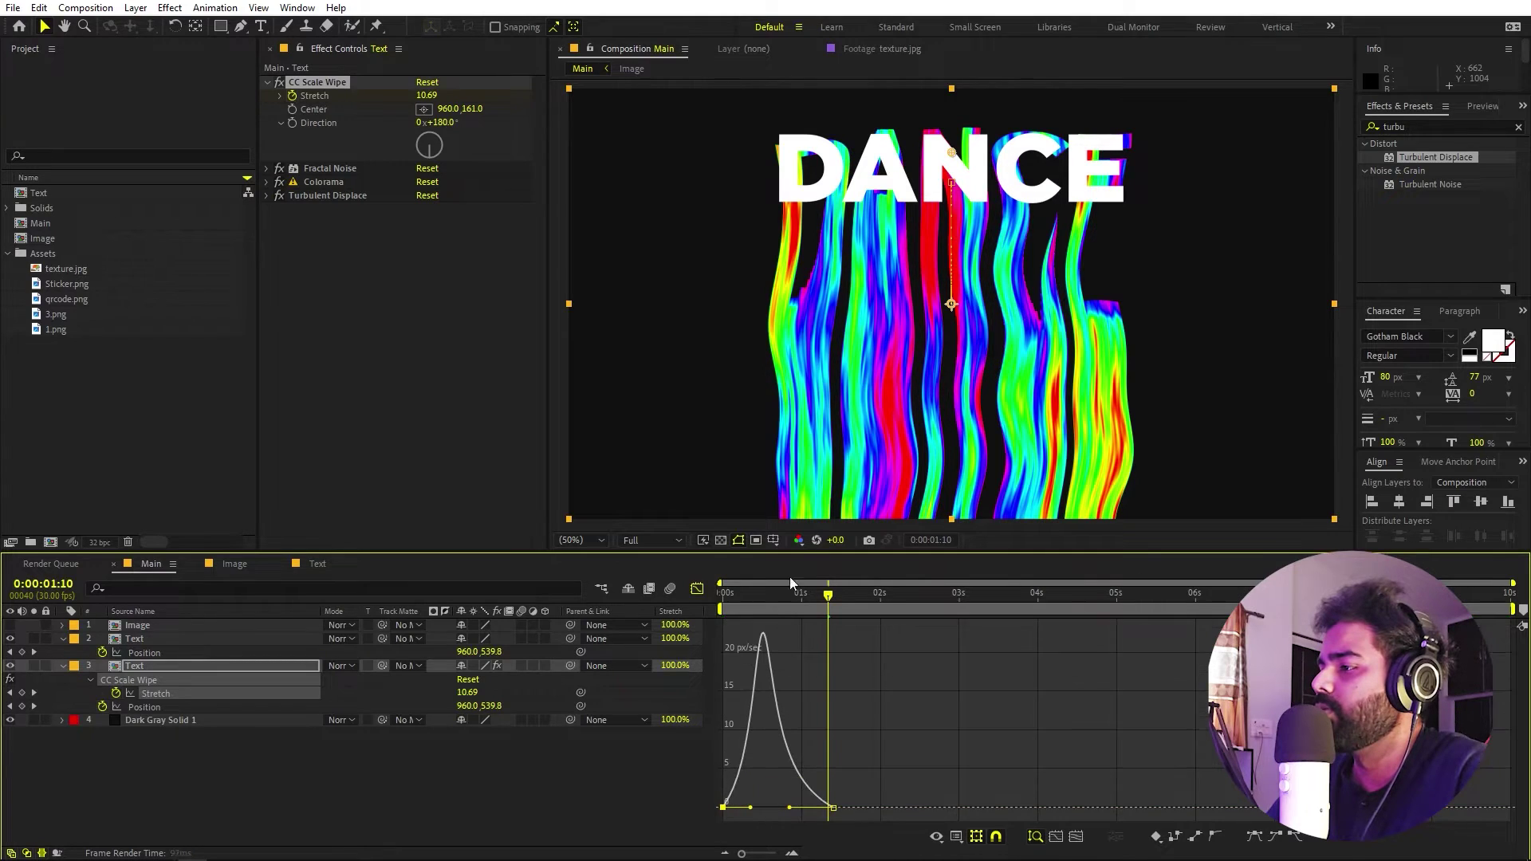
{"action": "key", "text": "Home"}
{"action": "key", "text": "space"}
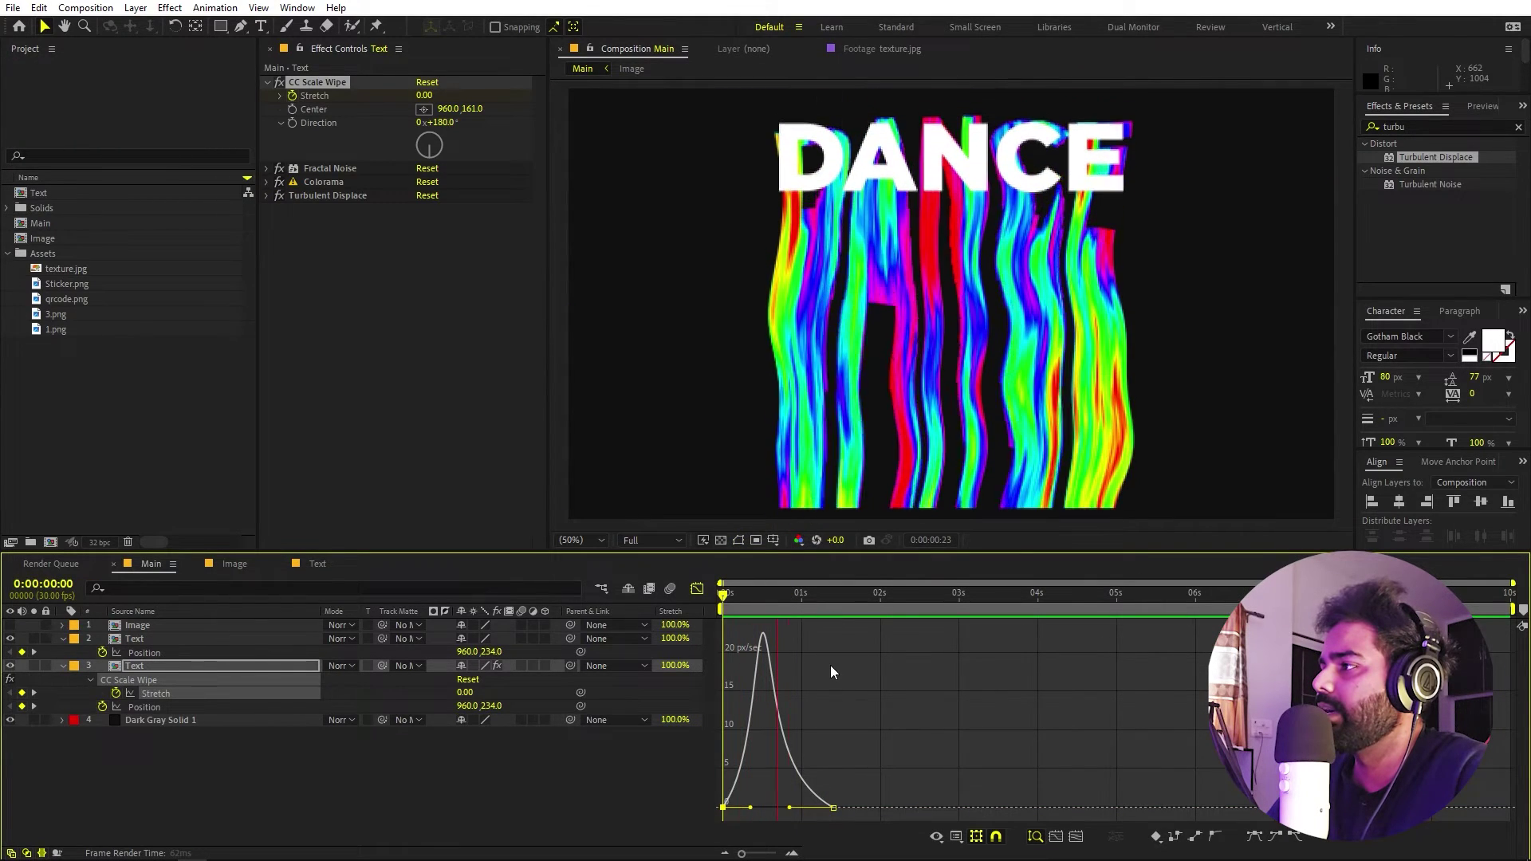
{"action": "left_click", "coordinate": [699, 590]}
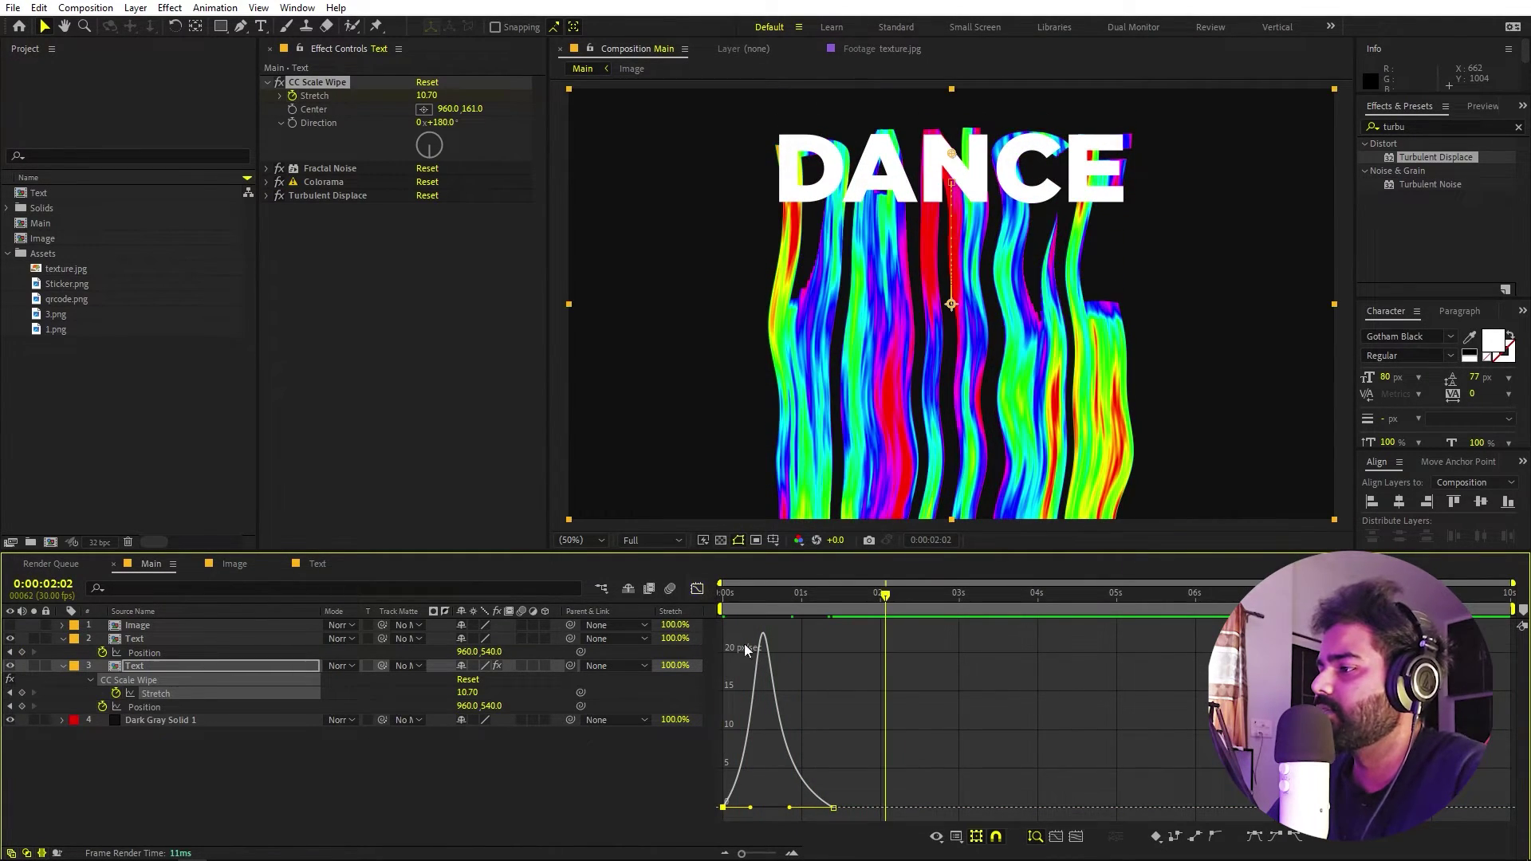
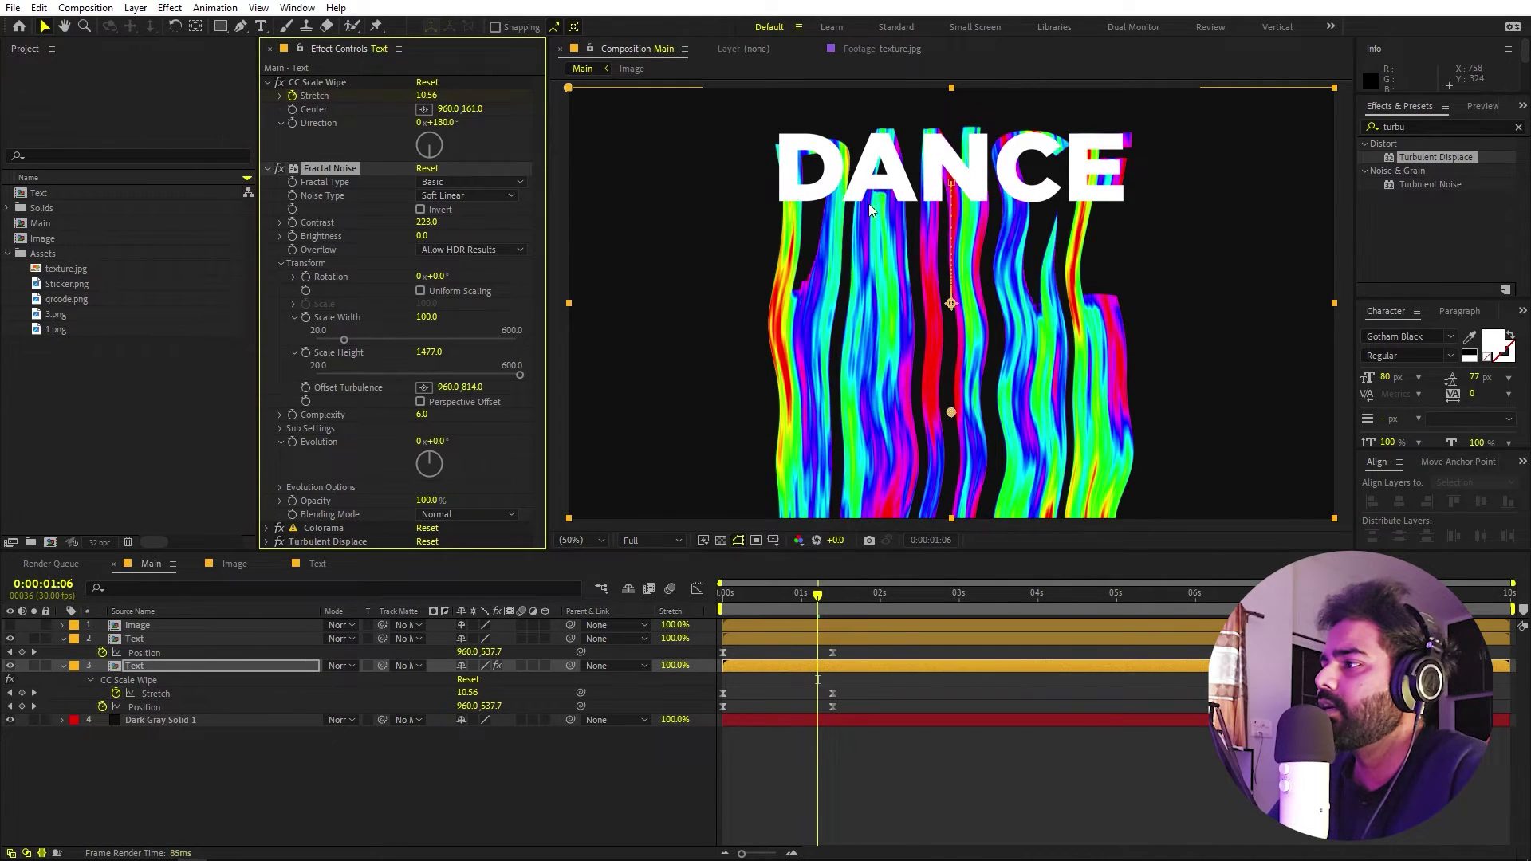
- Undo the Fractal Noise Offset Turbulence change and try shifting the Turbulent Displace Offset (Turbulence) on the lower Text layer
{"action": "key", "text": "ctrl+z"}
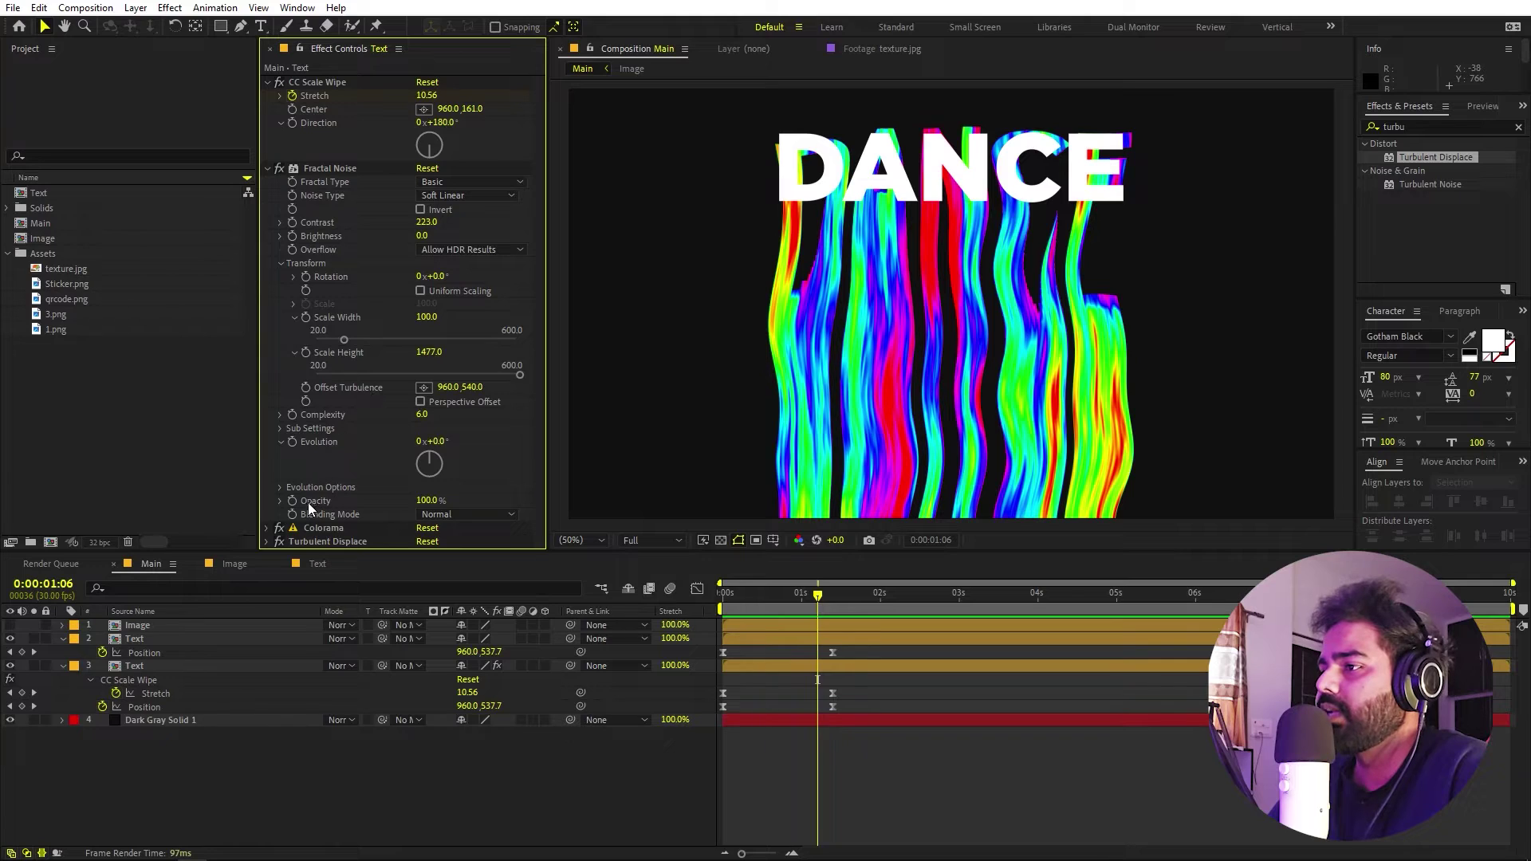
{"action": "left_click", "coordinate": [267, 543]}
{"action": "scroll", "coordinate": [264, 527], "scroll_direction": "down", "scroll_amount": 5}
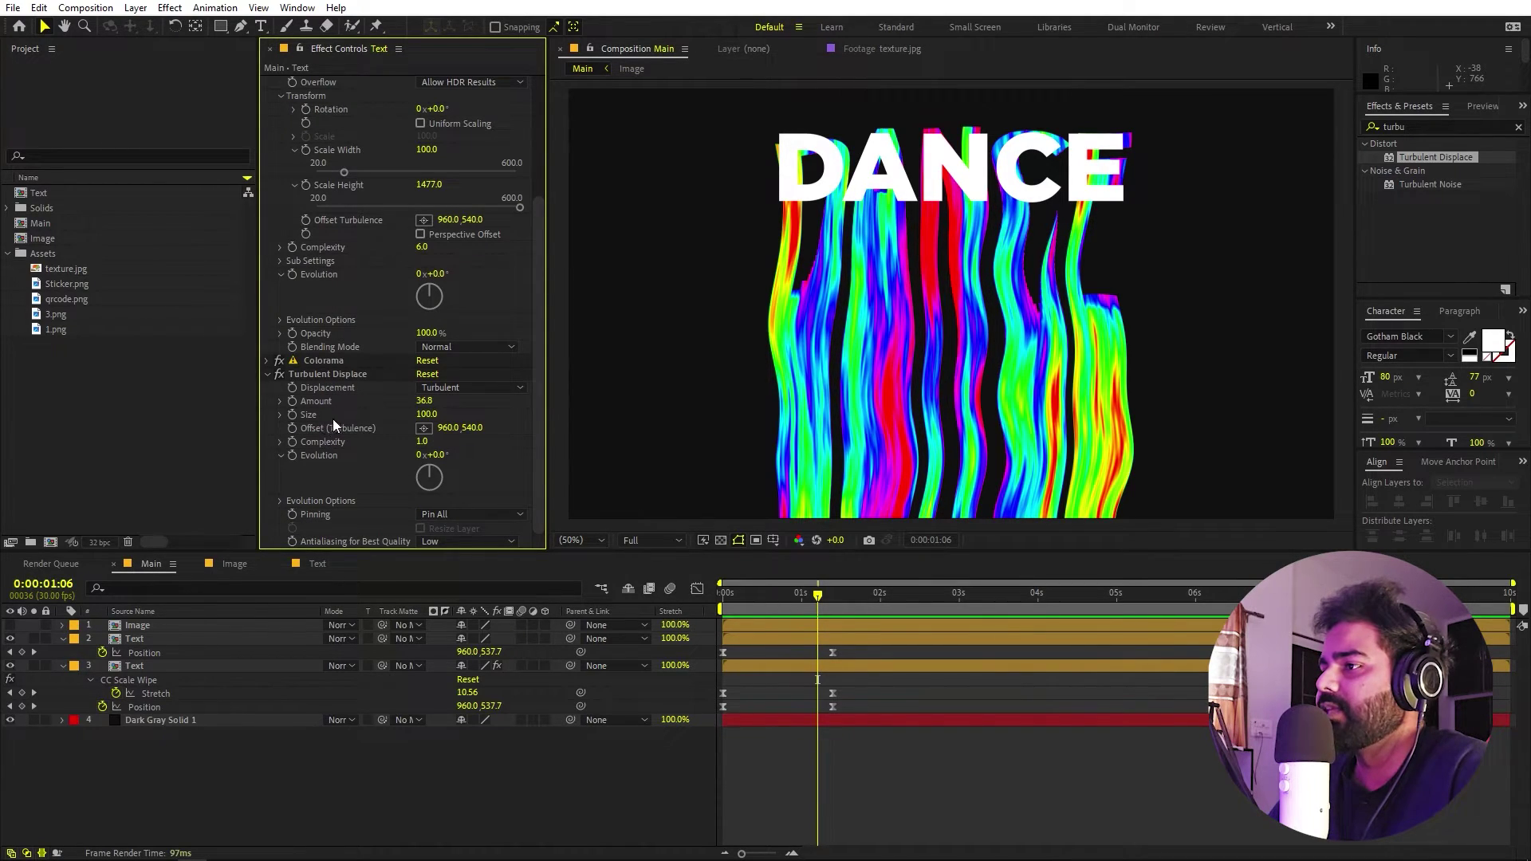
{"action": "left_click_drag", "start_coordinate": [472, 428], "coordinate": [289, 579]}
{"action": "key", "text": "ctrl+z"}
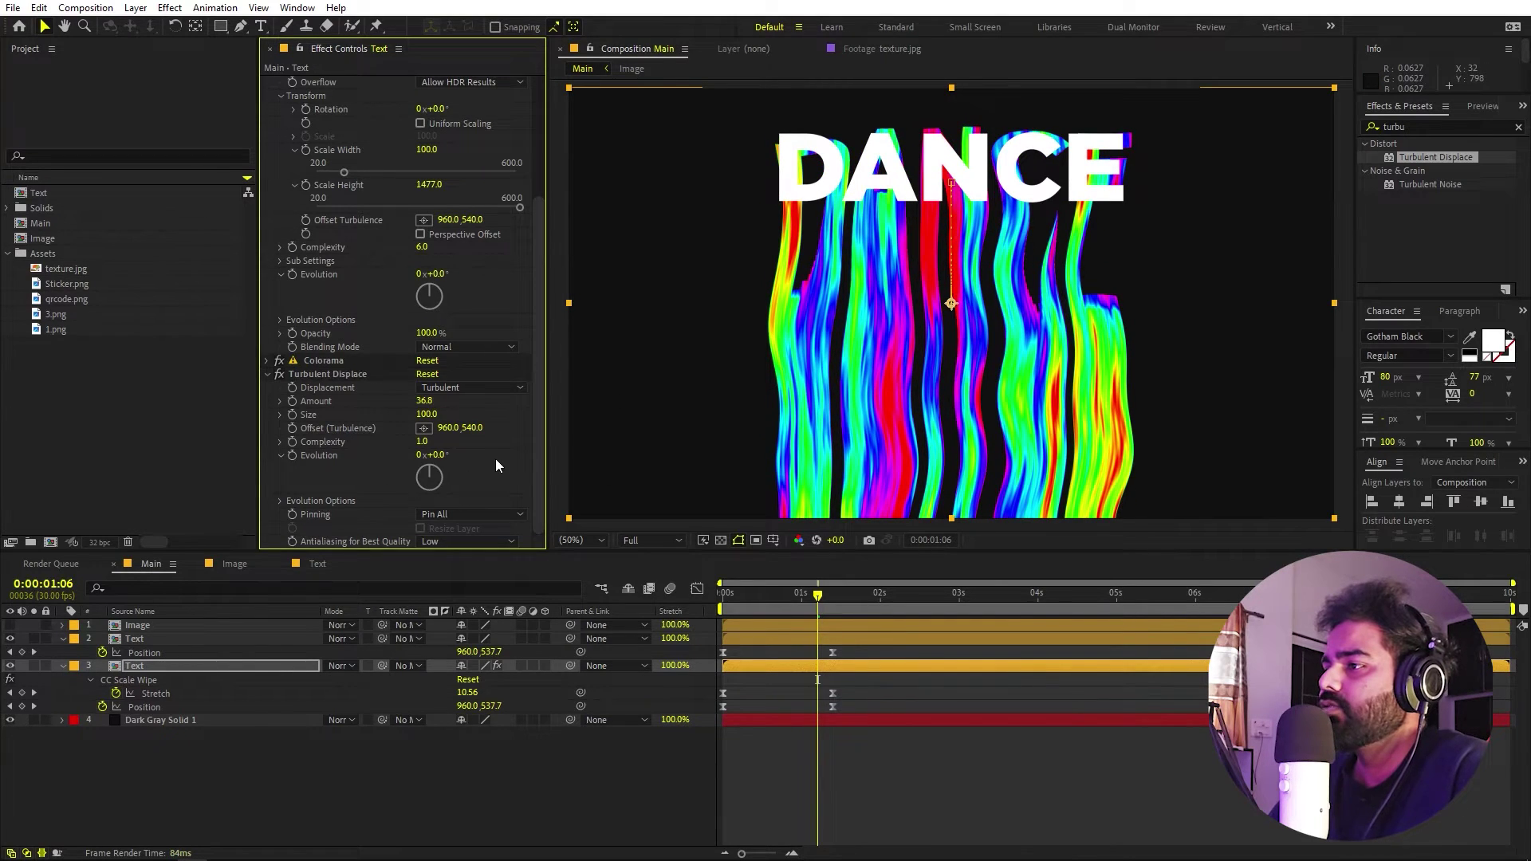
- Animate the Turbulent Displace Offset (Turbulence) from 960, 540 at the first frame to 960, 1953 at the last frame, and preview it
{"action": "left_click", "coordinate": [772, 594]}
{"action": "key", "text": "Home"}
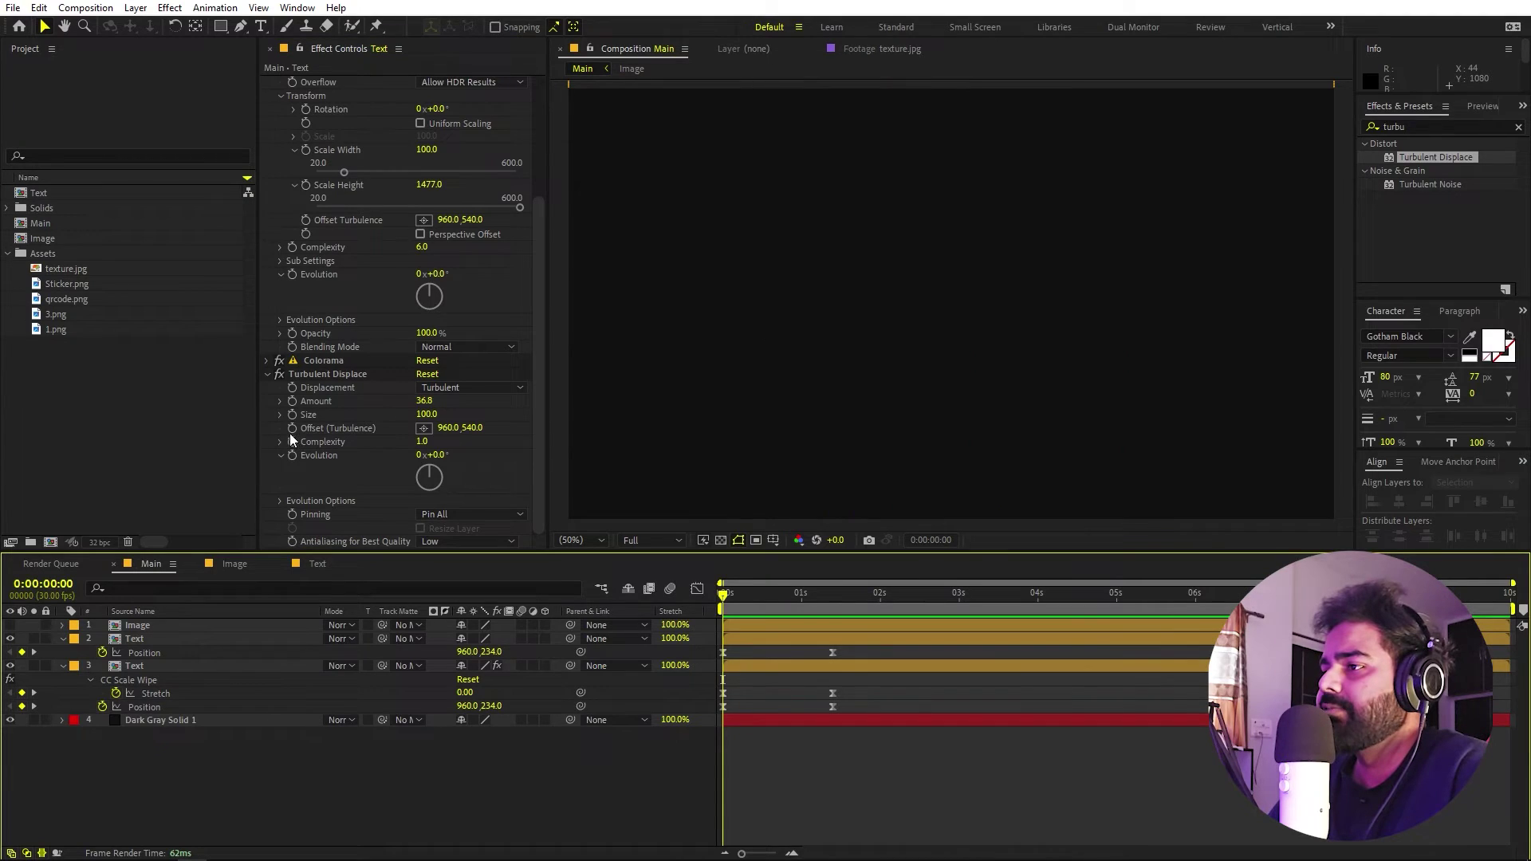
{"action": "left_click", "coordinate": [292, 429]}
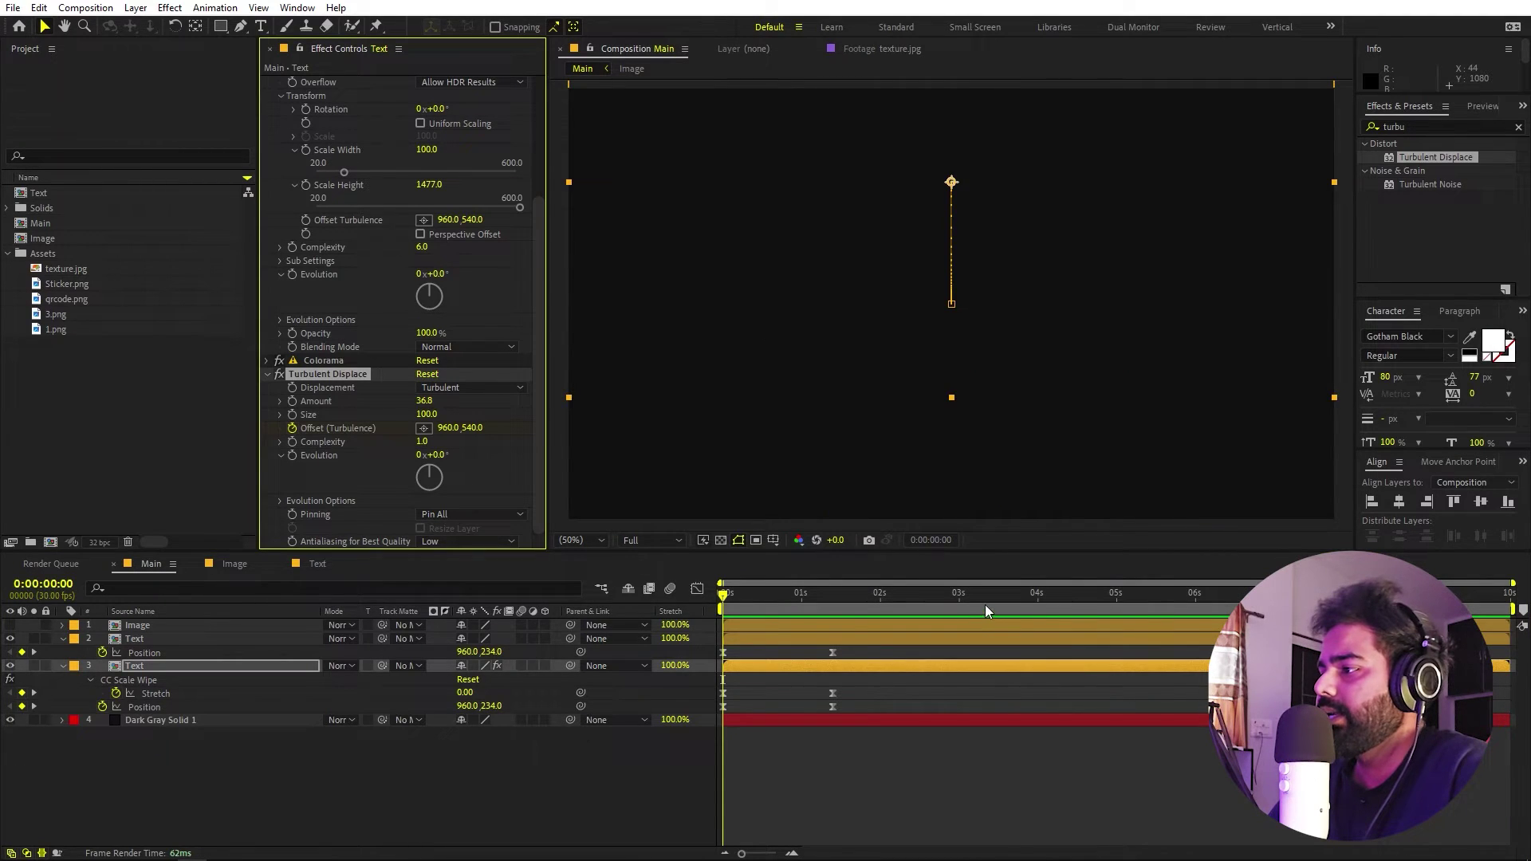
{"action": "key", "text": "End"}
{"action": "left_click_drag", "start_coordinate": [469, 436], "coordinate": [943, 630]}
{"action": "left_click", "coordinate": [1027, 709]}
{"action": "key", "text": "Home"}
{"action": "key", "text": "space"}
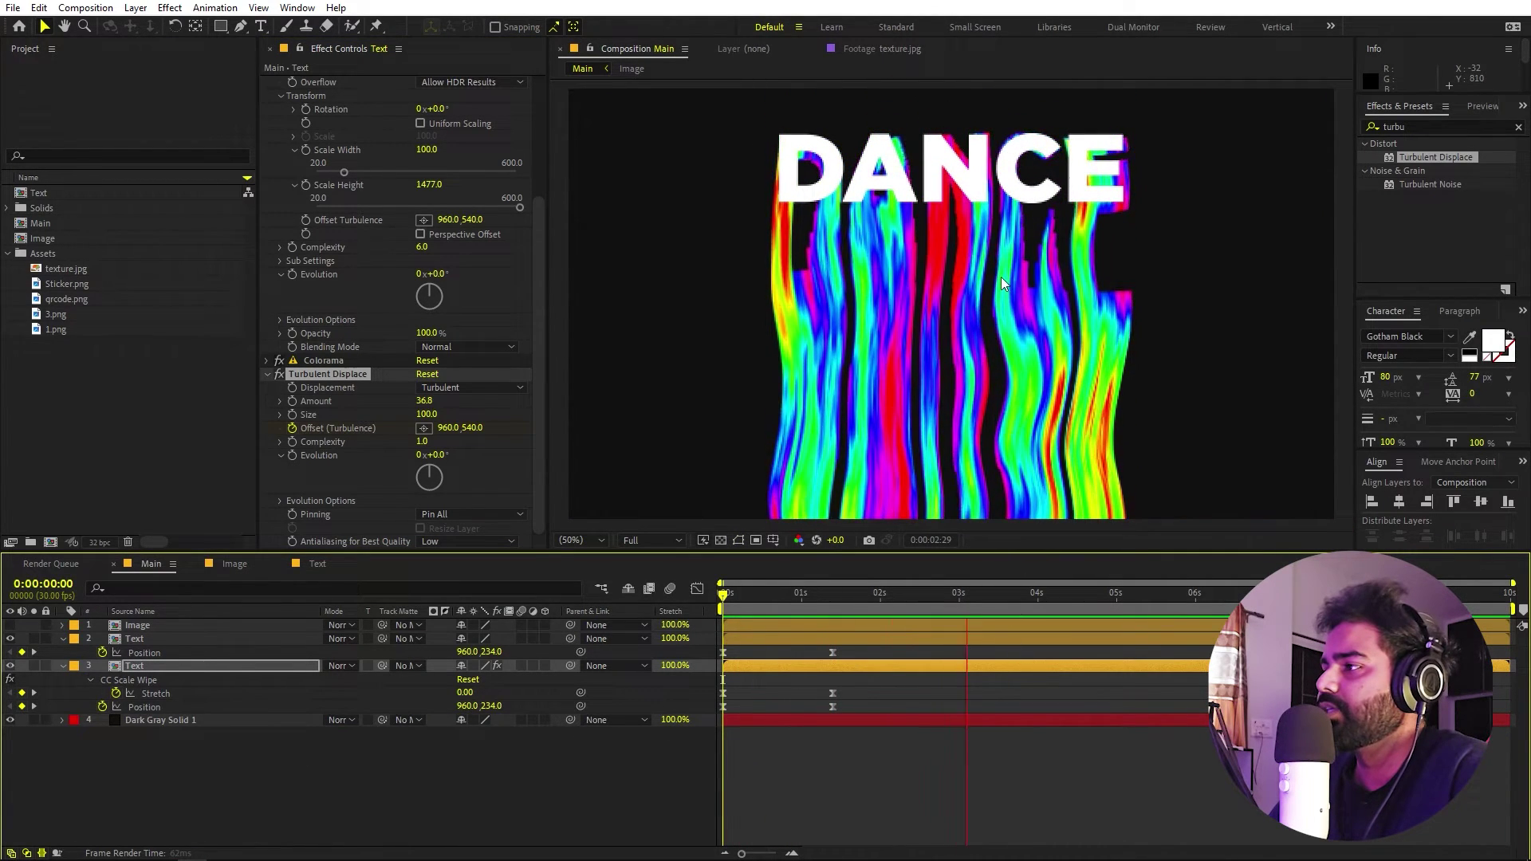
{"action": "key", "text": "space"}
- Animate the Turbulent Displace Amount from 0 at the first frame to 36.8 at about 0.8 seconds, and preview it
{"action": "left_click", "coordinate": [783, 667]}
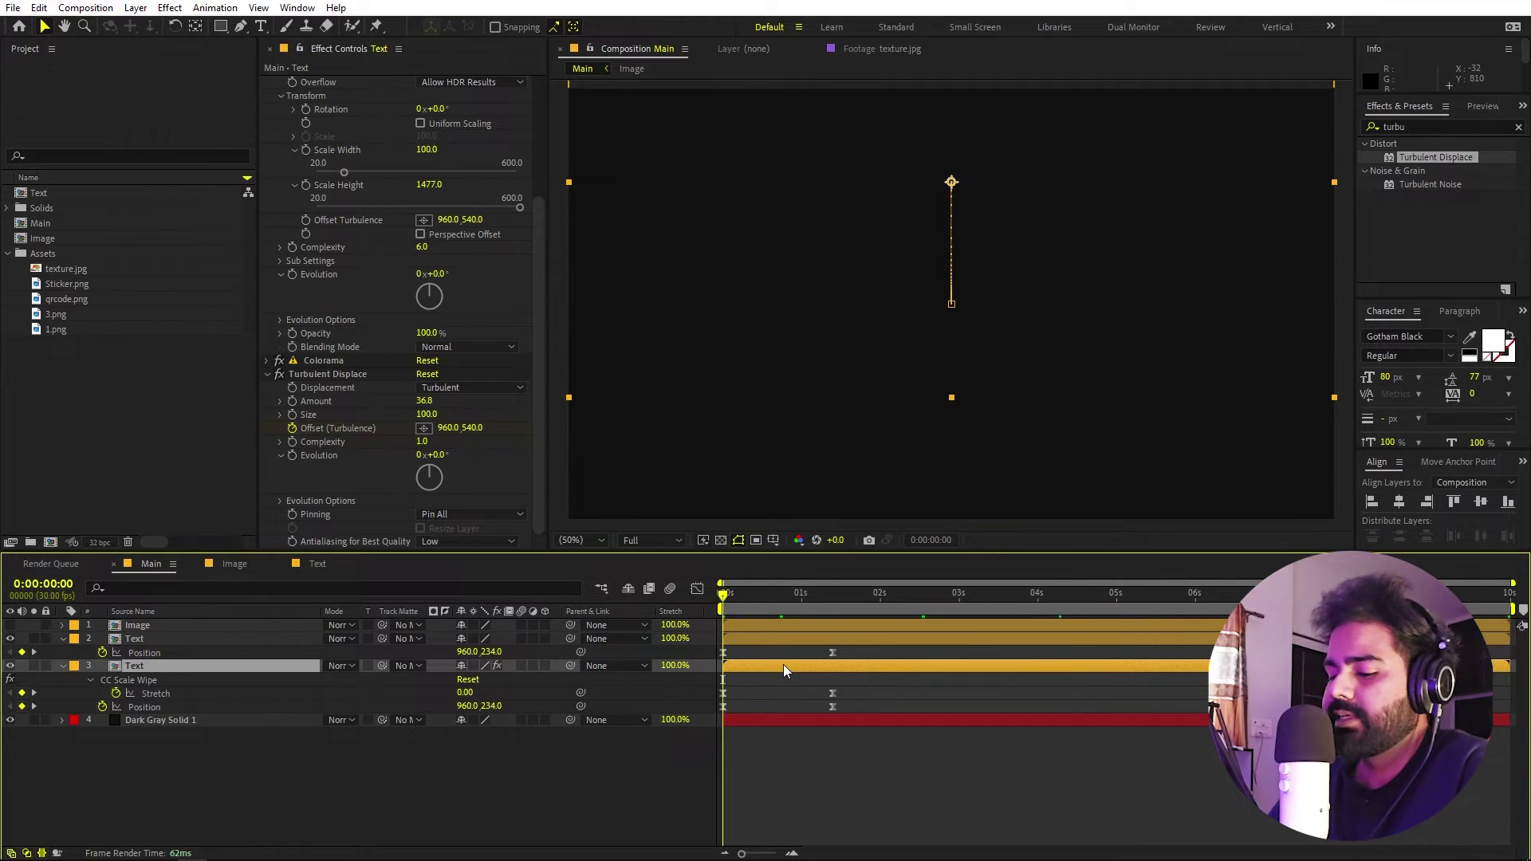
{"action": "left_click", "coordinate": [293, 402]}
{"action": "key", "text": "u"}
{"action": "key", "text": "u"}
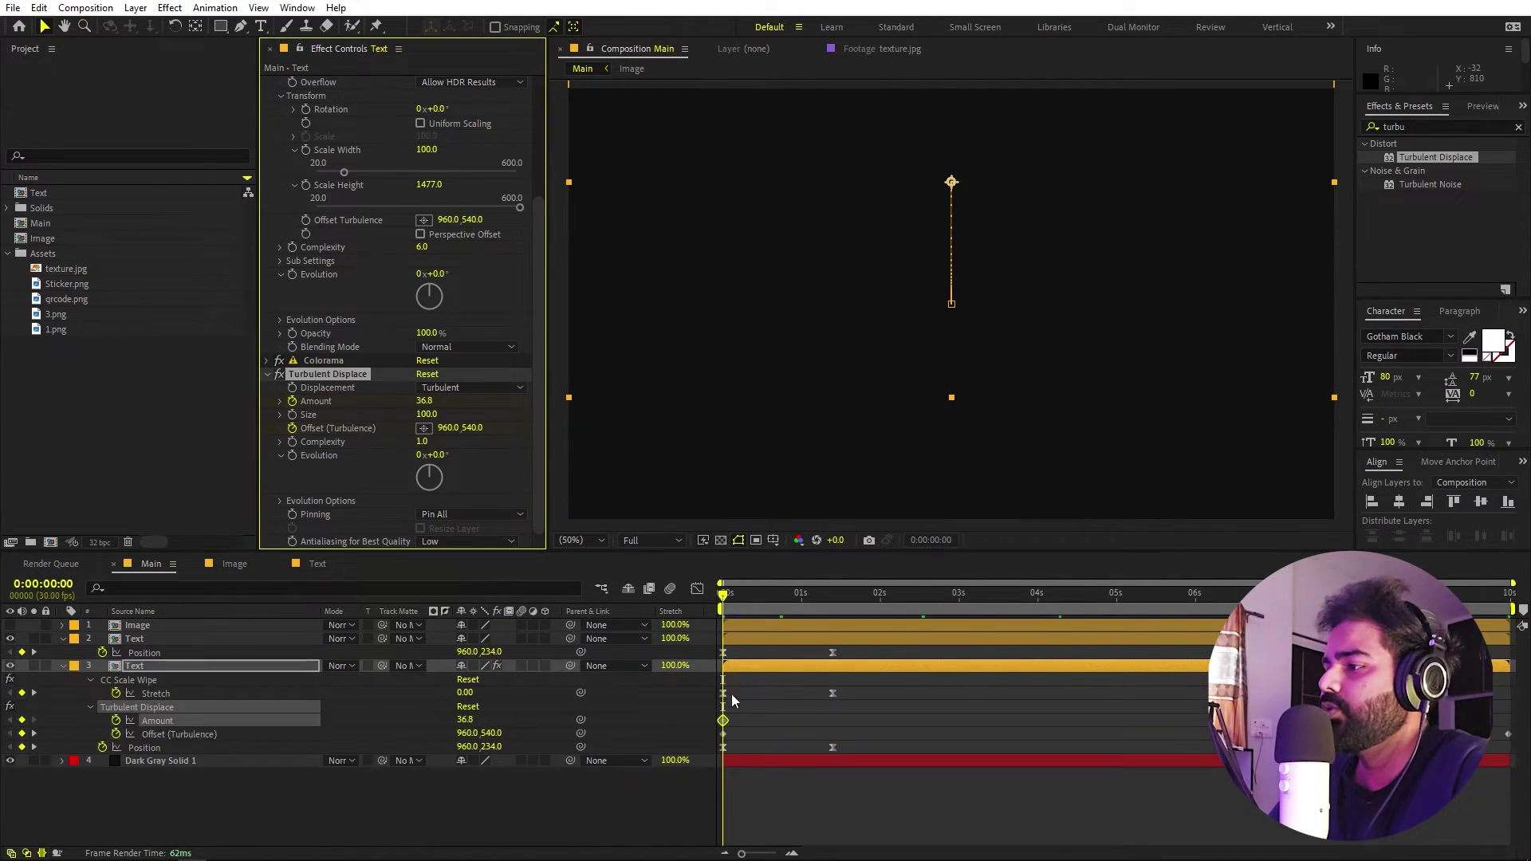
{"action": "left_click_drag", "start_coordinate": [725, 719], "coordinate": [773, 720]}
{"action": "left_click", "coordinate": [424, 401]}
{"action": "key", "text": "space"}
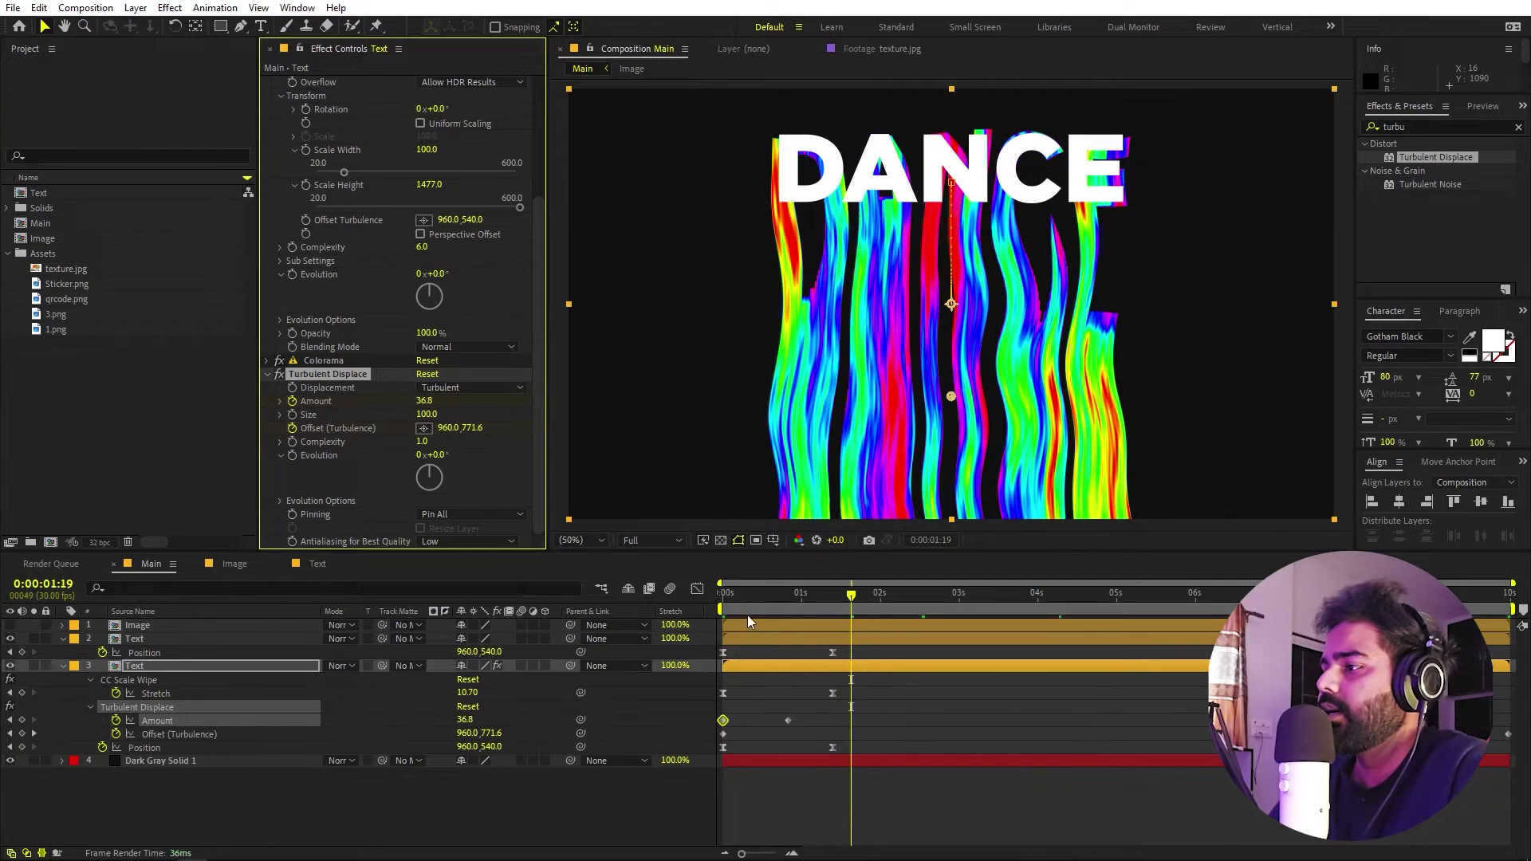
{"action": "key", "text": "space"}
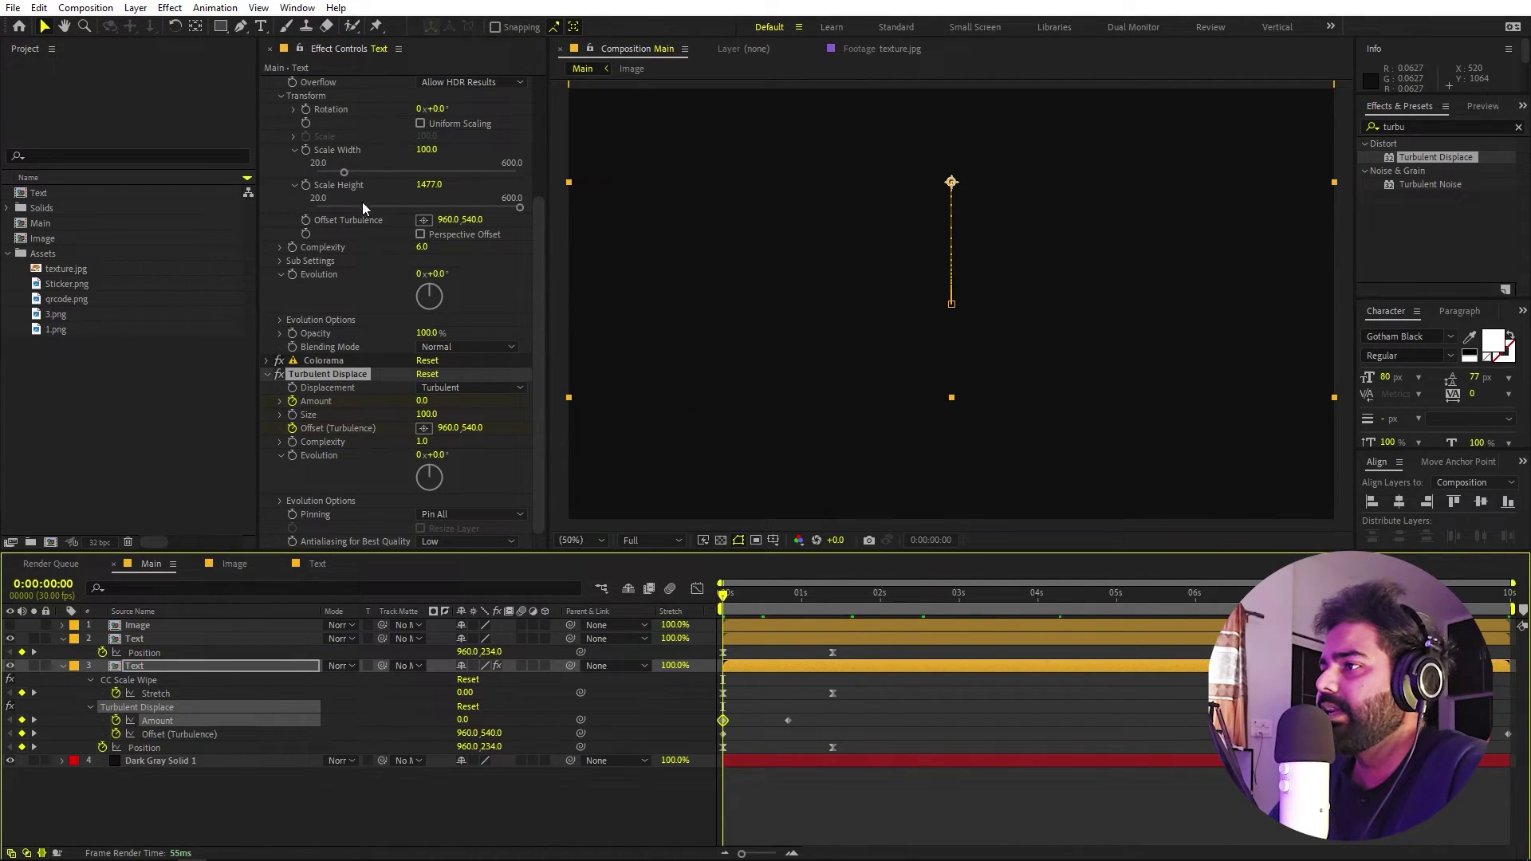
- Animate the Fractal Noise Offset Turbulence from 960, 540 at the first frame to 960, 1043 at the last, preview, and collapse both Text layers
{"action": "left_click", "coordinate": [306, 220]}
{"action": "key", "text": "End"}
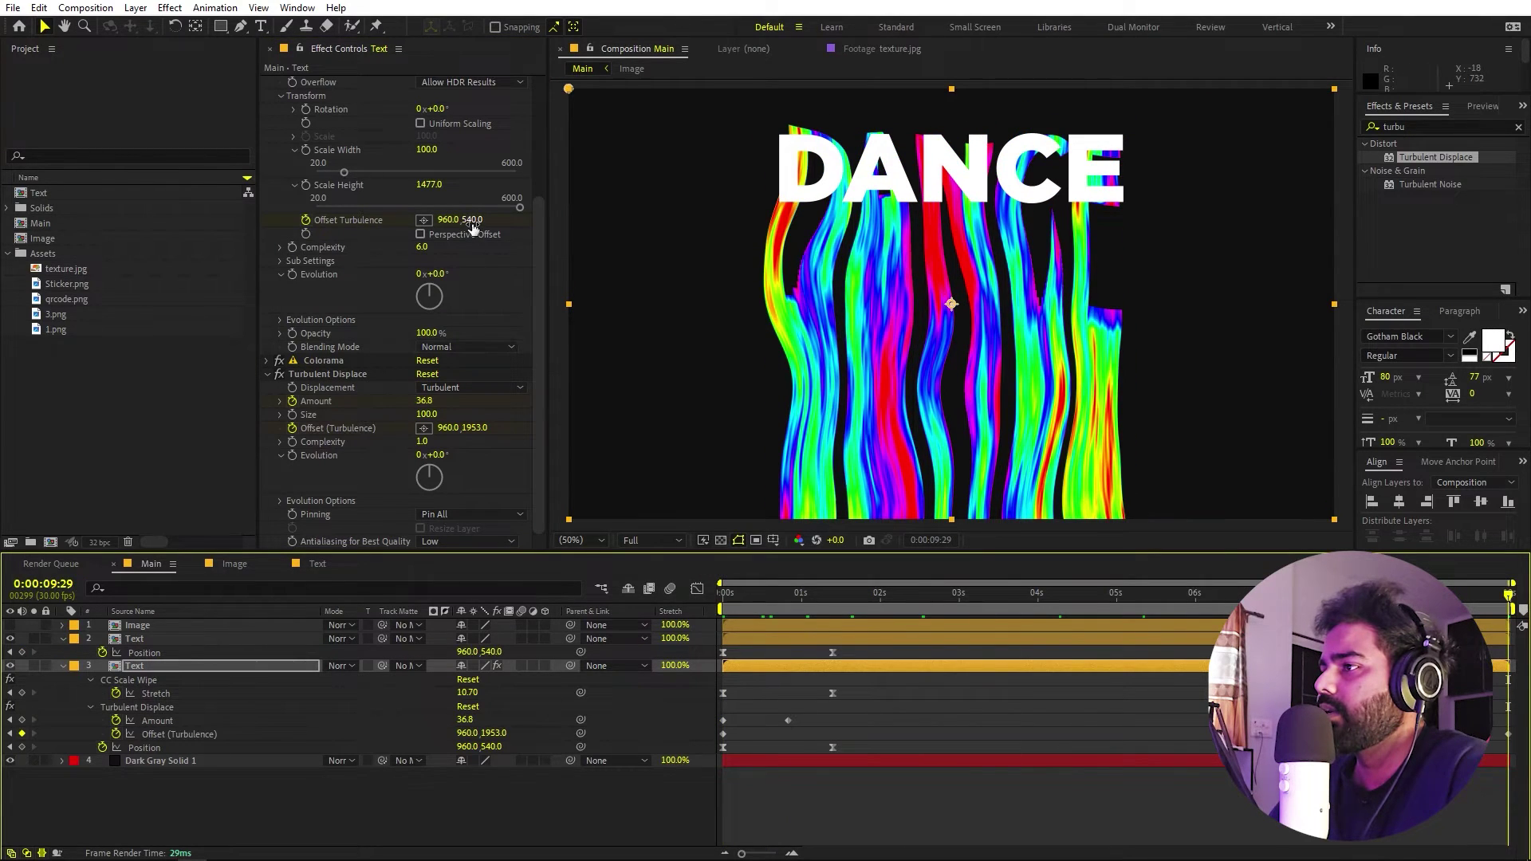
{"action": "left_click_drag", "start_coordinate": [473, 229], "coordinate": [806, 303]}
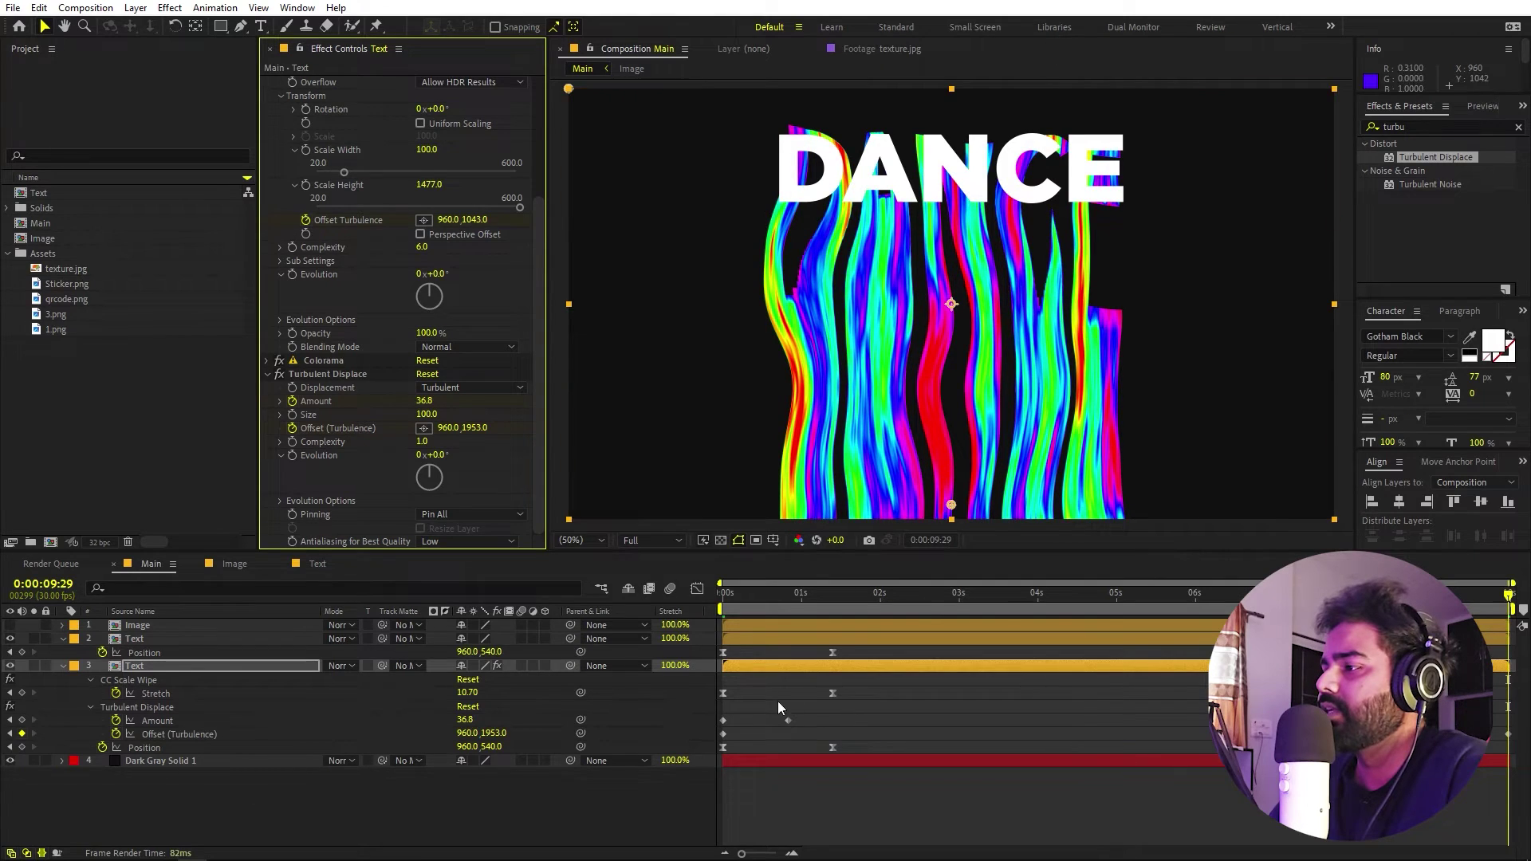
{"action": "key", "text": "Home"}
{"action": "key", "text": "space"}
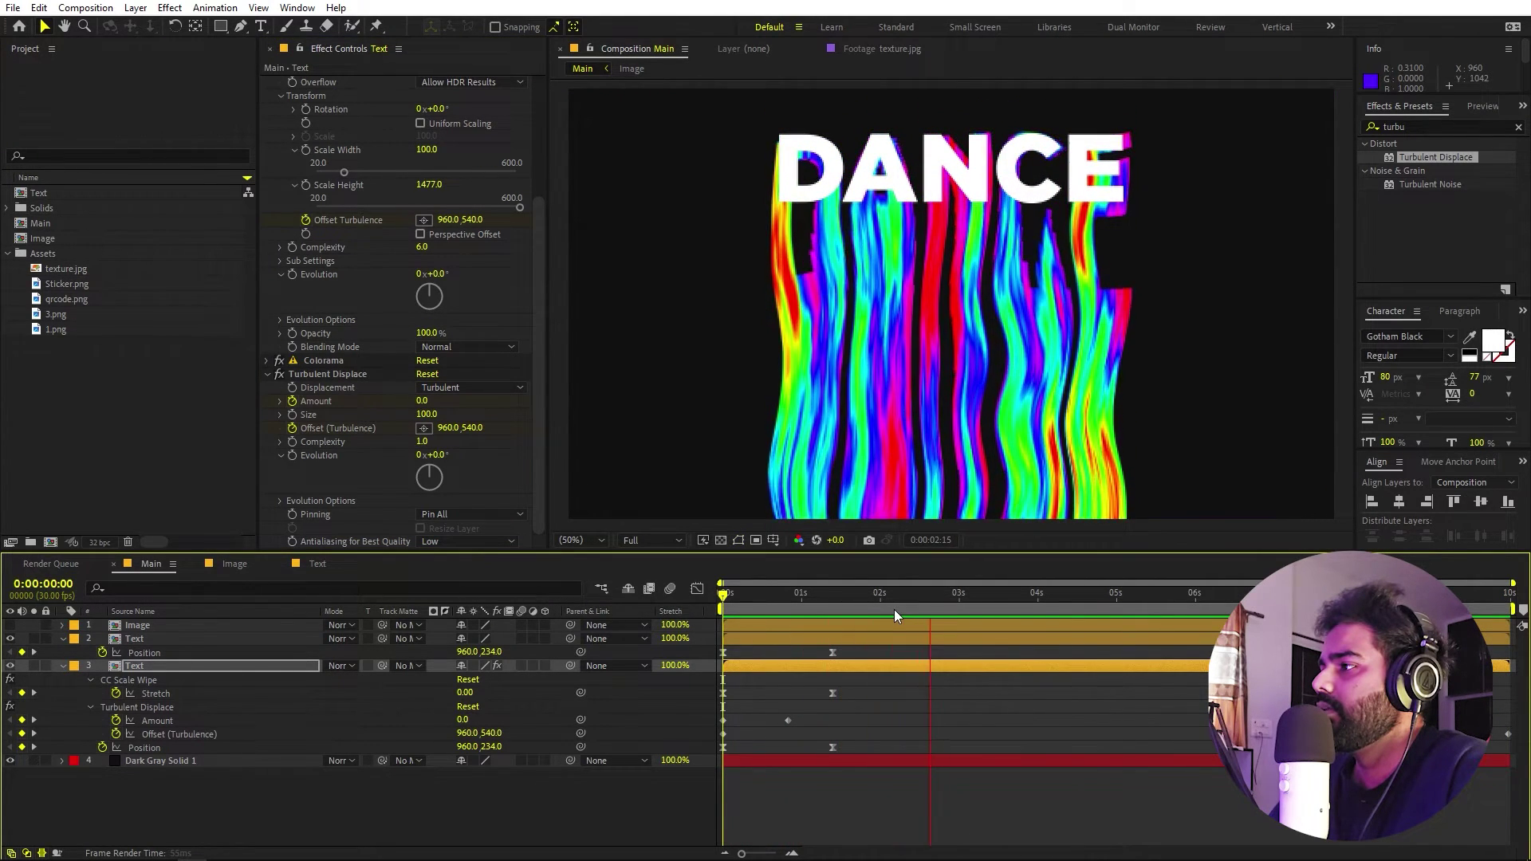
{"action": "key", "text": "space"}
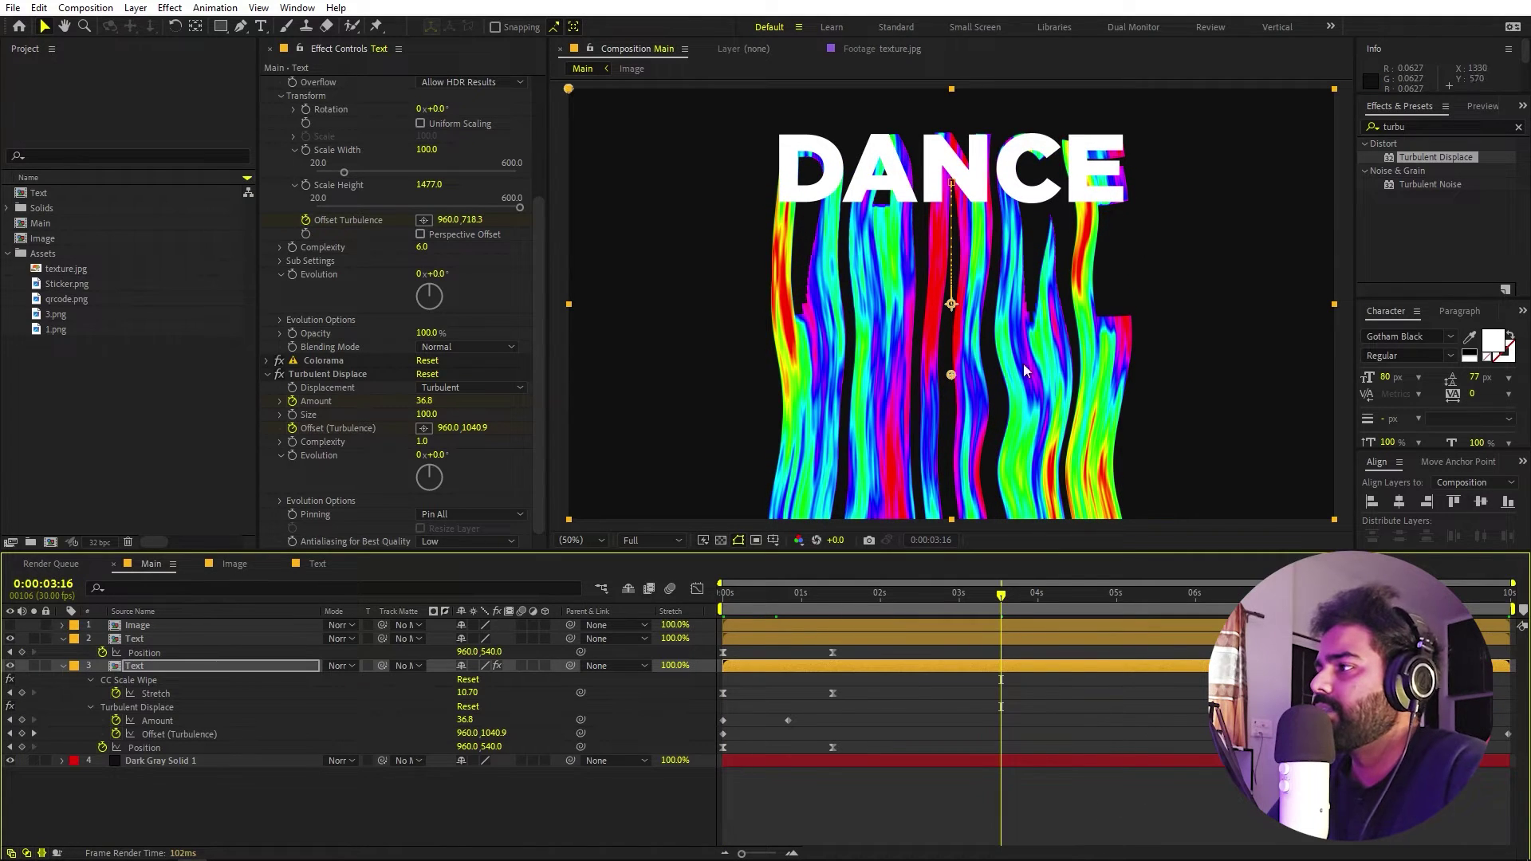
{"action": "left_click", "coordinate": [64, 639]}
{"action": "left_click", "coordinate": [64, 653]}
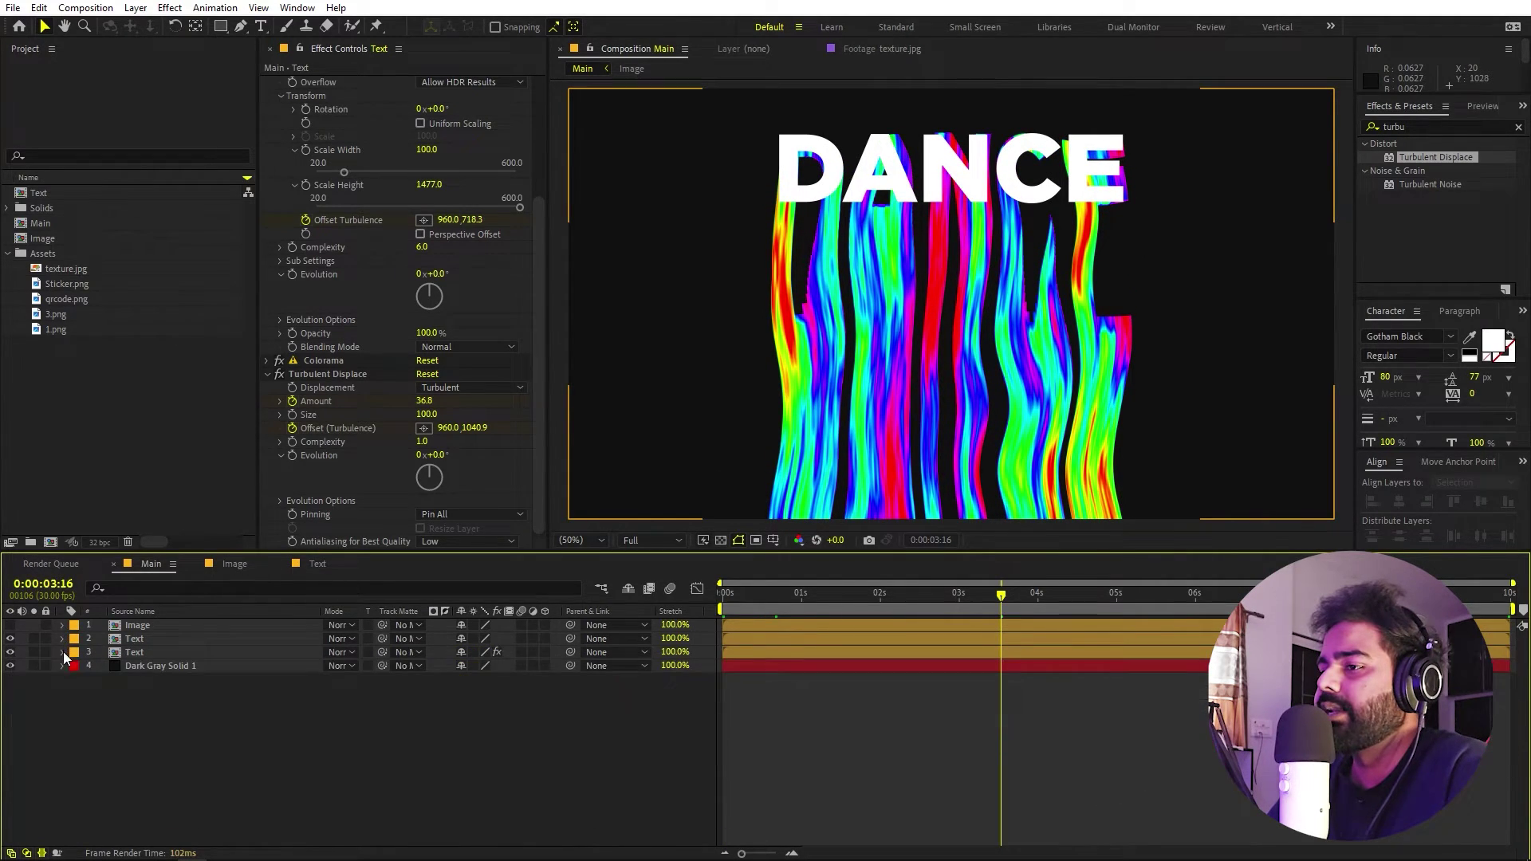
- Show the Image layer and animate its Position from 960, 1418 at the first frame to 960, 540 at about 1.7 seconds, with Easy Ease
{"action": "left_click", "coordinate": [11, 626]}
{"action": "left_click", "coordinate": [170, 625]}
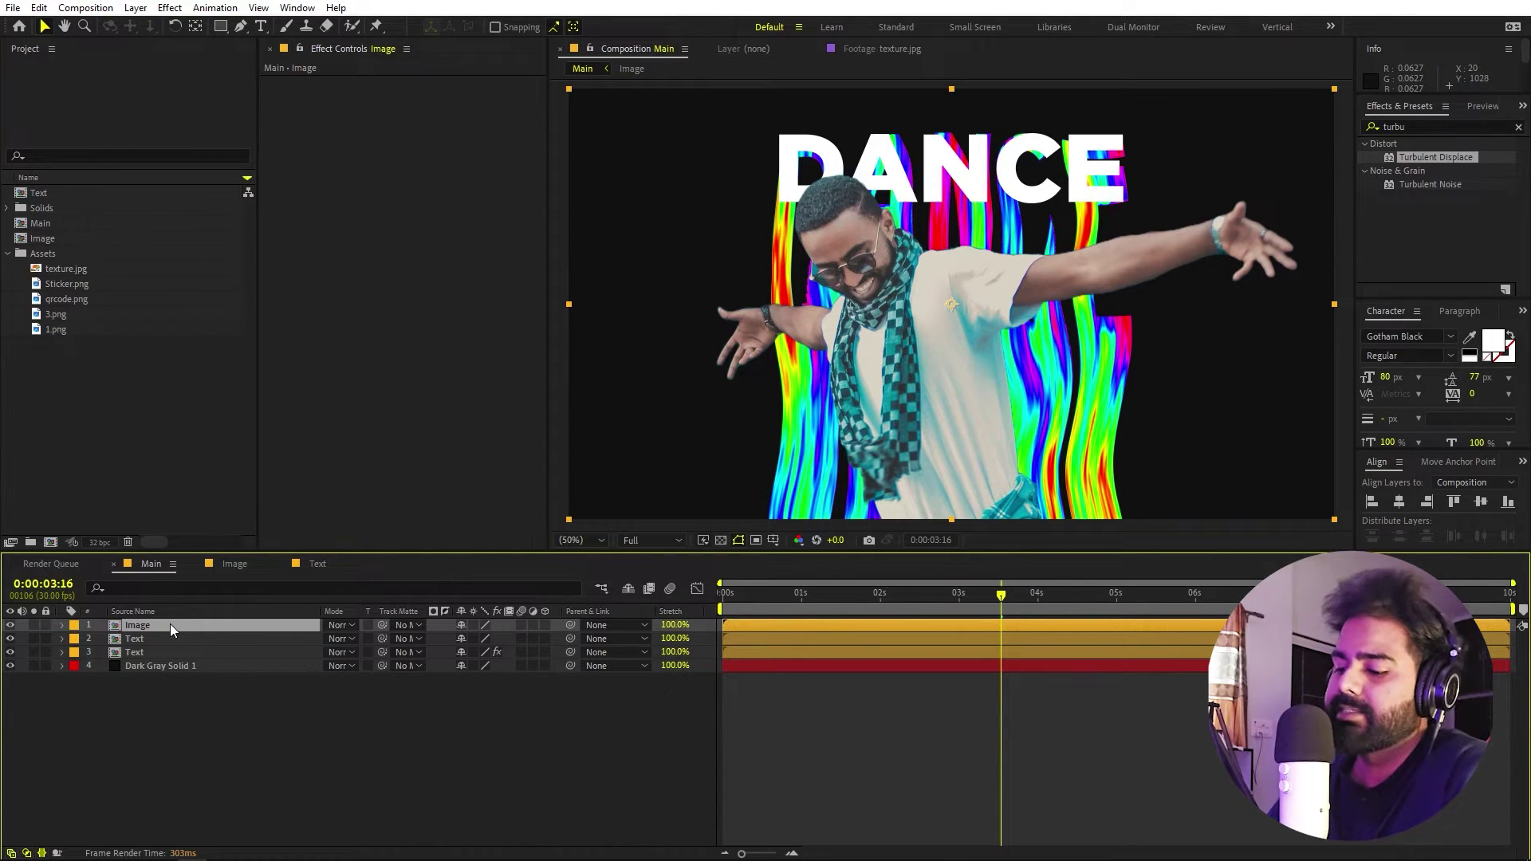
{"action": "key", "text": "p"}
{"action": "left_click", "coordinate": [102, 638]}
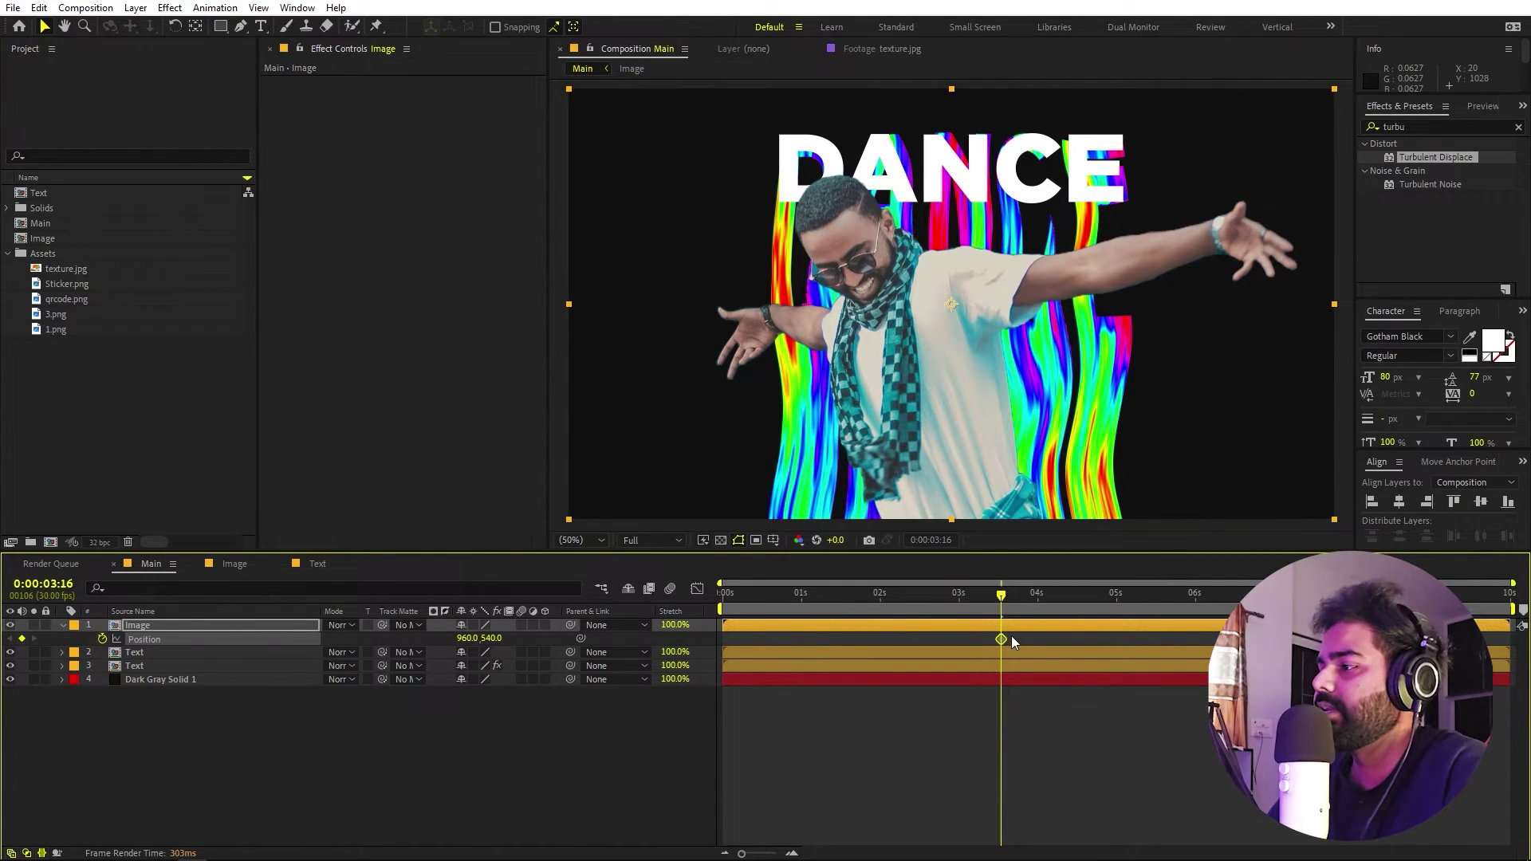
{"action": "key", "text": "Home"}
{"action": "left_click_drag", "start_coordinate": [1064, 320], "coordinate": [615, 621]}
{"action": "key", "text": "F9"}
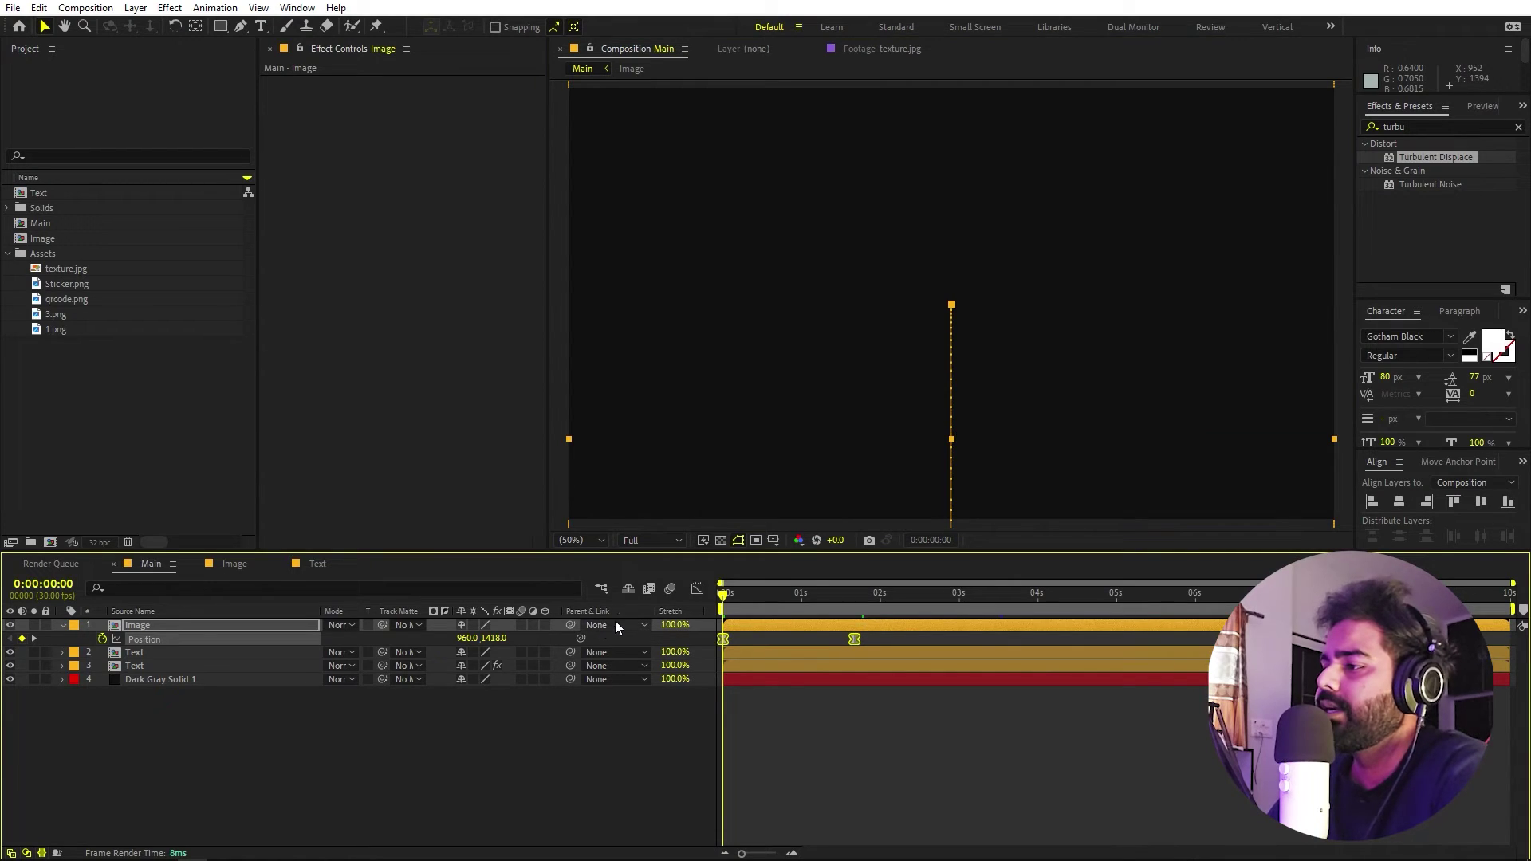
- Reshape the Image layer's Position graph for a fast start and a long slow-down into the last keyframe, and preview it
{"action": "left_click", "coordinate": [697, 590]}
{"action": "left_click_drag", "start_coordinate": [832, 808], "coordinate": [730, 807]}
{"action": "left_click", "coordinate": [697, 590]}
{"action": "key", "text": "space"}
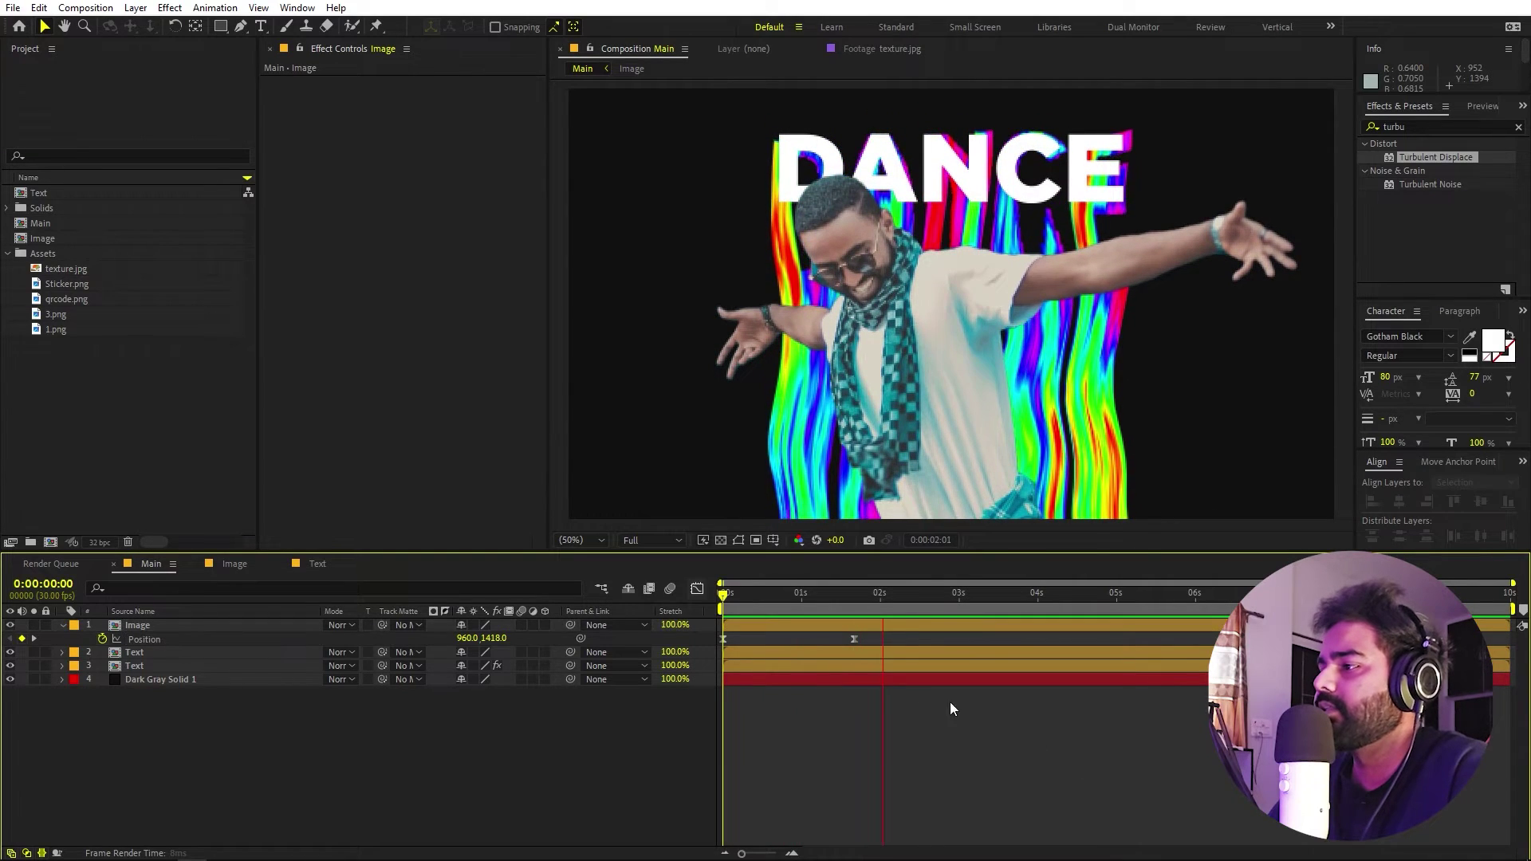
{"action": "key", "text": "space"}
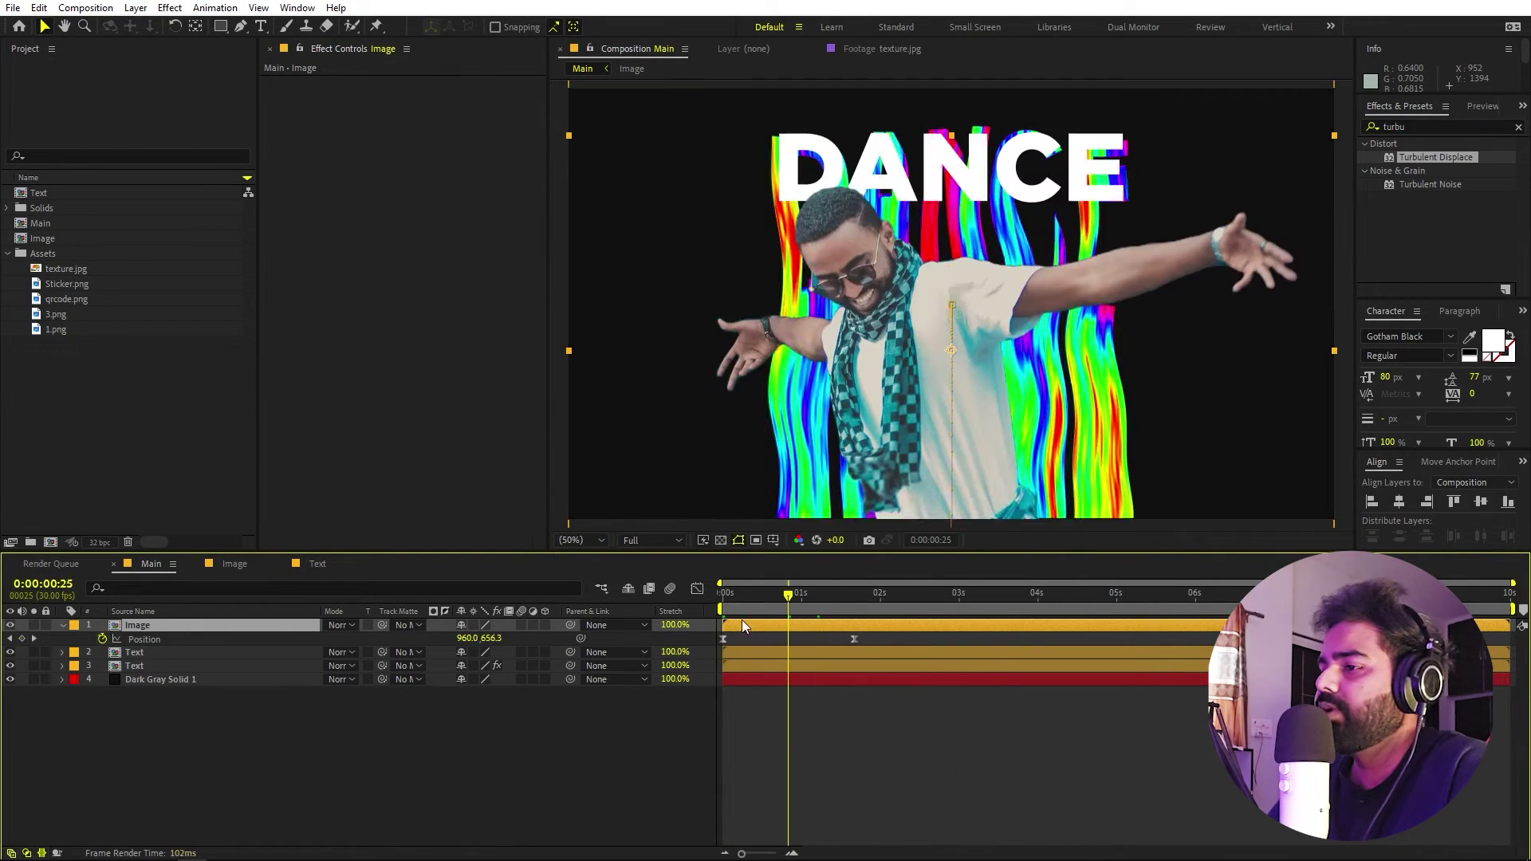
- Duplicate the Image layer and shift the upper copy slightly later in time
{"action": "key", "text": "ctrl+d"}
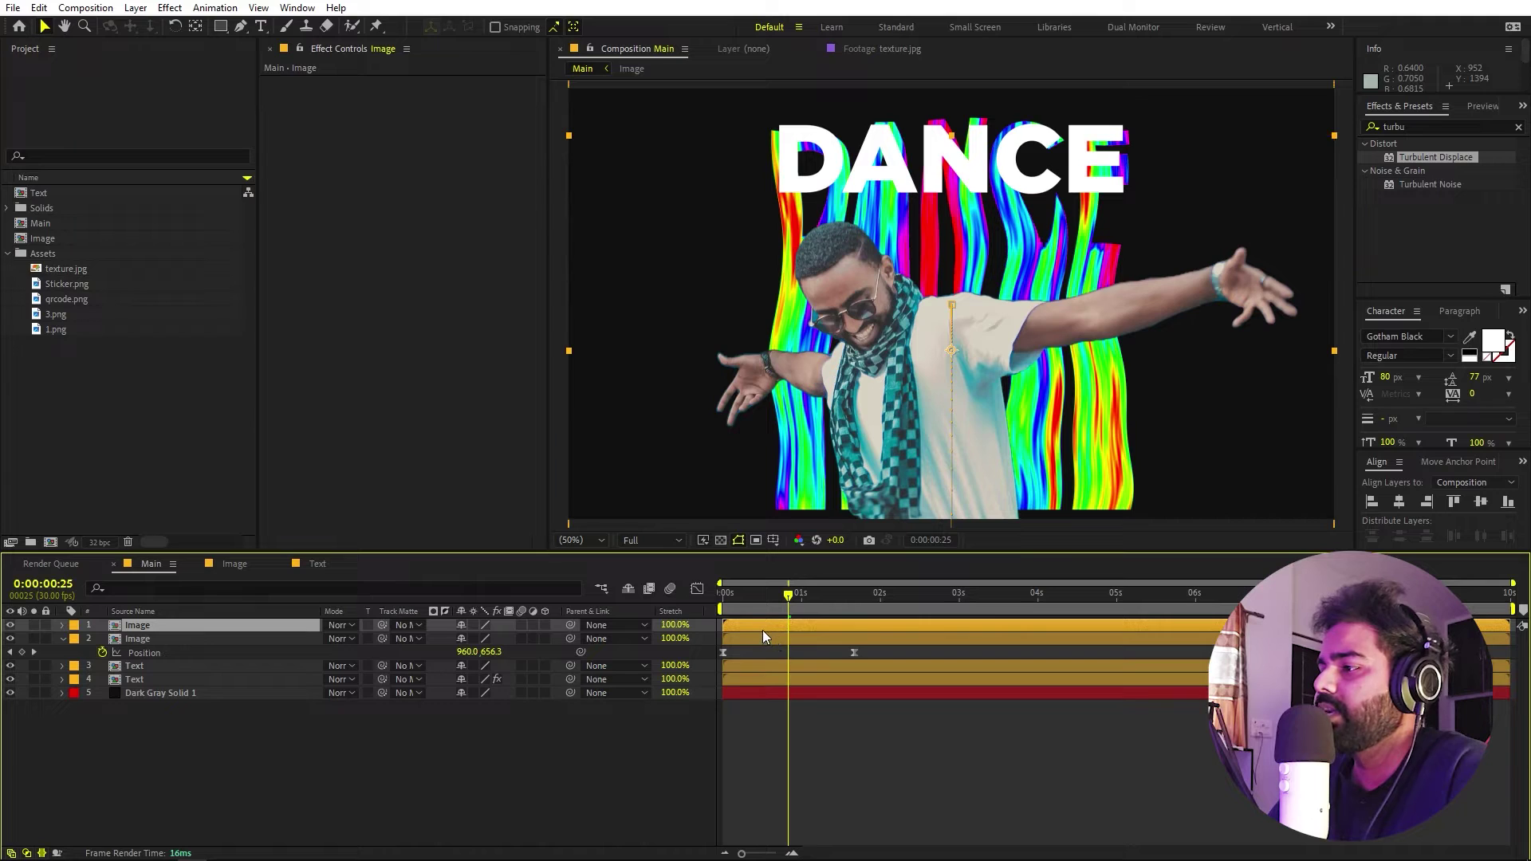
{"action": "left_click_drag", "start_coordinate": [763, 627], "coordinate": [767, 627]}
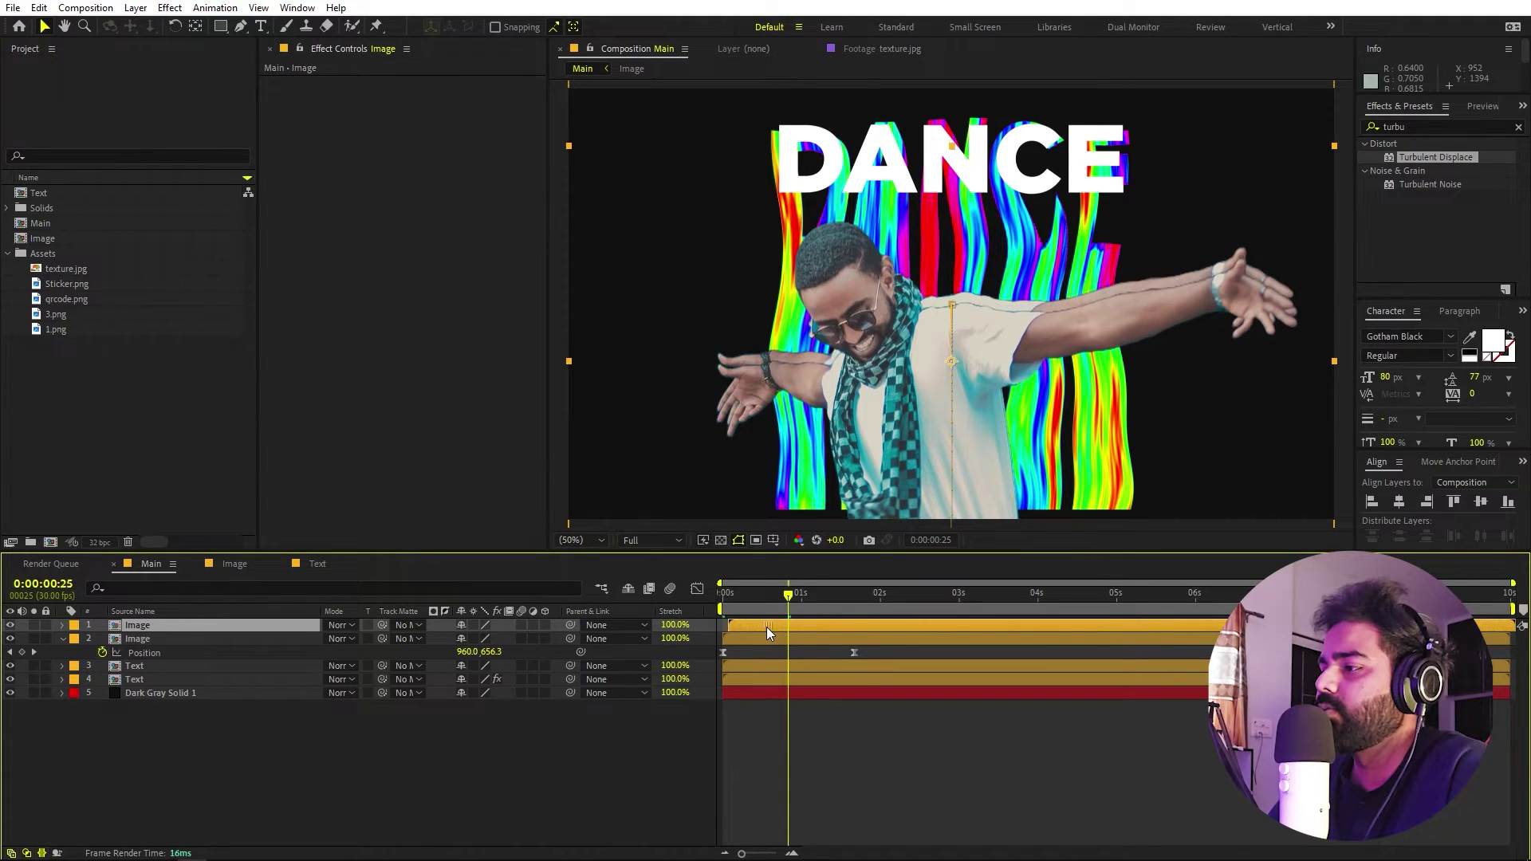
- Apply a Fill effect to the lower Image layer, set its color to yellow FFD200, and preview the animation
{"action": "key", "text": "ctrl+5"}
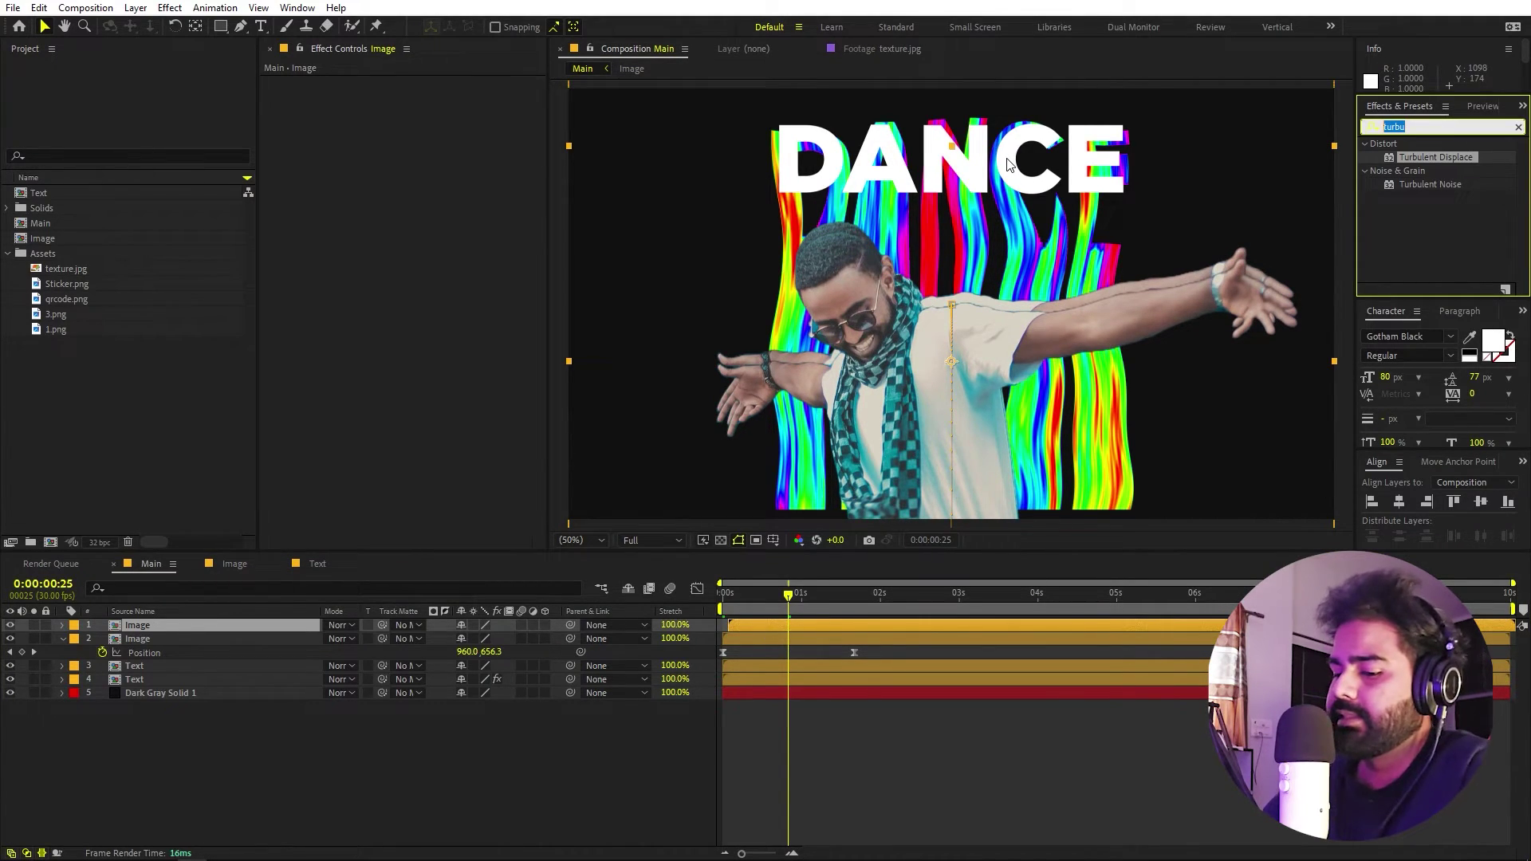
{"action": "type", "text": "fill"}
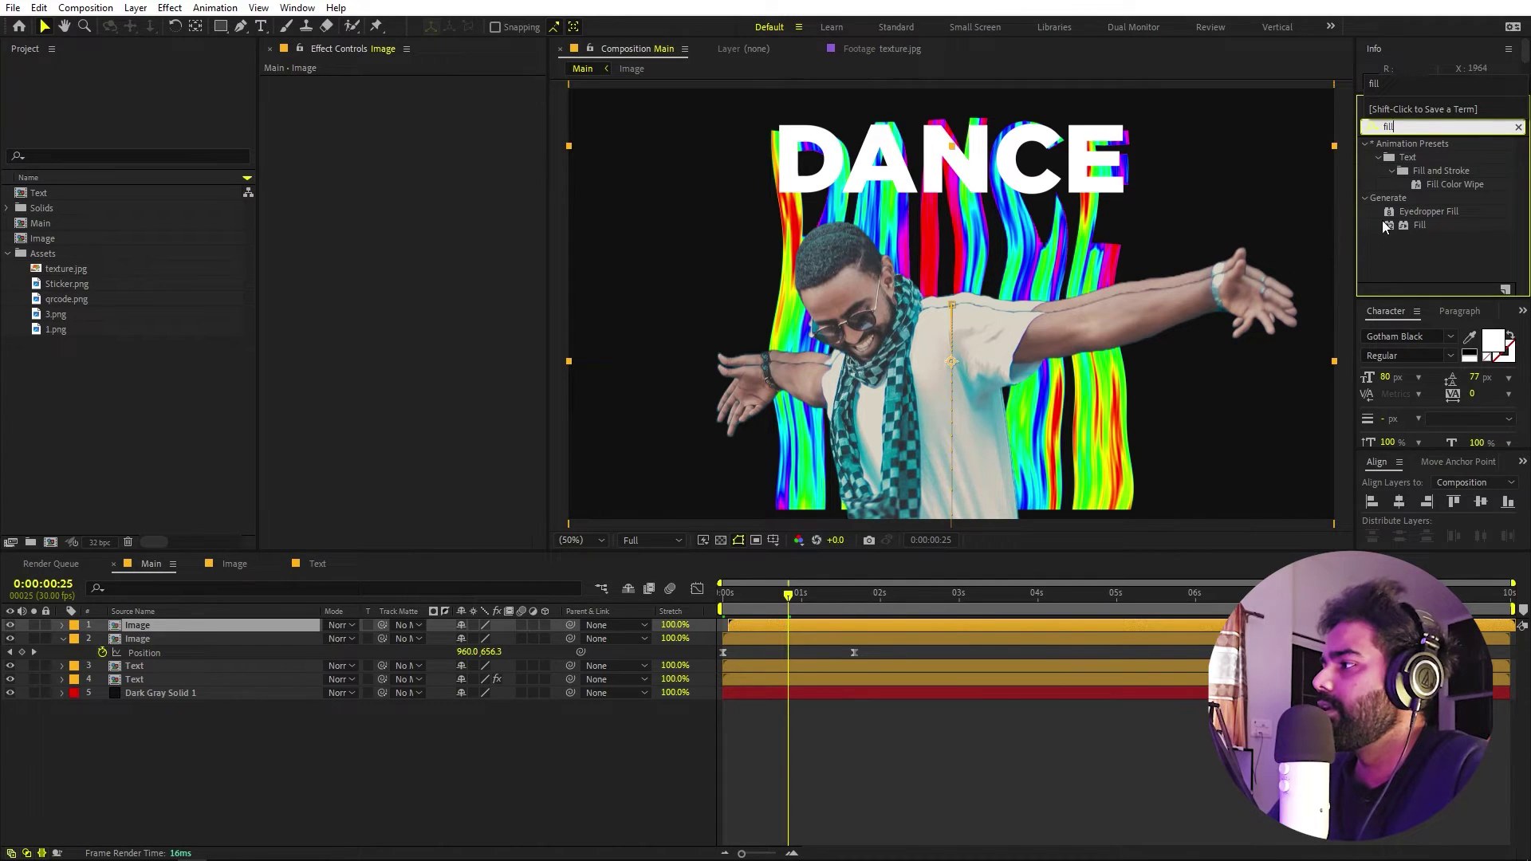
{"action": "left_click", "coordinate": [1404, 225]}
{"action": "left_click_drag", "start_coordinate": [140, 545], "coordinate": [191, 639]}
{"action": "left_click", "coordinate": [421, 124]}
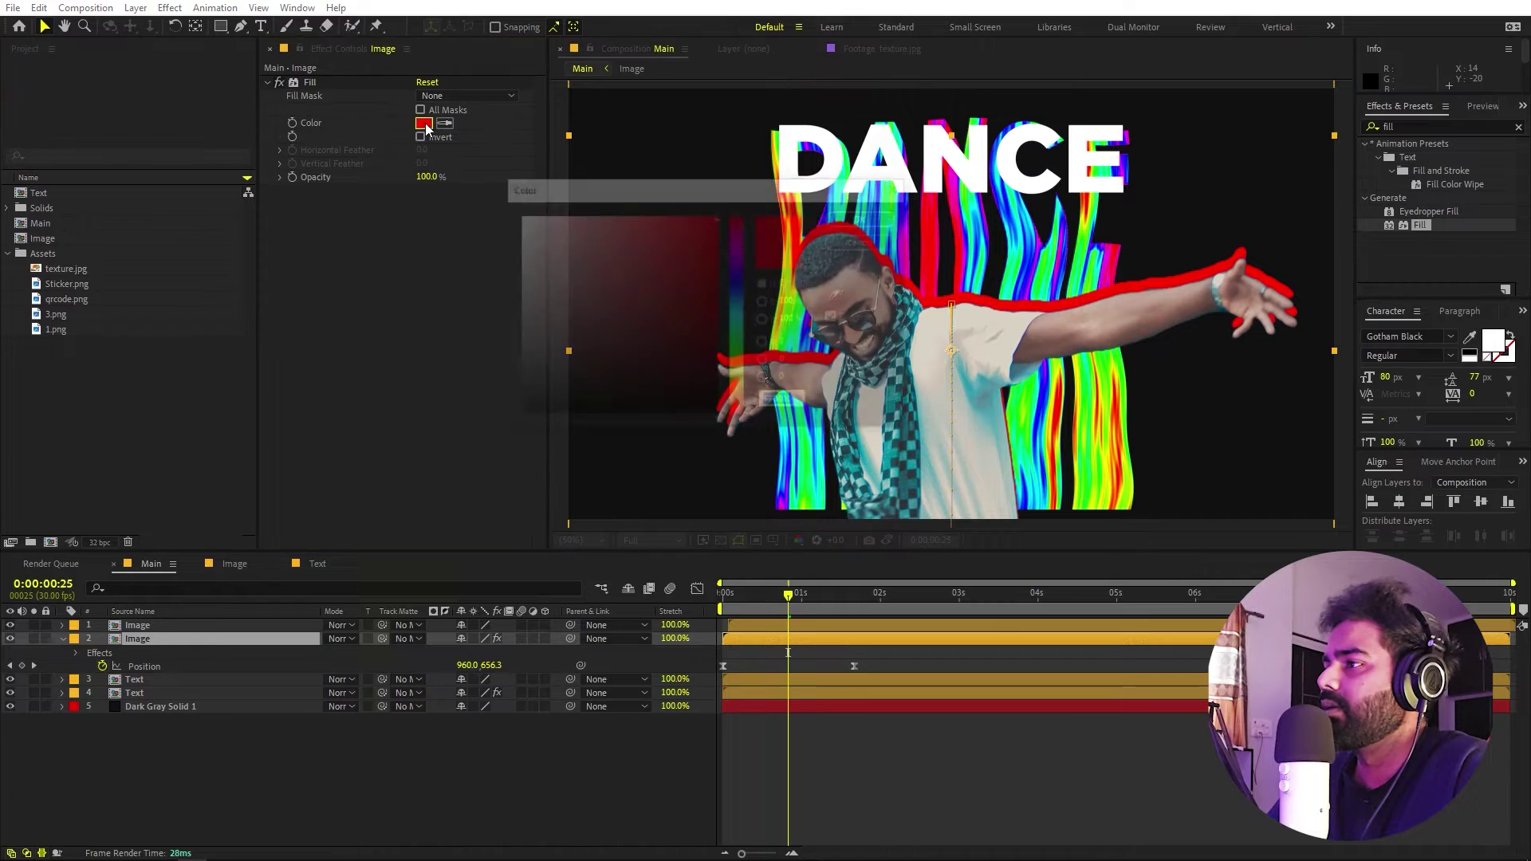
{"action": "left_click_drag", "start_coordinate": [746, 375], "coordinate": [743, 390]}
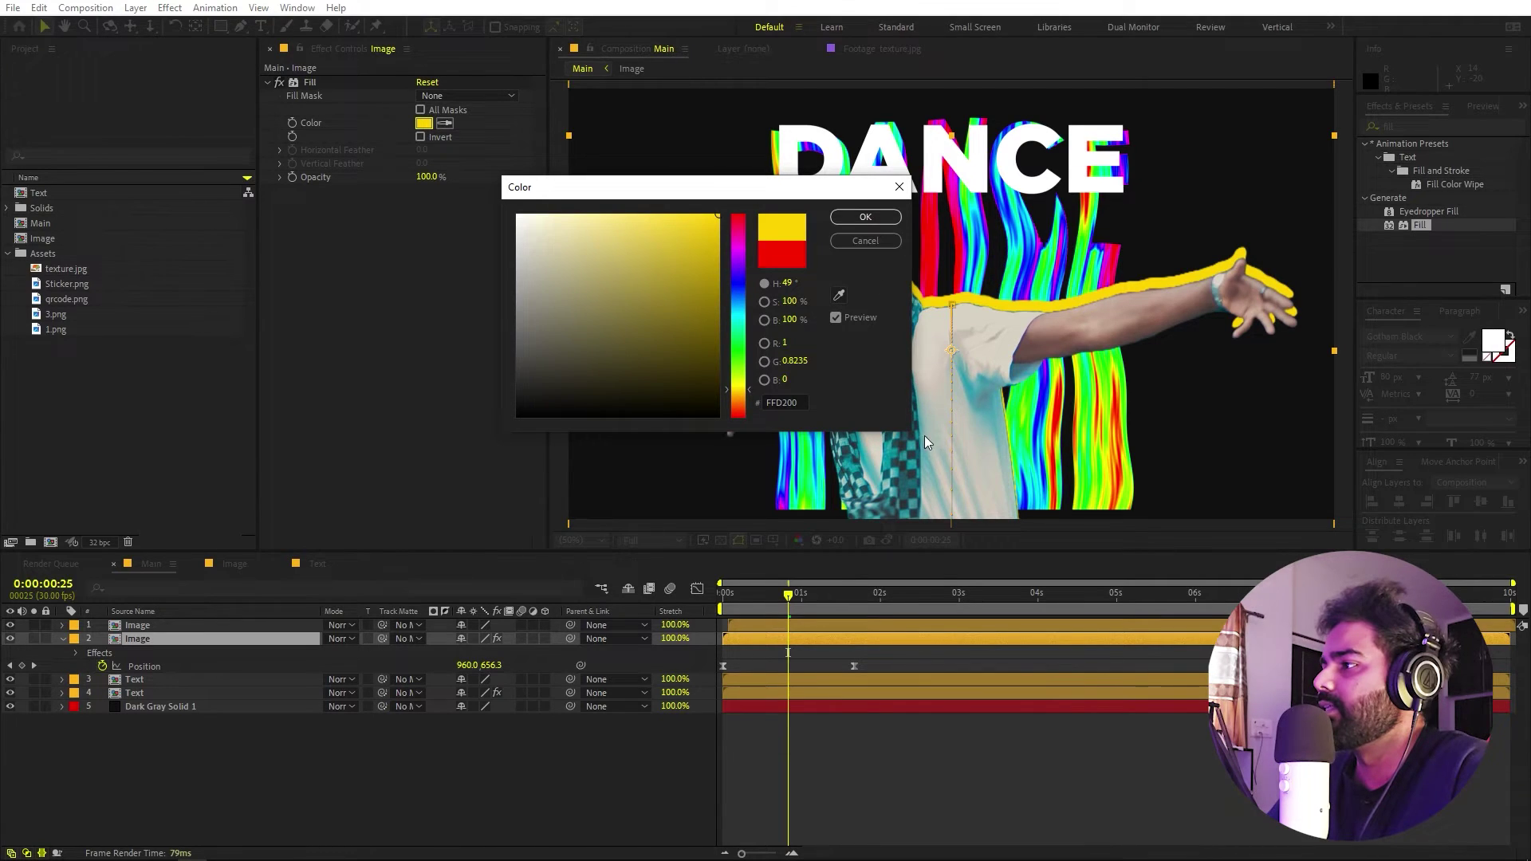
{"action": "left_click", "coordinate": [878, 214]}
{"action": "left_click", "coordinate": [969, 753]}
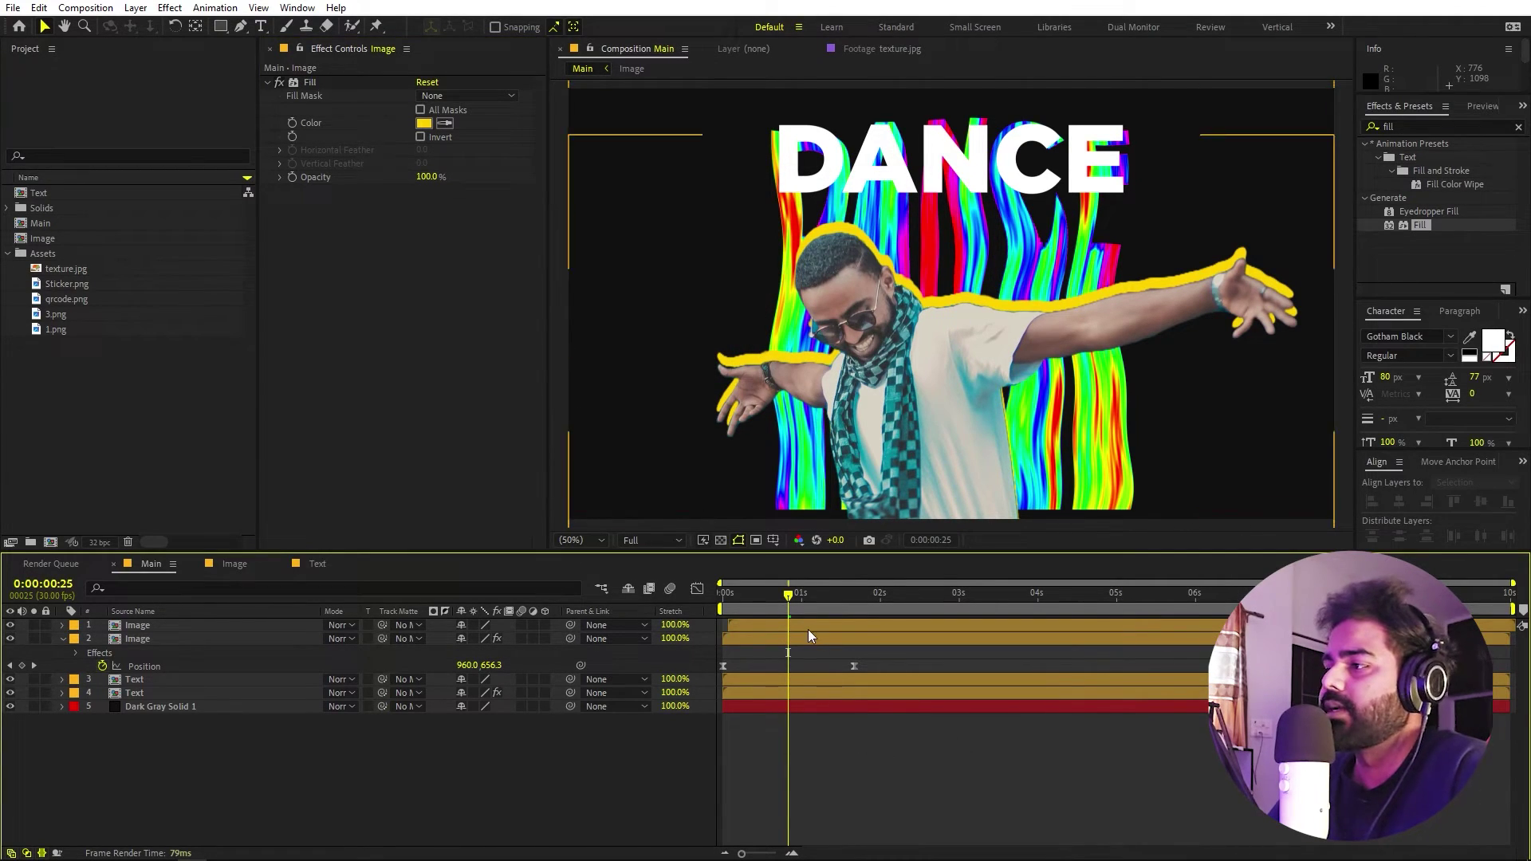
{"action": "key", "text": "space"}
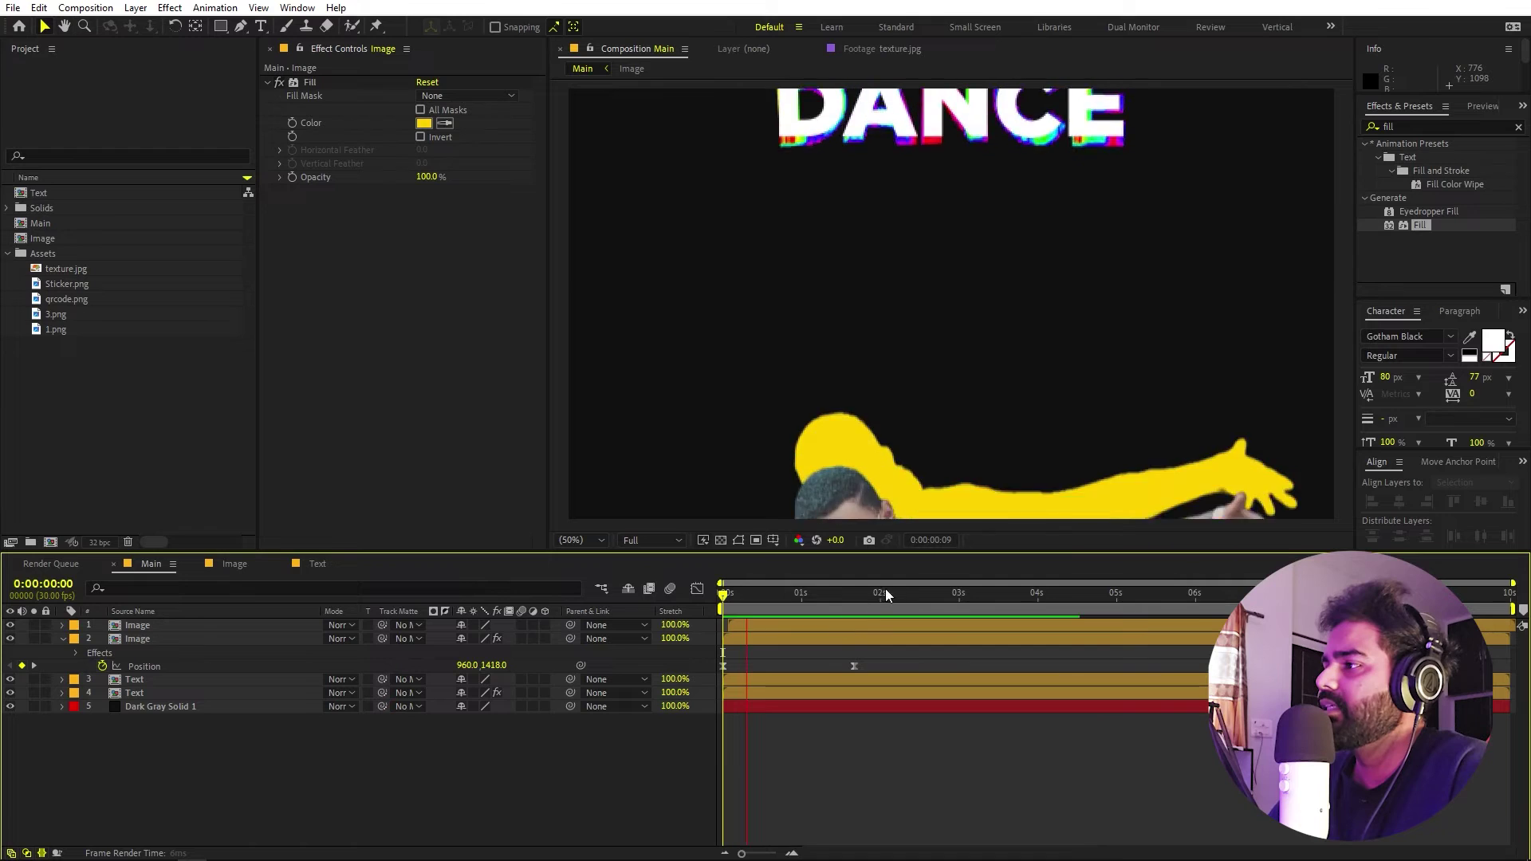
- Add an adjustment layer above all layers in the Main composition
{"action": "right_click", "coordinate": [337, 802]}
{"action": "mouse_move", "coordinate": [485, 611]}
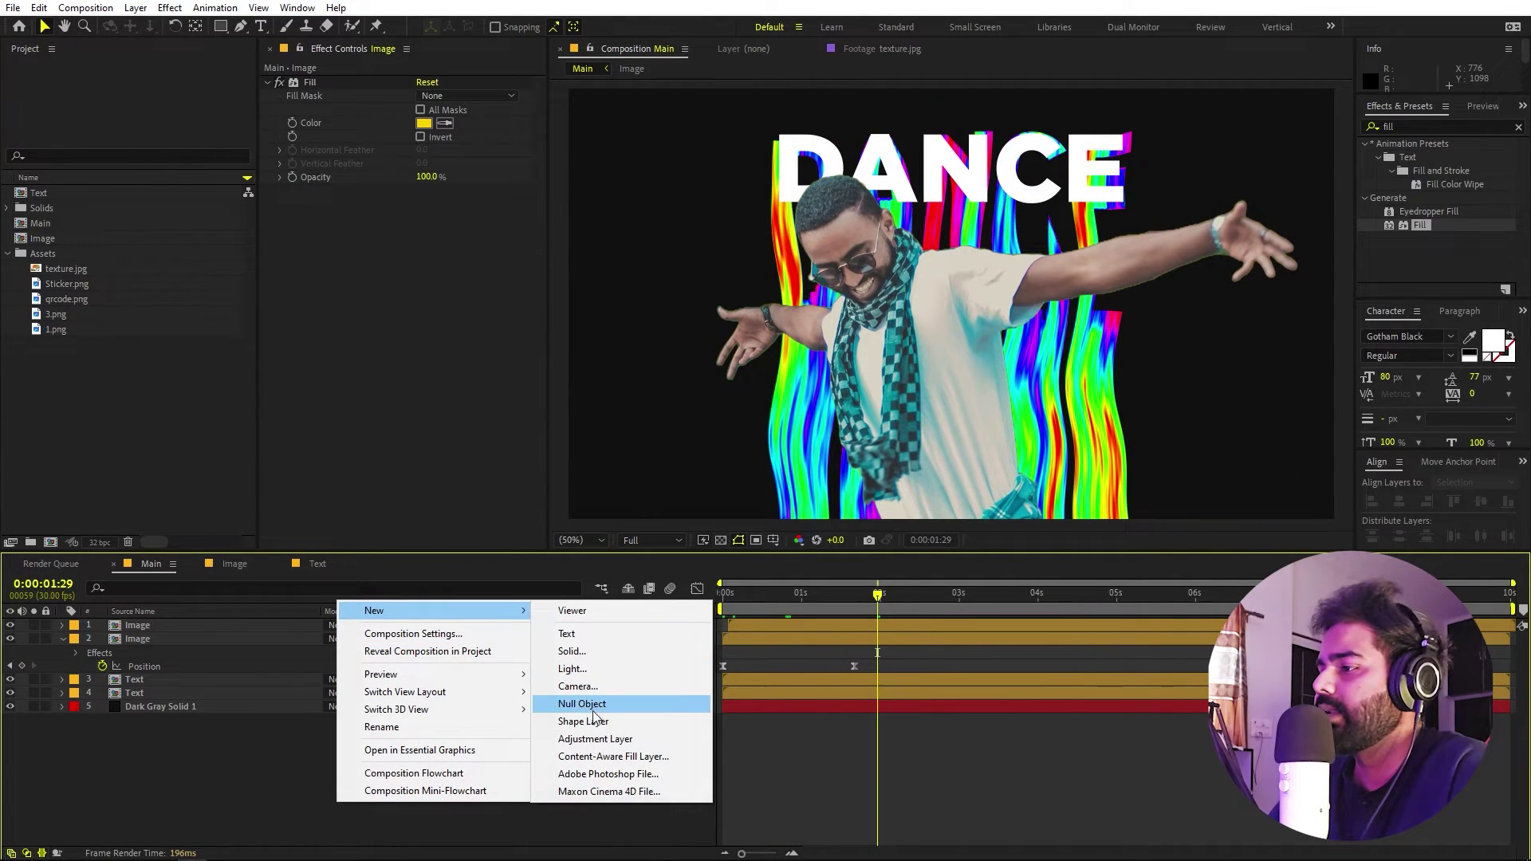
{"action": "left_click", "coordinate": [597, 740]}
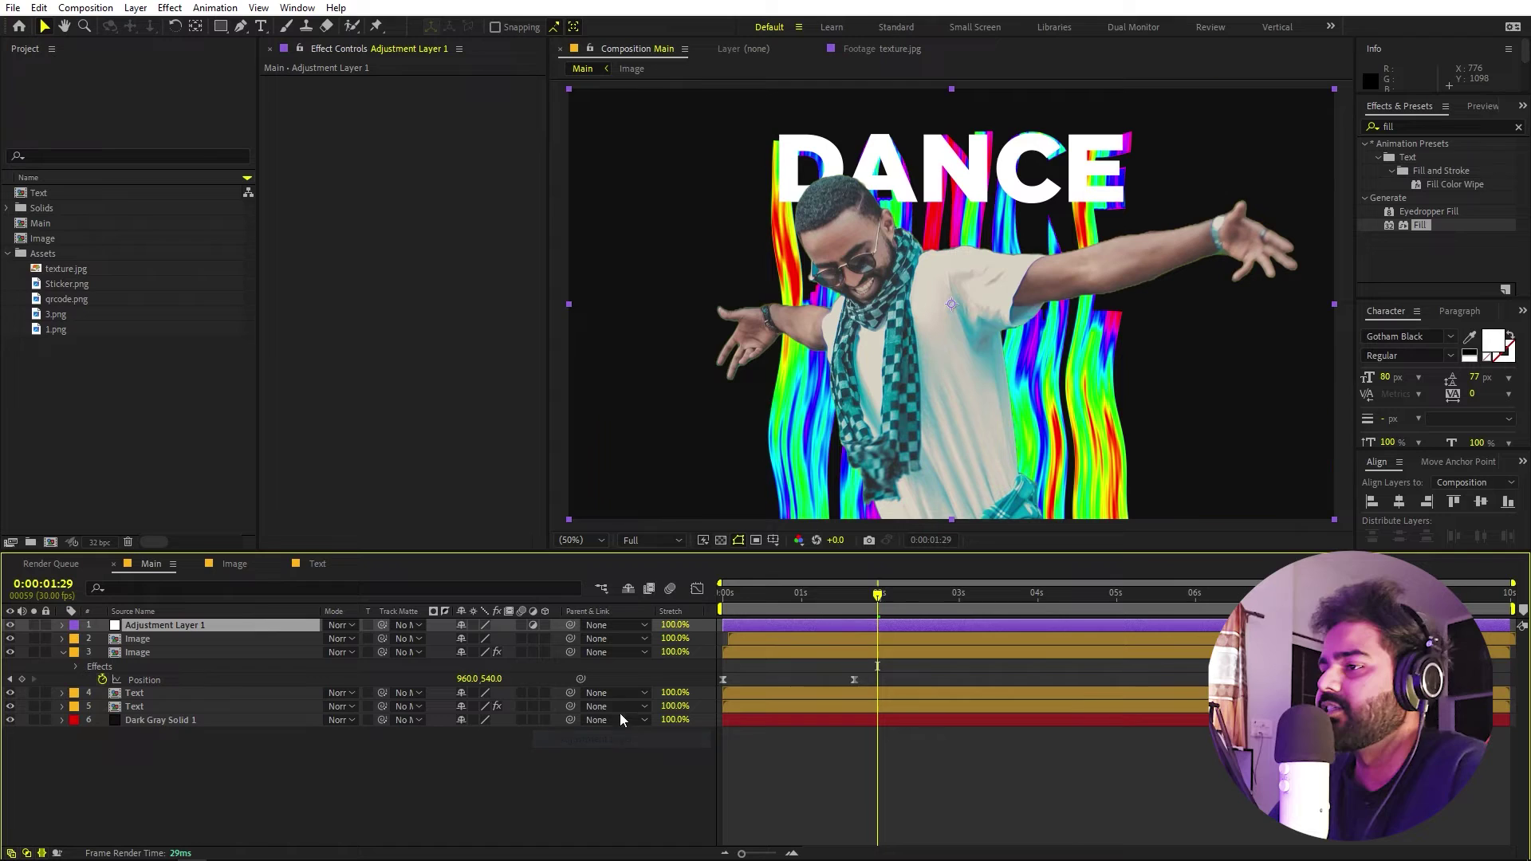
- Apply Posterize Time with a frame rate of 12 to the adjustment layer and preview the animation from the start
{"action": "left_click", "coordinate": [1440, 126]}
{"action": "type", "text": "po"}
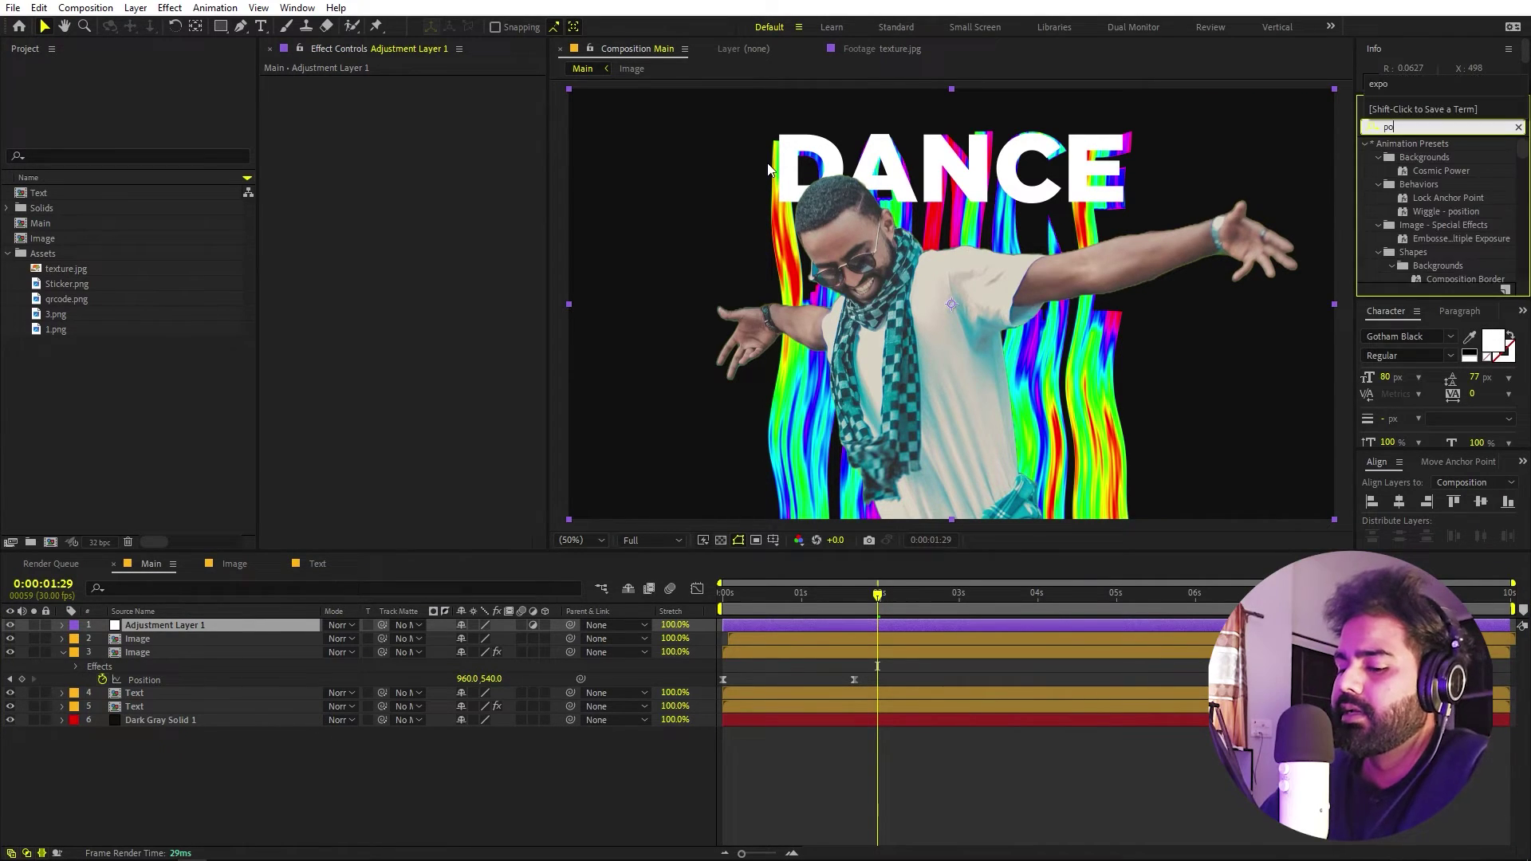
{"action": "type", "text": "ster"}
{"action": "left_click_drag", "start_coordinate": [1432, 184], "coordinate": [223, 620]}
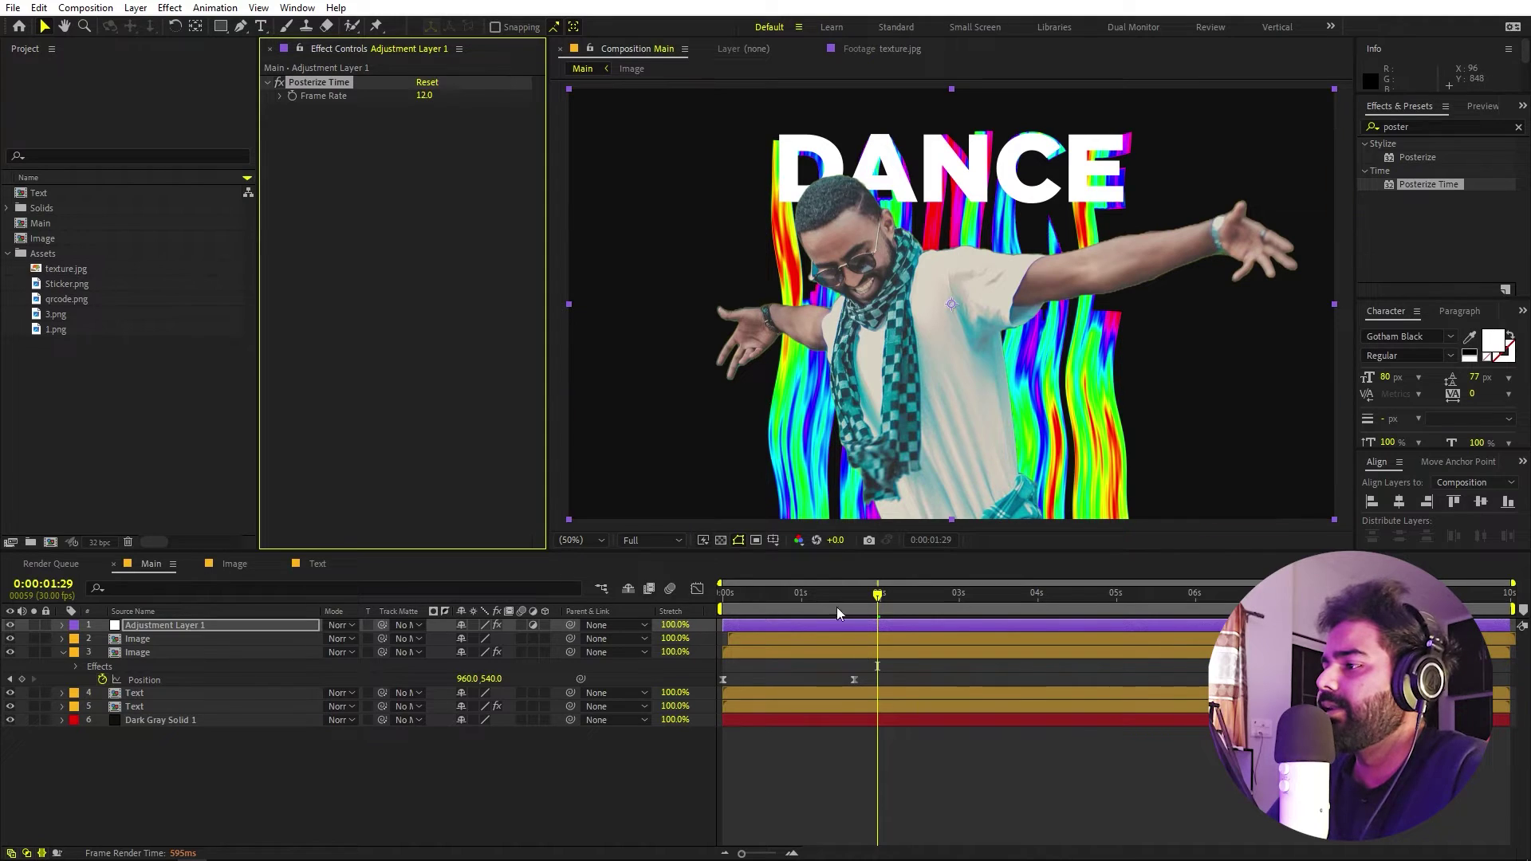
{"action": "key", "text": "Home"}
{"action": "key", "text": "space"}
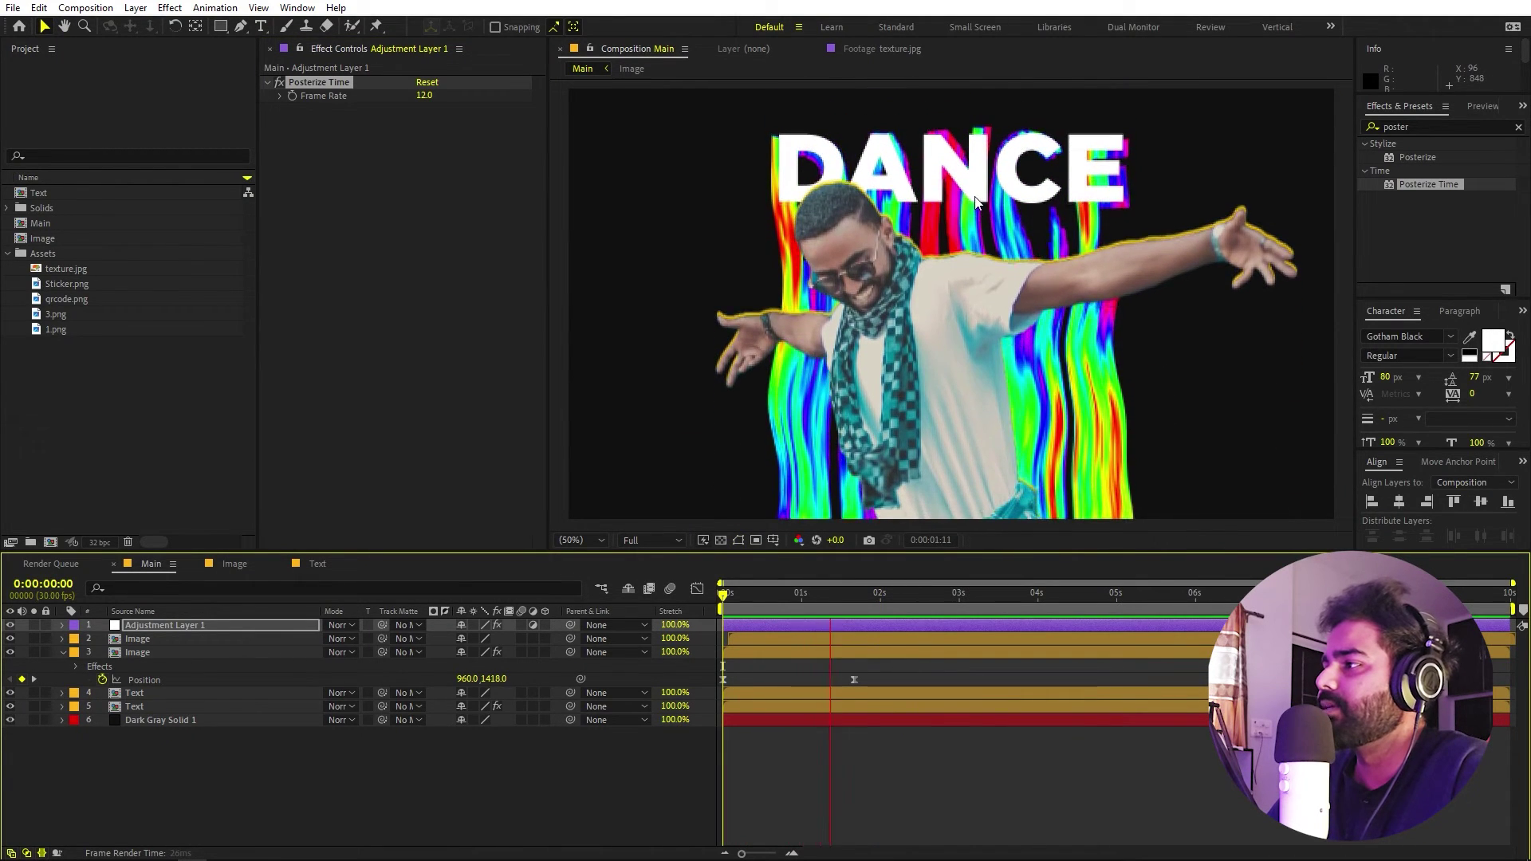
{"action": "key", "text": "space"}
{"action": "key", "text": "space"}
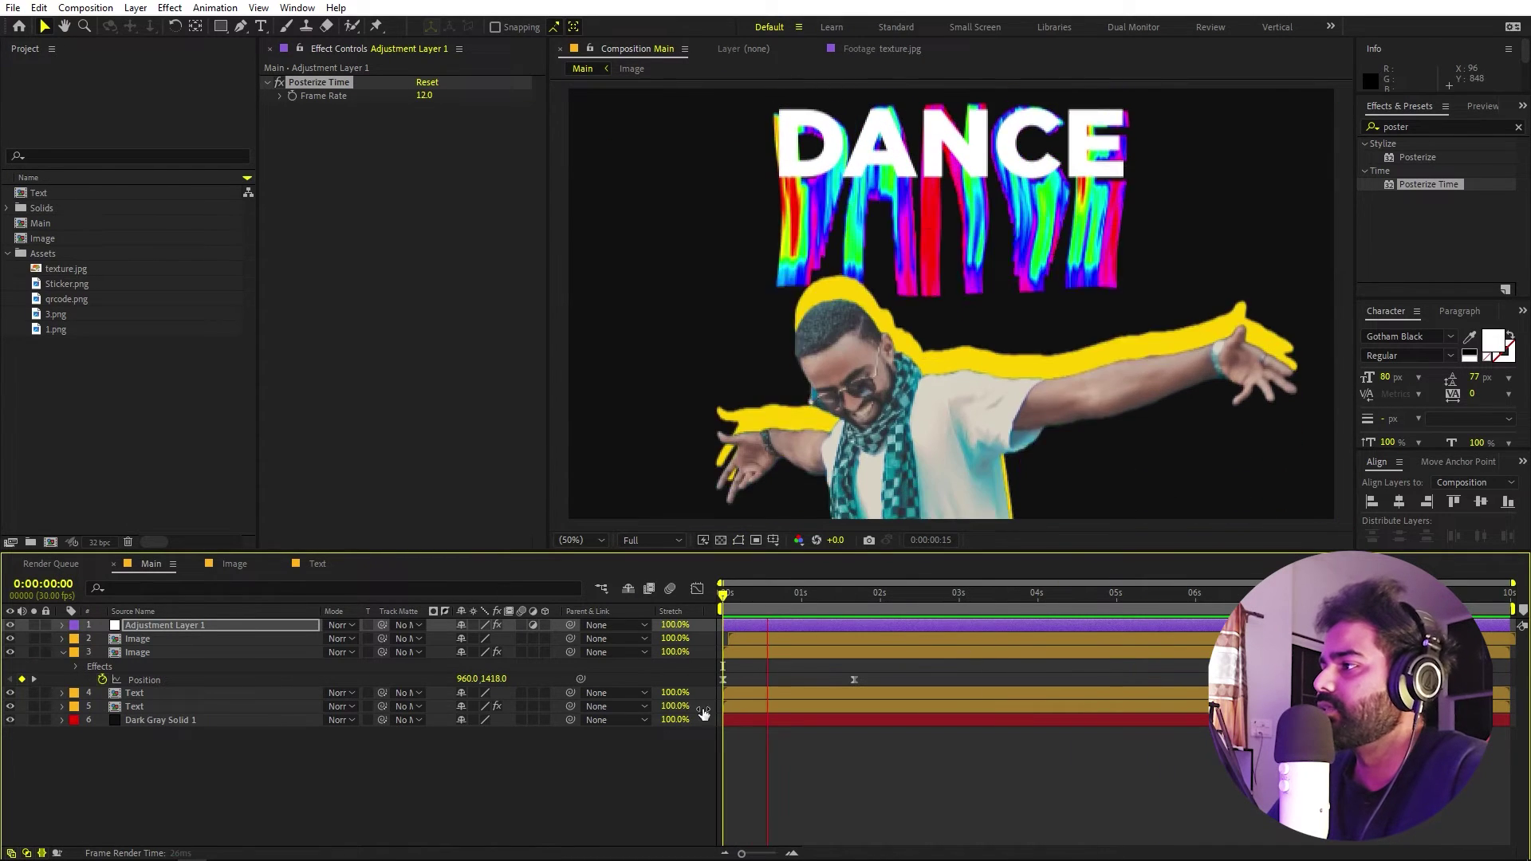
{"action": "left_click", "coordinate": [888, 794]}
- Place qrcode.png as the uppermost layer of the Main composition and set its scale to 20%
{"action": "left_click", "coordinate": [94, 448]}
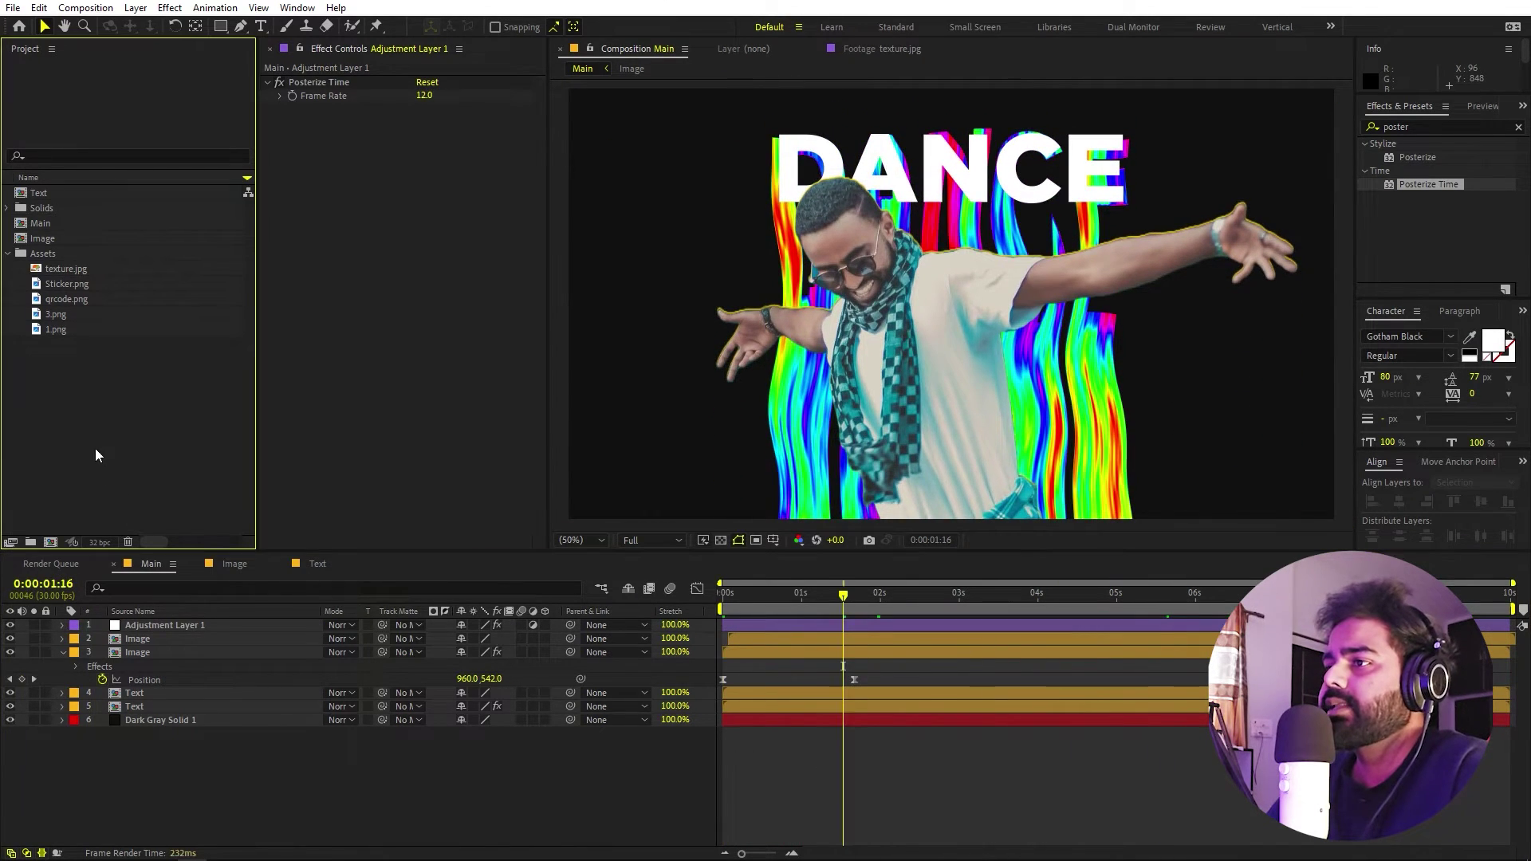
{"action": "left_click", "coordinate": [41, 332]}
{"action": "left_click", "coordinate": [55, 300]}
{"action": "left_click_drag", "start_coordinate": [58, 298], "coordinate": [157, 624]}
{"action": "key", "text": "s"}
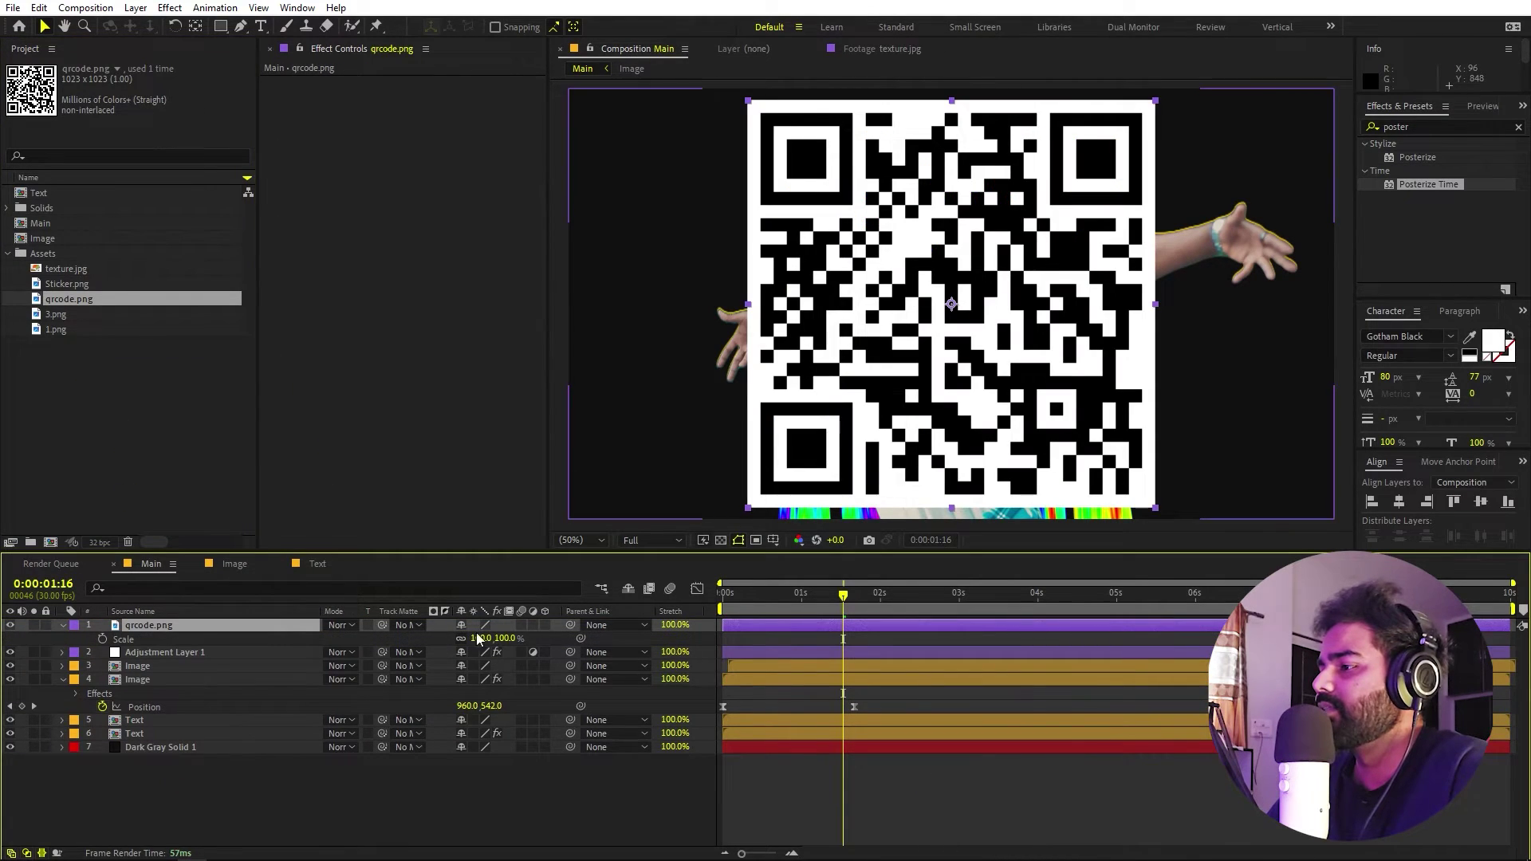
{"action": "left_click_drag", "start_coordinate": [482, 639], "coordinate": [417, 639]}
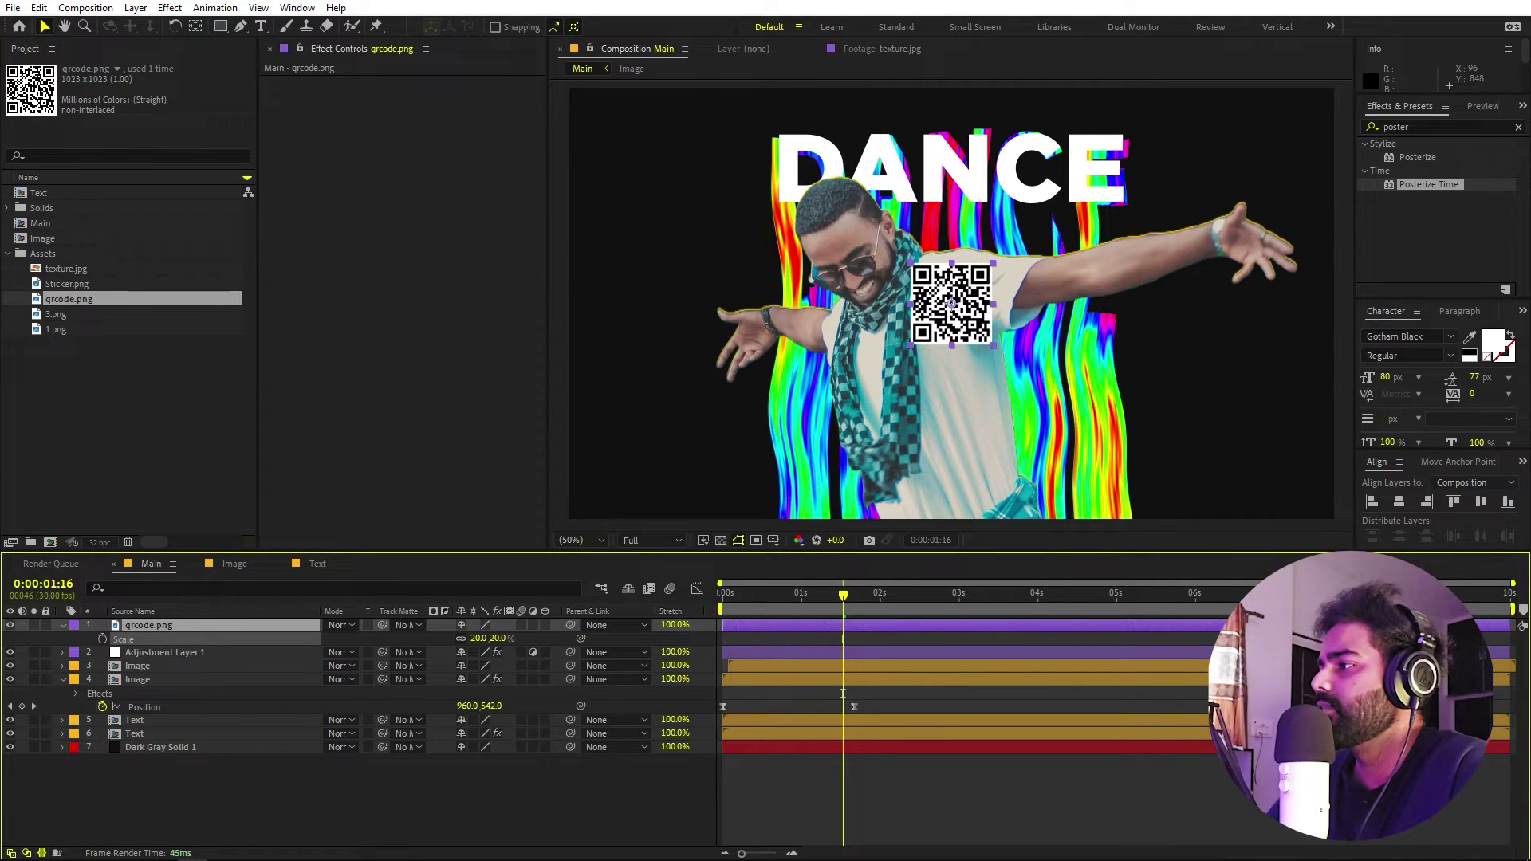
{"action": "key", "text": "Return"}
- Align the QR code to the composition's upper-left corner and nudge it inward from both edges
{"action": "left_click", "coordinate": [1372, 501]}
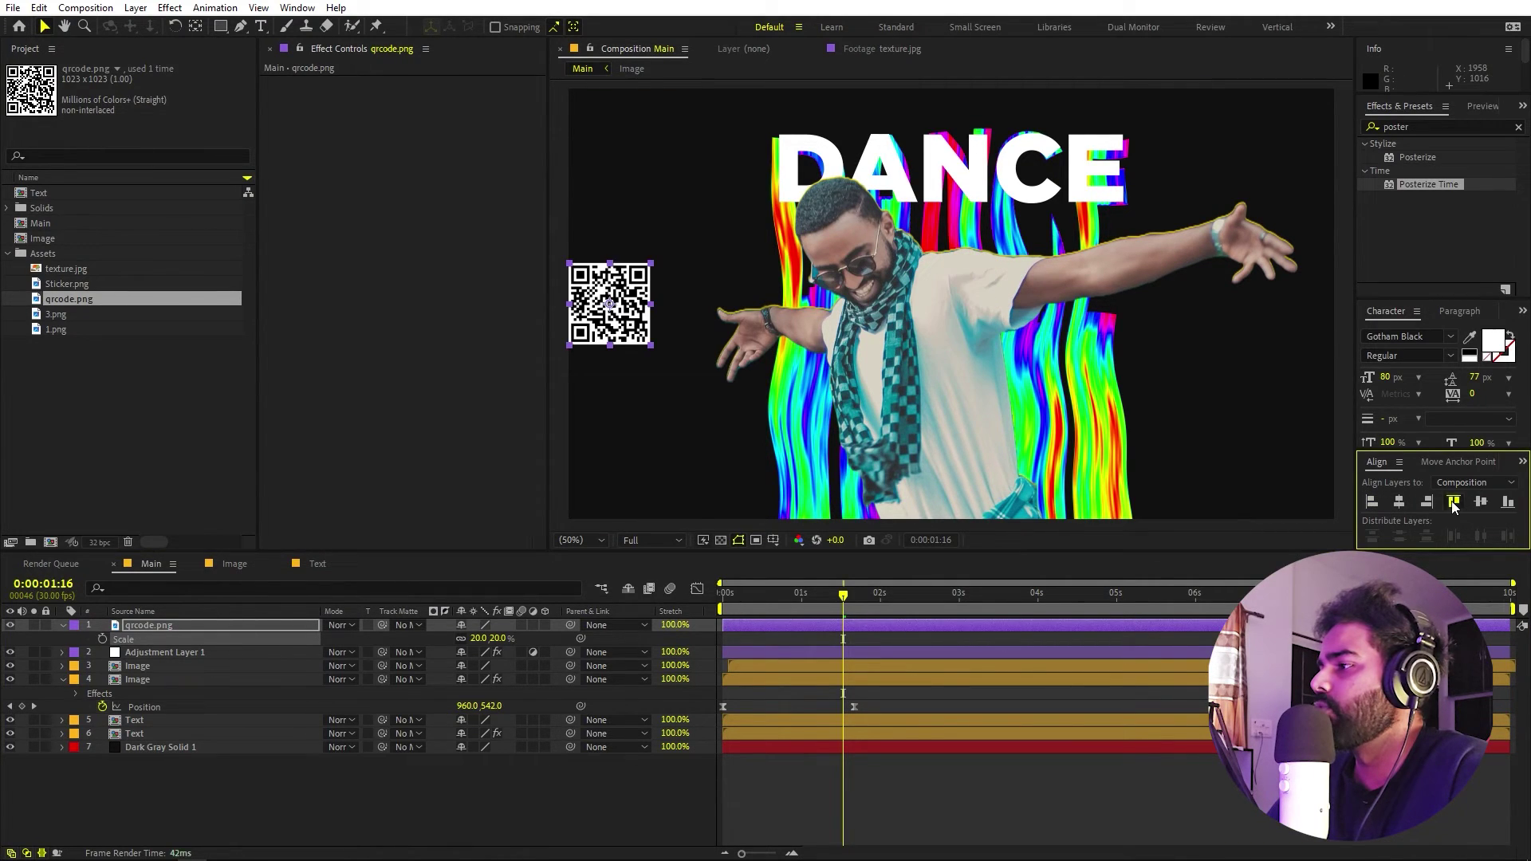
{"action": "left_click", "coordinate": [1454, 501]}
{"action": "key", "text": "shift+Right"}
{"action": "key", "text": "shift+Right"}
{"action": "key", "text": "shift+Down"}
{"action": "key", "text": "shift+Down"}
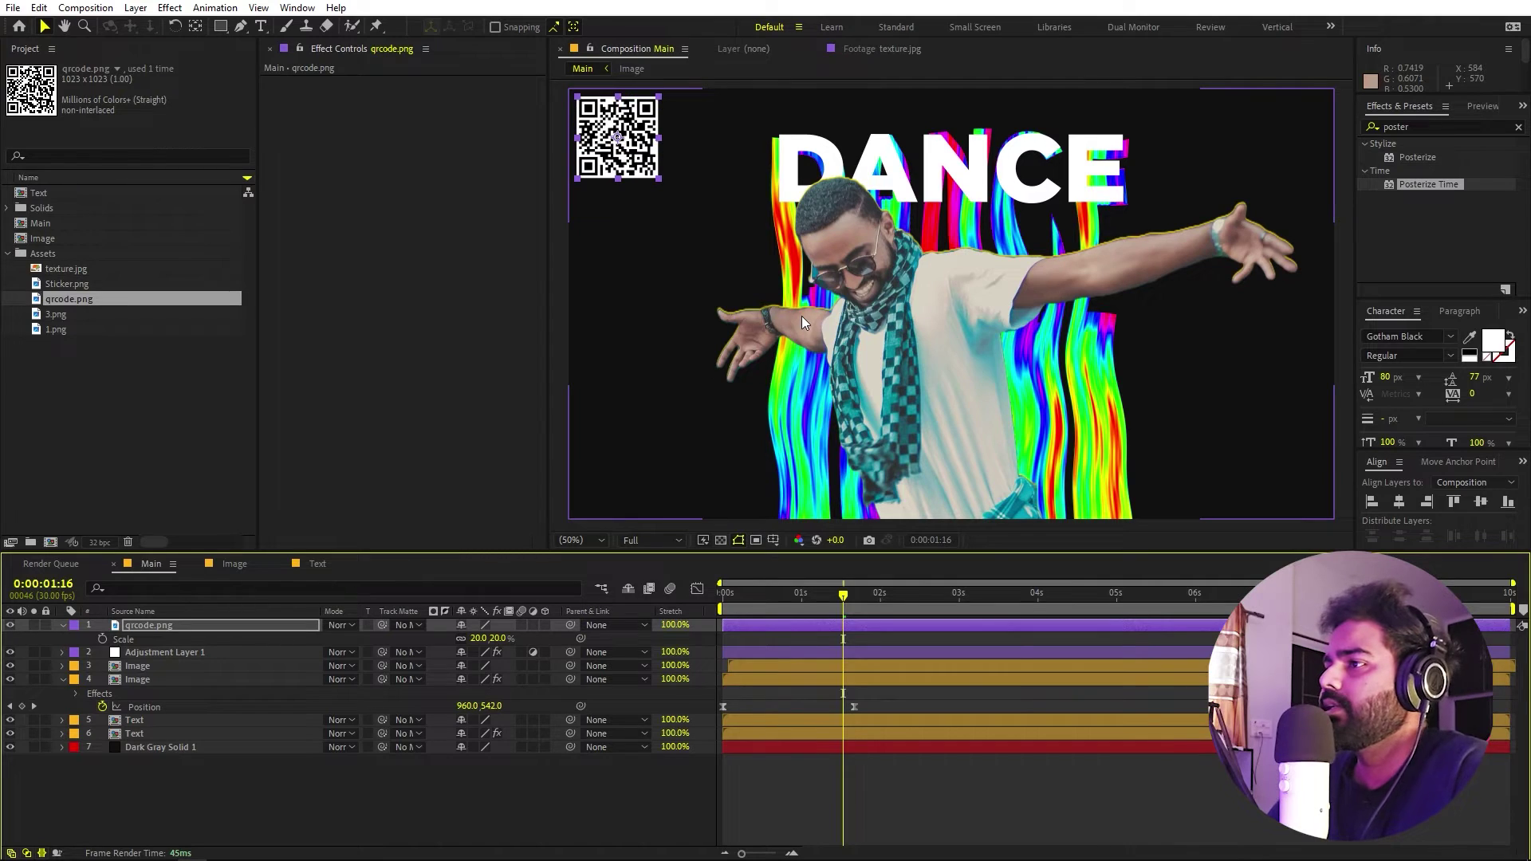
- Place Sticker.png above the QR code layer and recolor it white (FFFFFF) with a Fill effect
{"action": "left_click_drag", "start_coordinate": [68, 285], "coordinate": [146, 631]}
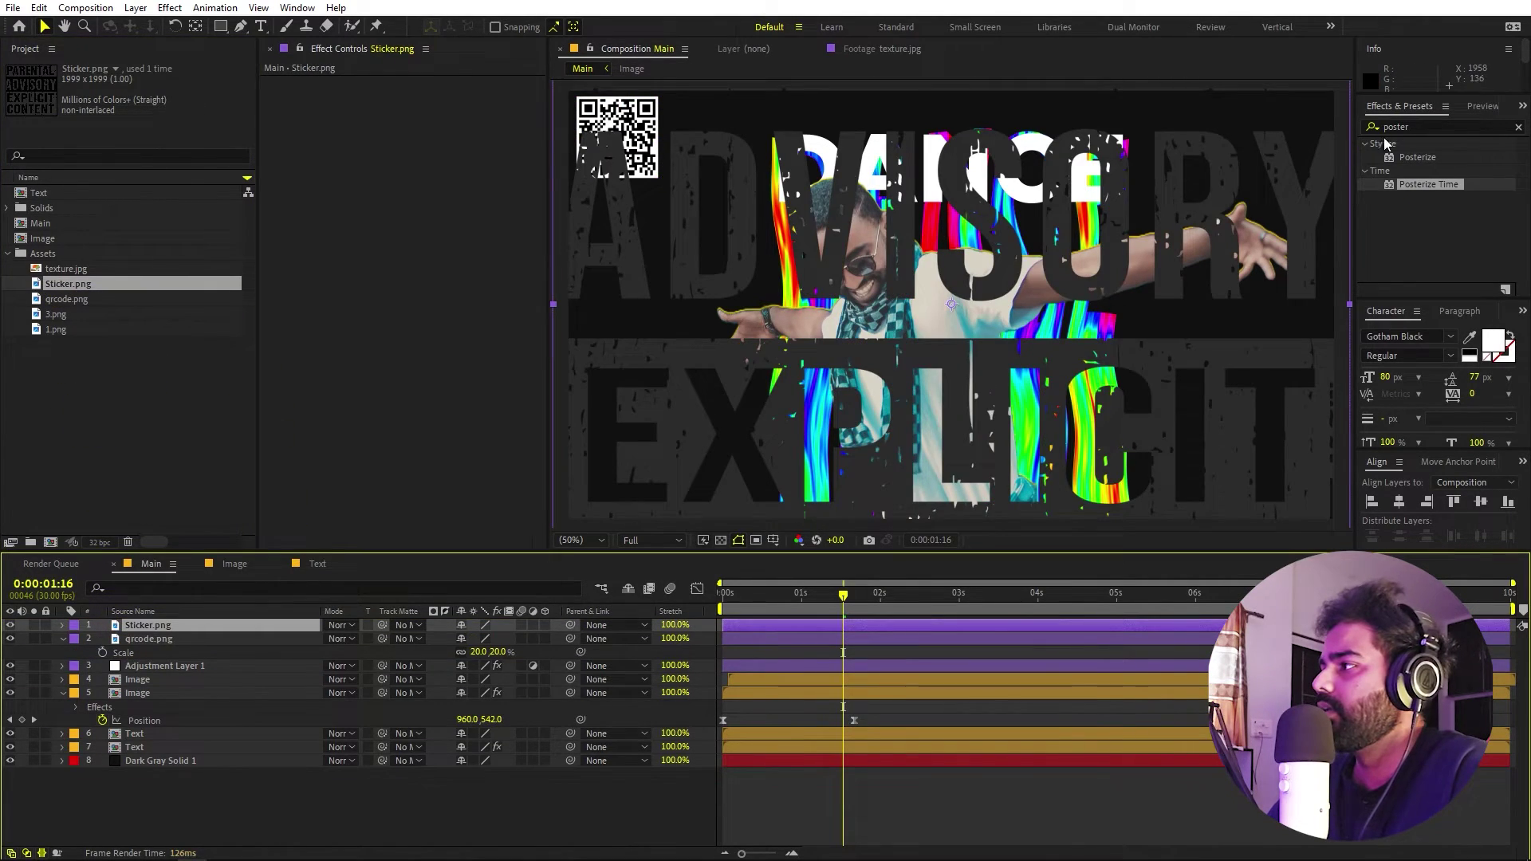
{"action": "key", "text": "ctrl+5"}
{"action": "type", "text": "fill"}
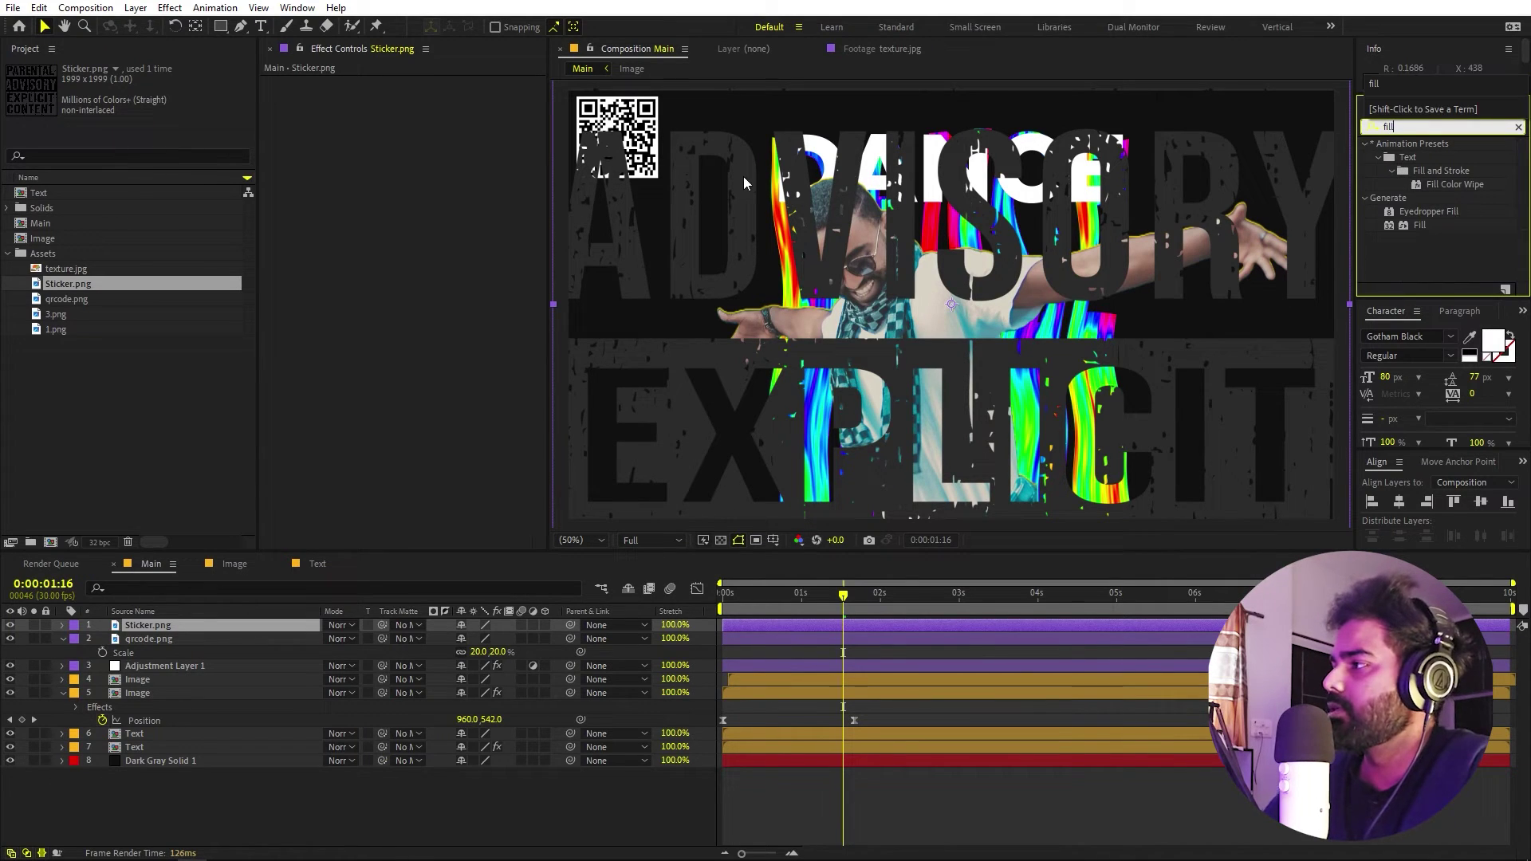
{"action": "double_click", "coordinate": [1426, 223]}
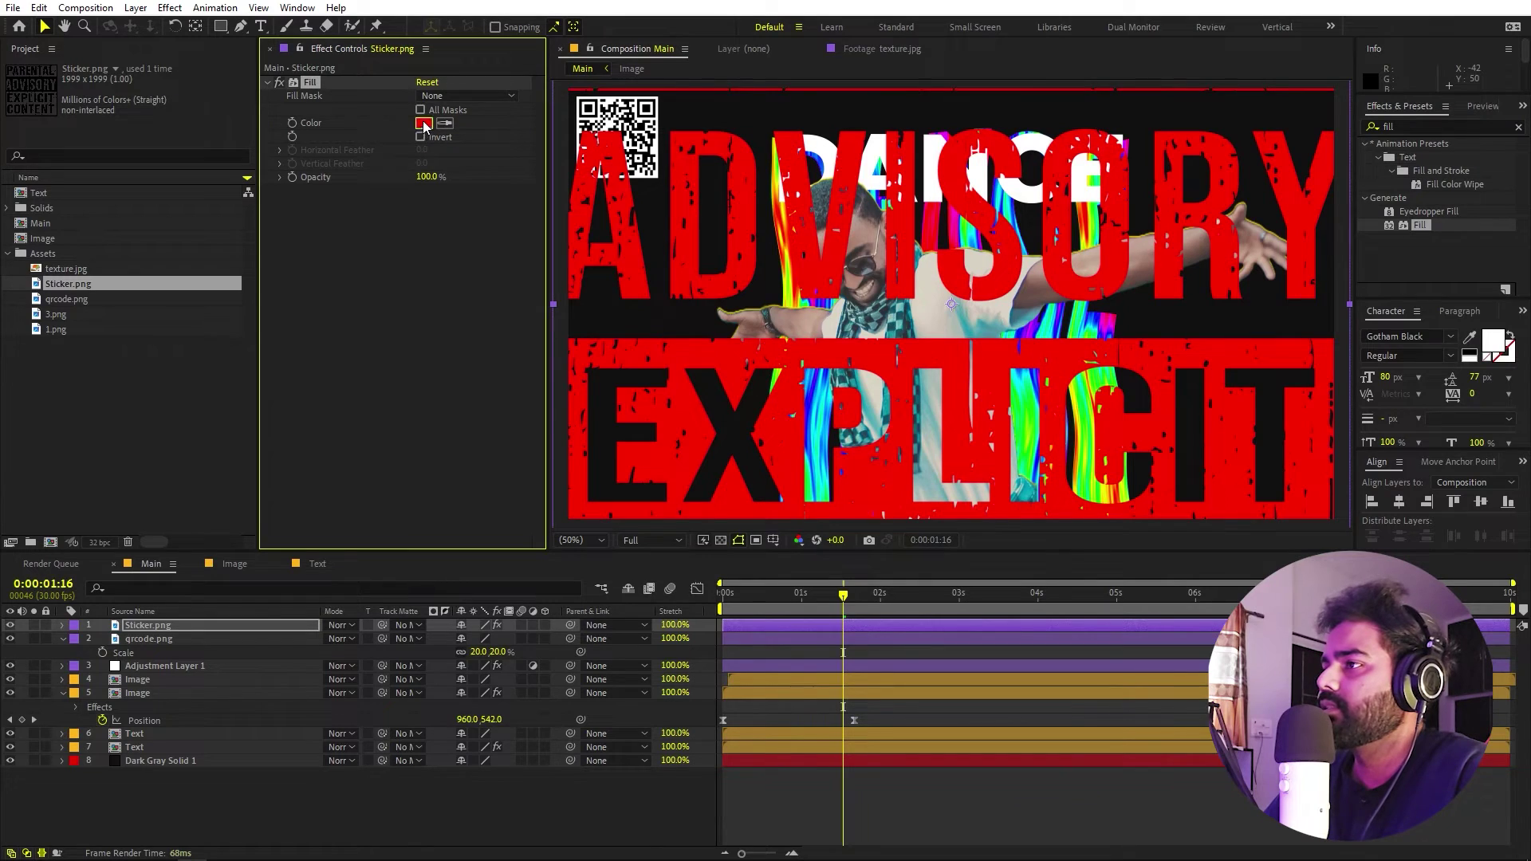
{"action": "left_click", "coordinate": [424, 124]}
{"action": "type", "text": "ffffff"}
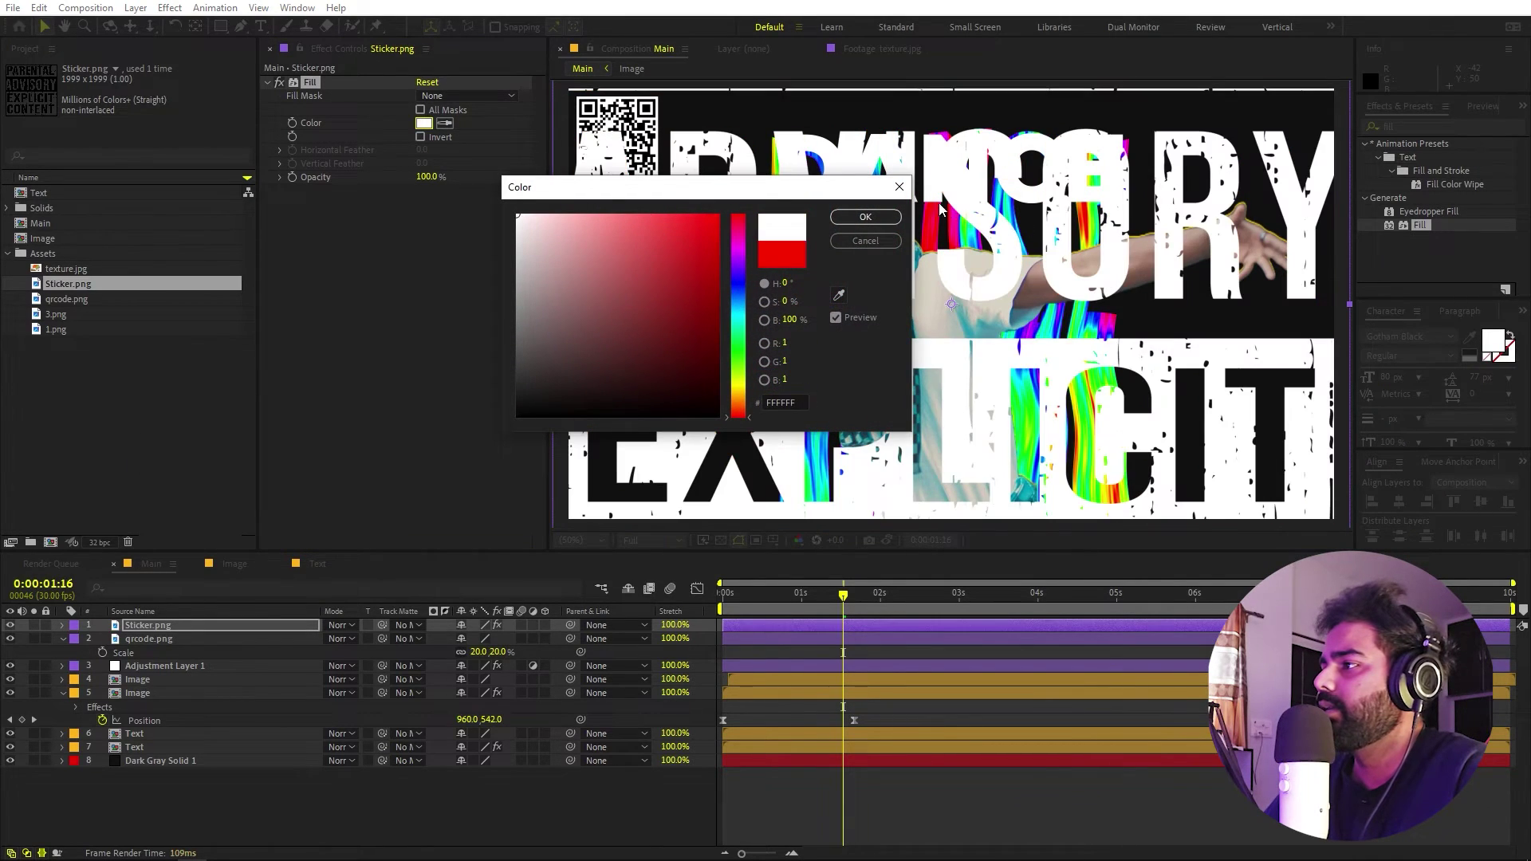
{"action": "left_click", "coordinate": [866, 216]}
- Set the Sticker.png layer's scale to 12.5%
{"action": "left_click", "coordinate": [270, 628]}
{"action": "key", "text": "s"}
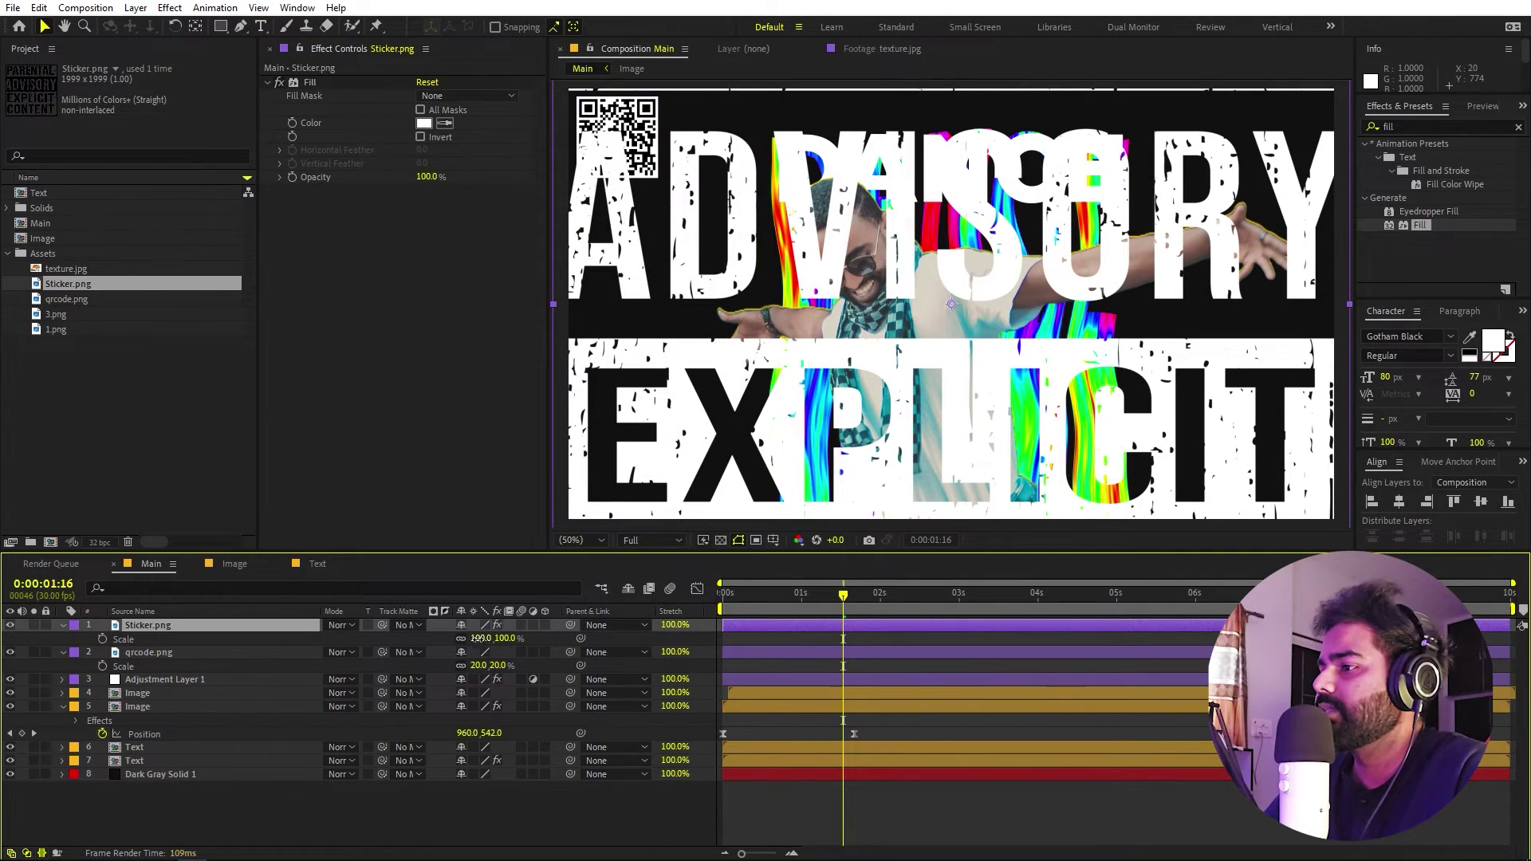
{"action": "type", "text": "20"}
{"action": "key", "text": "Return"}
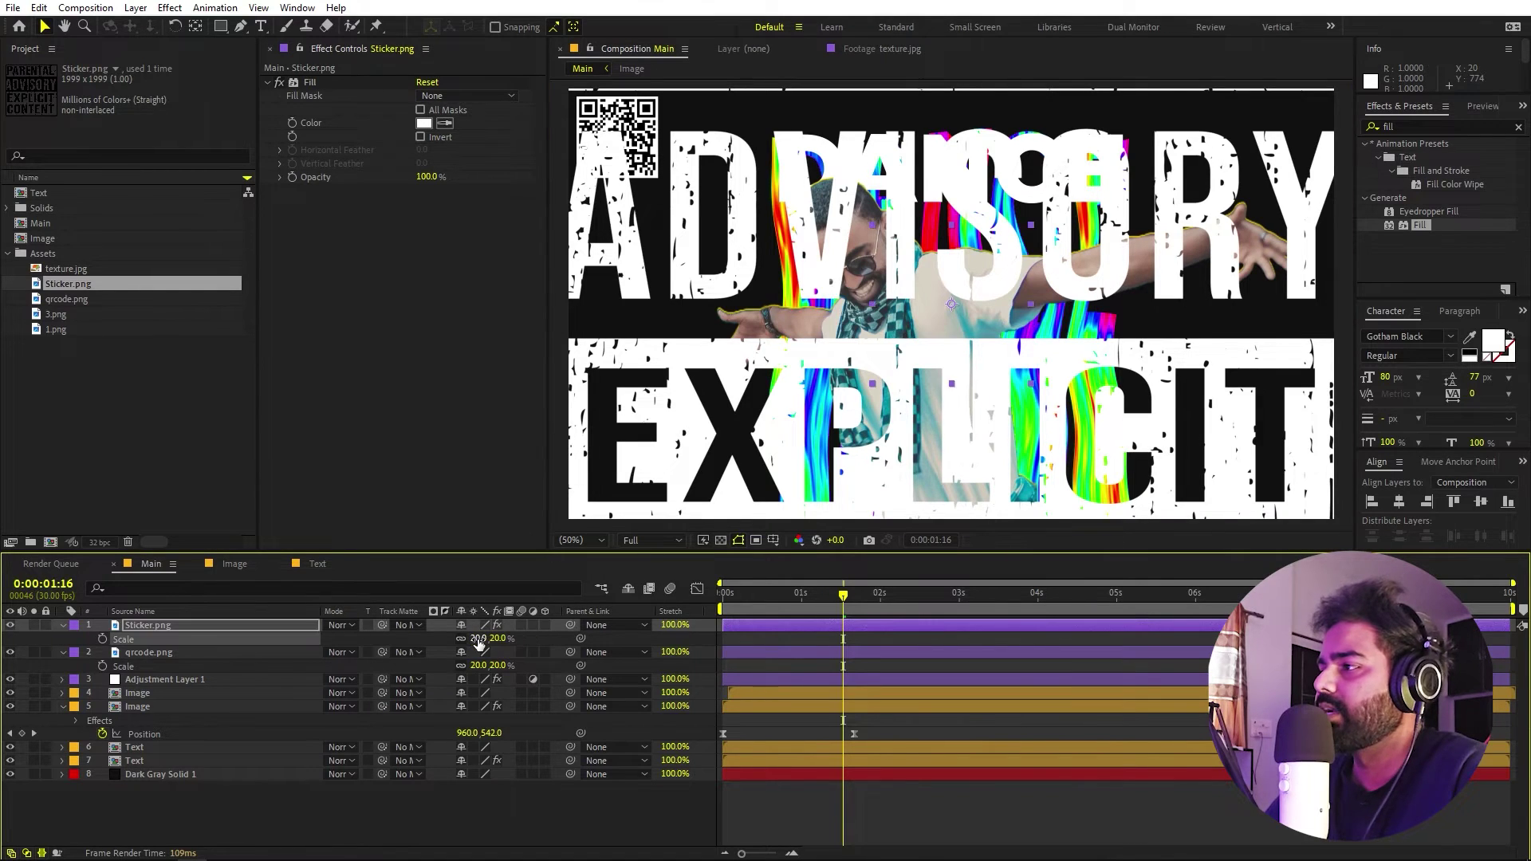
{"action": "left_click_drag", "start_coordinate": [479, 639], "coordinate": [1527, 421]}
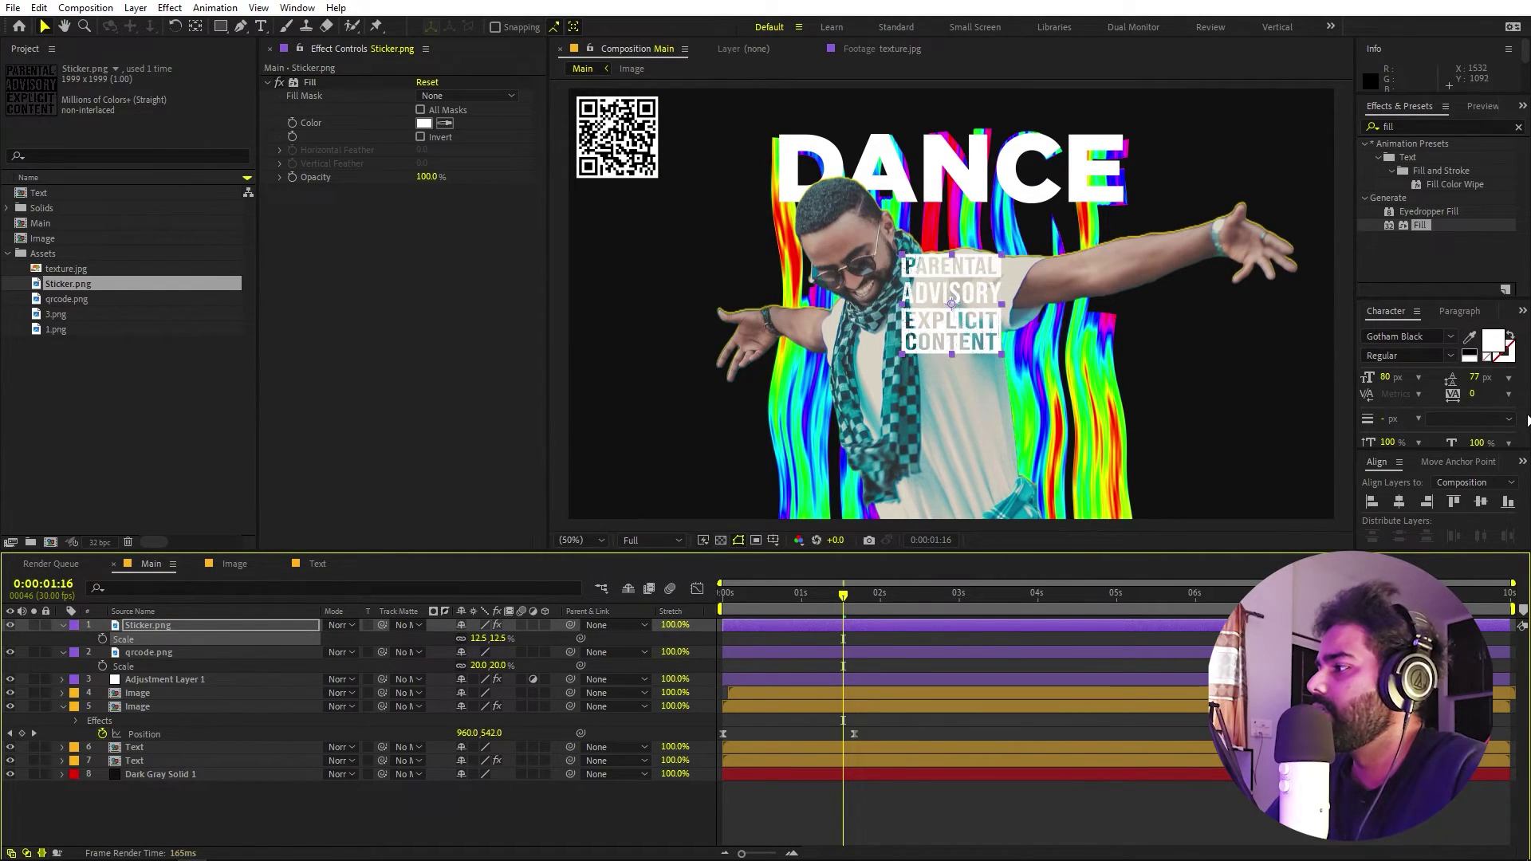
- Align the sticker to the composition's lower-right corner and nudge it inward from both edges
{"action": "left_click", "coordinate": [1428, 501]}
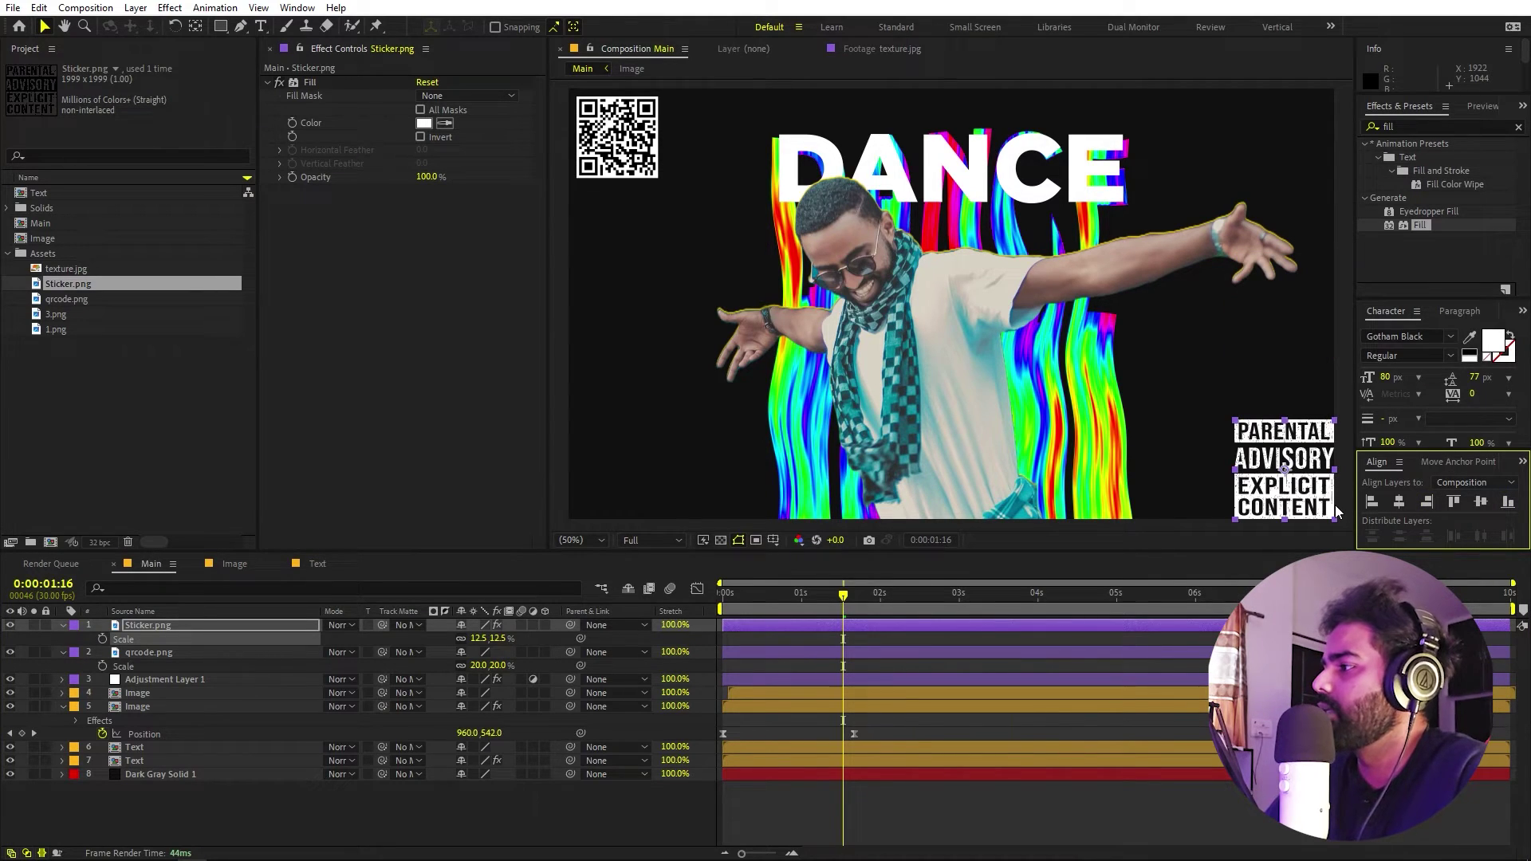
{"action": "left_click_drag", "start_coordinate": [1343, 513], "coordinate": [1336, 505]}
{"action": "left_click", "coordinate": [983, 796]}
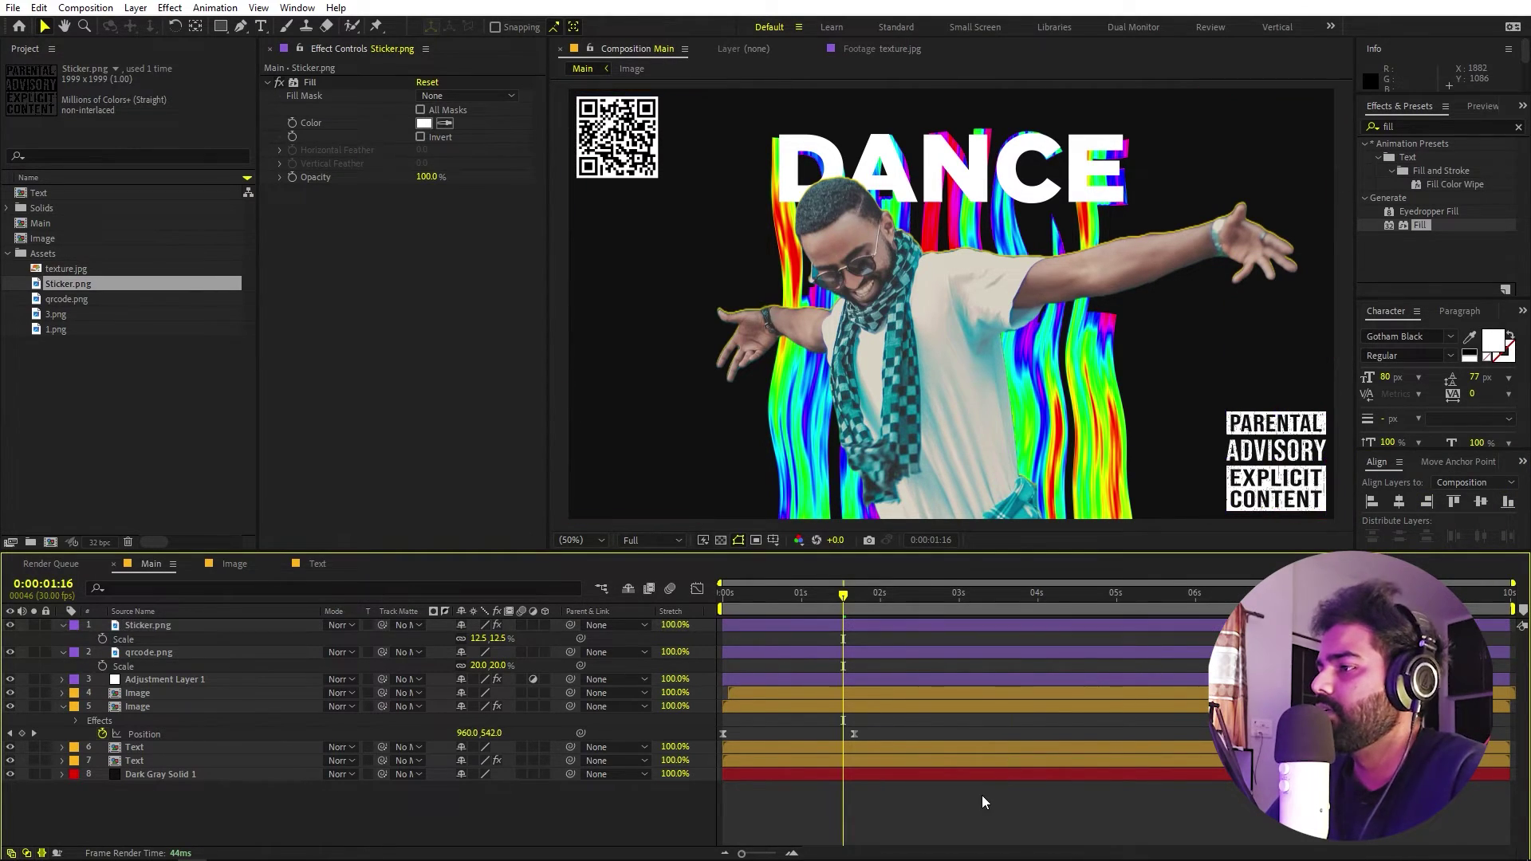
- Add a two-line text layer reading 8 PM and MADISON CLUB and position it in the composition's lower-left corner
{"action": "left_click", "coordinate": [93, 471]}
{"action": "left_click", "coordinate": [260, 26]}
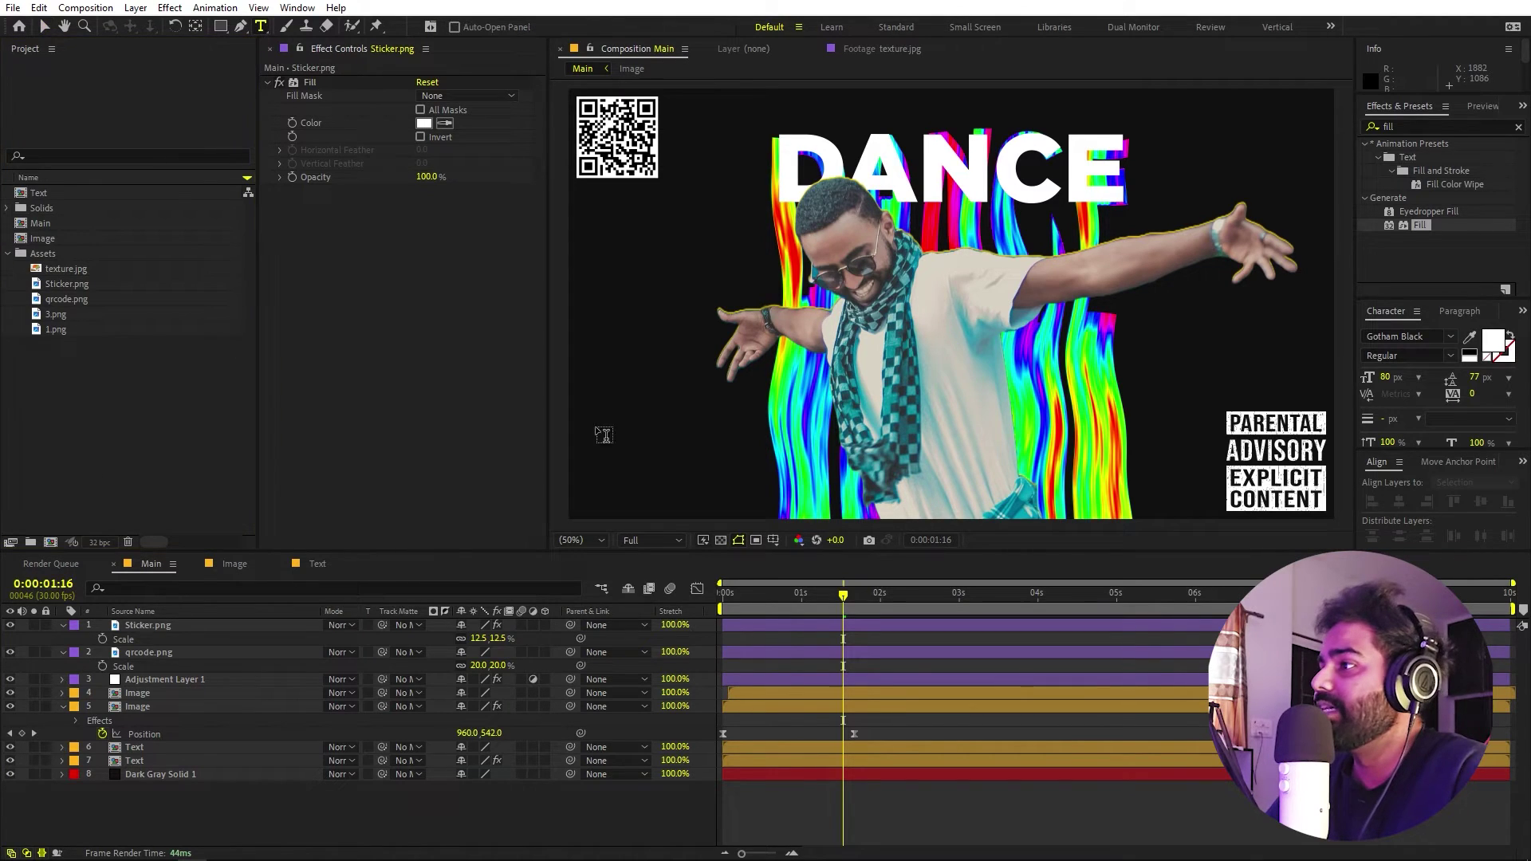
{"action": "left_click", "coordinate": [654, 402]}
{"action": "type", "text": "8"}
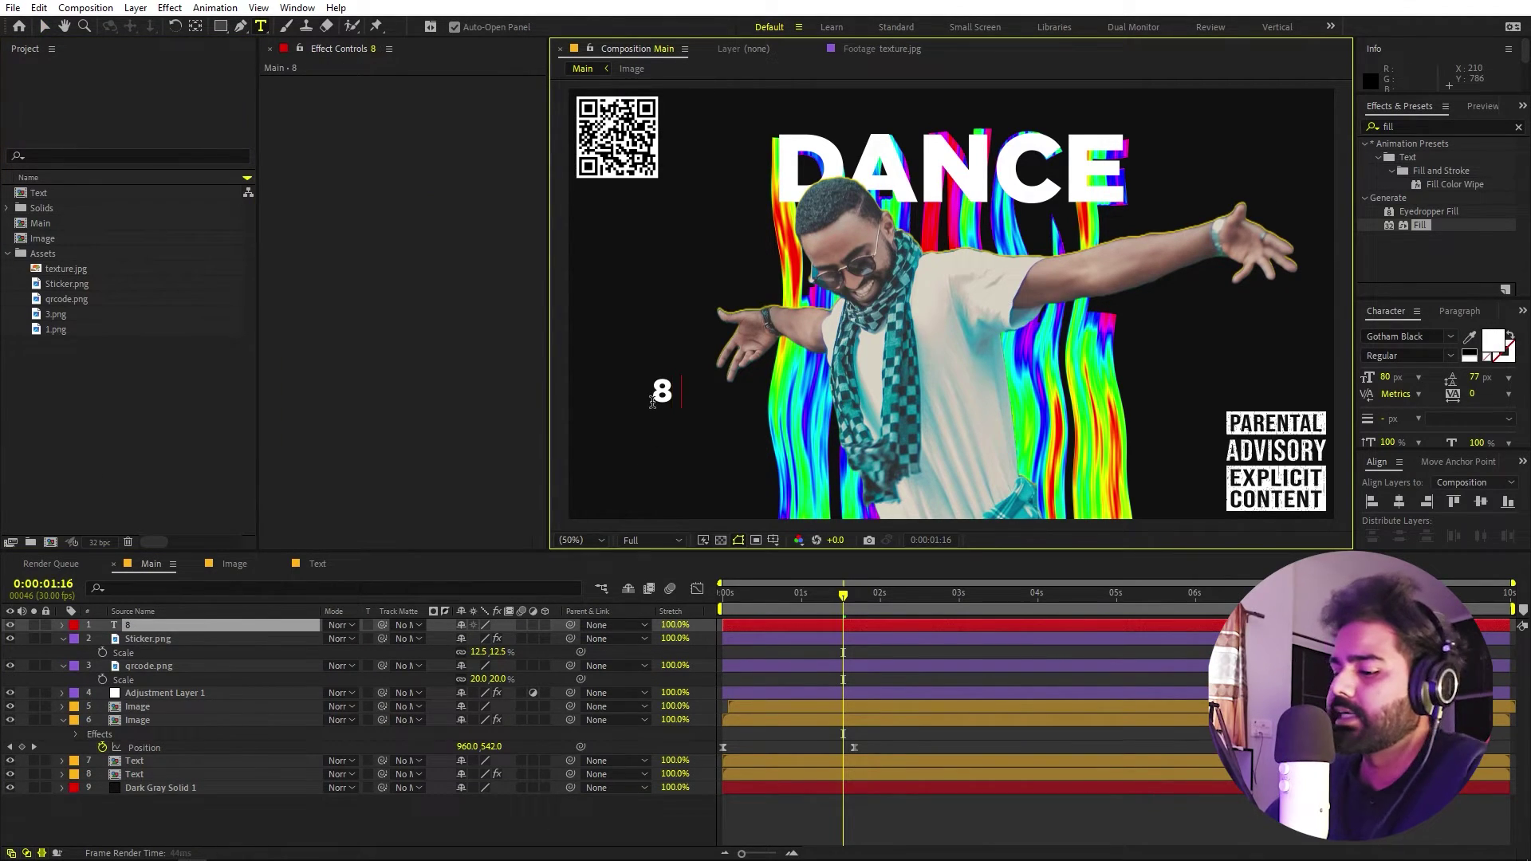
{"action": "type", "text": " PM "}
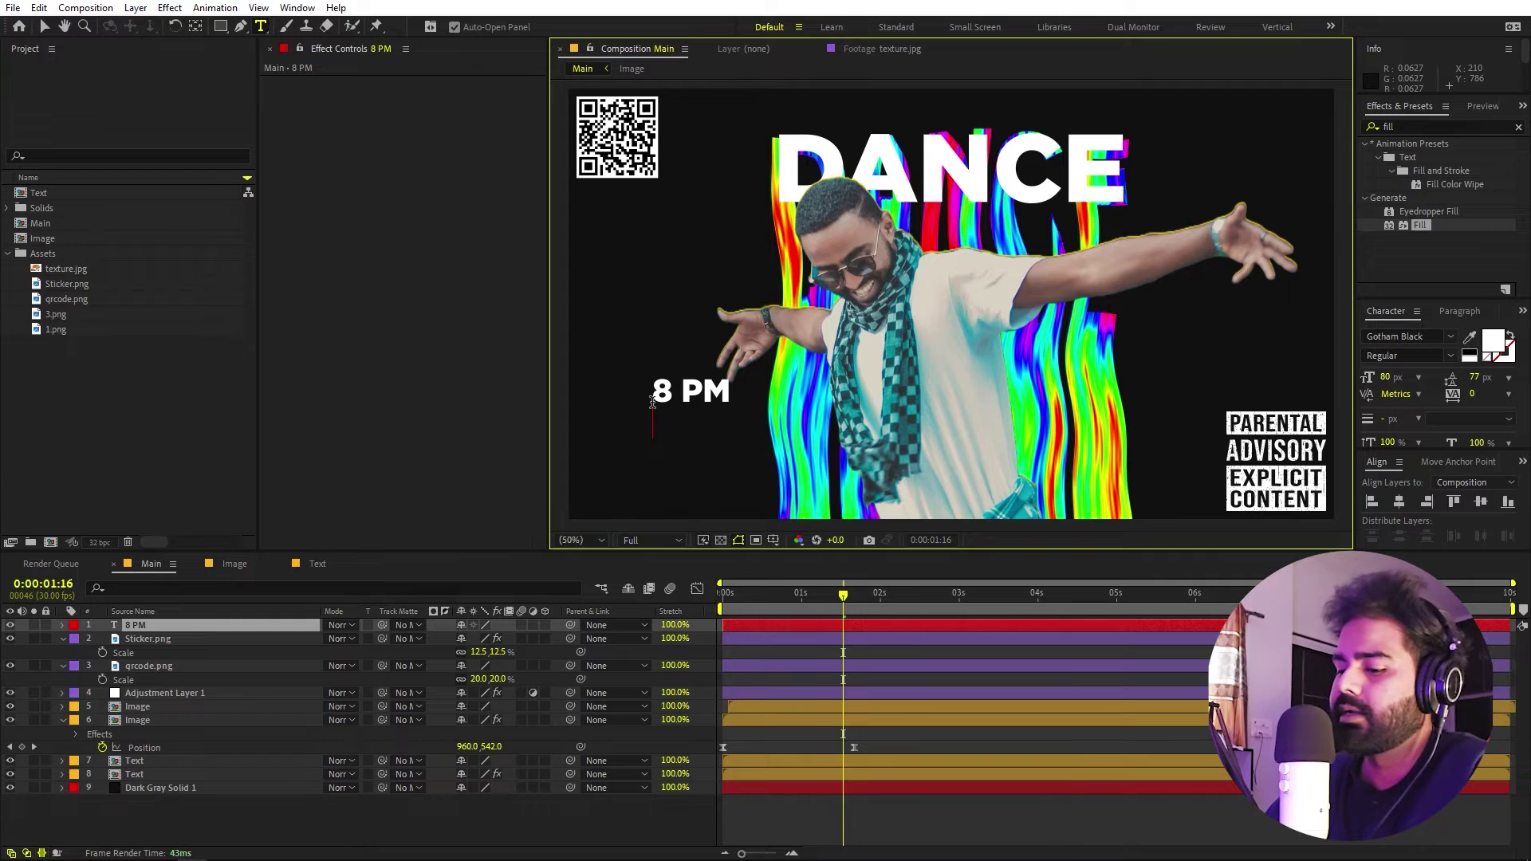
{"action": "type", "text": "MADISON CLUB"}
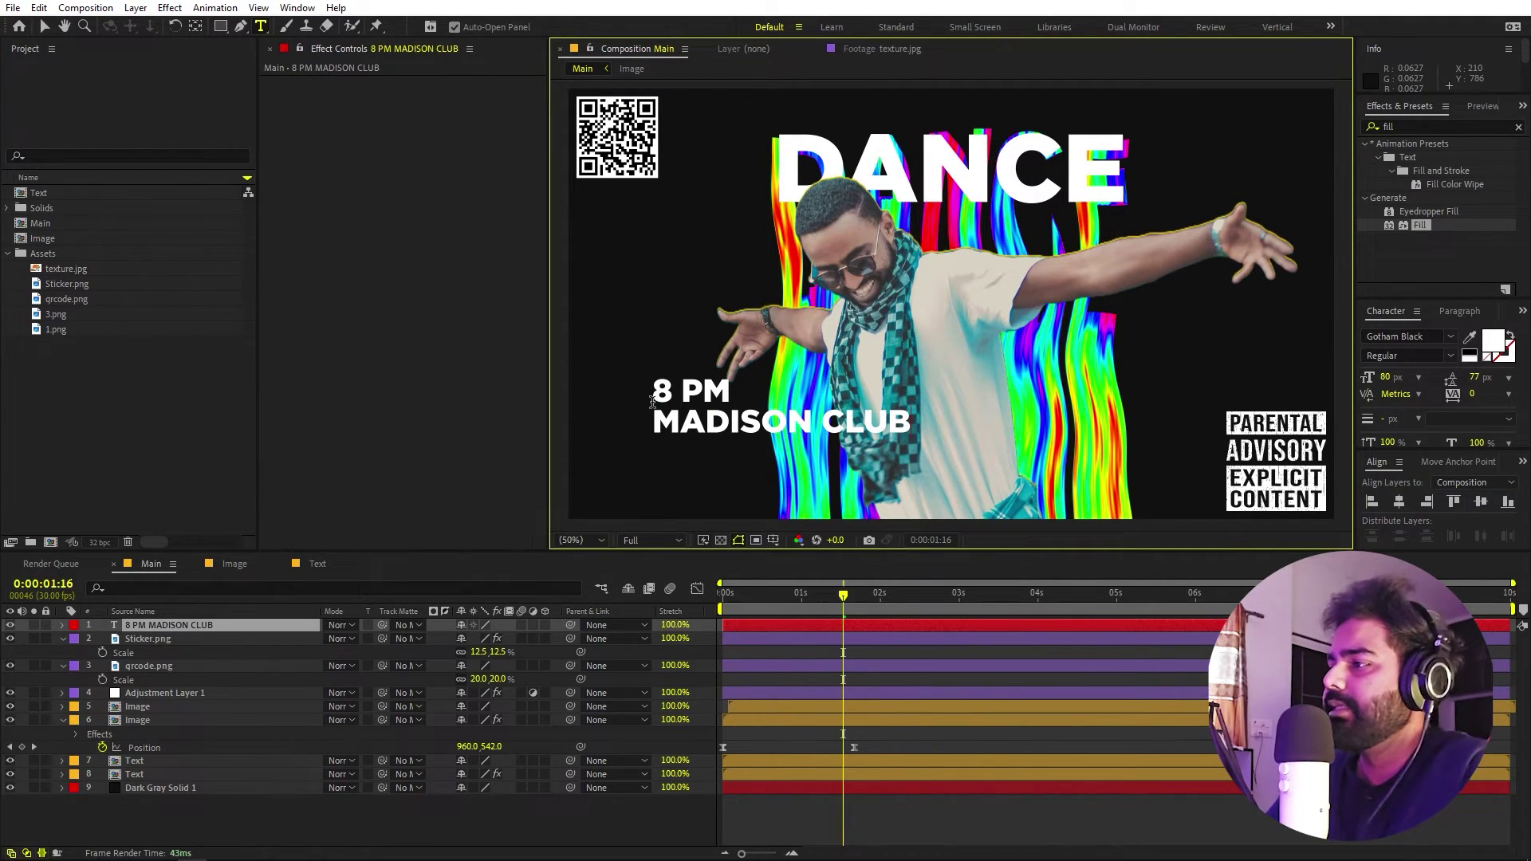
{"action": "left_click", "coordinate": [50, 26]}
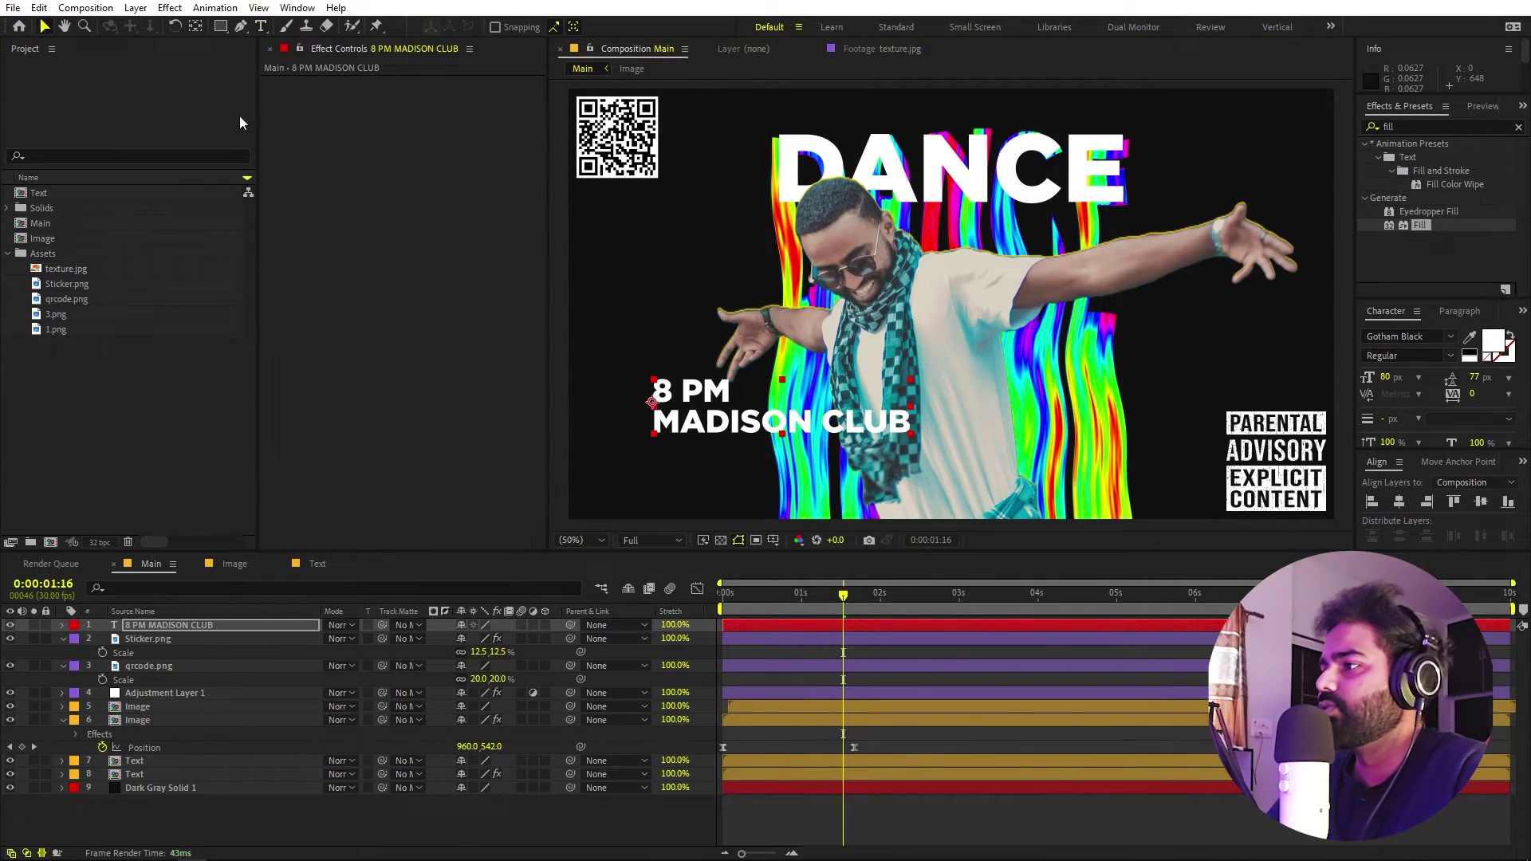
{"action": "left_click_drag", "start_coordinate": [802, 430], "coordinate": [728, 499]}
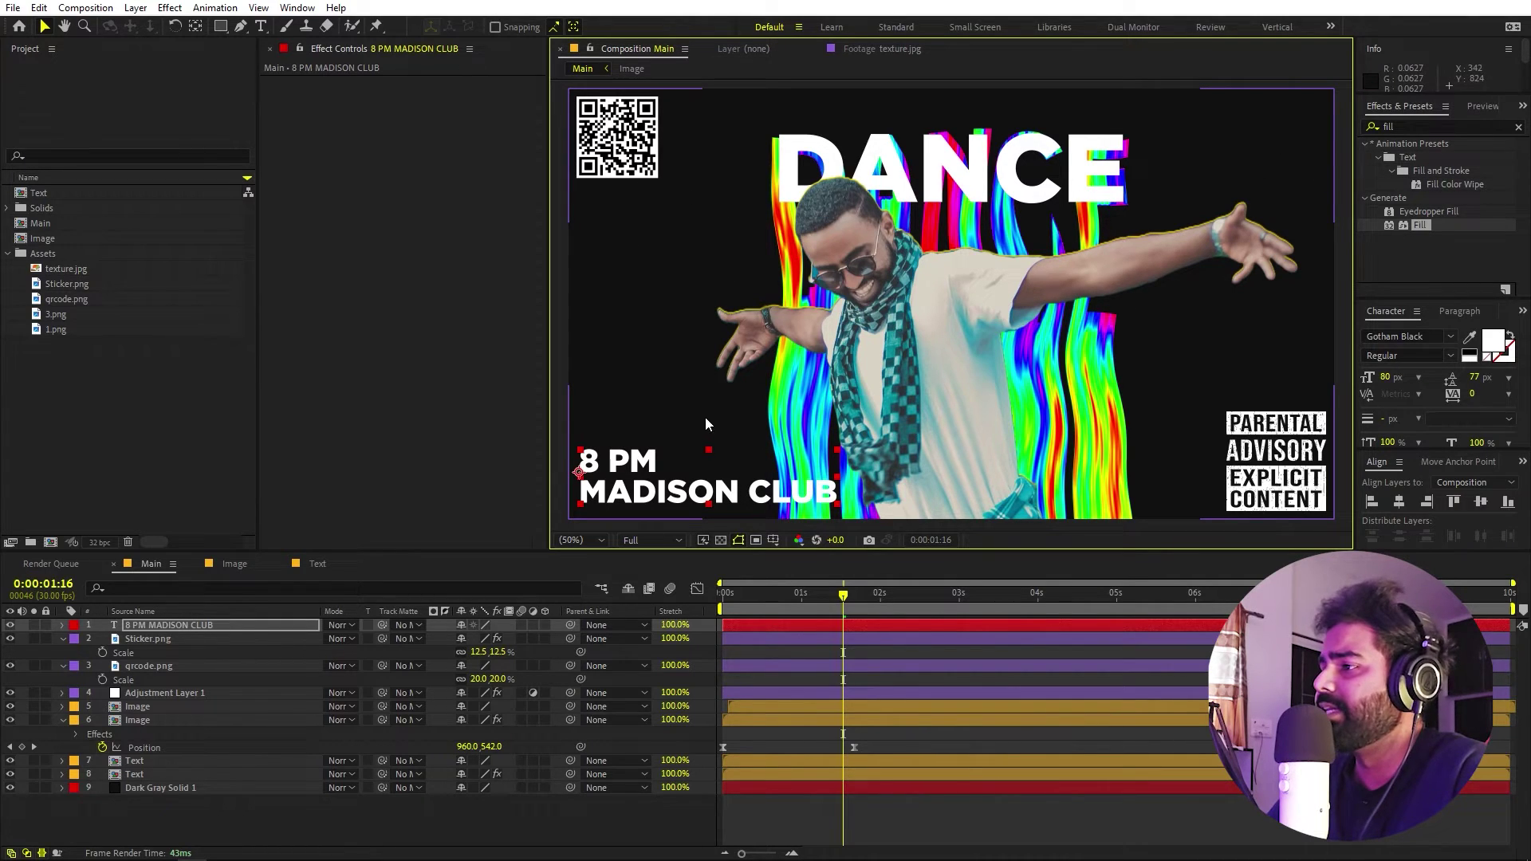
- Add position keyframes at 0:00:01:20 to the 8 PM MADISON CLUB, Sticker.png and qrcode.png layers
{"action": "left_click", "coordinate": [151, 668], "text": "shift"}
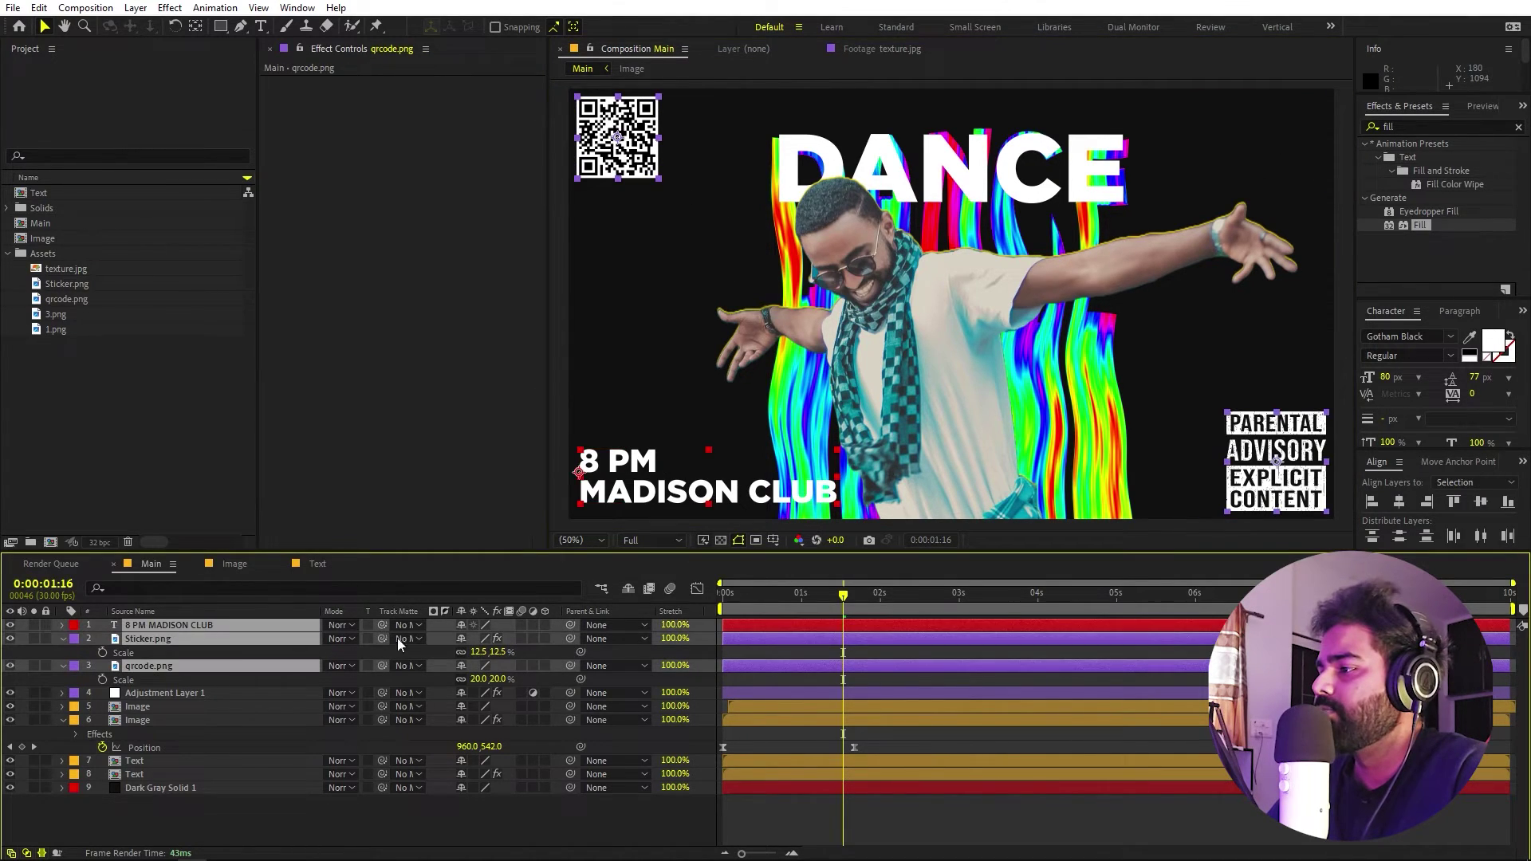
{"action": "left_click_drag", "start_coordinate": [821, 605], "coordinate": [846, 606]}
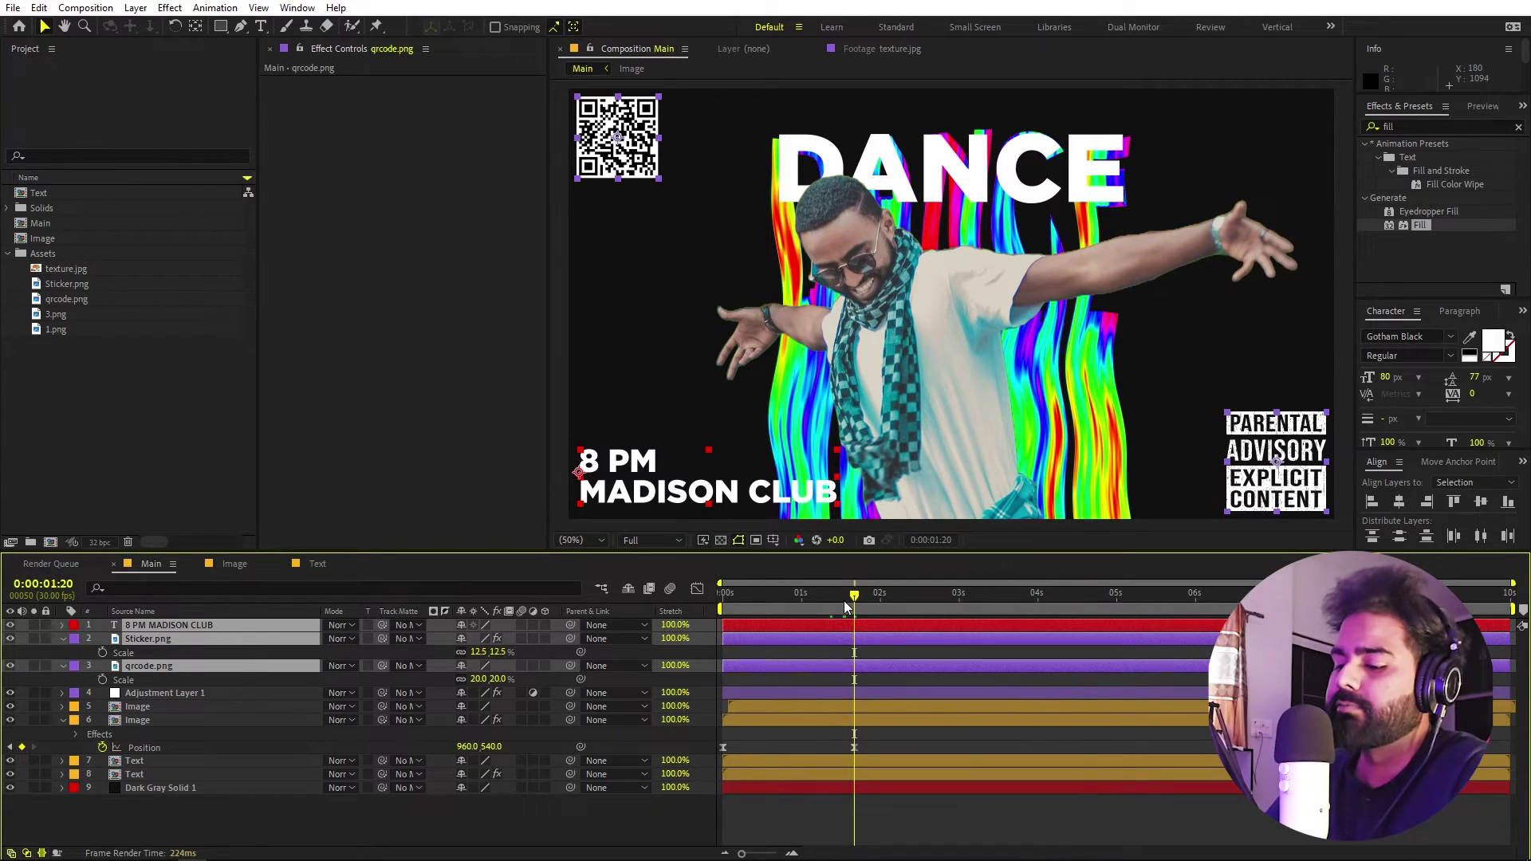
{"action": "key", "text": "p"}
{"action": "key", "text": "alt+shift+p"}
- At the first frame, move the text and QR code off-screen past the left edge and the sticker past the right edge
{"action": "key", "text": "Home"}
{"action": "left_click", "coordinate": [740, 634]}
{"action": "left_click_drag", "start_coordinate": [540, 485], "coordinate": [375, 489]}
{"action": "left_click_drag", "start_coordinate": [1286, 467], "coordinate": [1430, 467]}
{"action": "left_click", "coordinate": [597, 128]}
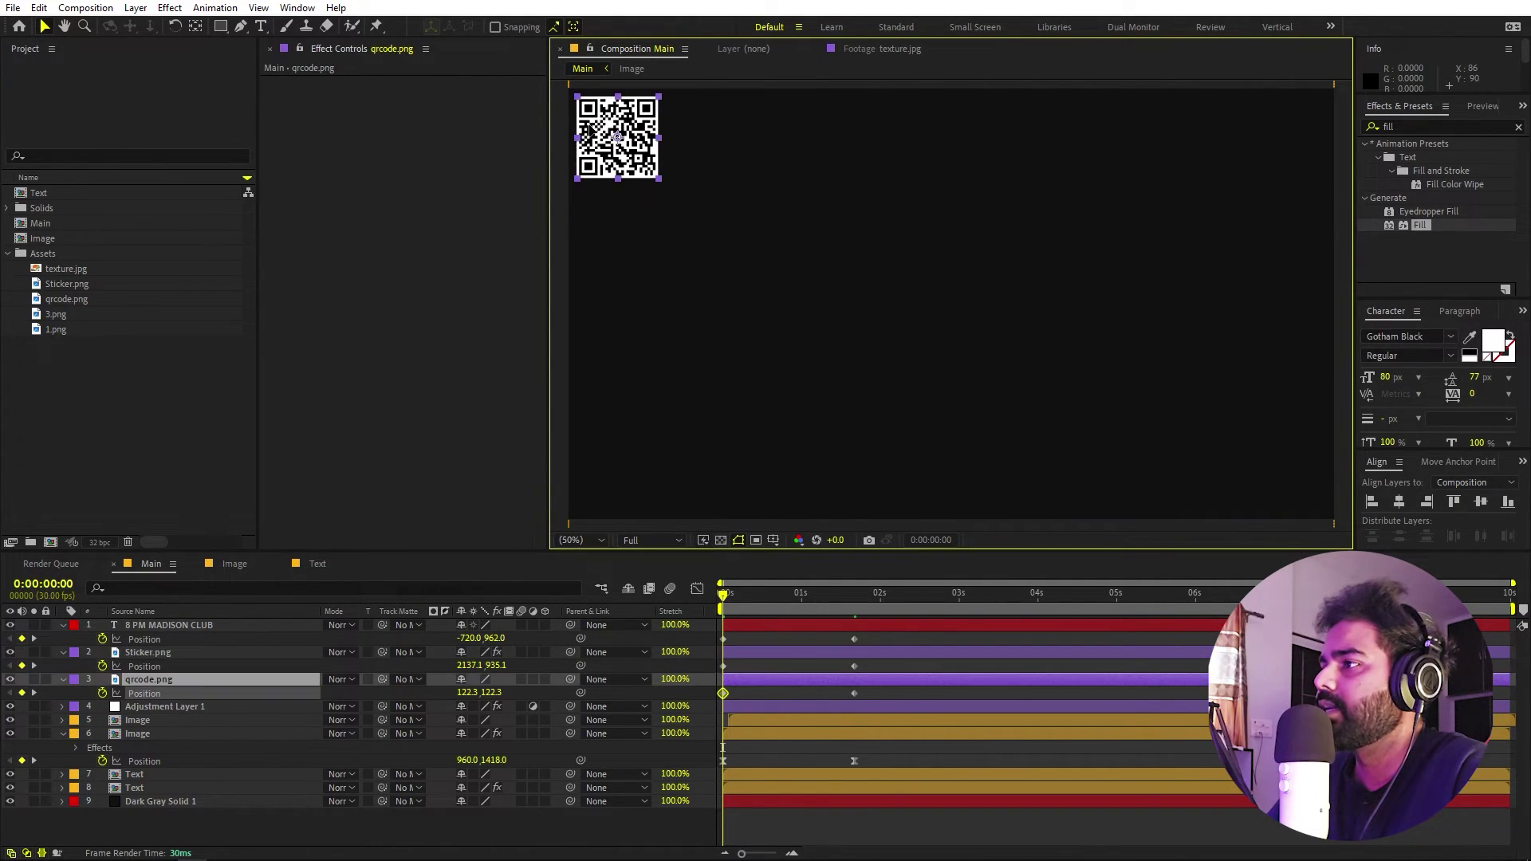
{"action": "left_click_drag", "start_coordinate": [597, 127], "coordinate": [463, 127]}
- Ease the text, sticker and QR code position keyframes, shape their speed curves to peak early, and preview the motion
{"action": "left_click_drag", "start_coordinate": [897, 639], "coordinate": [647, 691]}
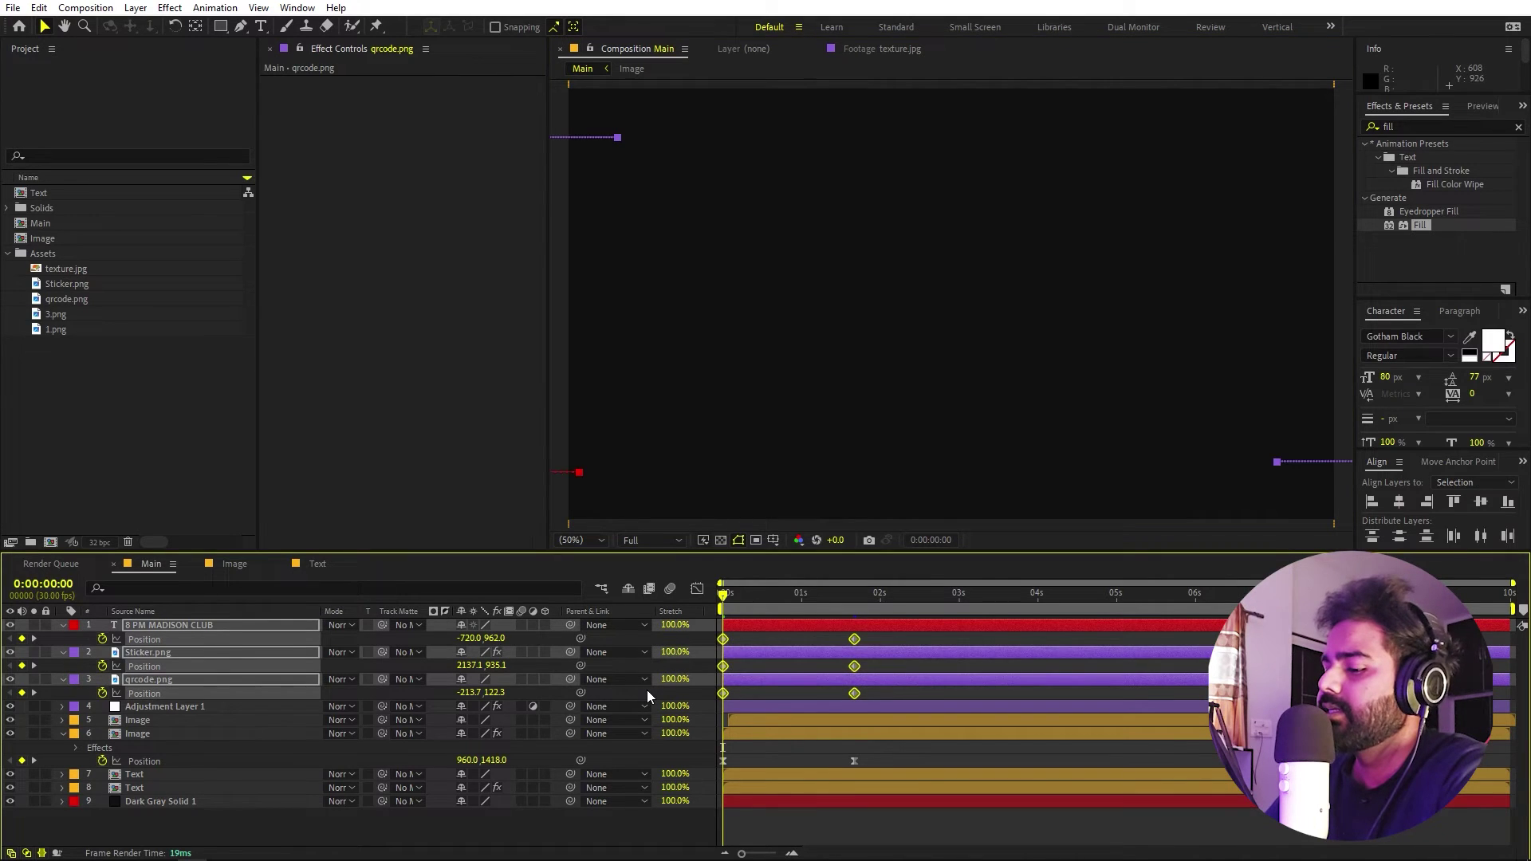
{"action": "left_click", "coordinate": [696, 588]}
{"action": "left_click_drag", "start_coordinate": [808, 807], "coordinate": [750, 804]}
{"action": "key", "text": "space"}
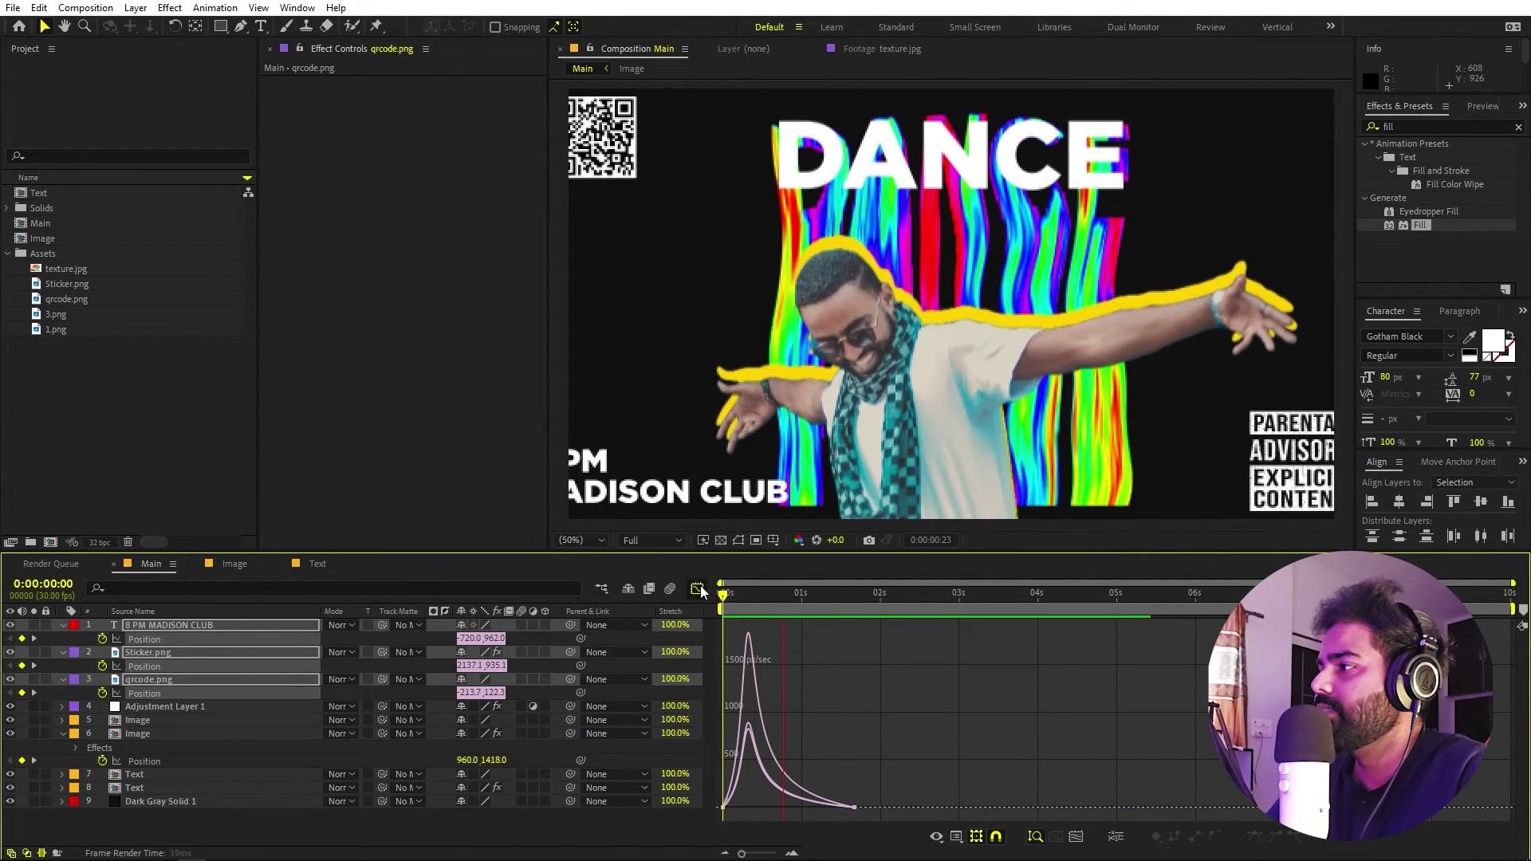
- Shift the text, sticker and QR code layers about 10 frames later in time and preview the animation
{"action": "left_click", "coordinate": [697, 588]}
{"action": "left_click_drag", "start_coordinate": [804, 630], "coordinate": [830, 627]}
{"action": "key", "text": "Home"}
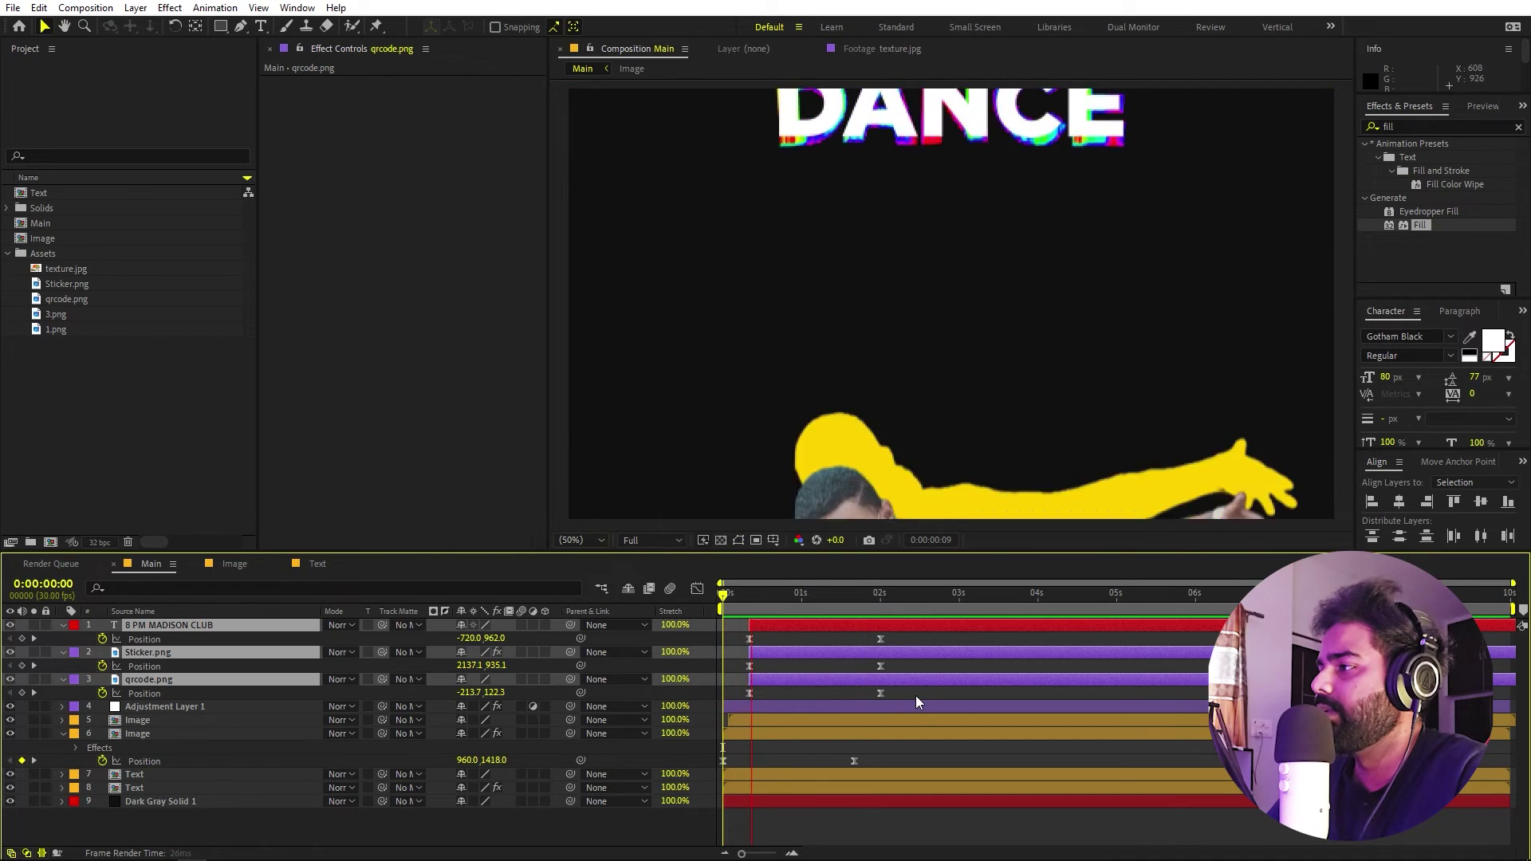
{"action": "key", "text": "space"}
{"action": "left_click", "coordinate": [937, 805]}
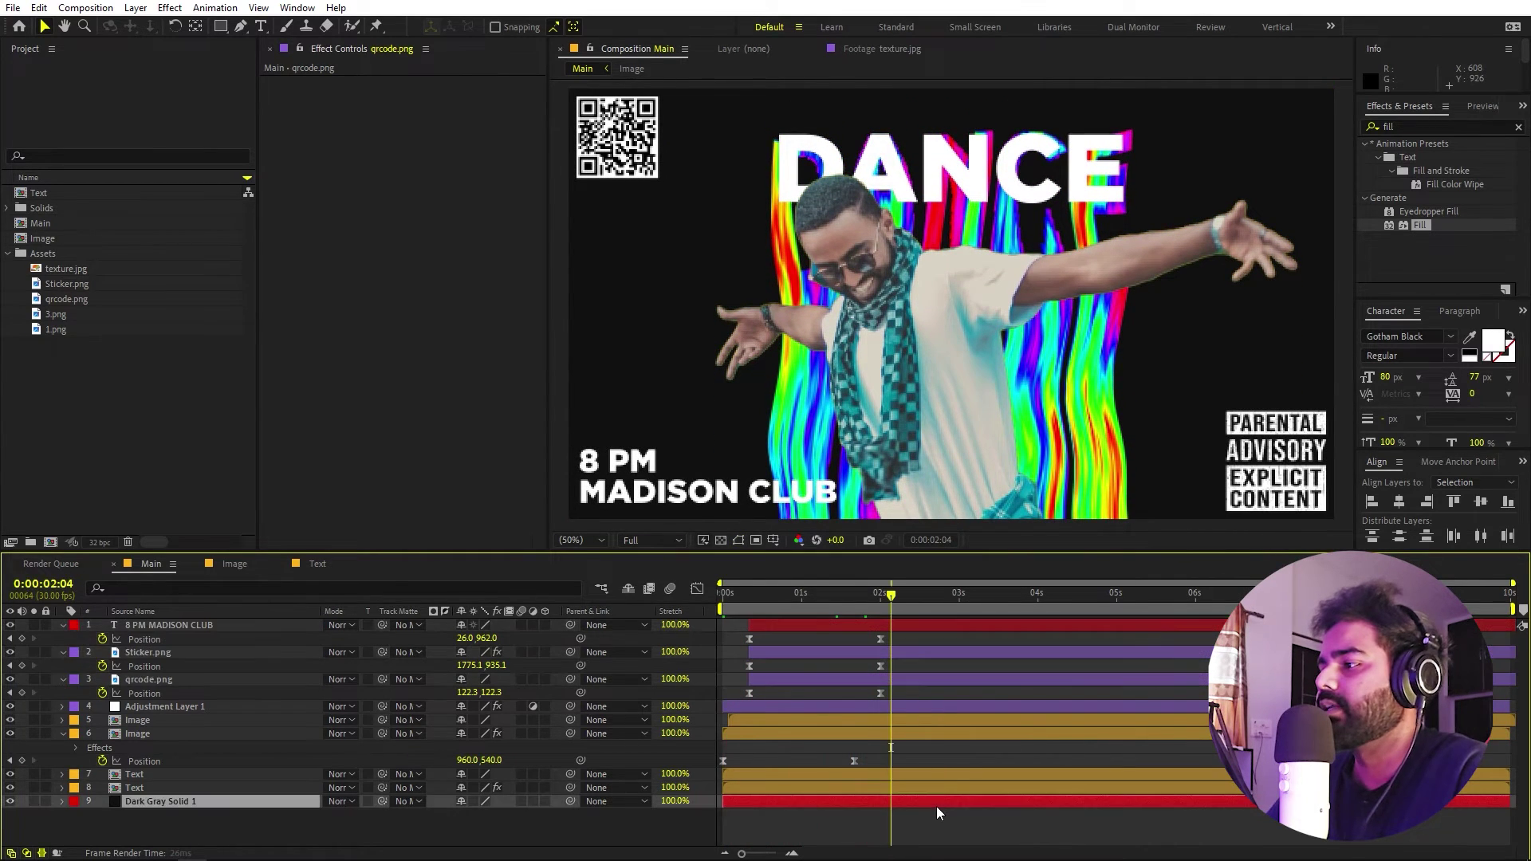
- Collapse the revealed properties of all layers in the Main composition
{"action": "key", "text": "ctrl+a"}
{"action": "key", "text": "u"}
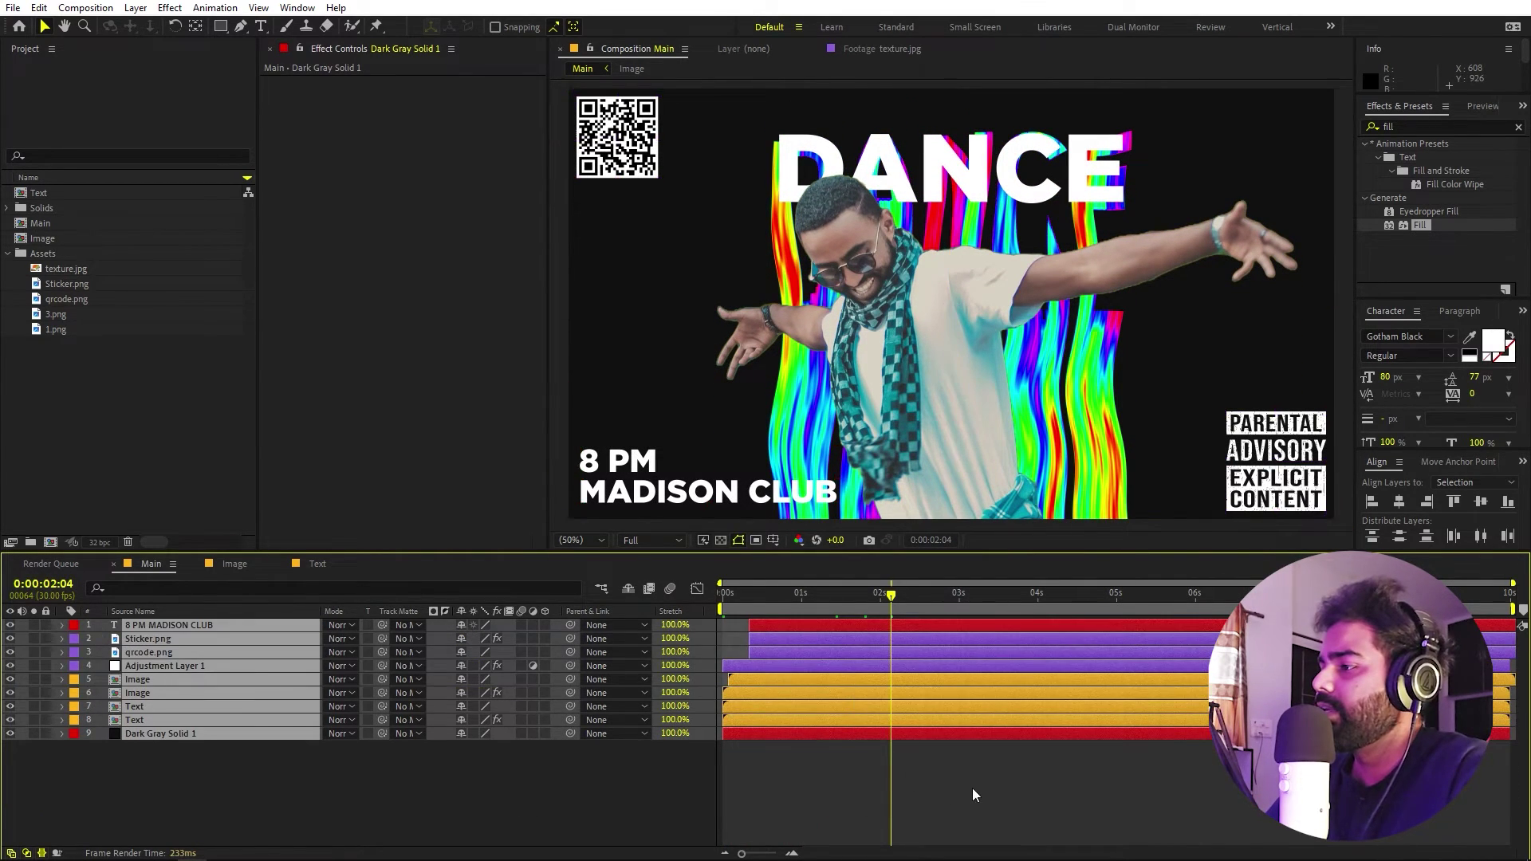
{"action": "left_click", "coordinate": [971, 788]}
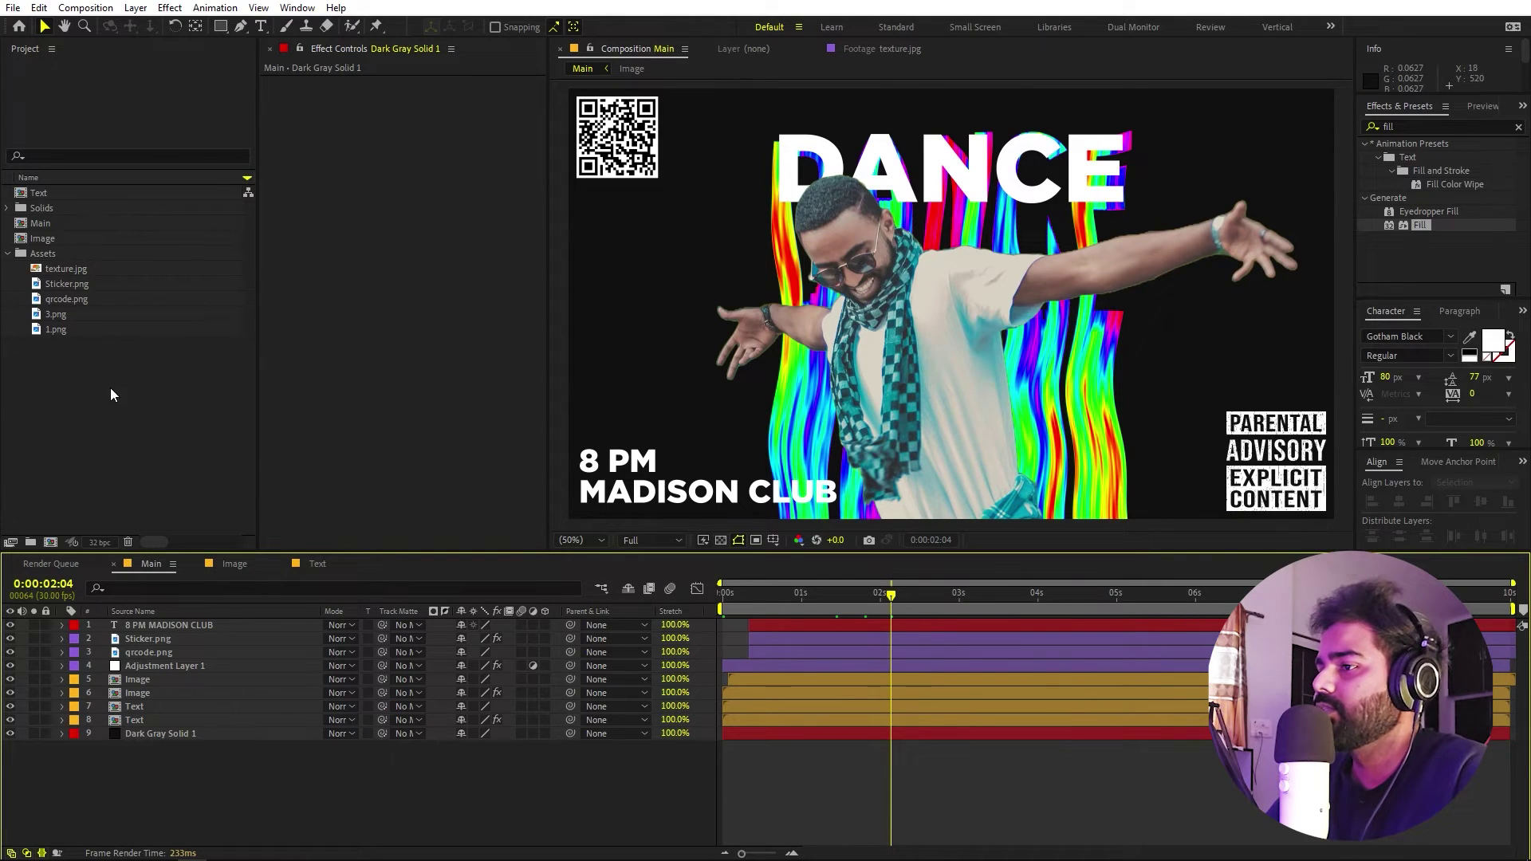
- Create a 1920x1080, 30 fps, 10-second composition named Texture
{"action": "left_click", "coordinate": [86, 8]}
{"action": "left_click", "coordinate": [102, 28]}
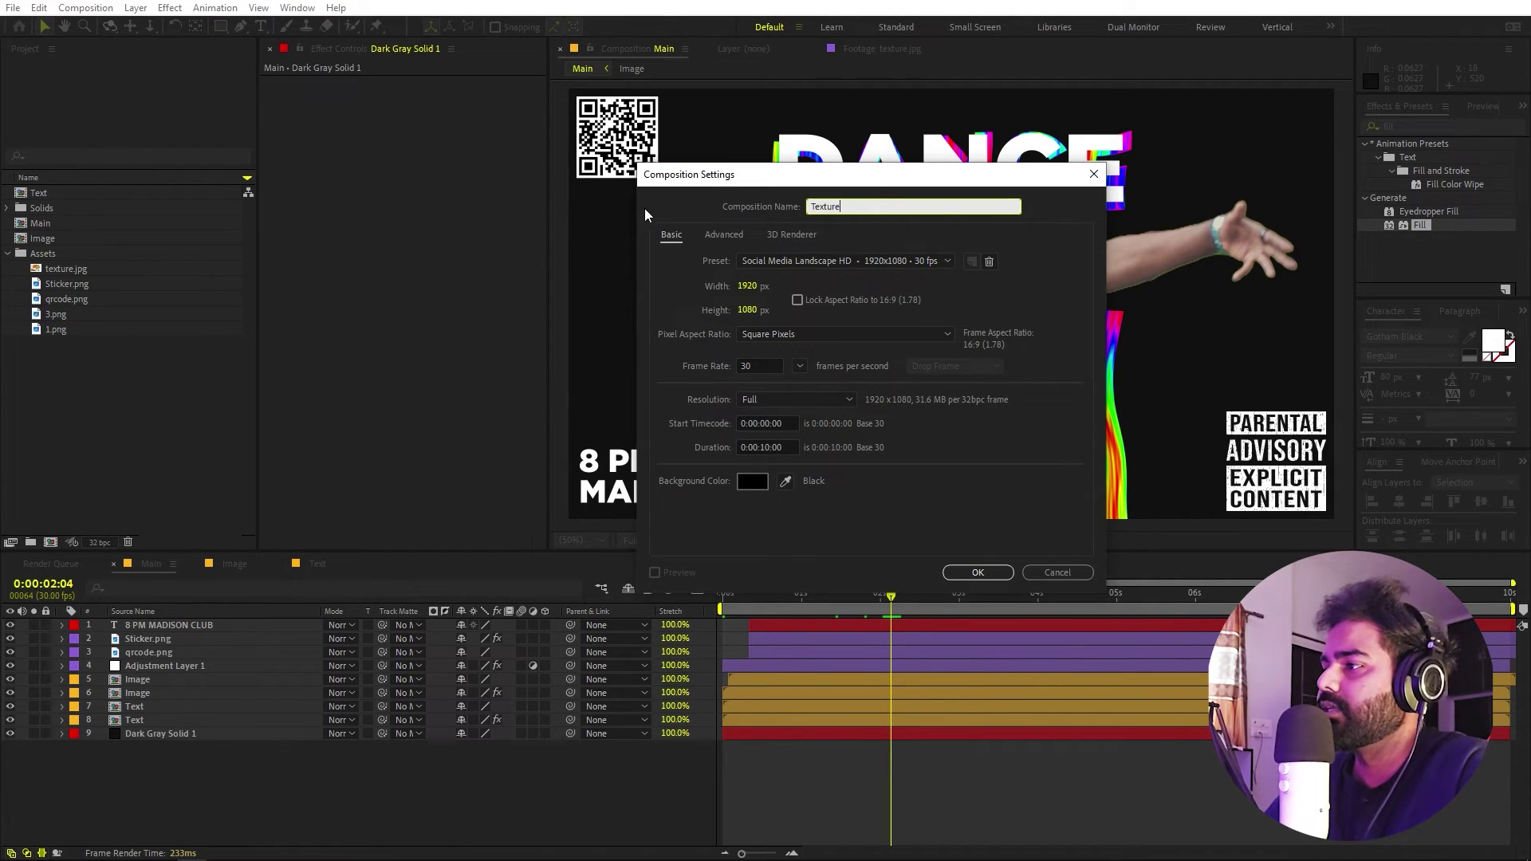
{"action": "left_click", "coordinate": [983, 571]}
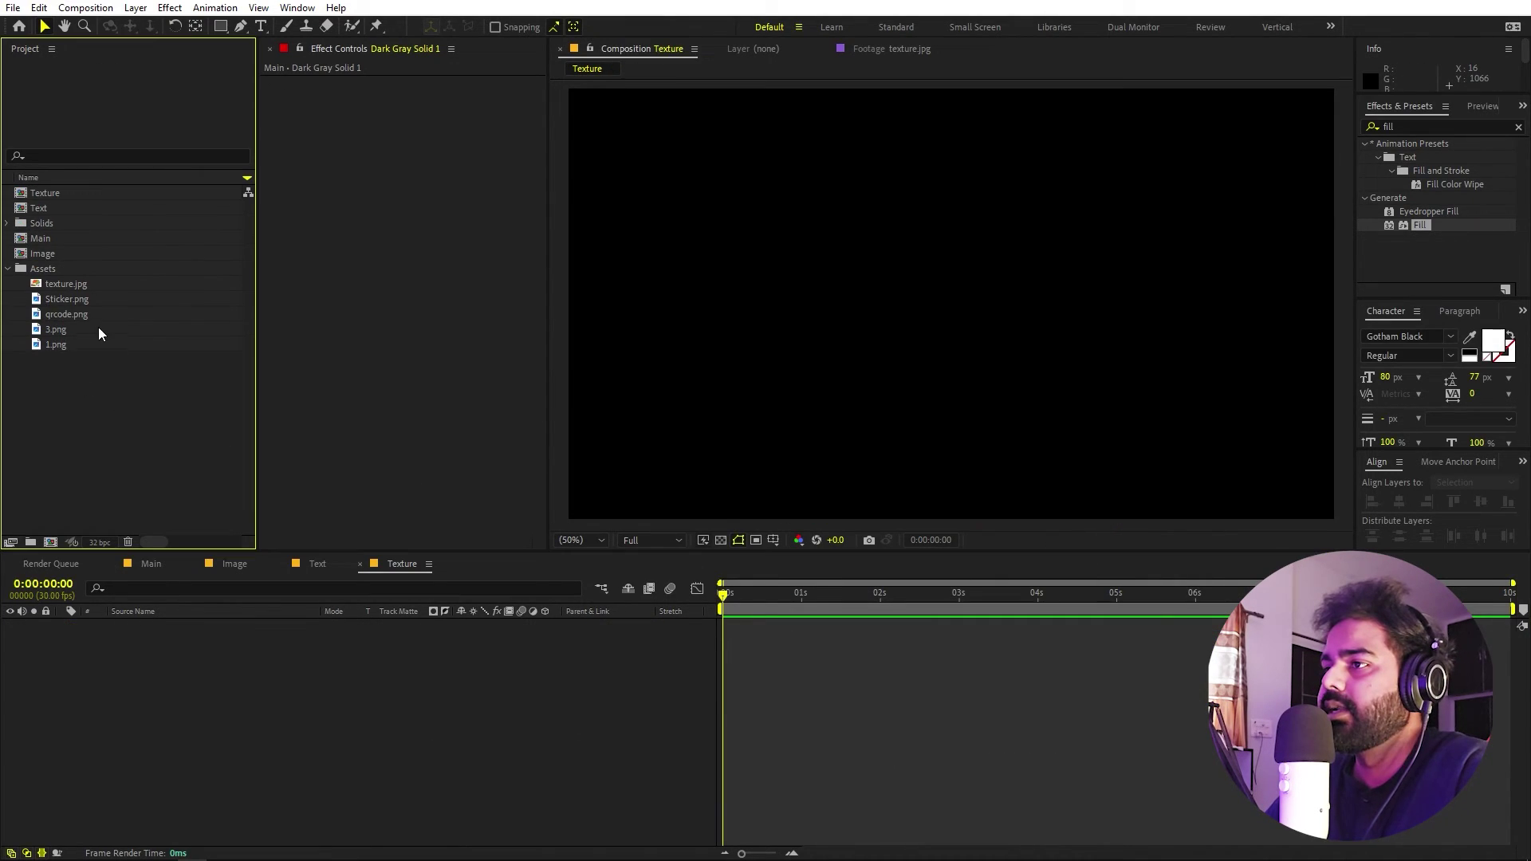
- Place texture.jpg in the Texture composition and scale it to 35.2% so it fills the frame
{"action": "left_click", "coordinate": [88, 287]}
{"action": "left_click_drag", "start_coordinate": [83, 284], "coordinate": [159, 702]}
{"action": "scroll", "coordinate": [834, 349], "scroll_direction": "down", "scroll_amount": 4}
{"action": "left_click_drag", "start_coordinate": [483, 640], "coordinate": [40, 709]}
{"action": "scroll", "coordinate": [666, 504], "scroll_direction": "up", "scroll_amount": 4}
{"action": "left_click", "coordinate": [580, 541]}
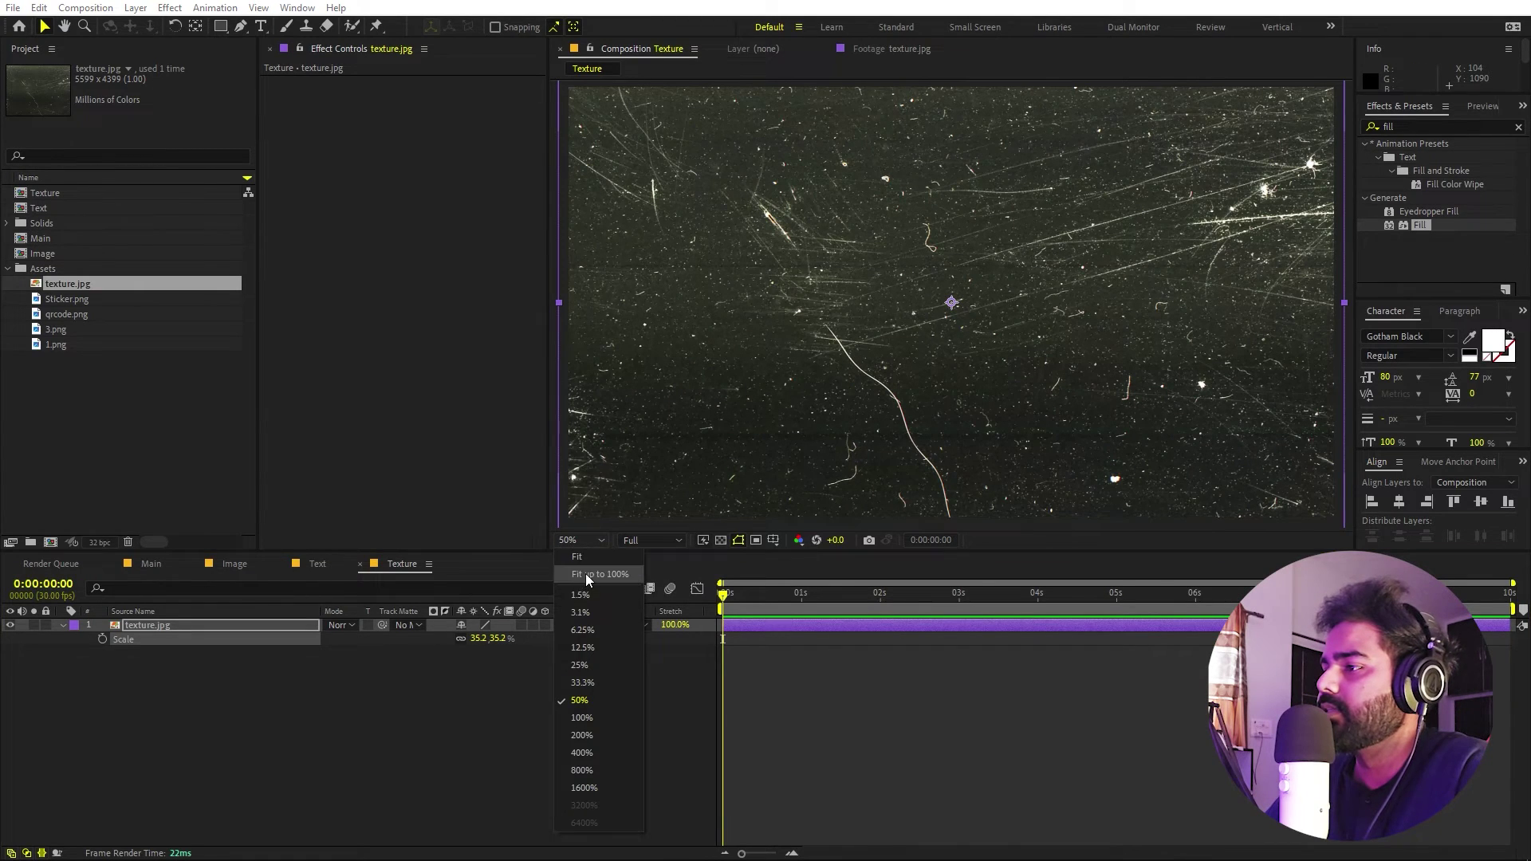
{"action": "left_click", "coordinate": [590, 589]}
{"action": "left_click", "coordinate": [780, 675]}
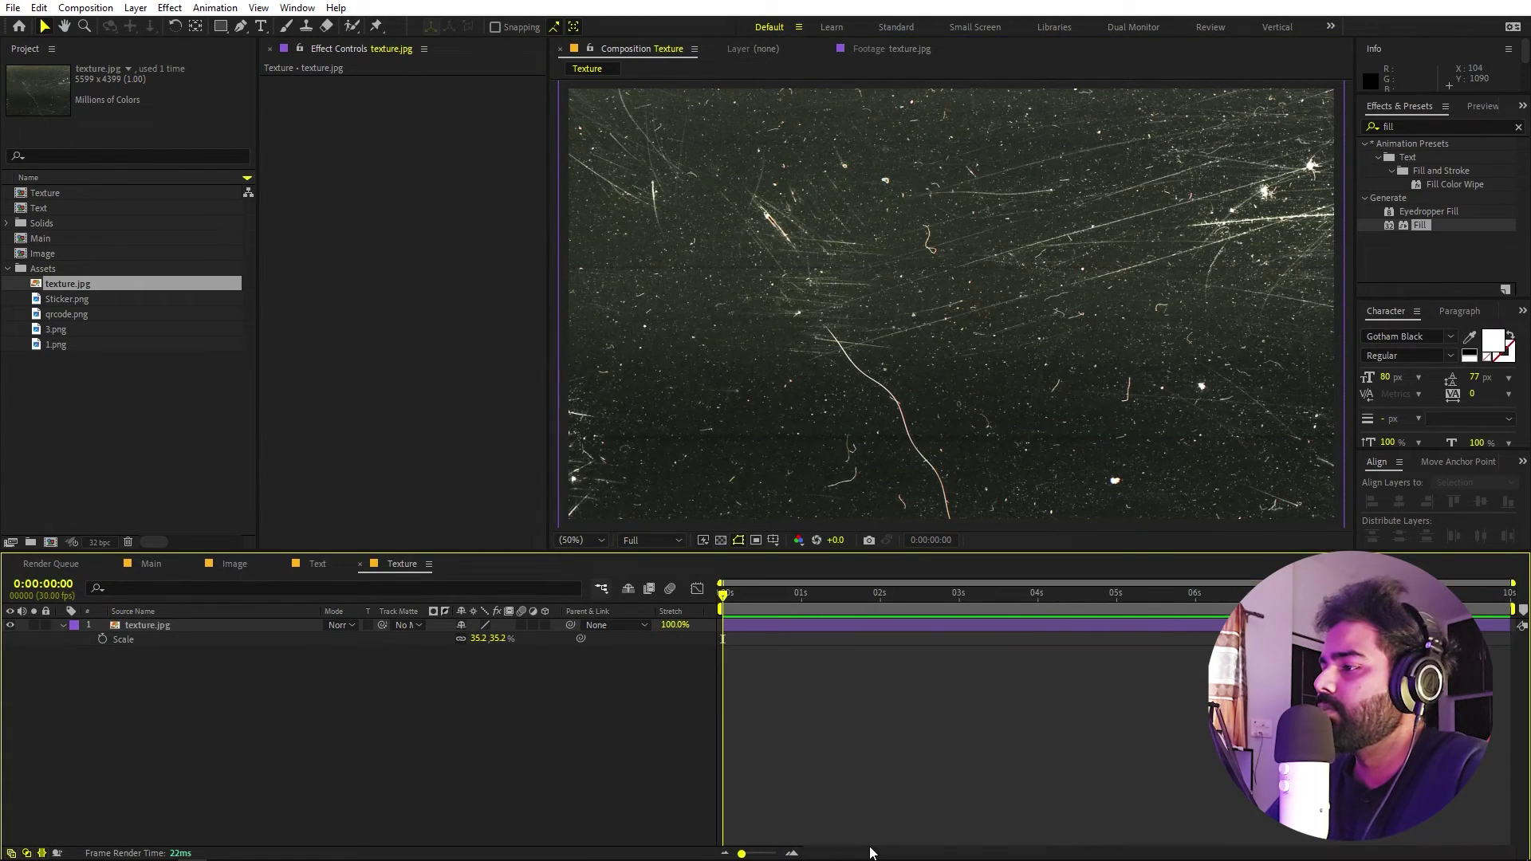
- Split the texture.jpg layer at 0:00:00:04
{"action": "left_click_drag", "start_coordinate": [742, 853], "coordinate": [778, 855]}
{"action": "left_click_drag", "start_coordinate": [736, 596], "coordinate": [873, 600]}
{"action": "left_click", "coordinate": [887, 620]}
{"action": "key", "text": "ctrl+shift+d"}
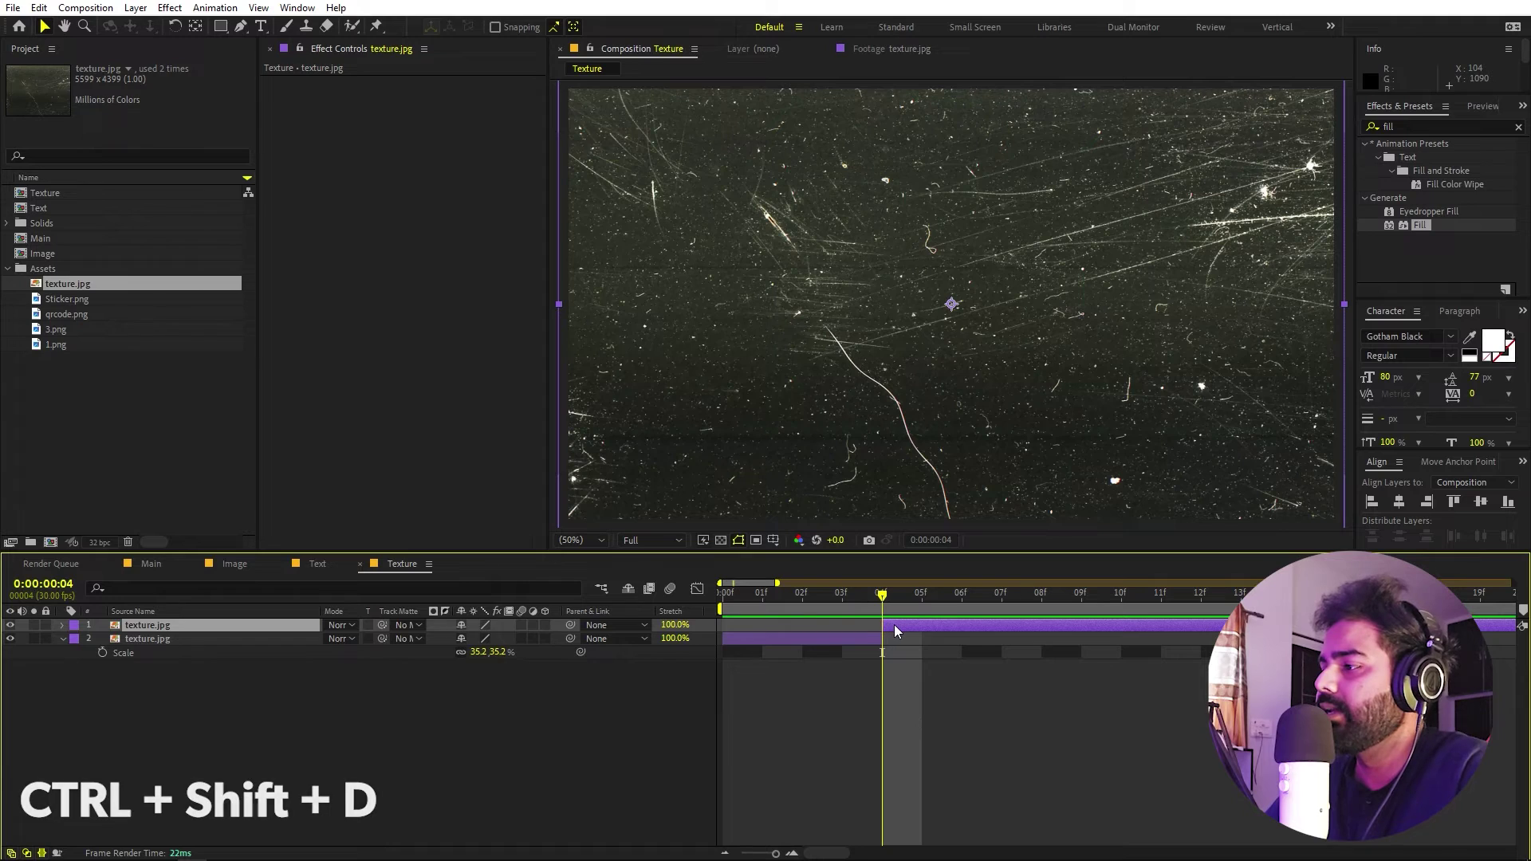
- Rotate the second texture.jpg segment to 180°
{"action": "key", "text": "r"}
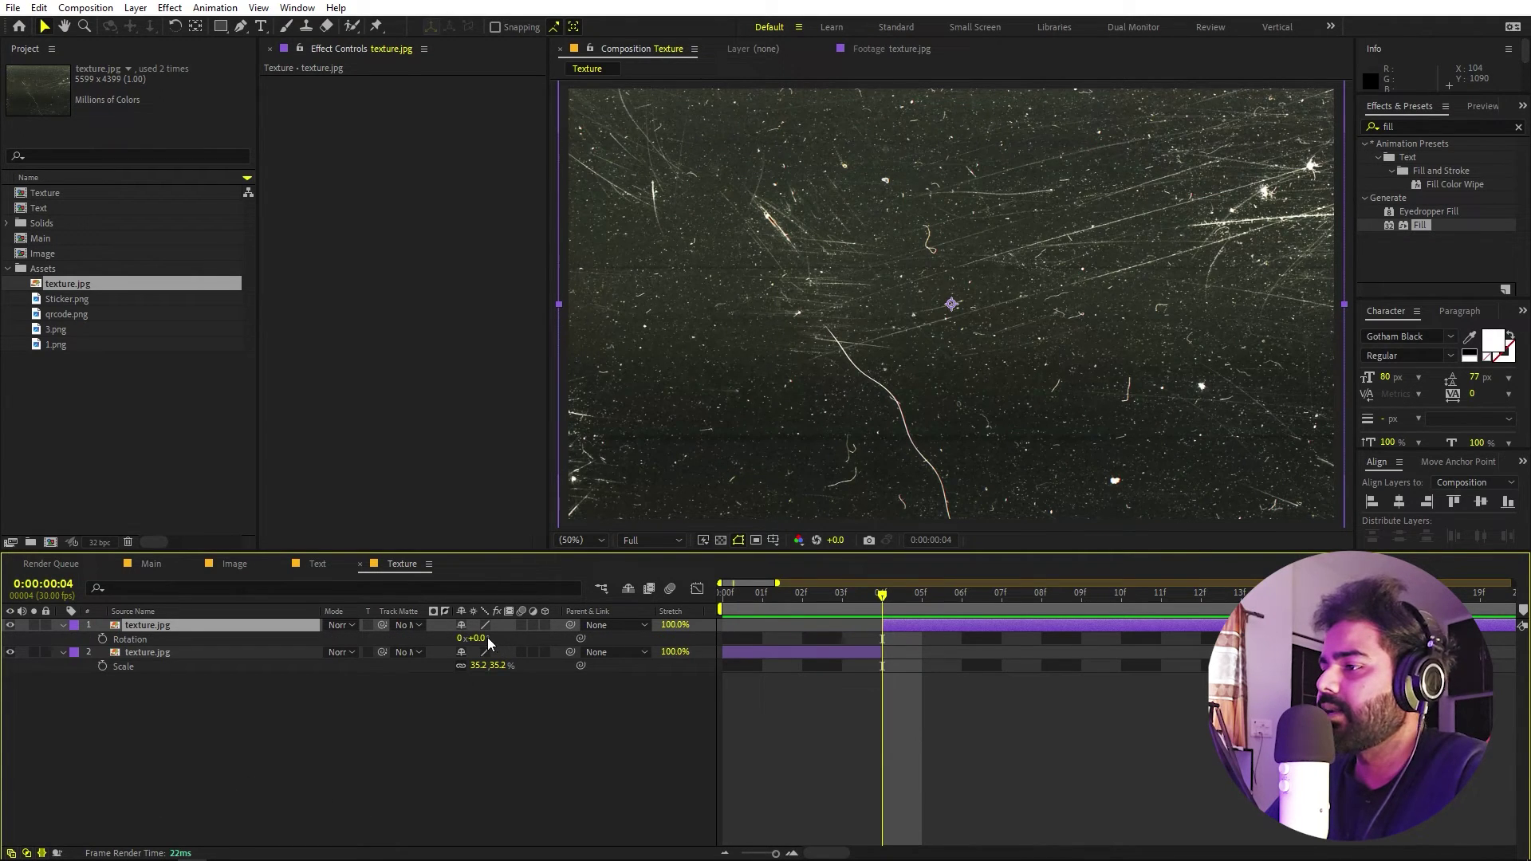
{"action": "type", "text": "180"}
{"action": "key", "text": "Return"}
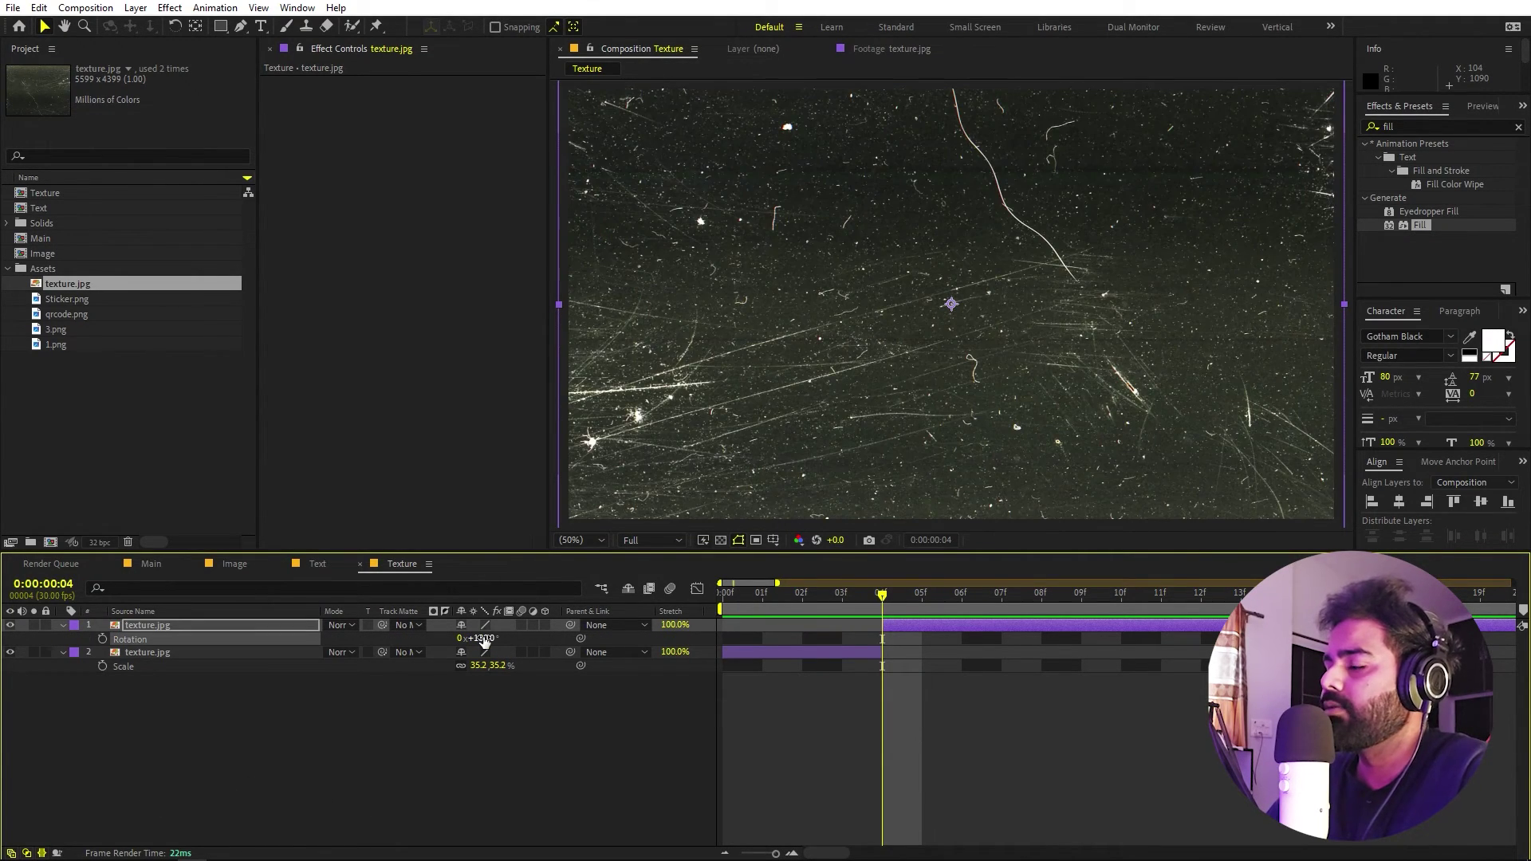
{"action": "key", "text": "comma"}
{"action": "key", "text": "comma"}
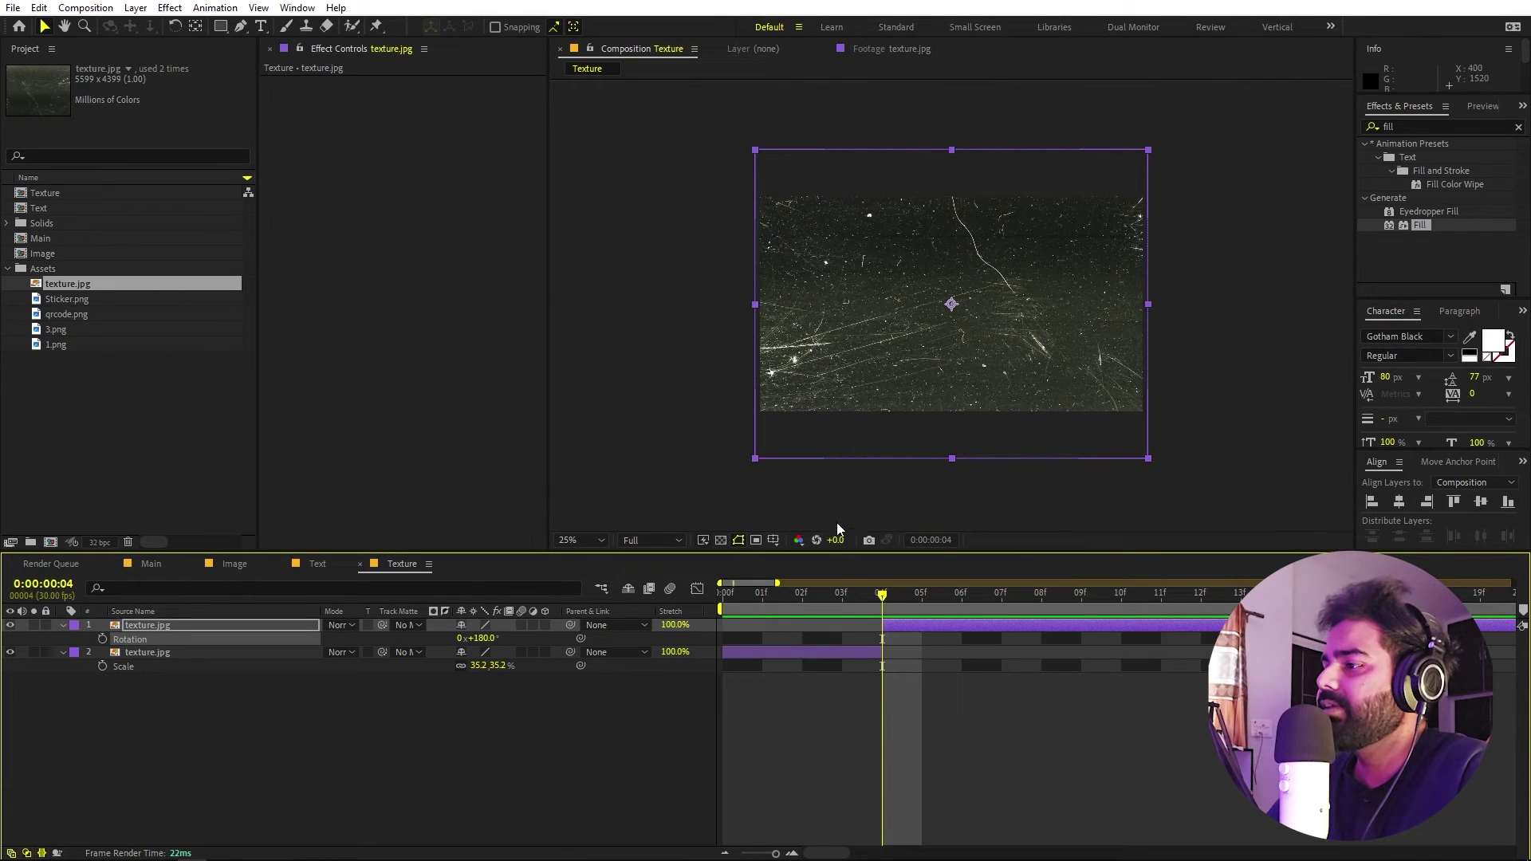
- Split the rotated texture segment at 0:00:00:08, scale the new piece to 59.6% and reposition it over the frame
{"action": "key", "text": "Home"}
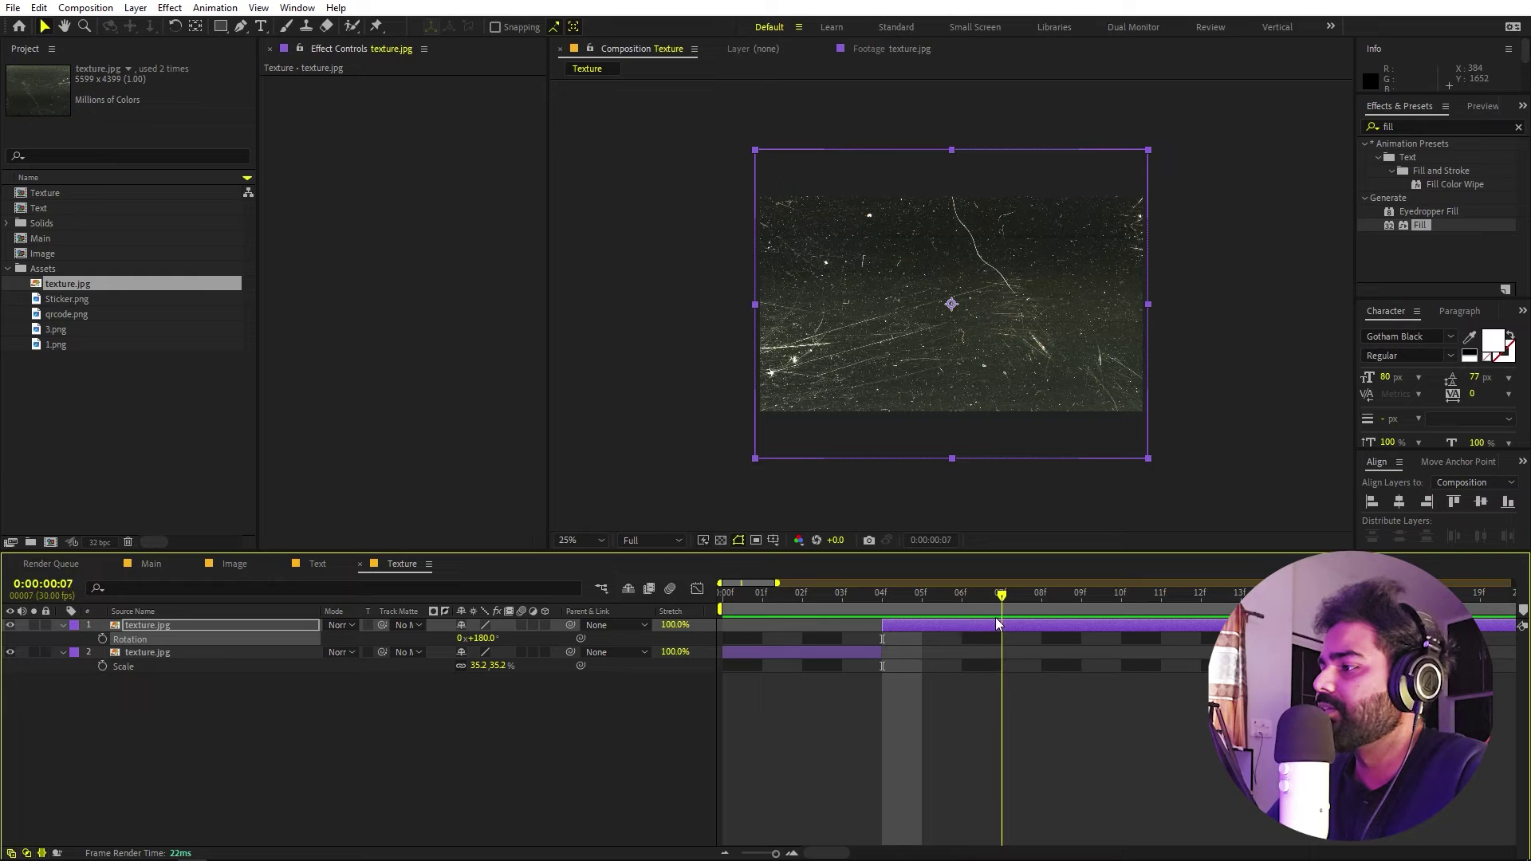
{"action": "key", "text": "ctrl+shift+d"}
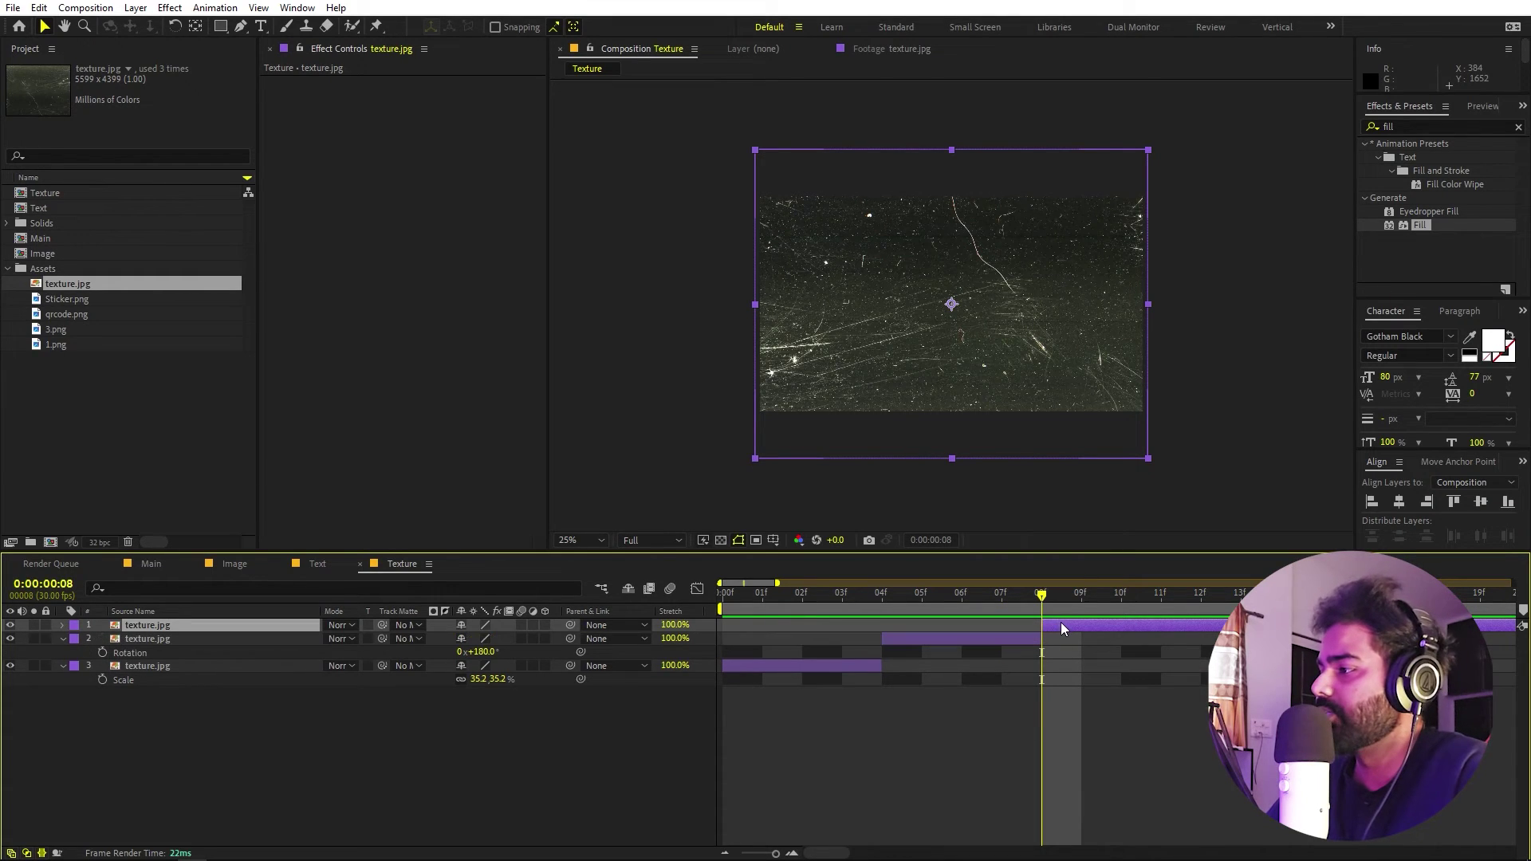
{"action": "key", "text": "s"}
{"action": "left_click_drag", "start_coordinate": [496, 644], "coordinate": [957, 364]}
- Split the topmost texture layer at 0:00:00:12 and move the new segment up and left to show a different area
{"action": "left_click_drag", "start_coordinate": [1061, 591], "coordinate": [1201, 596]}
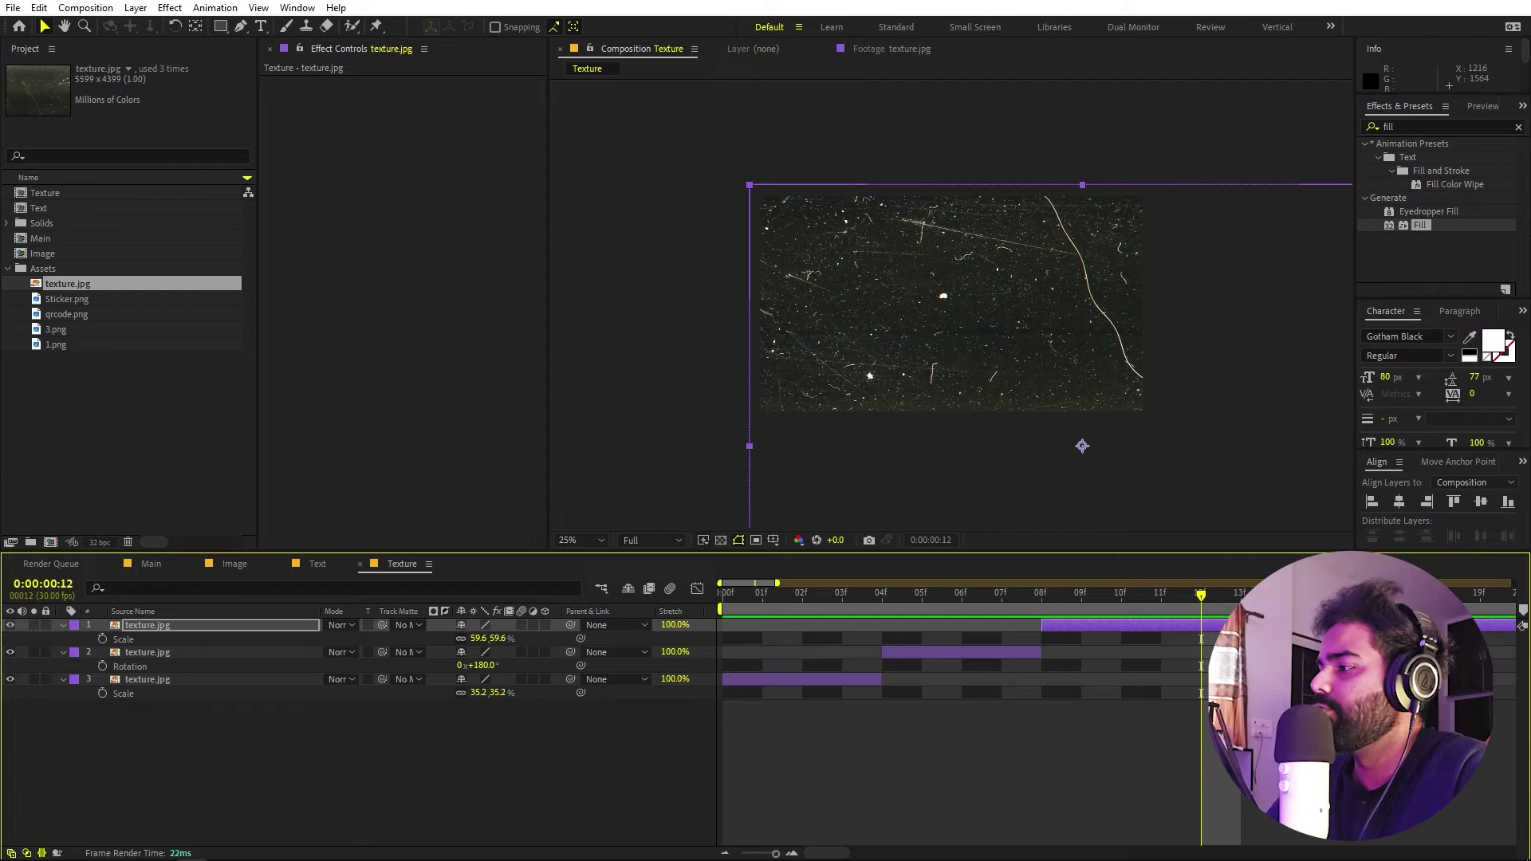
{"action": "key", "text": "ctrl+shift+d"}
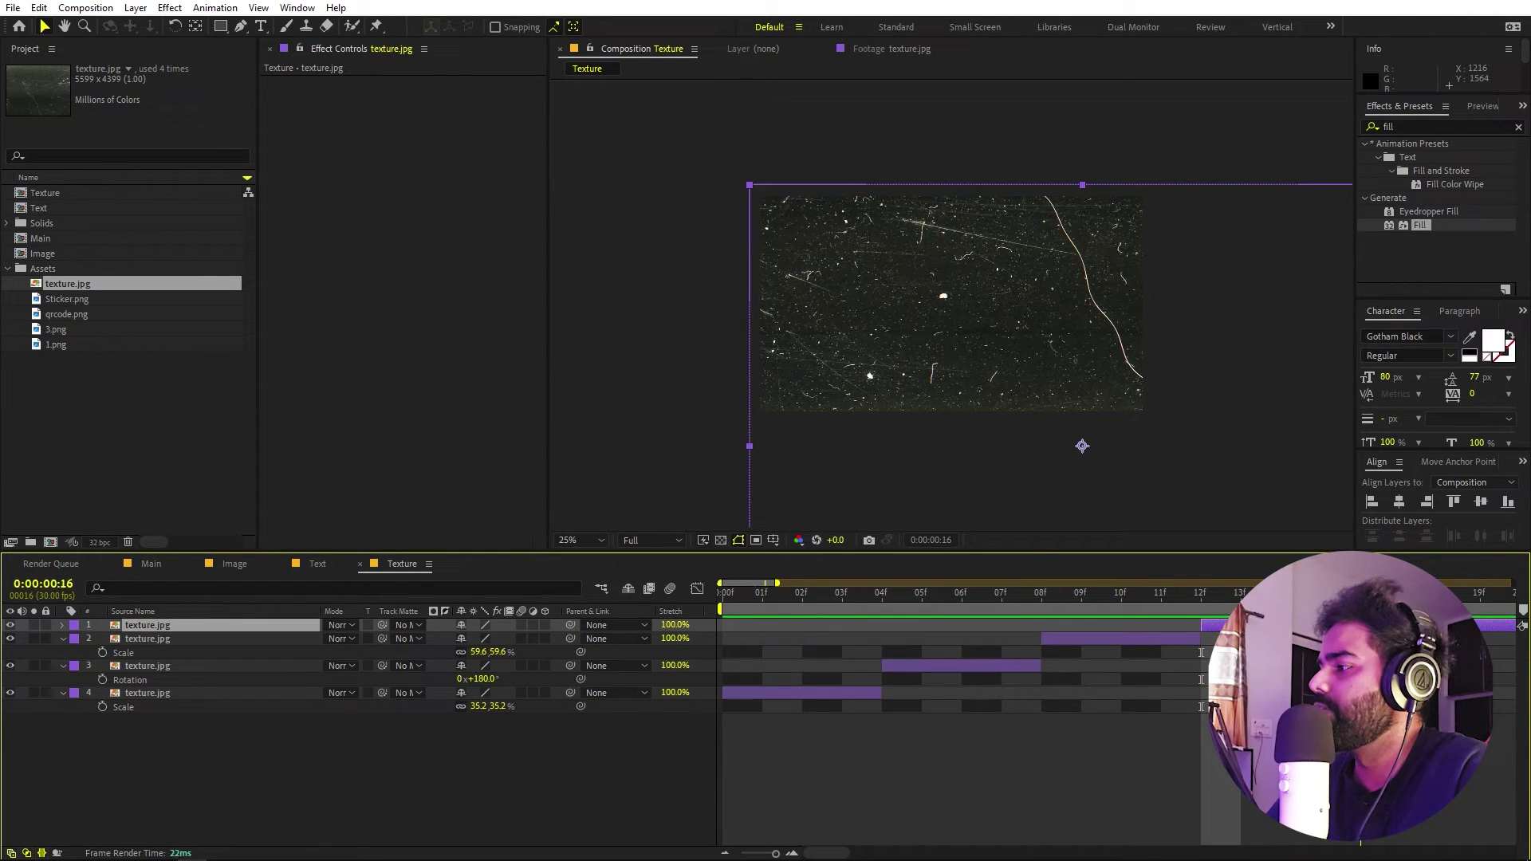
{"action": "key", "text": "Page_Up"}
{"action": "left_click_drag", "start_coordinate": [1096, 341], "coordinate": [826, 51]}
- Split the topmost texture layer at 0:00:00:16 and shift the new segment to the right over the frame
{"action": "key", "text": "space"}
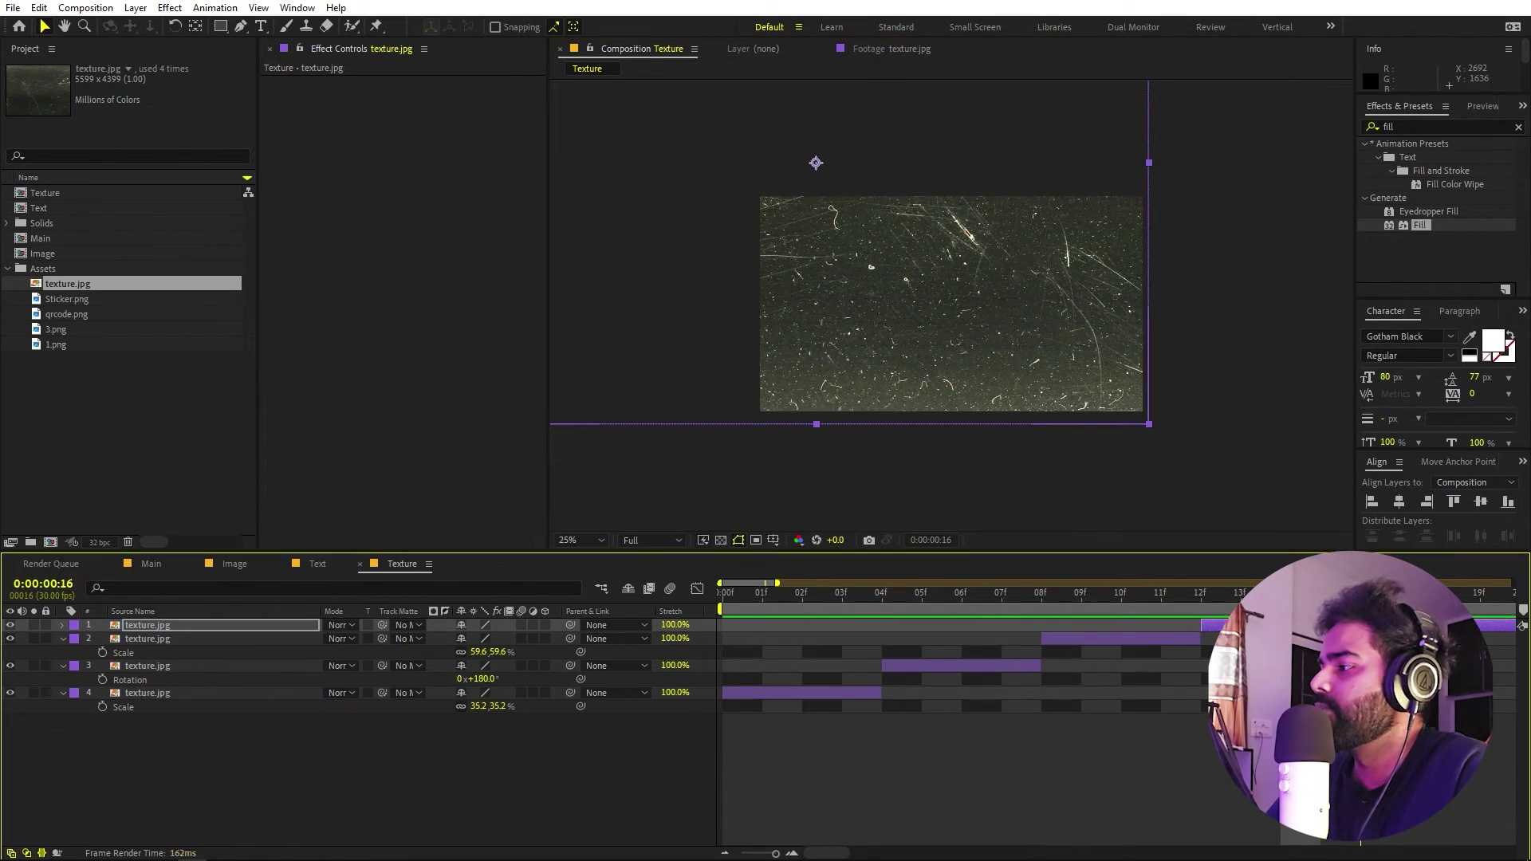
{"action": "key", "text": "ctrl+d"}
{"action": "mouse_move", "coordinate": [743, 291]}
{"action": "left_mouse_down"}
{"action": "mouse_move", "coordinate": [1013, 292]}
{"action": "mouse_move", "coordinate": [706, 322]}
{"action": "mouse_move", "coordinate": [746, 320]}
{"action": "left_mouse_up"}
{"action": "key", "text": "minus"}
{"action": "key", "text": "space"}
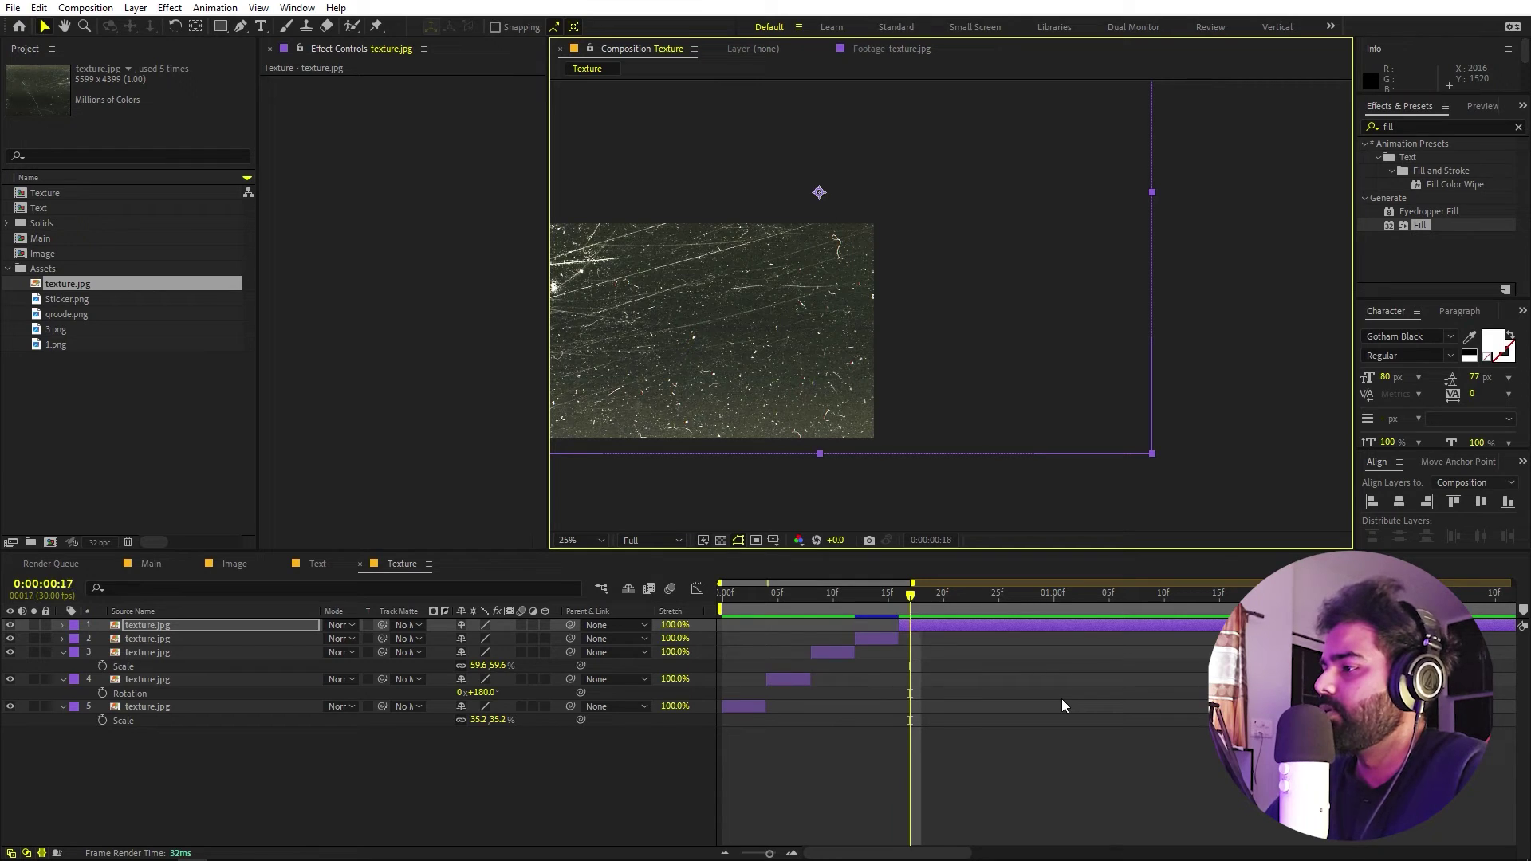
- Split the topmost texture layer at 0:00:00:20, move the new segment down and left, and scale it to 70.5%
{"action": "key", "text": "Page_Down"}
{"action": "key", "text": "ctrl+shift+d"}
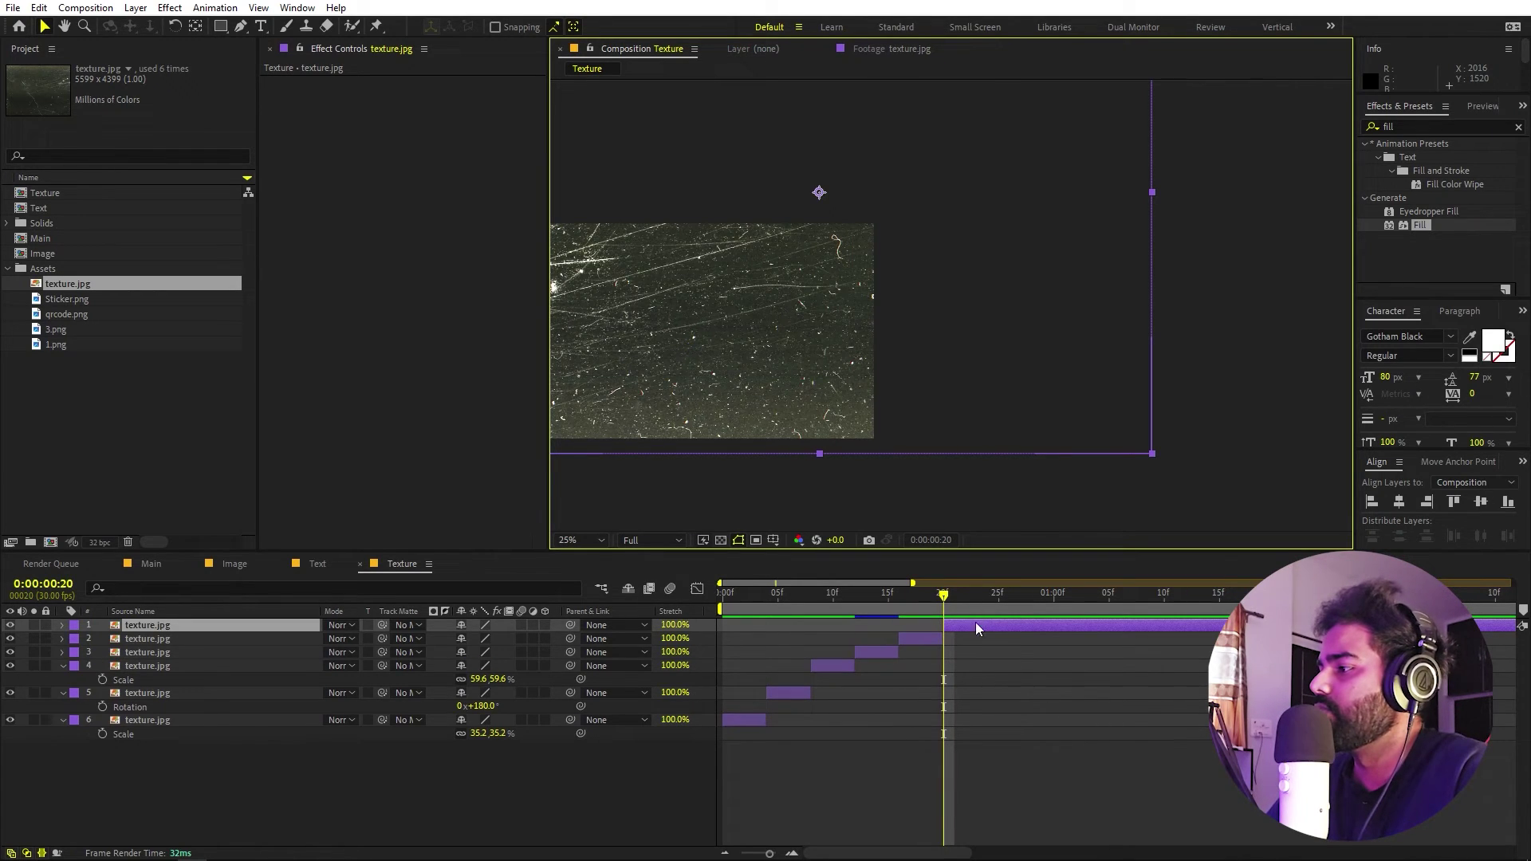
{"action": "left_click_drag", "start_coordinate": [965, 288], "coordinate": [693, 542]}
{"action": "key", "text": "s"}
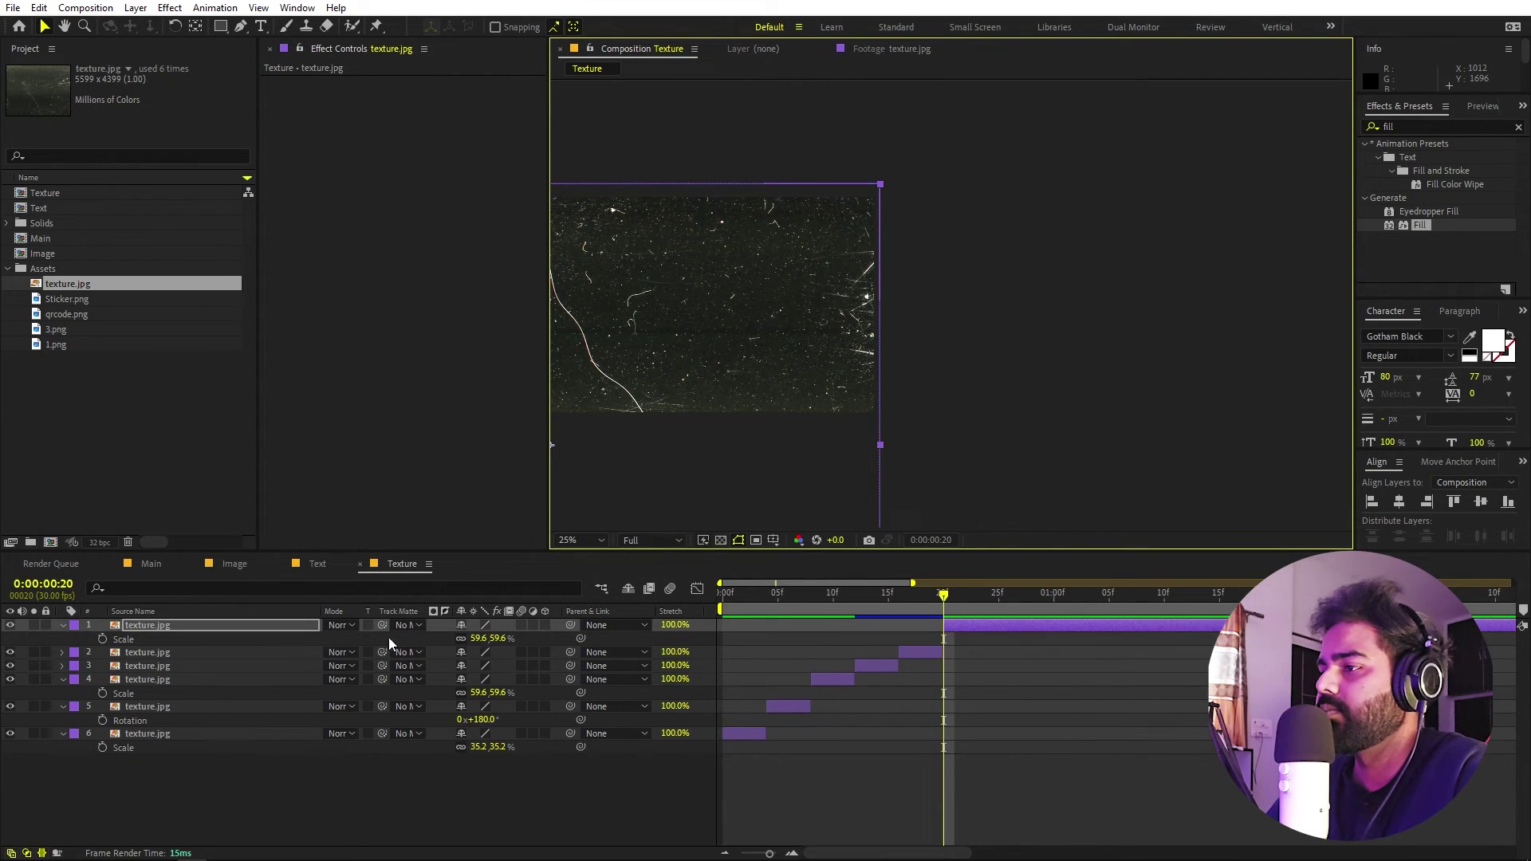
{"action": "left_click_drag", "start_coordinate": [470, 638], "coordinate": [567, 643]}
{"action": "left_click_drag", "start_coordinate": [799, 394], "coordinate": [939, 359]}
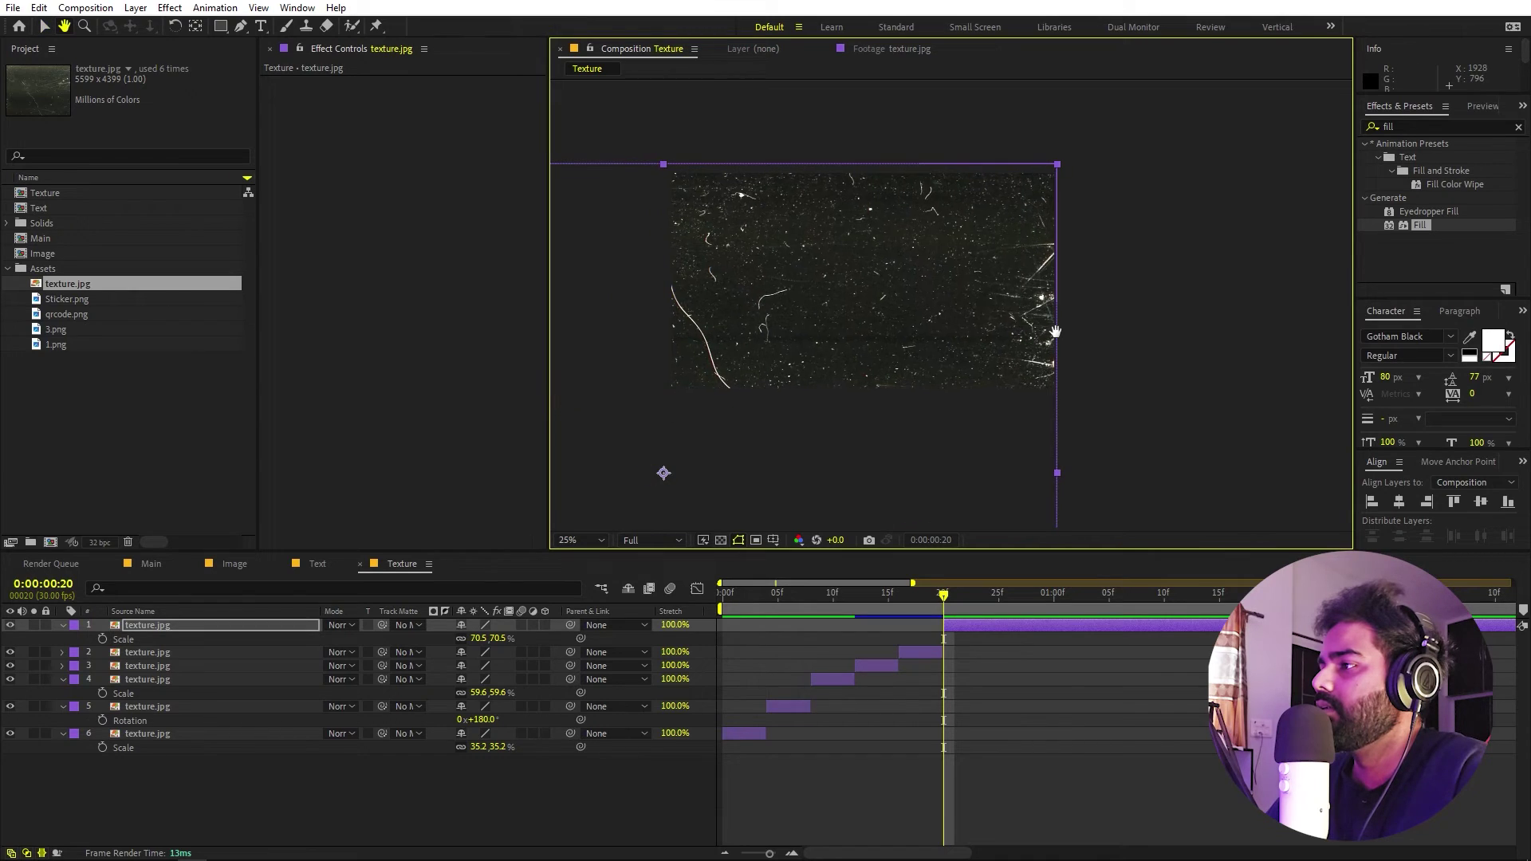
{"action": "key", "text": "v"}
- Split the topmost texture layer at 0:00:00:24 and delete the remainder after that frame
{"action": "left_click", "coordinate": [953, 595]}
{"action": "left_click_drag", "start_coordinate": [955, 600], "coordinate": [987, 596]}
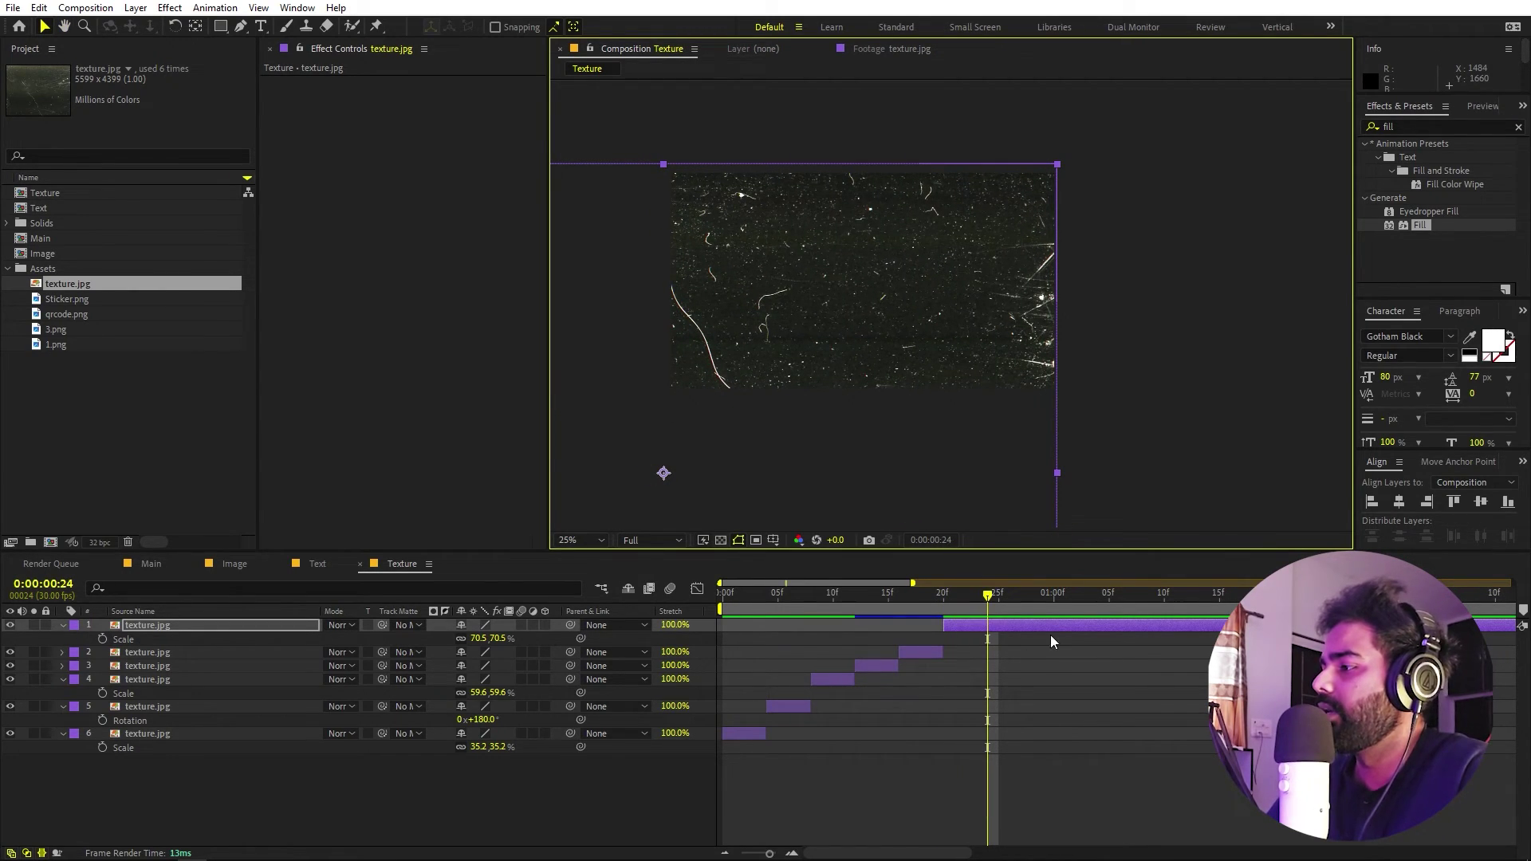
{"action": "key", "text": "ctrl+shift+d"}
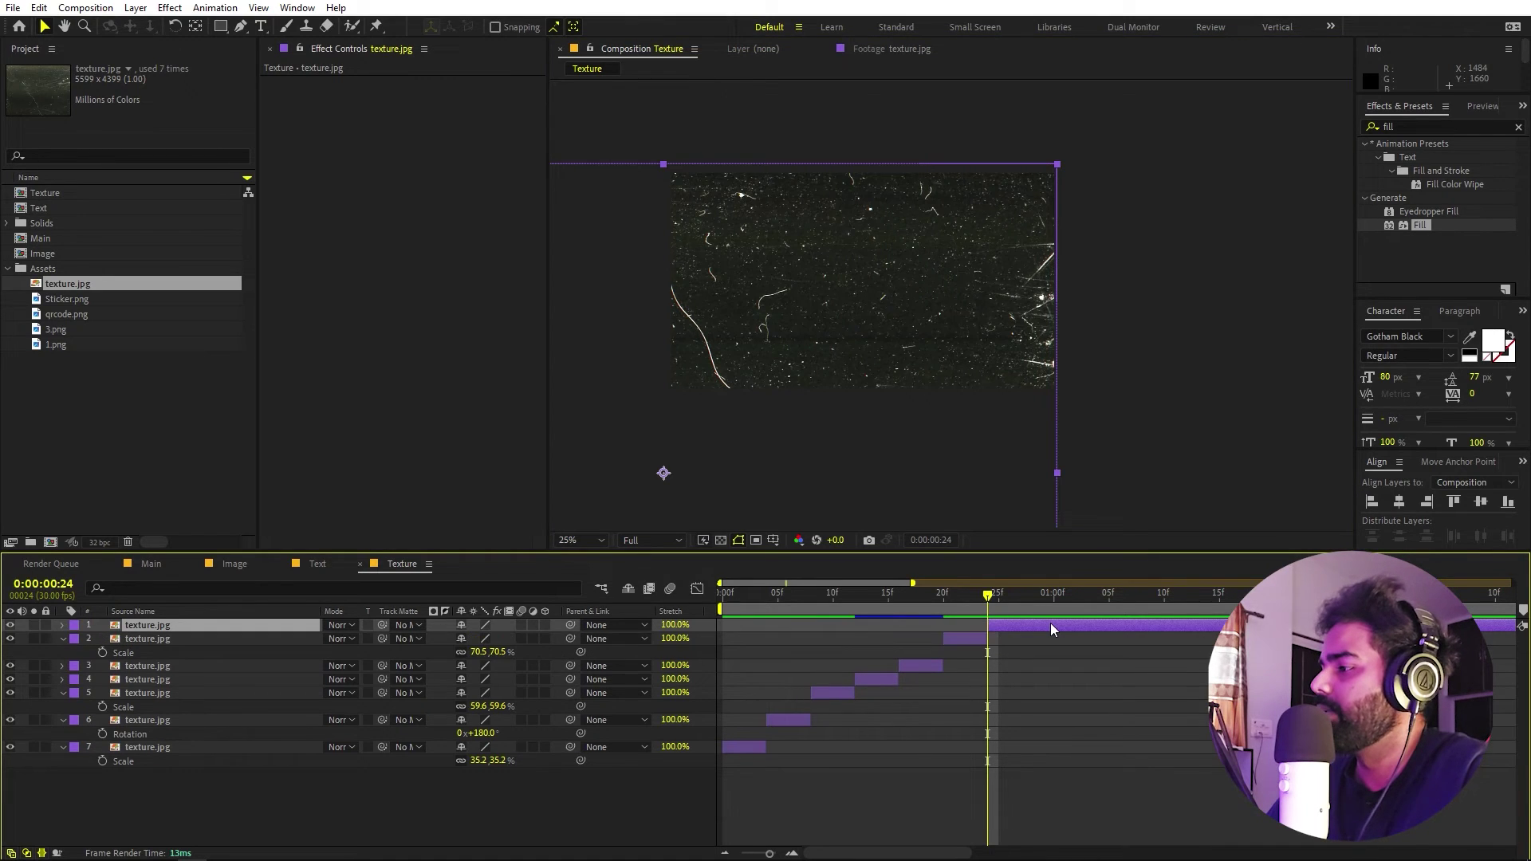
{"action": "key", "text": "Delete"}
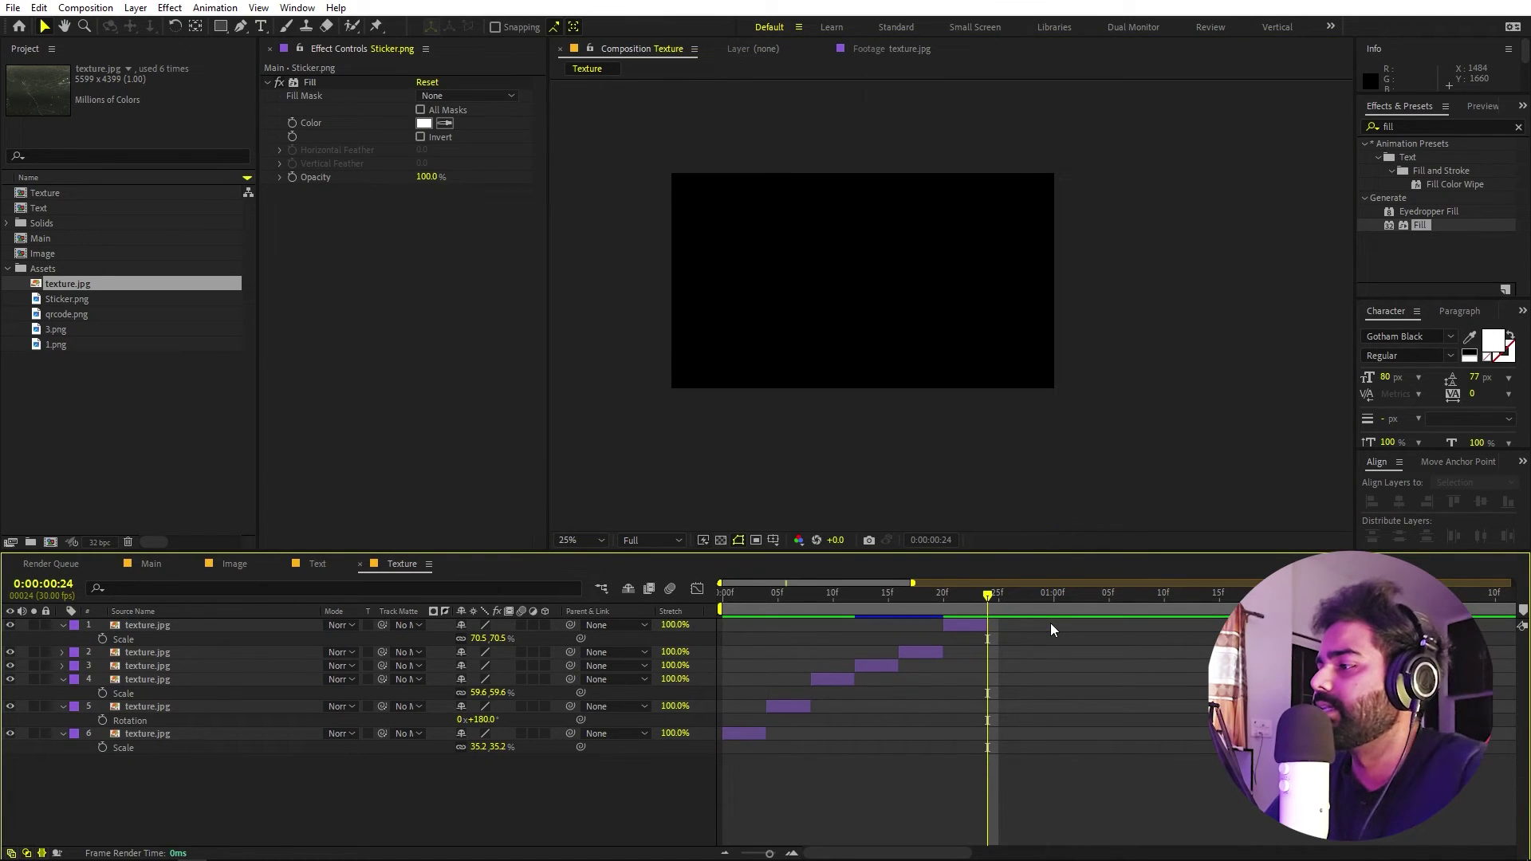
- End the work area where the last texture segment stops, at 0:00:00:24, and trim the Texture composition to it
{"action": "key", "text": "space"}
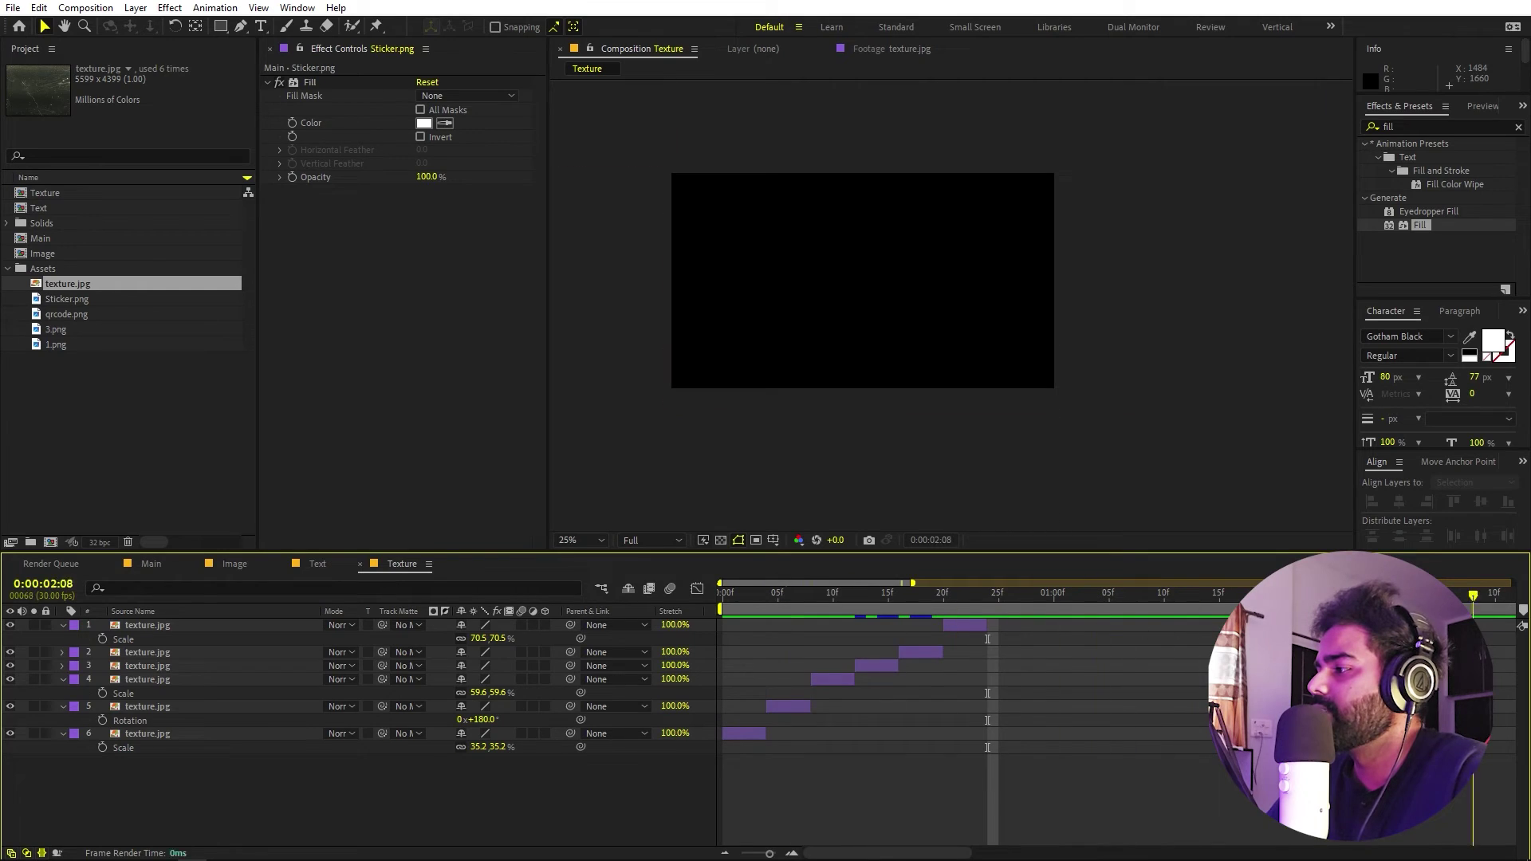
{"action": "key", "text": "minus"}
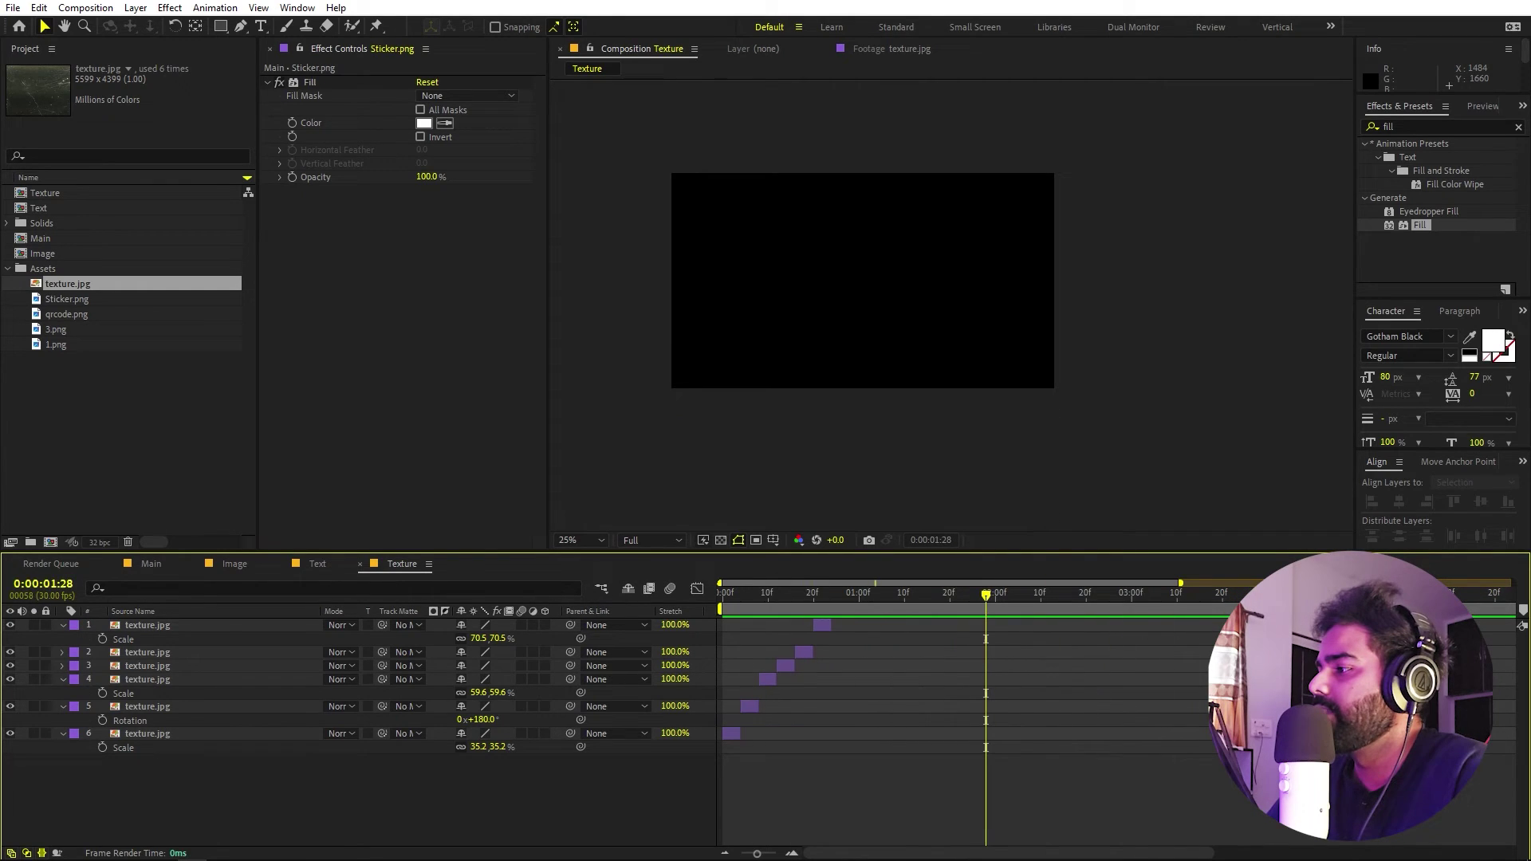
{"action": "left_click", "coordinate": [830, 600]}
{"action": "key", "text": "minus"}
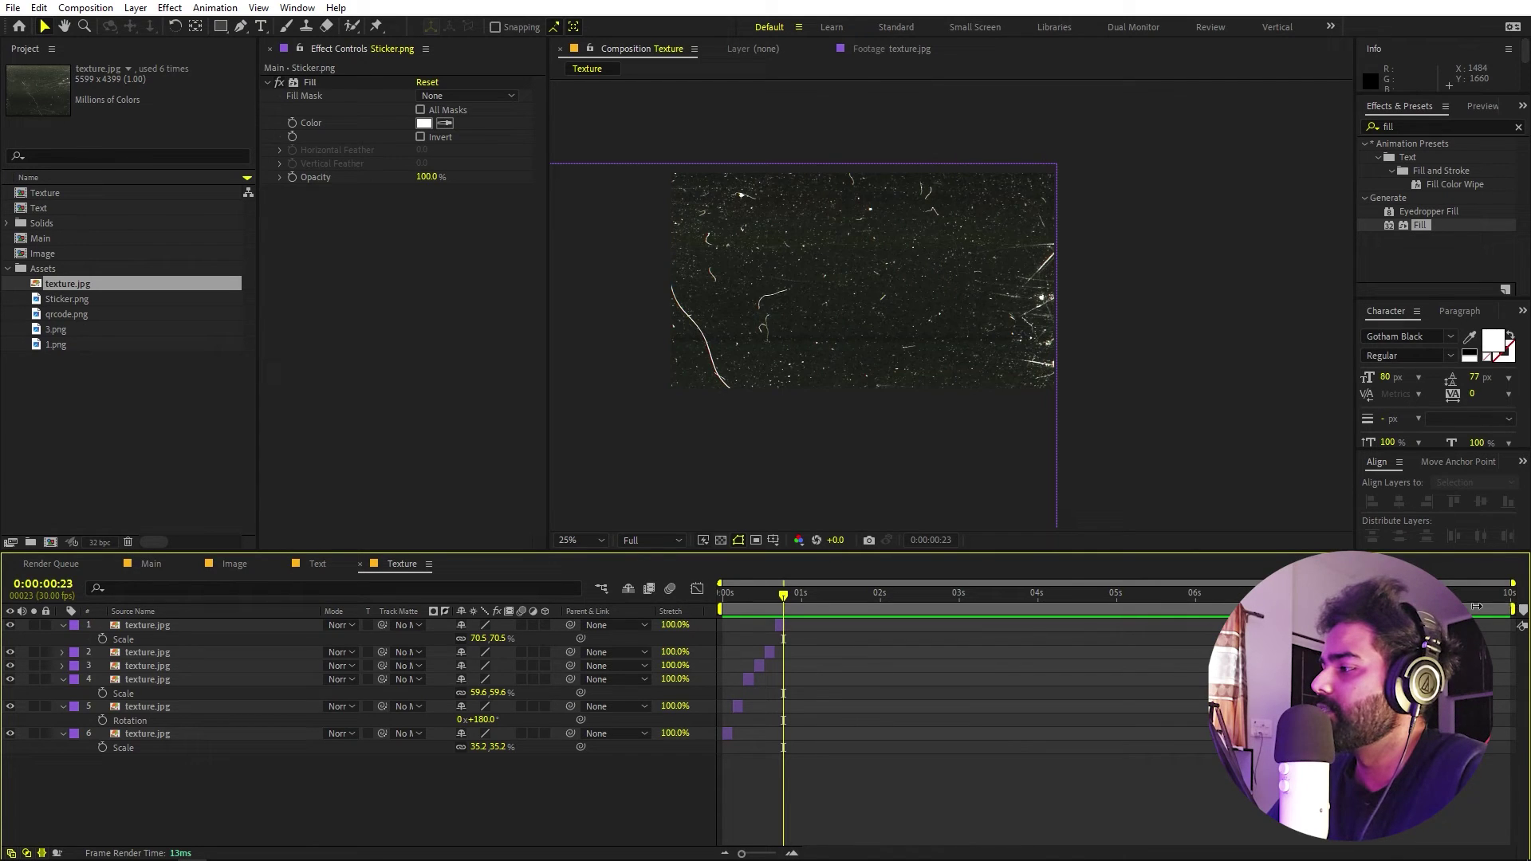
{"action": "left_click_drag", "start_coordinate": [1513, 610], "coordinate": [844, 614]}
{"action": "key", "text": "equal"}
{"action": "key", "text": "equal"}
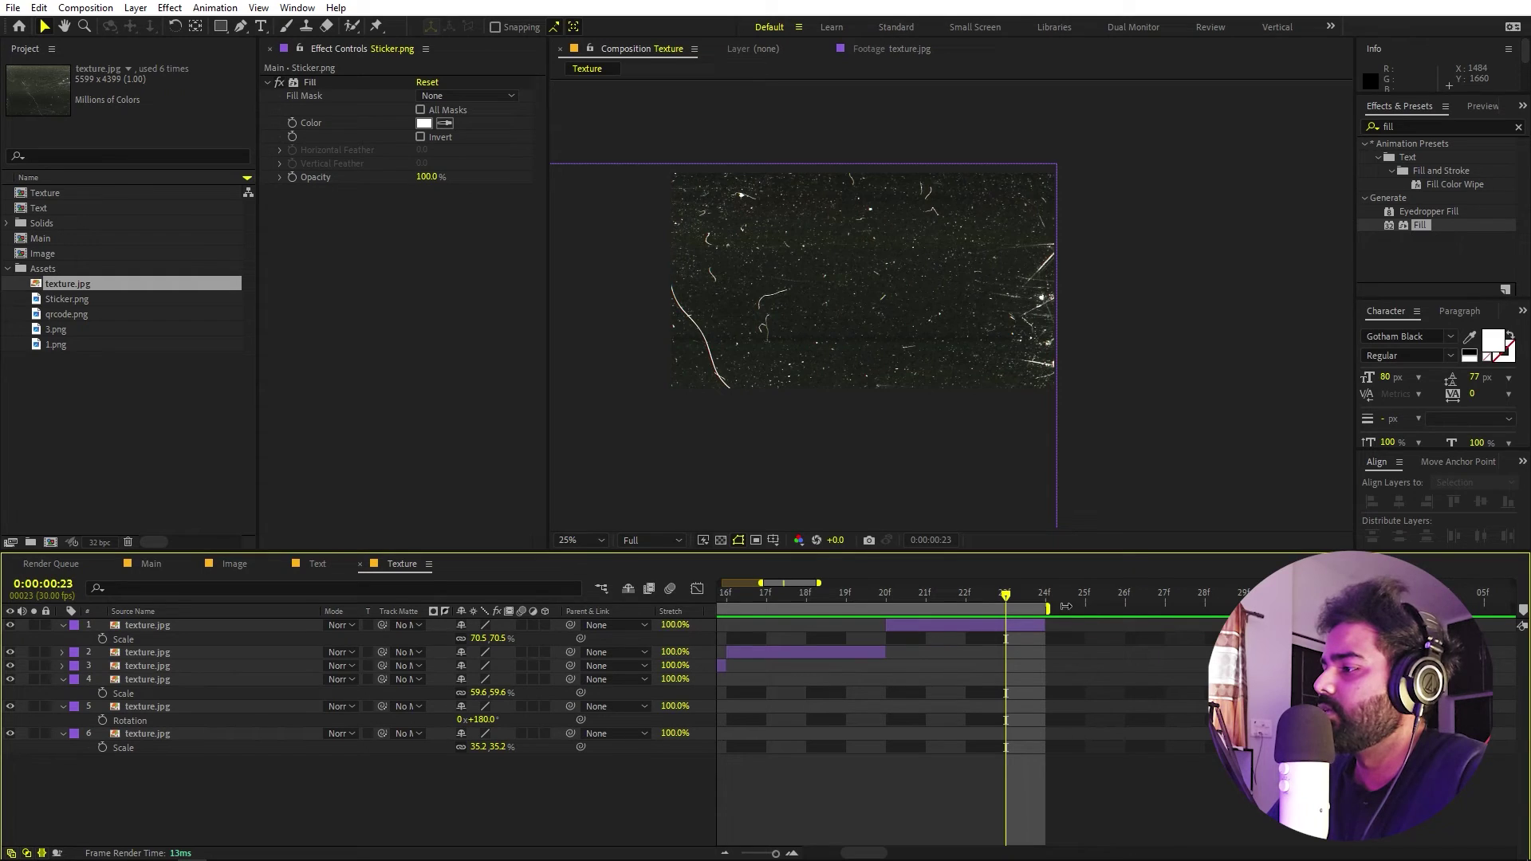
{"action": "key", "text": "minus"}
{"action": "key", "text": "minus"}
{"action": "key", "text": "minus"}
{"action": "right_click", "coordinate": [749, 608]}
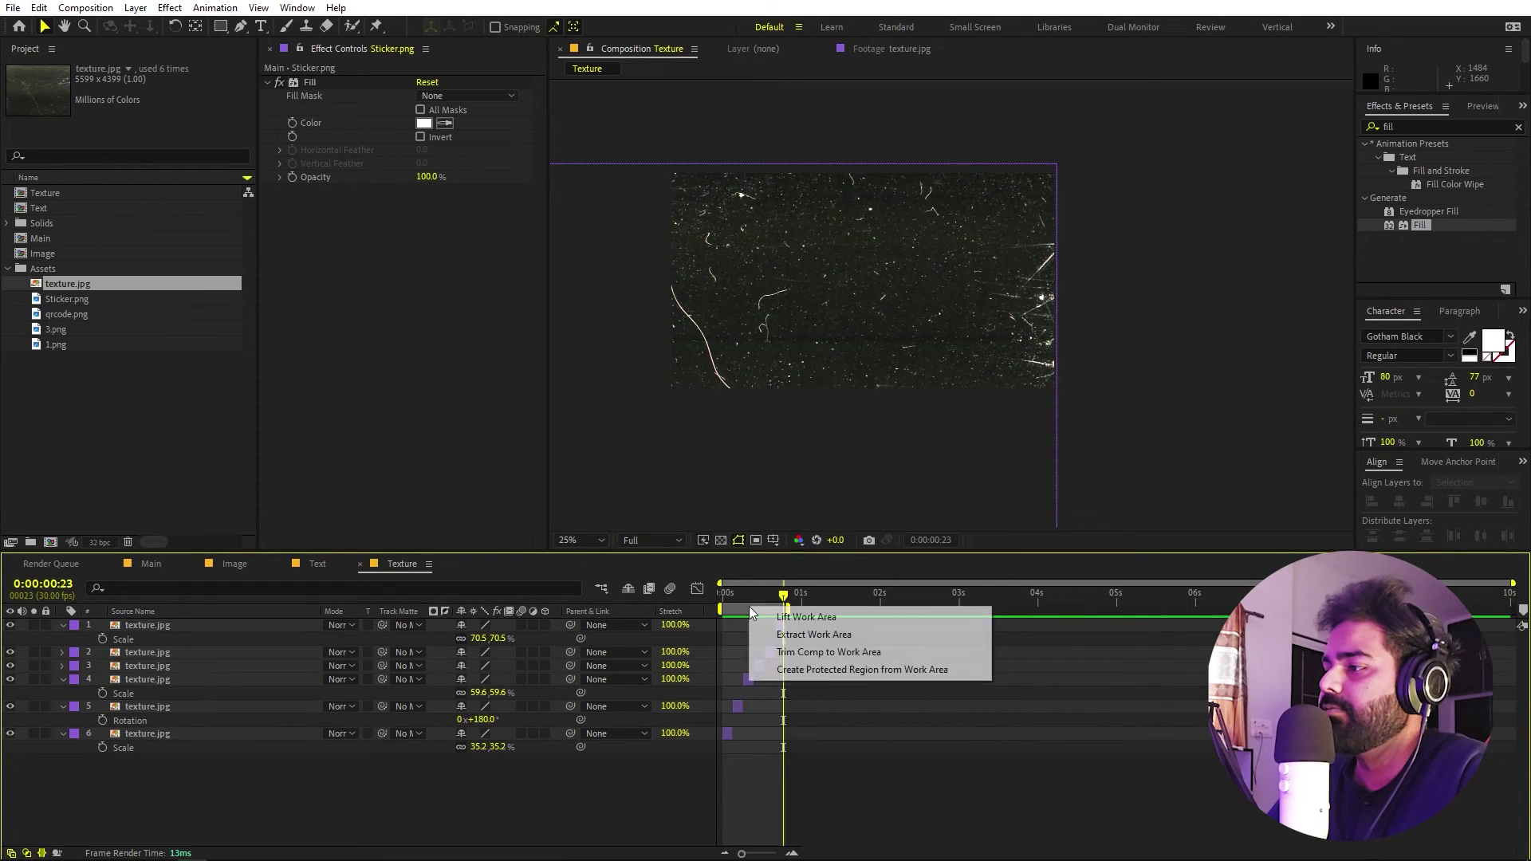
{"action": "left_click", "coordinate": [817, 651]}
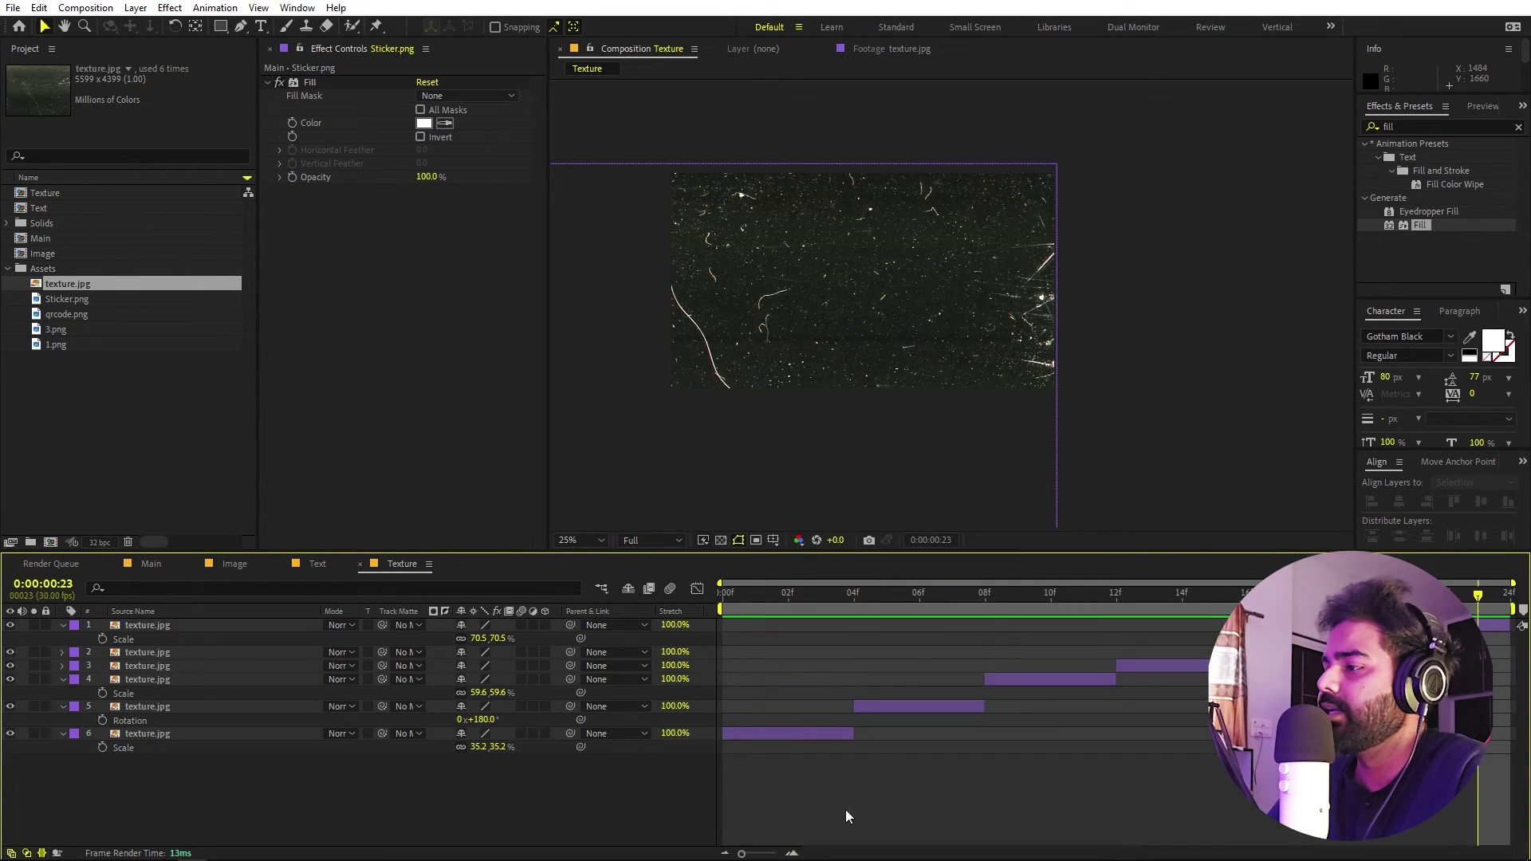
- Fit the Texture composition in the viewer up to 100% and play it from the start
{"action": "key", "text": "Home"}
{"action": "left_click", "coordinate": [590, 540]}
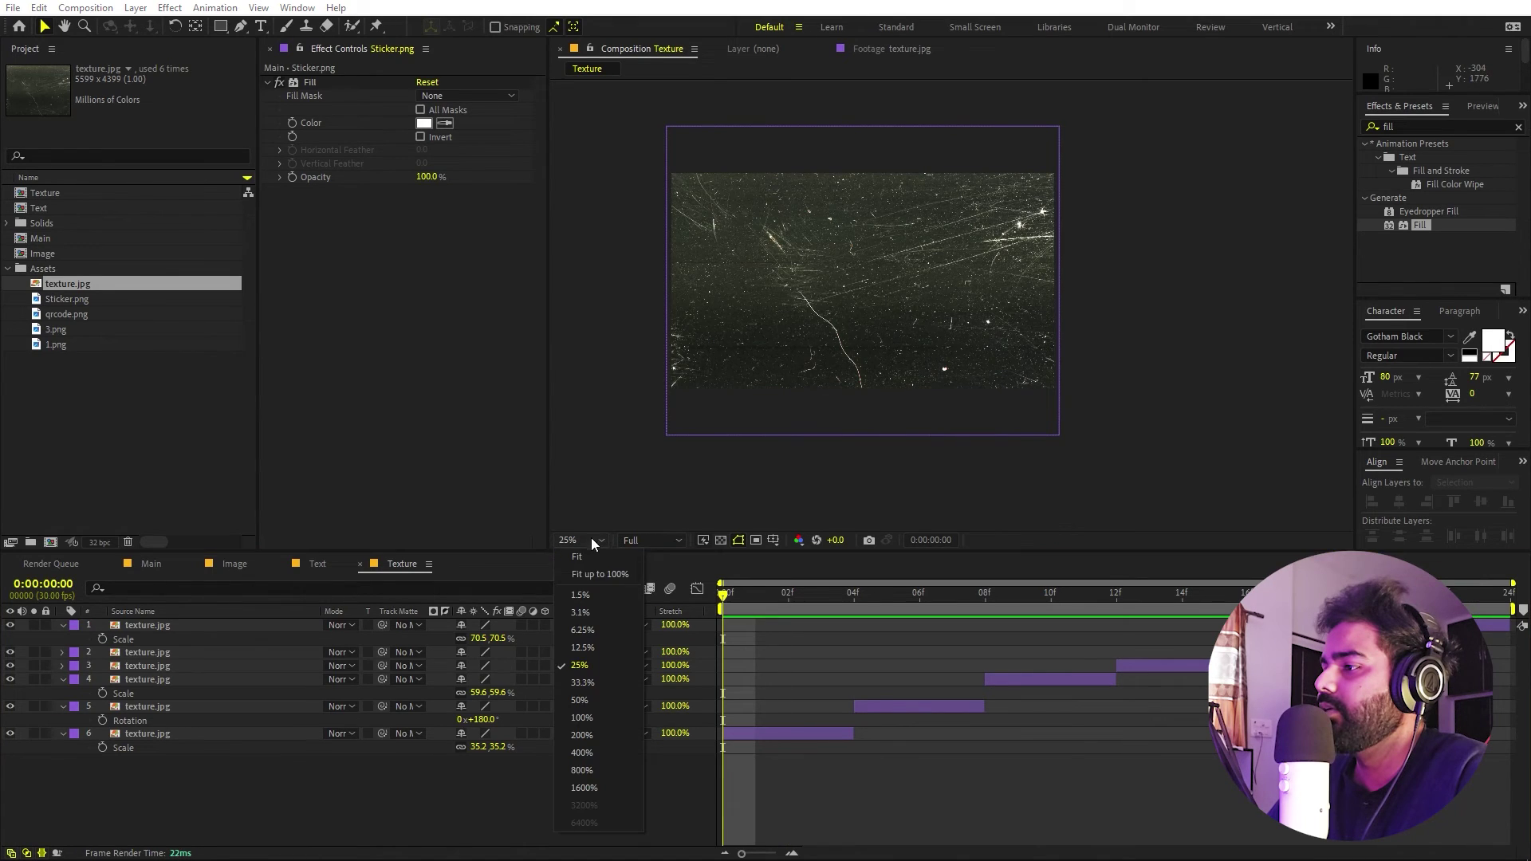
{"action": "left_click", "coordinate": [619, 575]}
{"action": "key", "text": "space"}
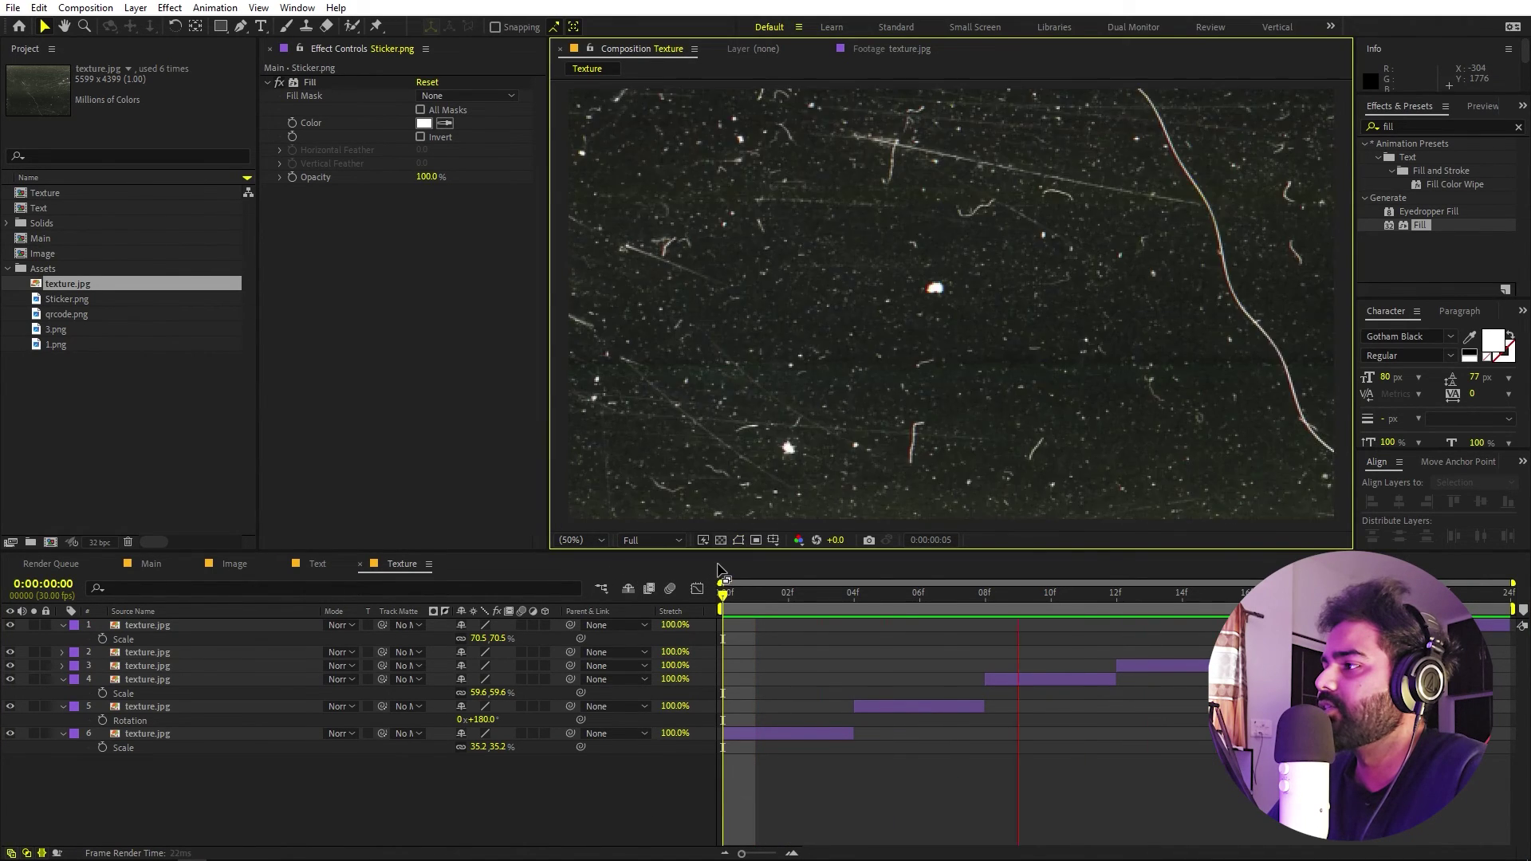
- Add the Texture composition to Main as the topmost layer and return to the first frame
{"action": "left_click", "coordinate": [156, 564]}
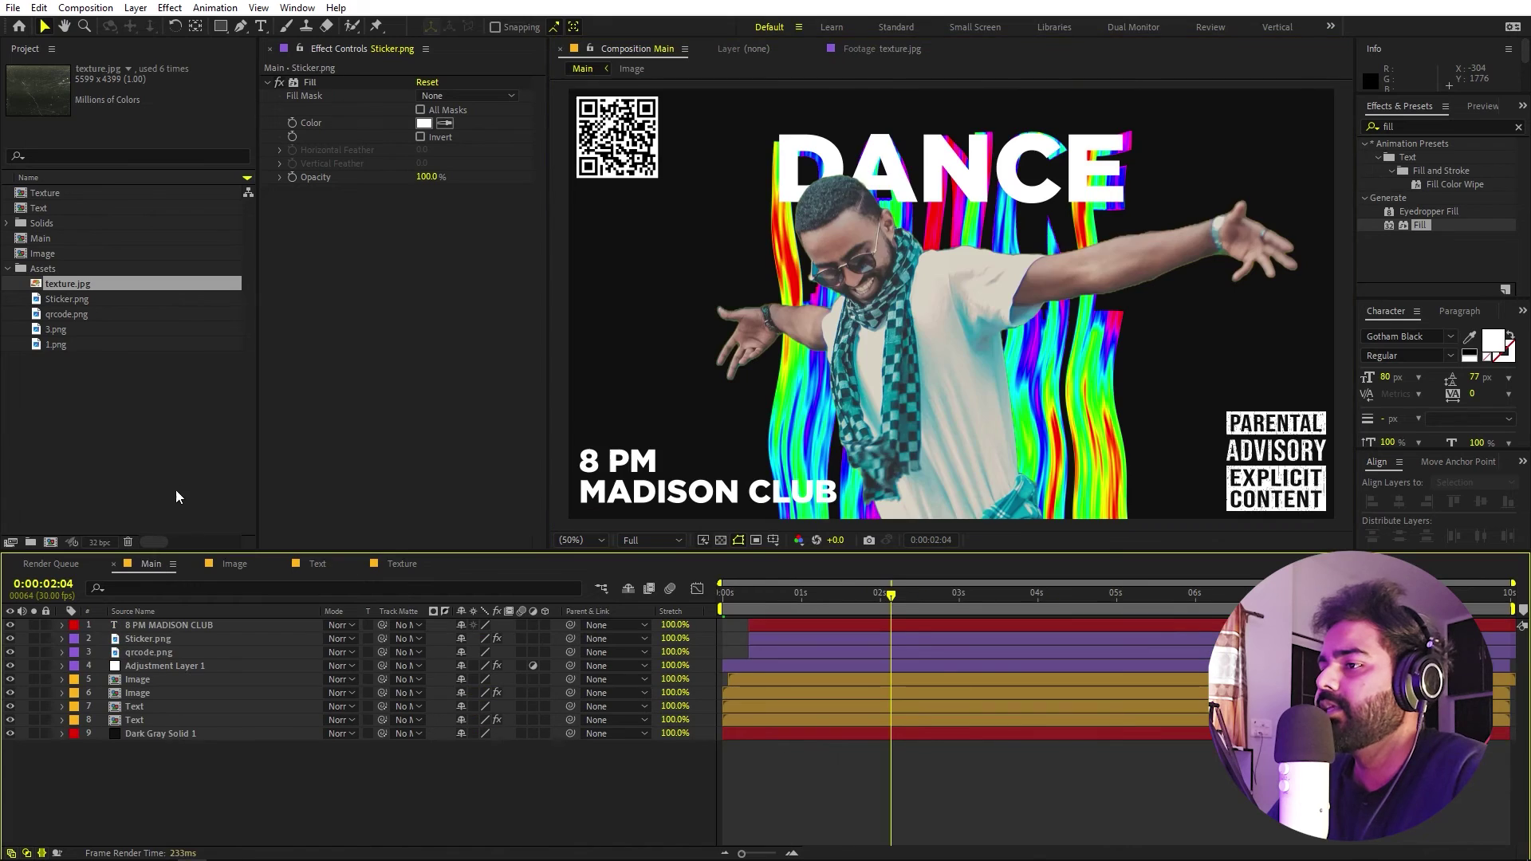
{"action": "left_click", "coordinate": [172, 504]}
{"action": "left_click_drag", "start_coordinate": [63, 199], "coordinate": [171, 620]}
{"action": "left_click_drag", "start_coordinate": [782, 605], "coordinate": [697, 600]}
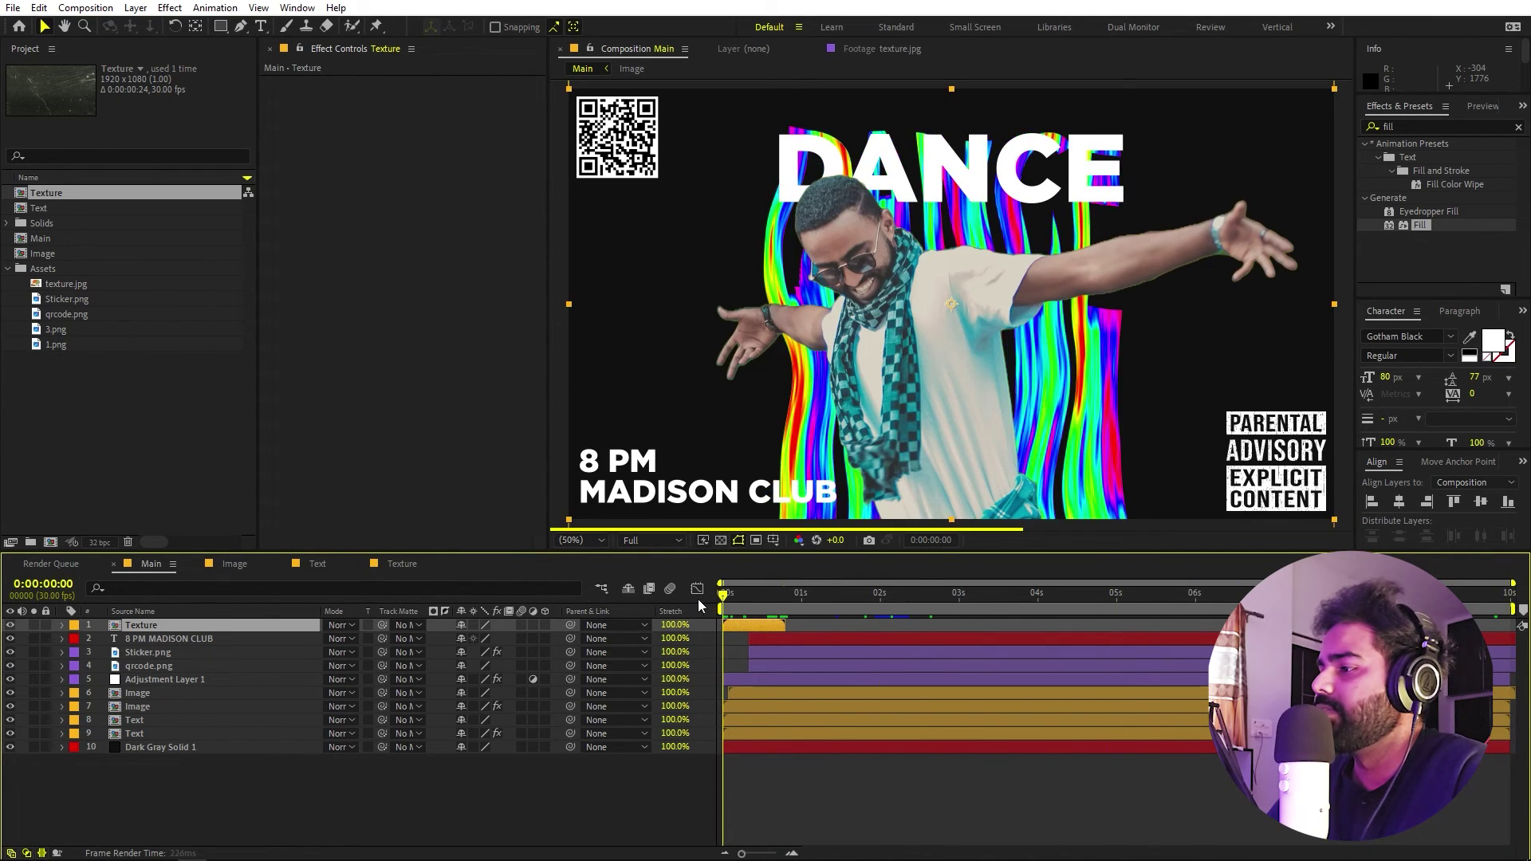
- Enable time remapping on the Texture layer and give Time Remap the expression loopOut()
{"action": "right_click", "coordinate": [740, 623]}
{"action": "mouse_move", "coordinate": [799, 238]}
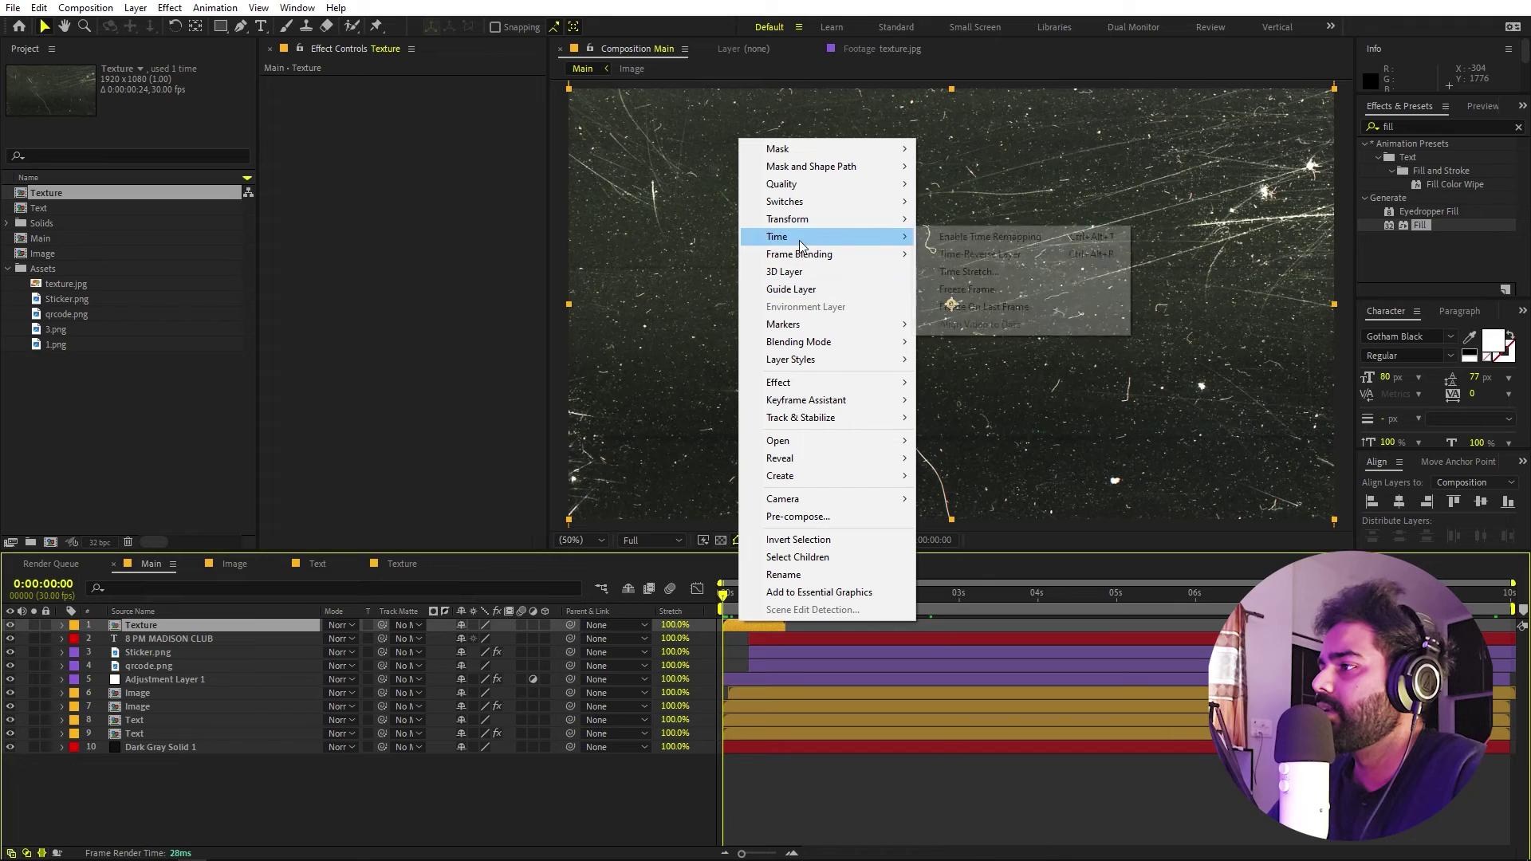
{"action": "left_click", "coordinate": [989, 236]}
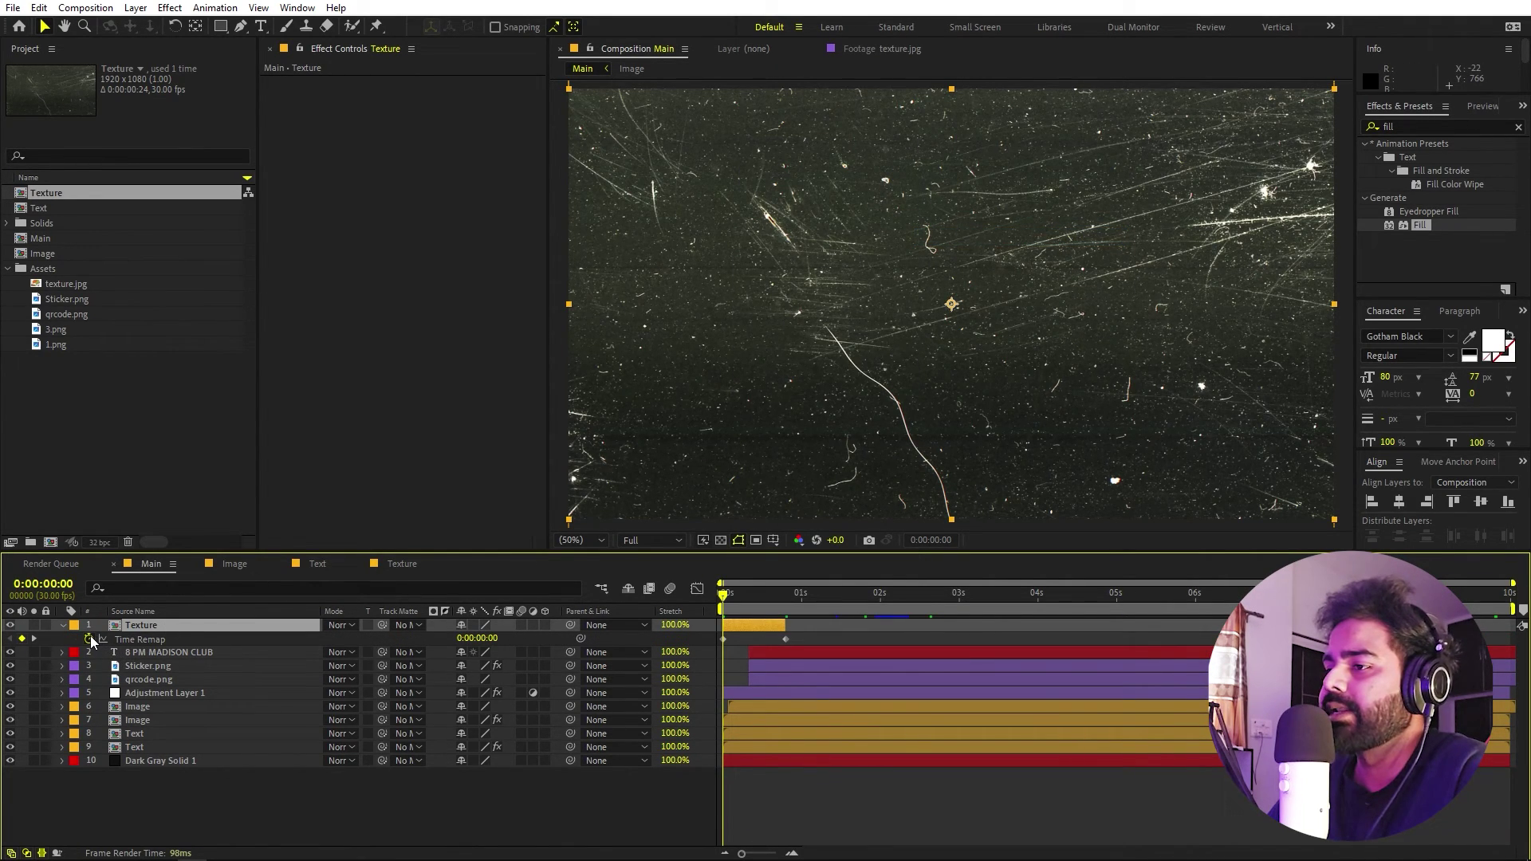
{"action": "left_click", "coordinate": [89, 638], "text": "alt"}
{"action": "type", "text": "loo"}
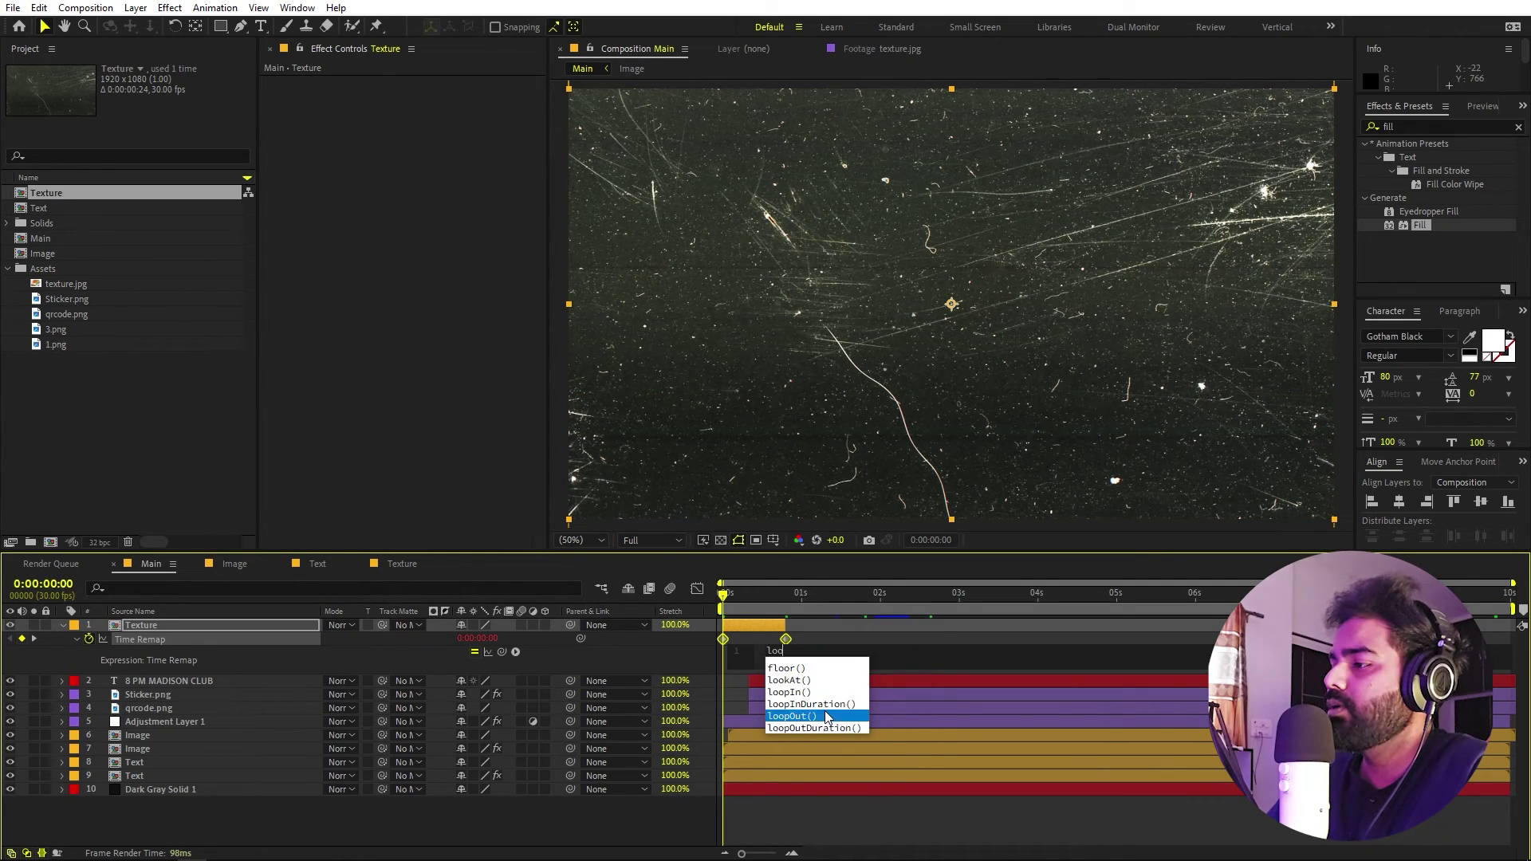
{"action": "left_click", "coordinate": [800, 720]}
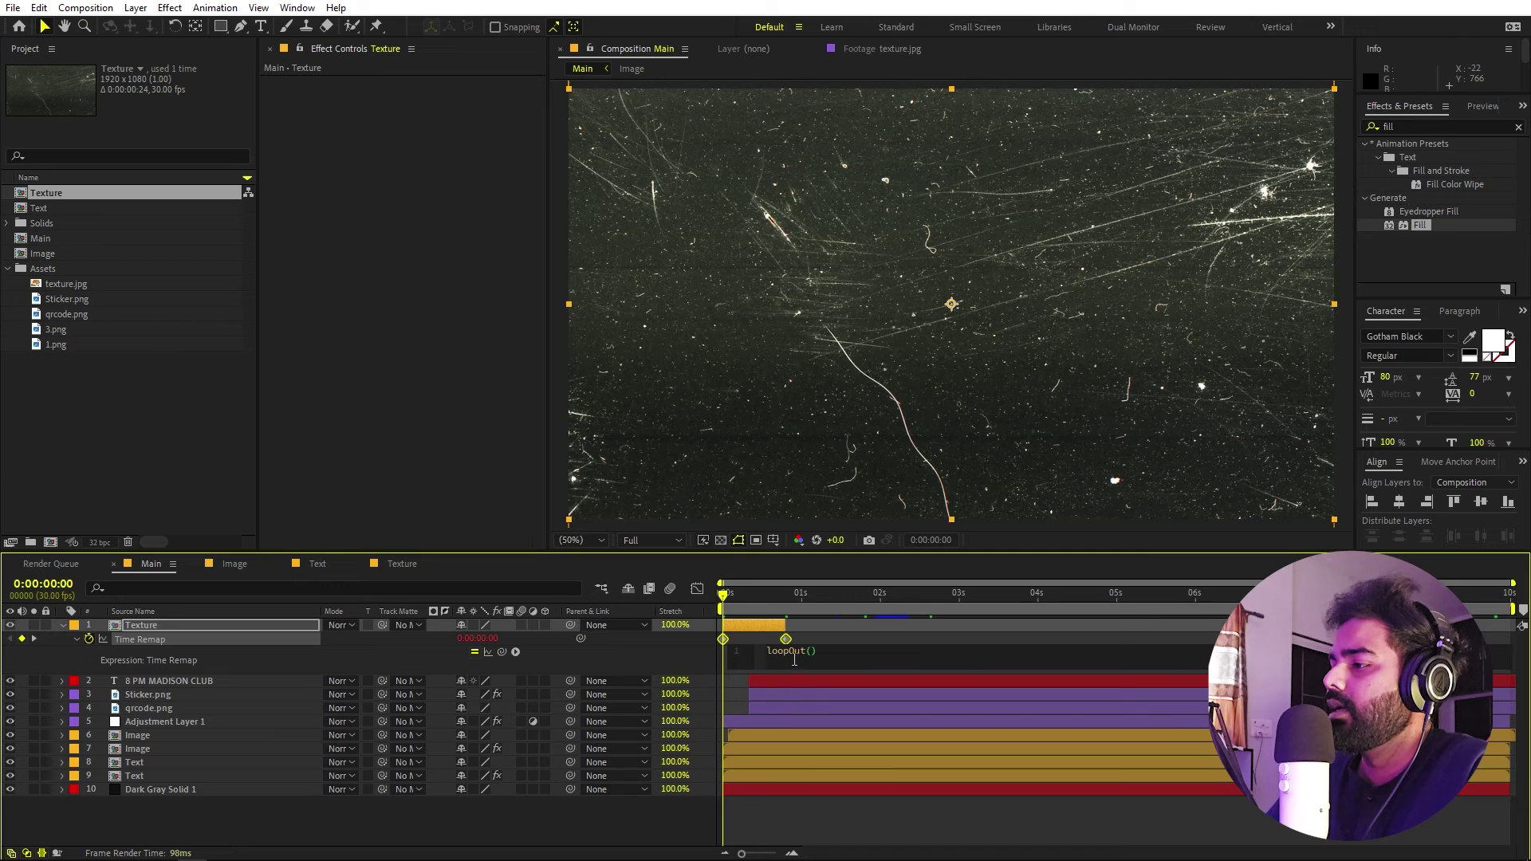
- Extend the Texture layer to the end of the Main composition and scrub through the looped footage
{"action": "left_click", "coordinate": [786, 619]}
{"action": "key", "text": "space"}
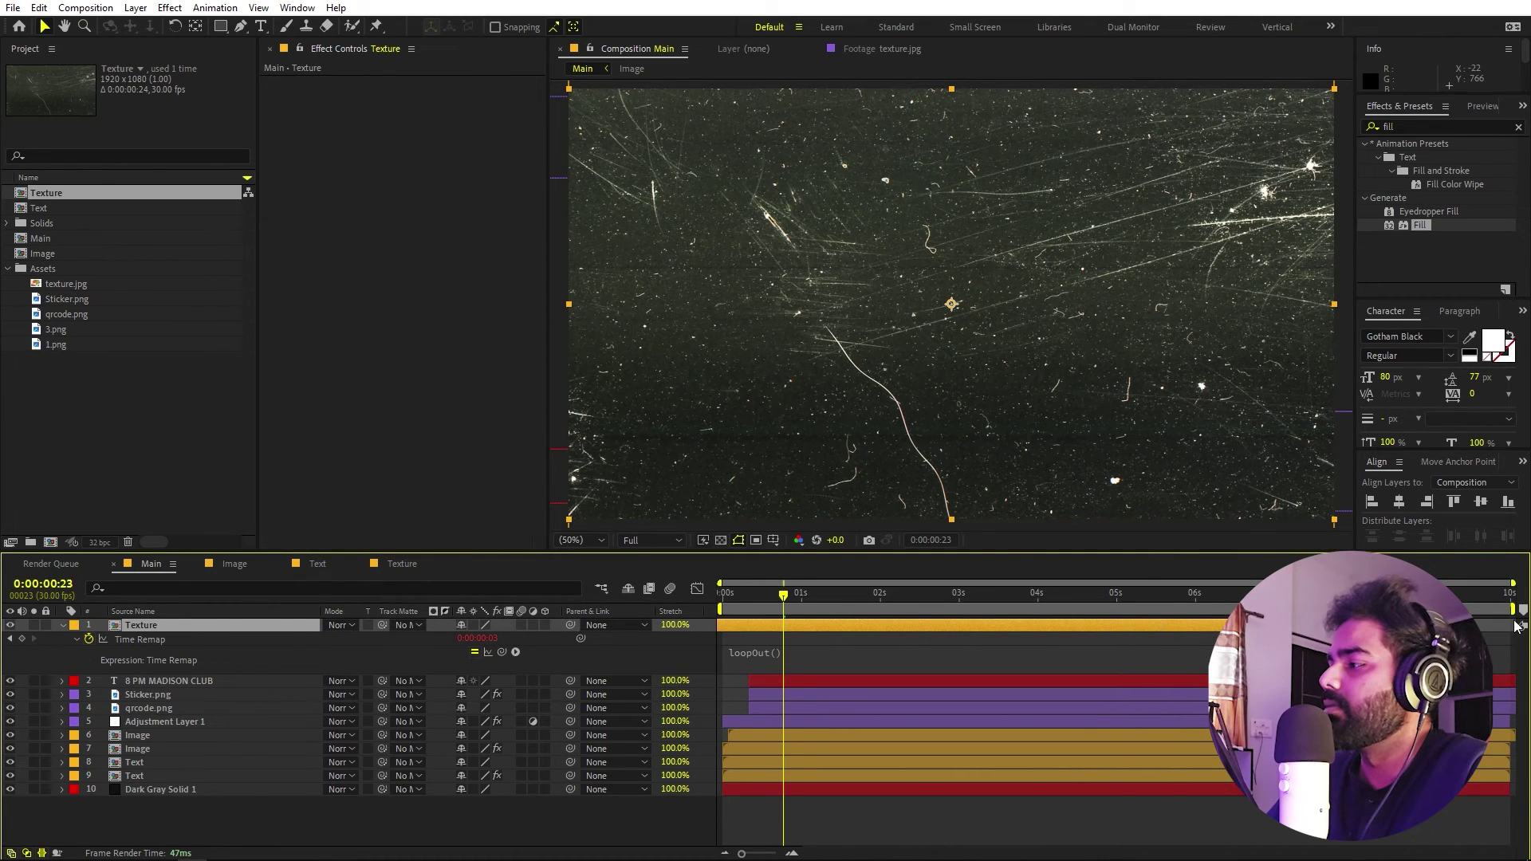
{"action": "left_click", "coordinate": [1094, 710]}
{"action": "key", "text": "Home"}
{"action": "left_click_drag", "start_coordinate": [810, 608], "coordinate": [1098, 600]}
{"action": "key", "text": "Home"}
- Set the Texture layer's blending mode to Lighten and play the composition
{"action": "left_click", "coordinate": [140, 626]}
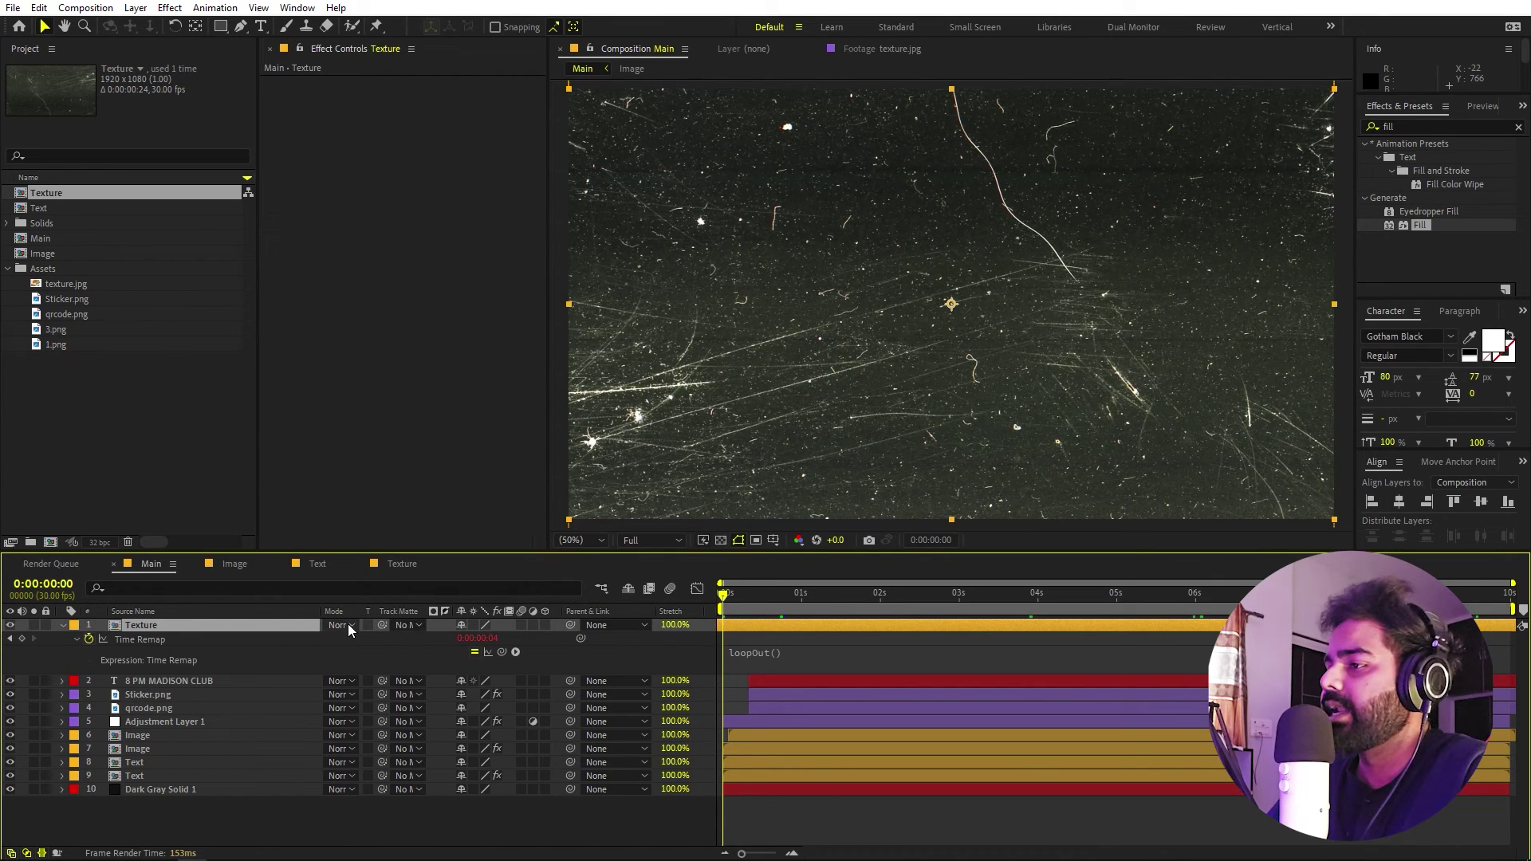
{"action": "left_click", "coordinate": [343, 629]}
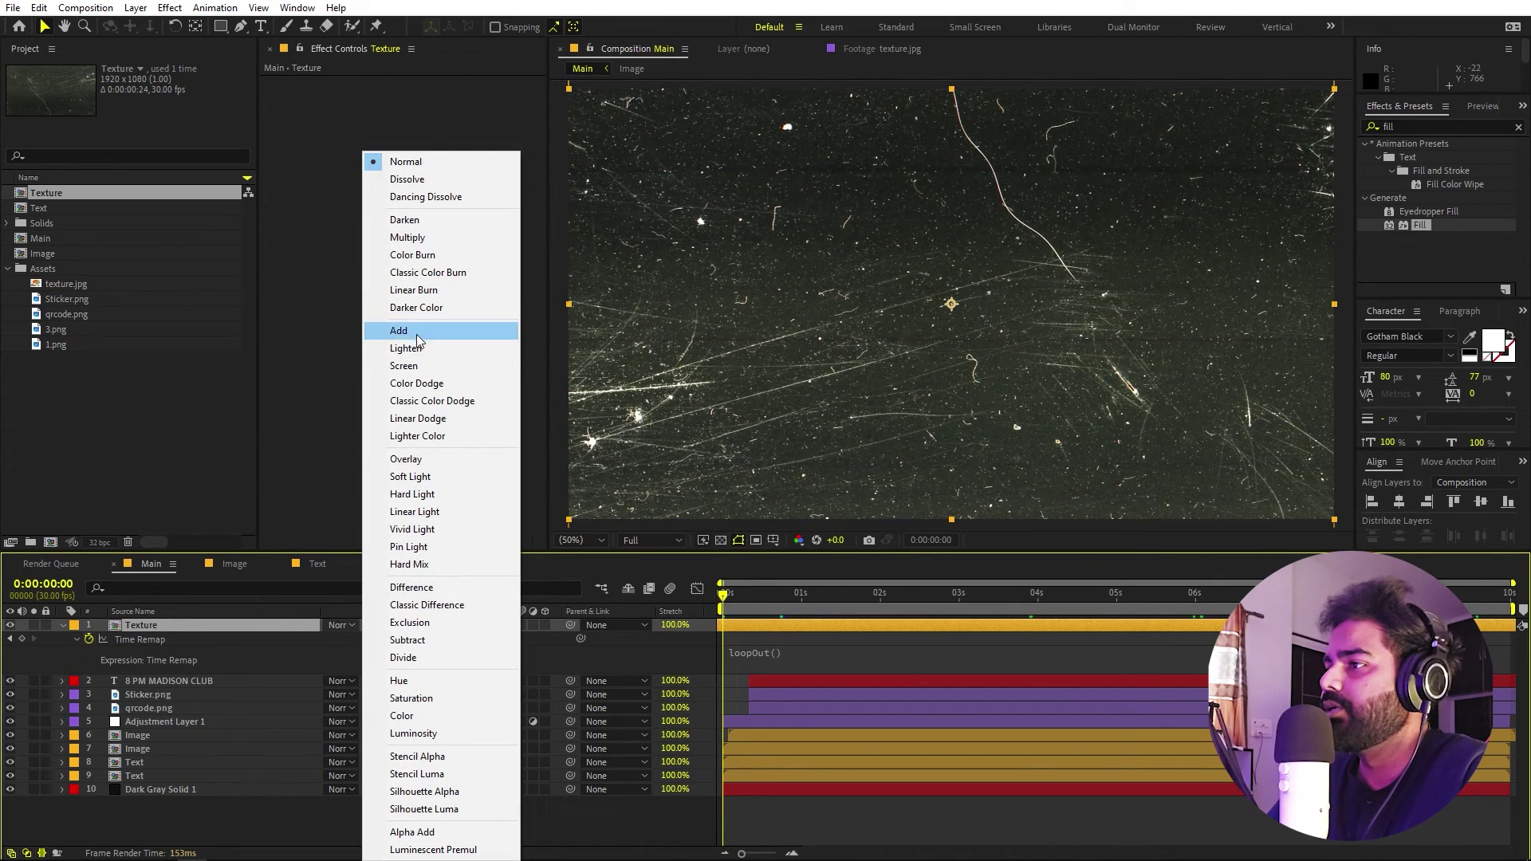
{"action": "left_click", "coordinate": [420, 355]}
{"action": "key", "text": "space"}
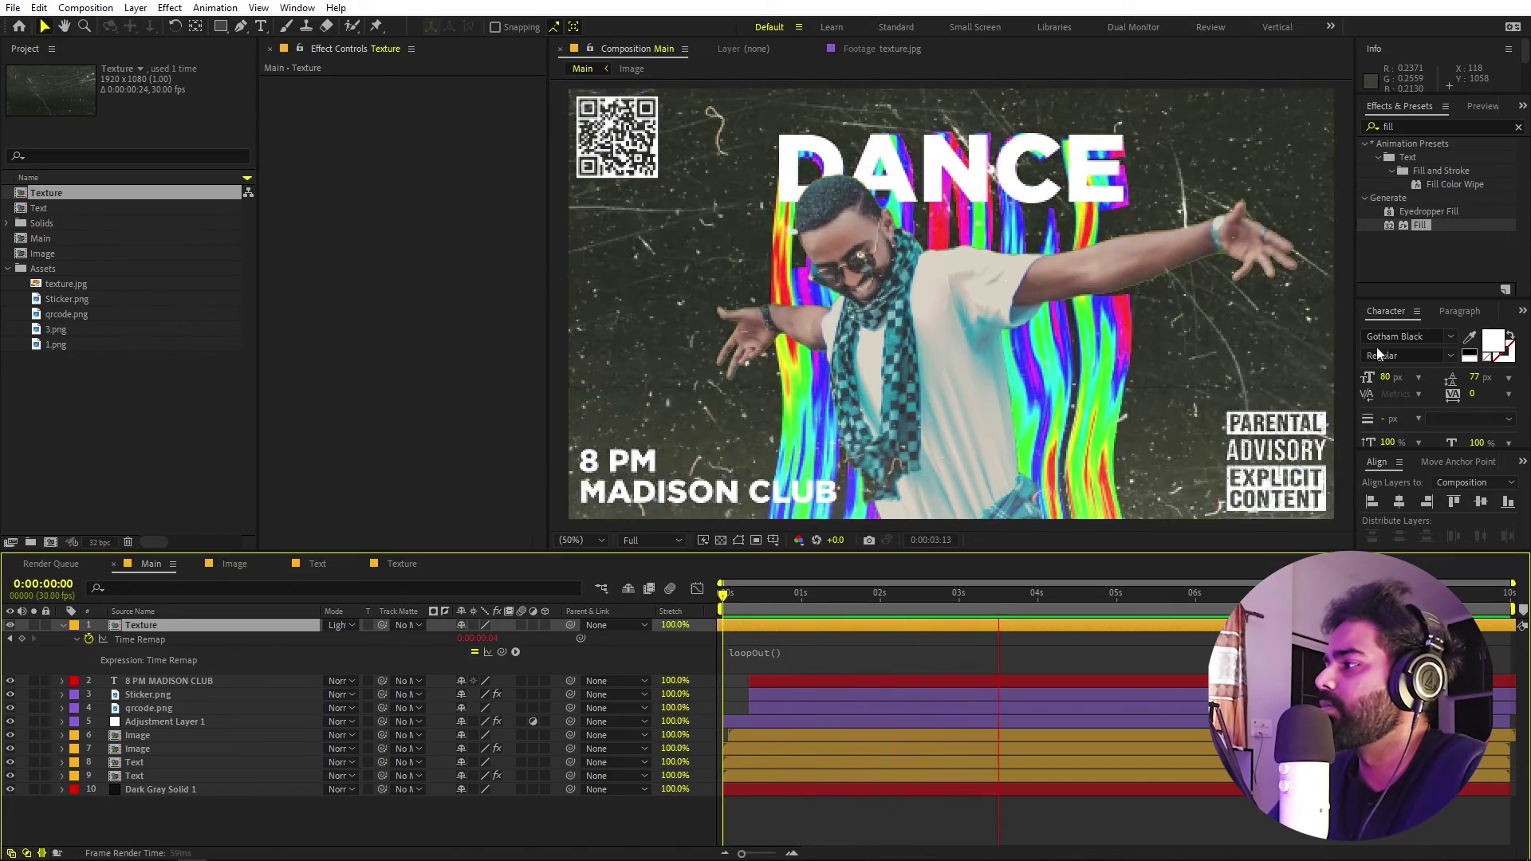
{"action": "key", "text": "space"}
- Apply the Curves effect to the Texture layer and shape a slight S-curve with lowered shadows and raised highlights
{"action": "key", "text": "ctrl+5"}
{"action": "type", "text": "cure"}
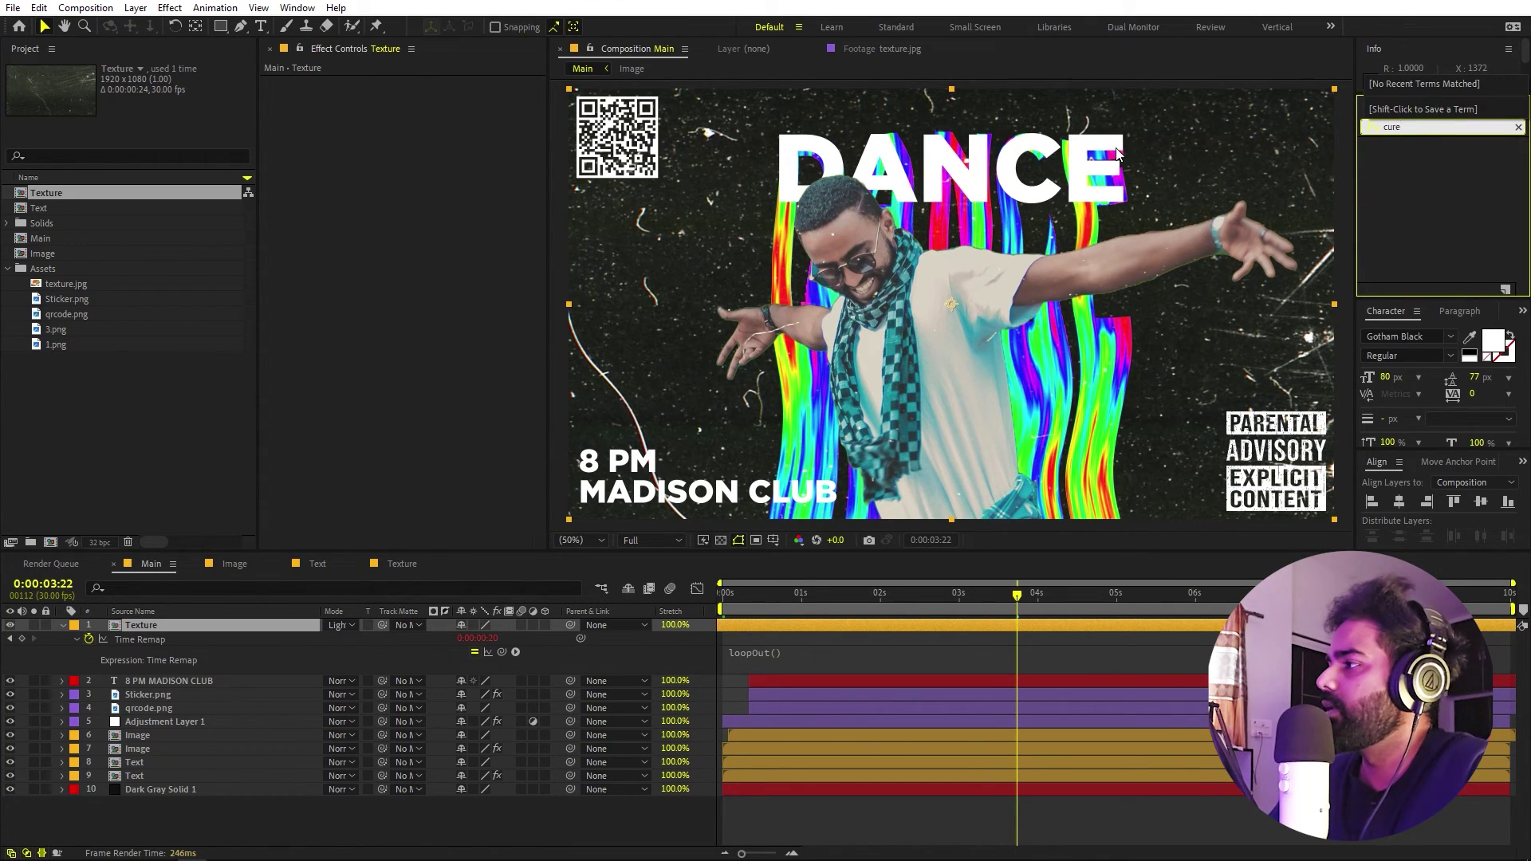
{"action": "key", "text": "BackSpace"}
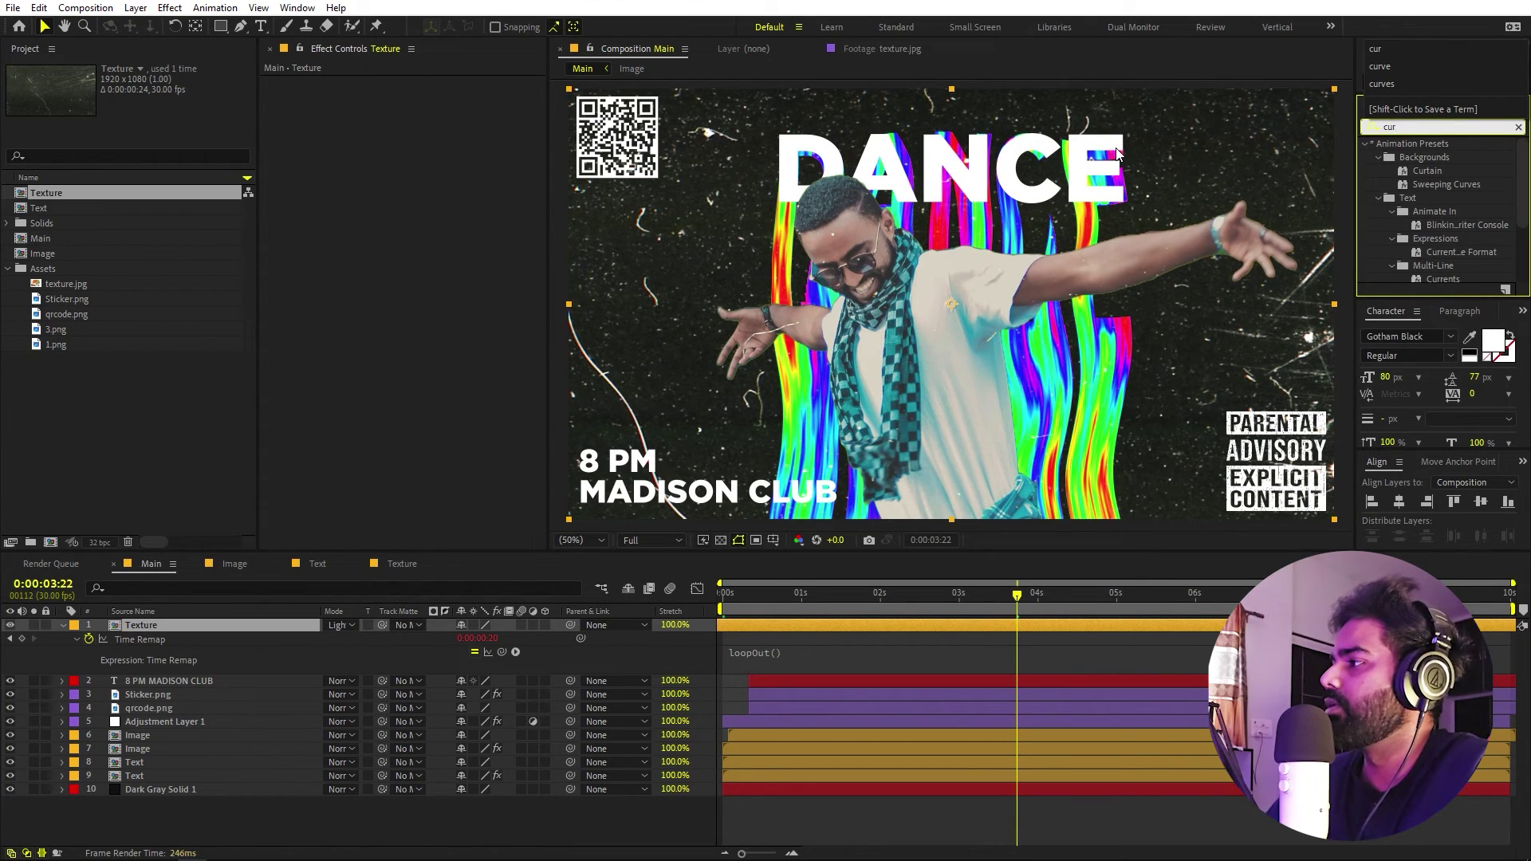
{"action": "type", "text": "v"}
{"action": "left_click_drag", "start_coordinate": [1409, 201], "coordinate": [191, 626]}
{"action": "left_click_drag", "start_coordinate": [430, 206], "coordinate": [420, 206]}
{"action": "left_click_drag", "start_coordinate": [348, 272], "coordinate": [359, 292]}
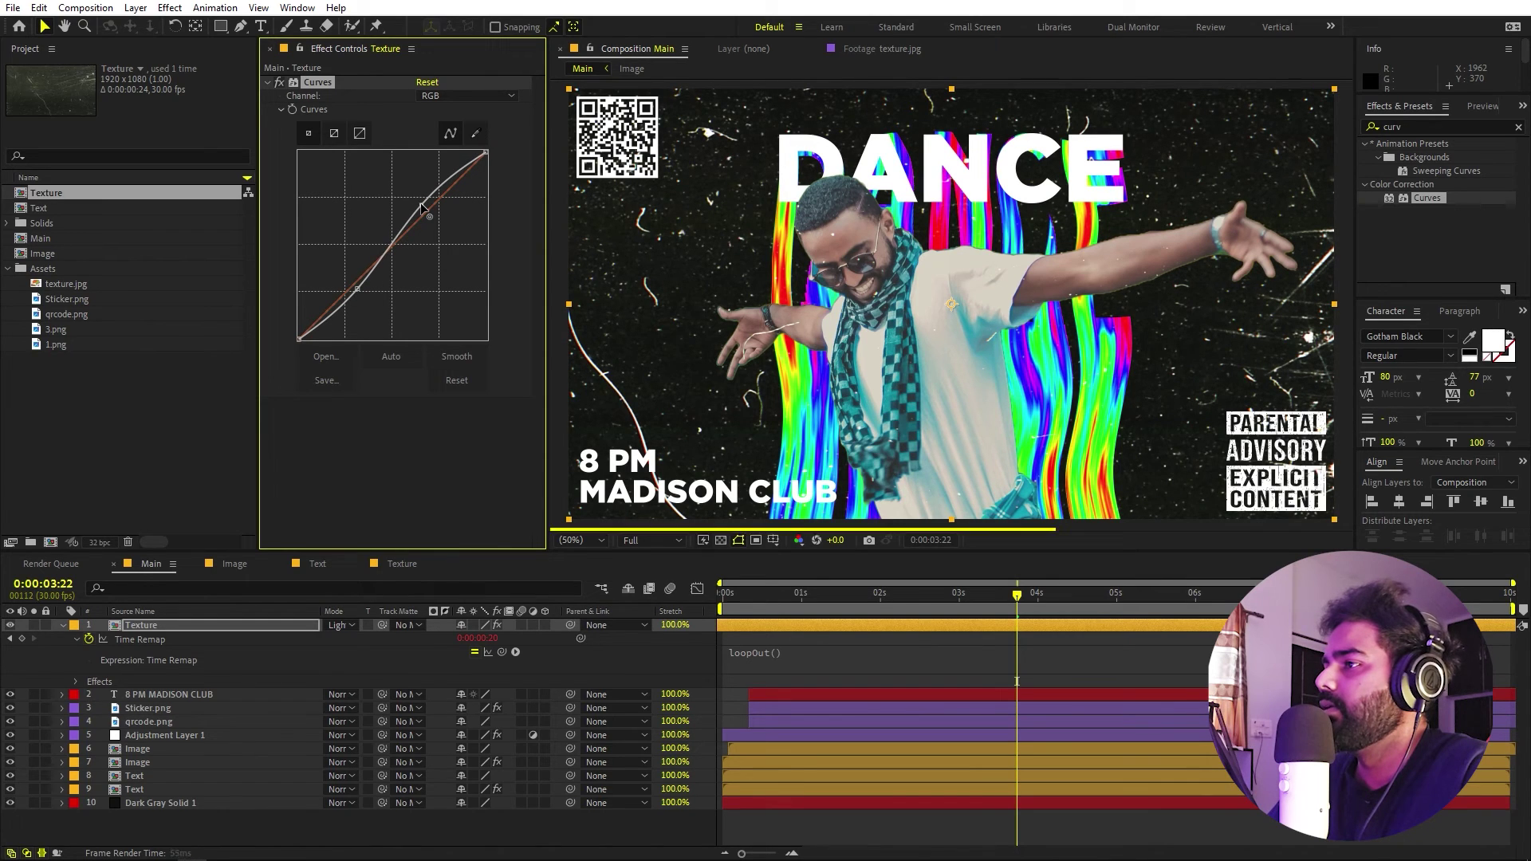
{"action": "left_click_drag", "start_coordinate": [420, 205], "coordinate": [423, 208]}
- Play the Main composition from the start to check the texture's contrast over the poster
{"action": "key", "text": "Home"}
{"action": "key", "text": "space"}
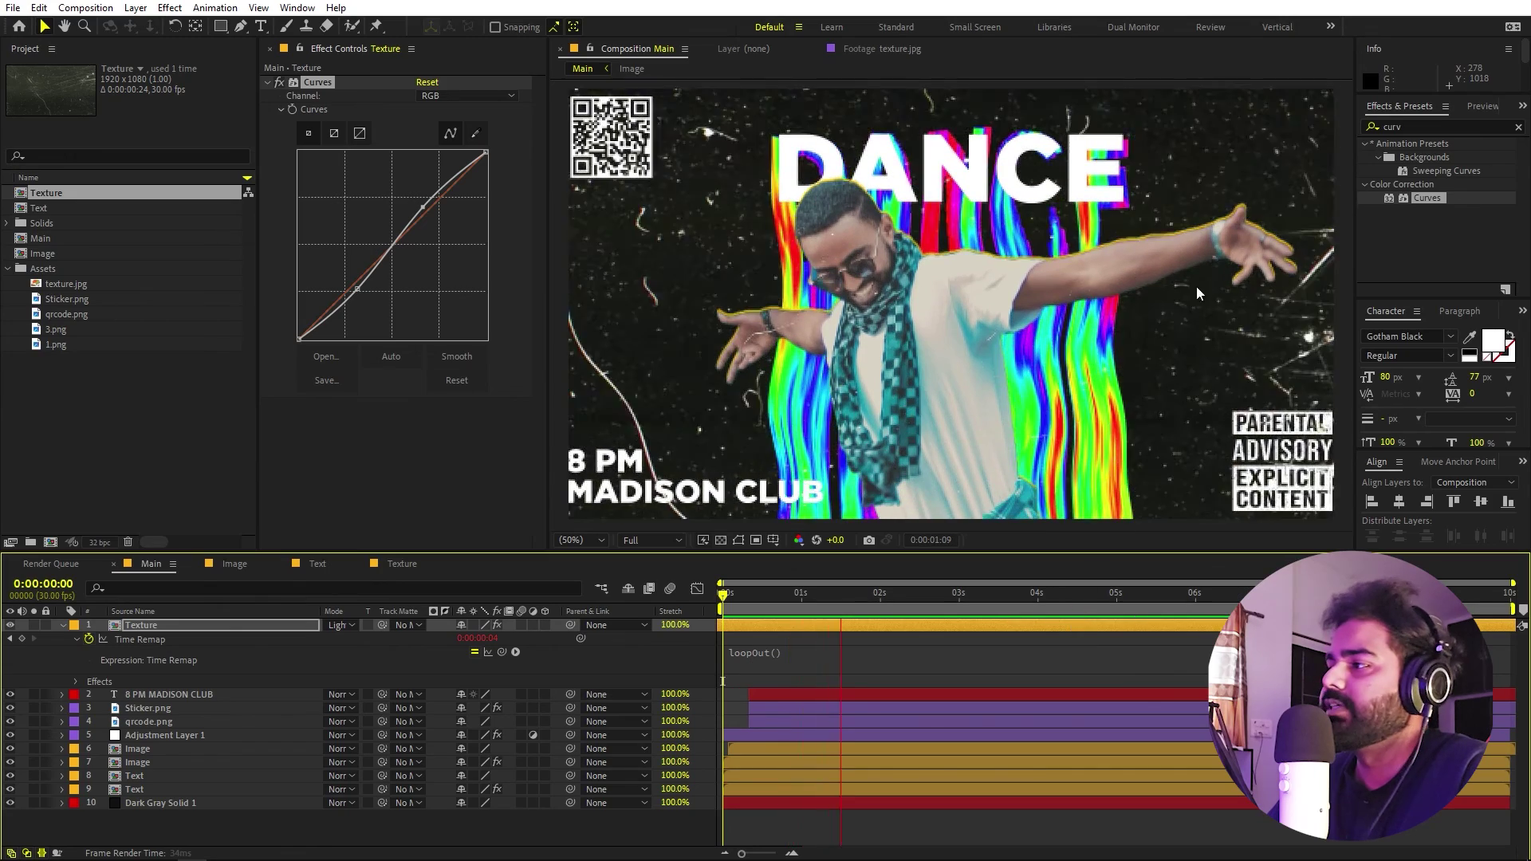
{"action": "key", "text": "space"}
- Collapse the expanded properties of all layers in the Main timeline and deselect them
{"action": "key", "text": "ctrl+a"}
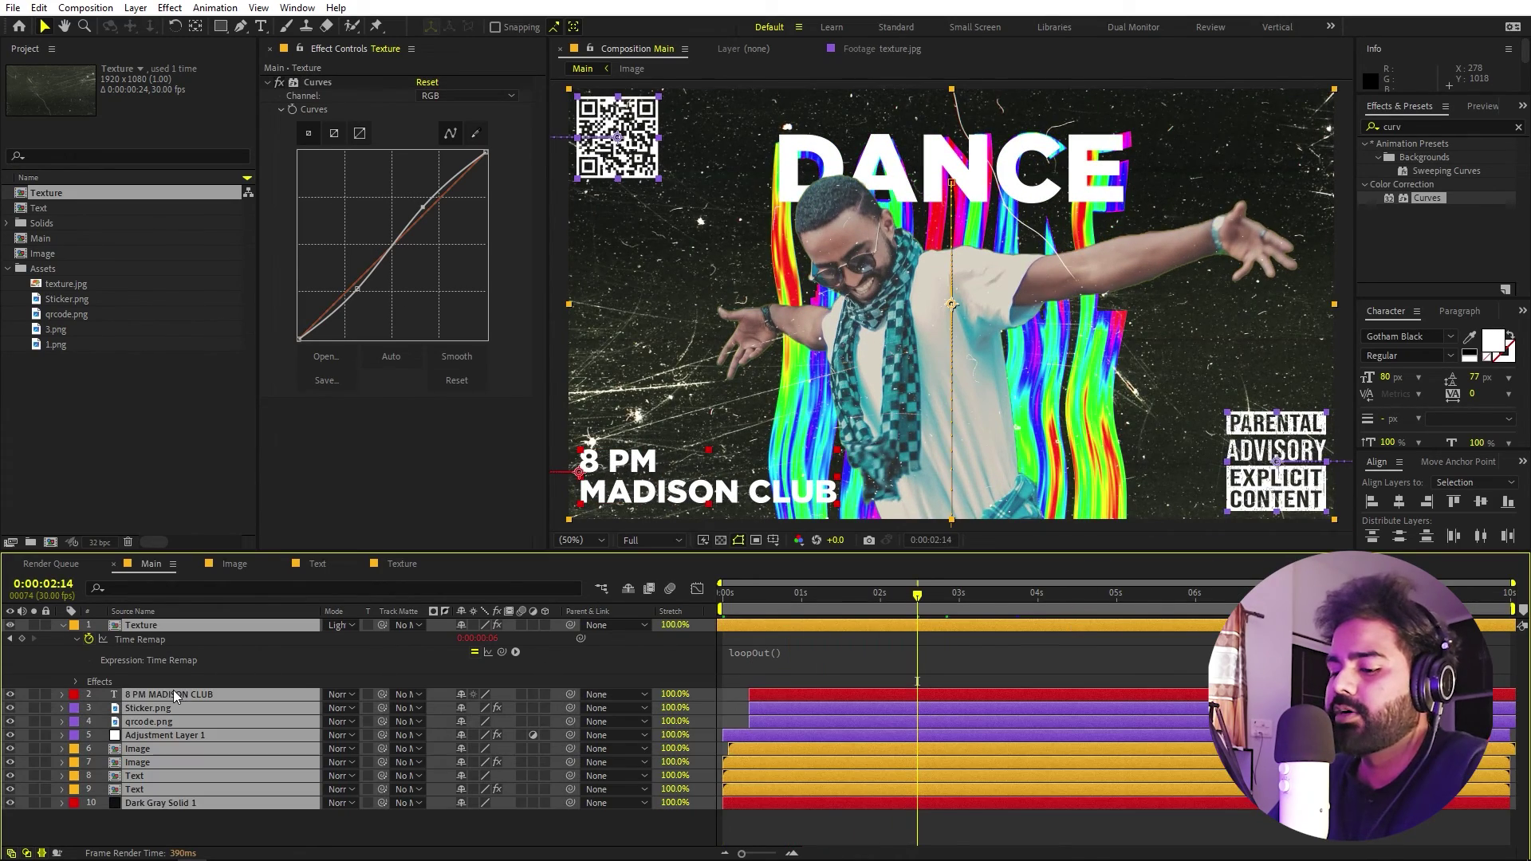
{"action": "key", "text": "u"}
{"action": "left_click", "coordinate": [903, 807]}
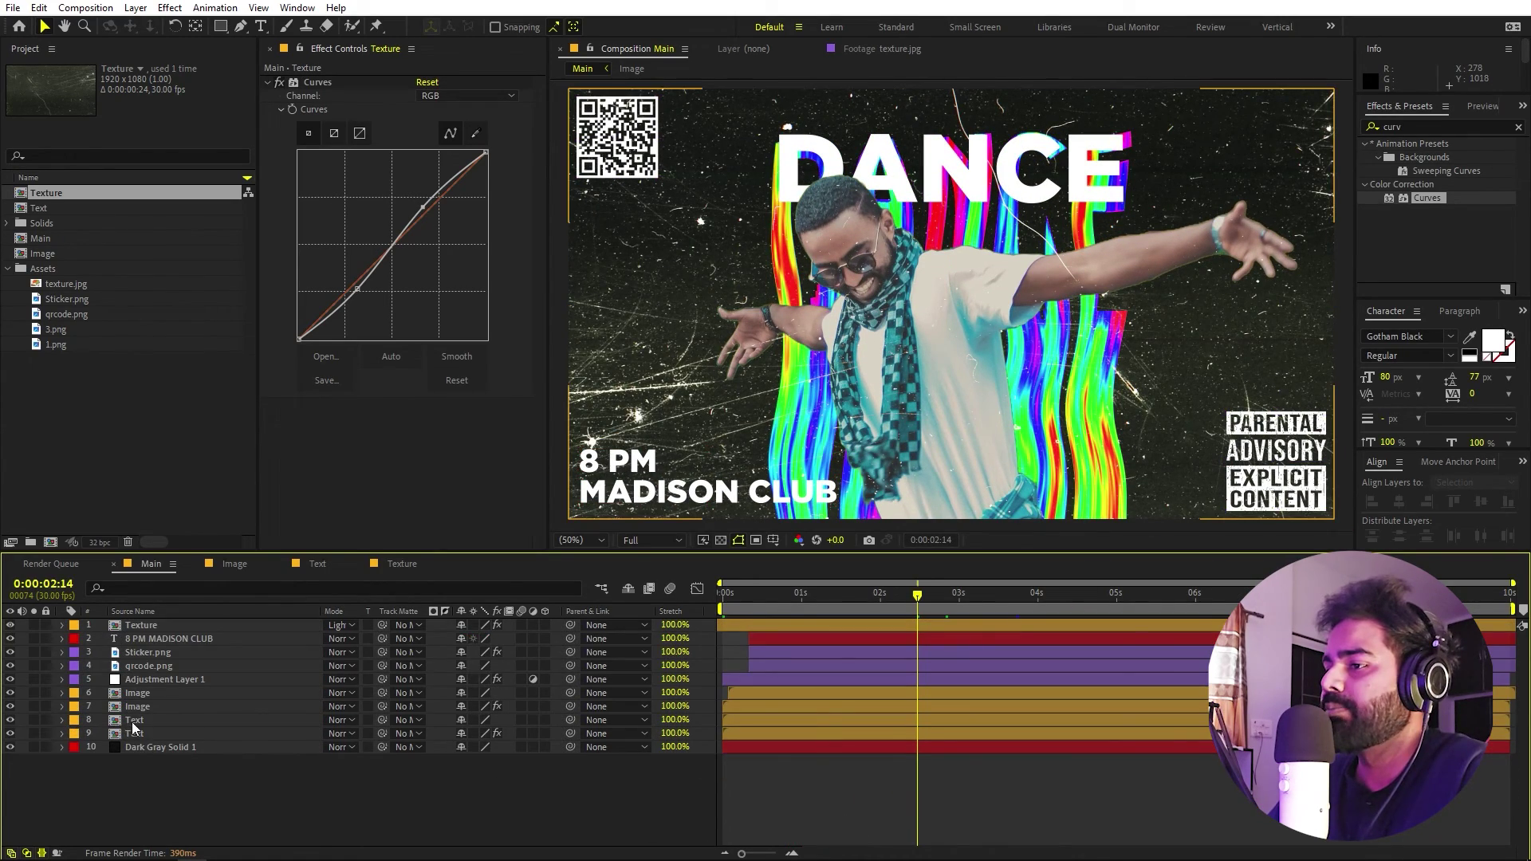
- Apply the Glow effect to the lower Text layer with a radius of 228 and an intensity of 0.2
{"action": "left_click", "coordinate": [157, 733]}
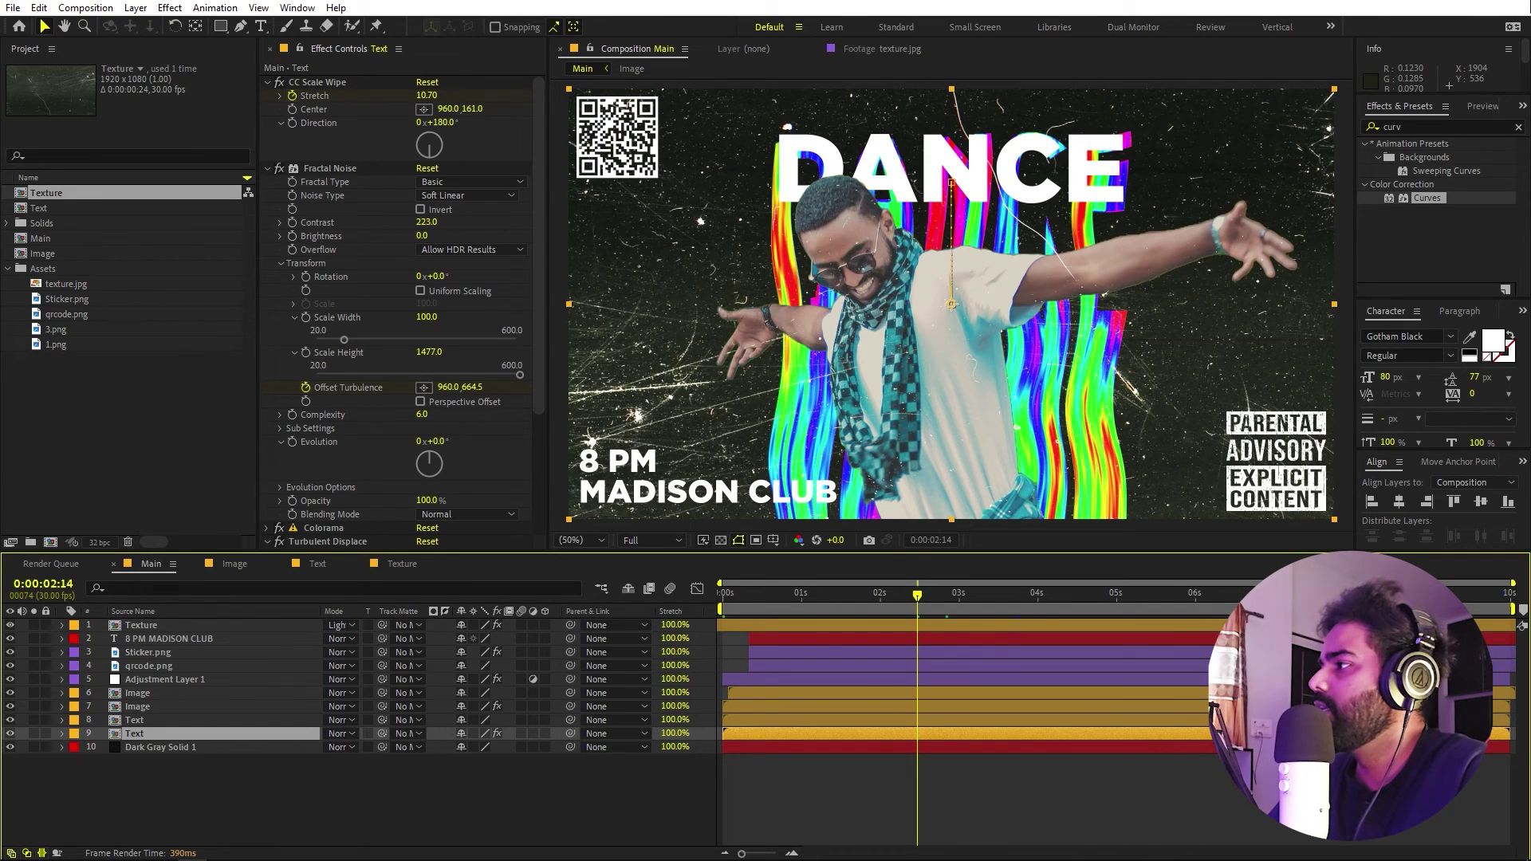
{"action": "left_click", "coordinate": [1462, 127]}
{"action": "type", "text": "glow"}
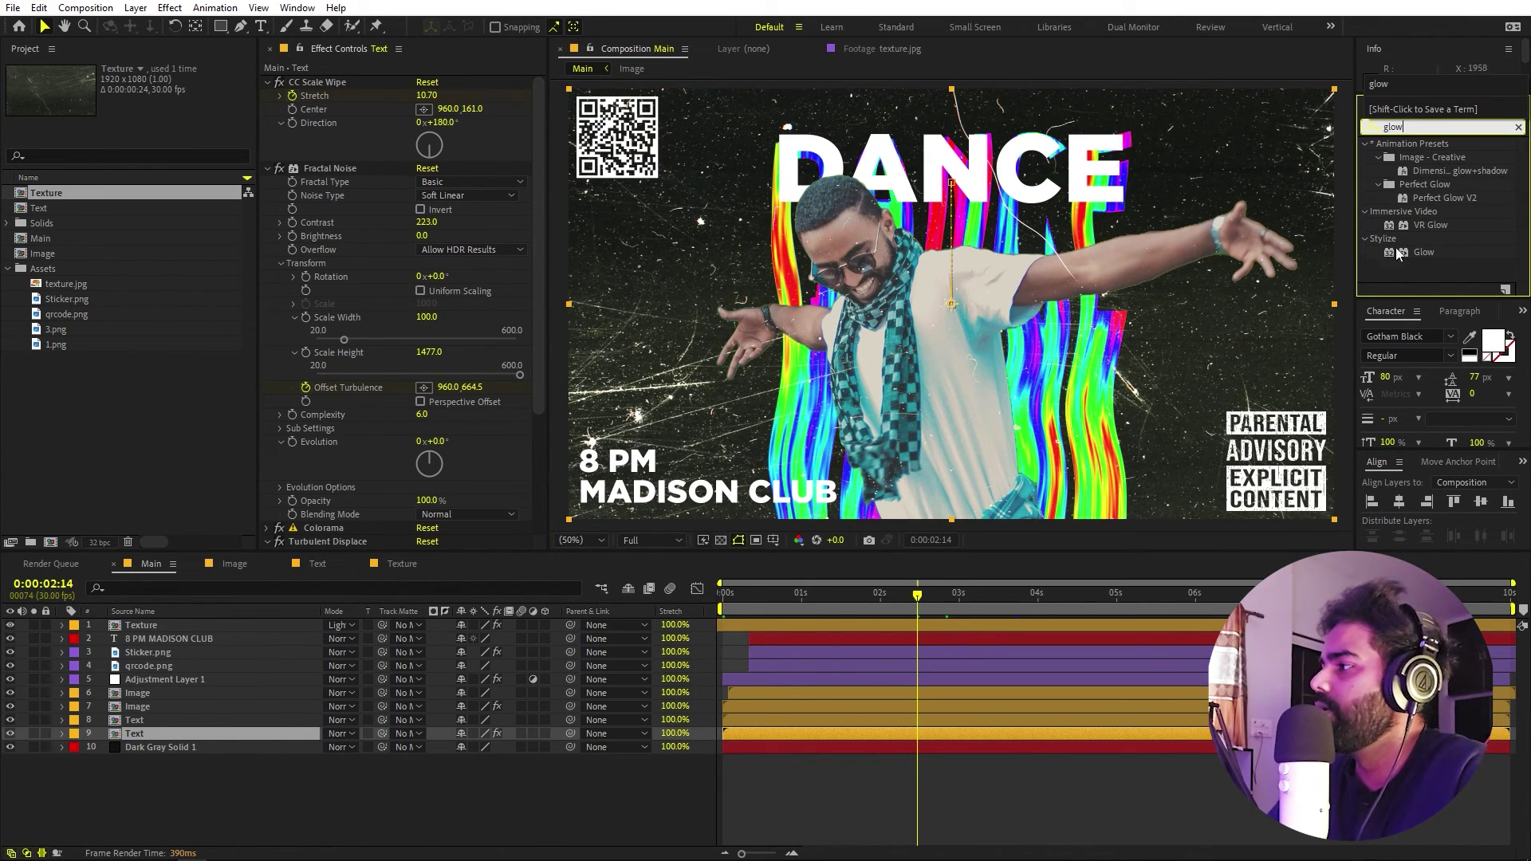
{"action": "left_click_drag", "start_coordinate": [1398, 254], "coordinate": [149, 728]}
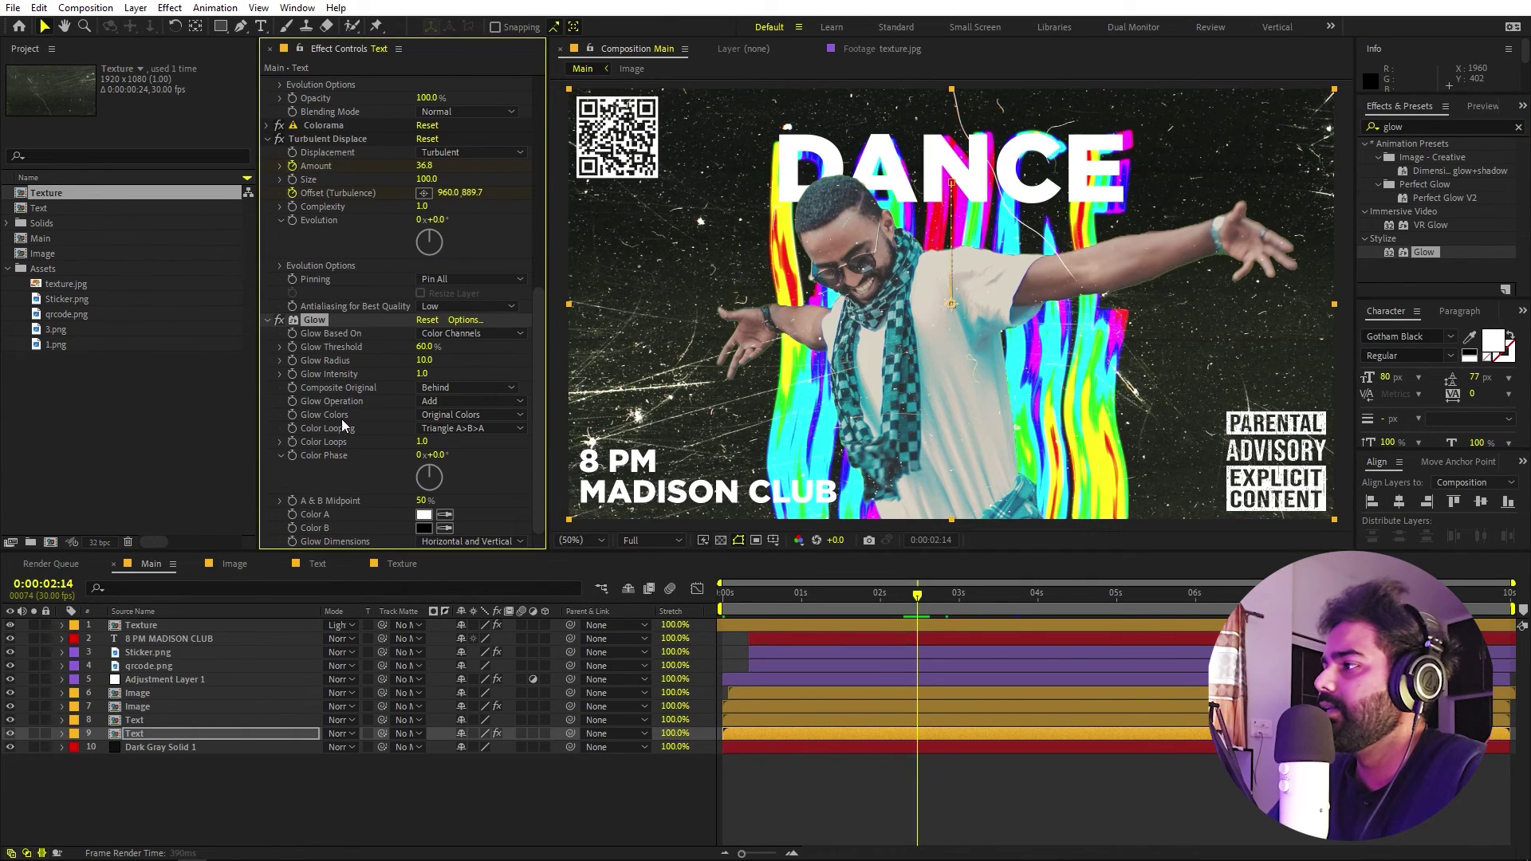
{"action": "left_click_drag", "start_coordinate": [424, 359], "coordinate": [372, 375]}
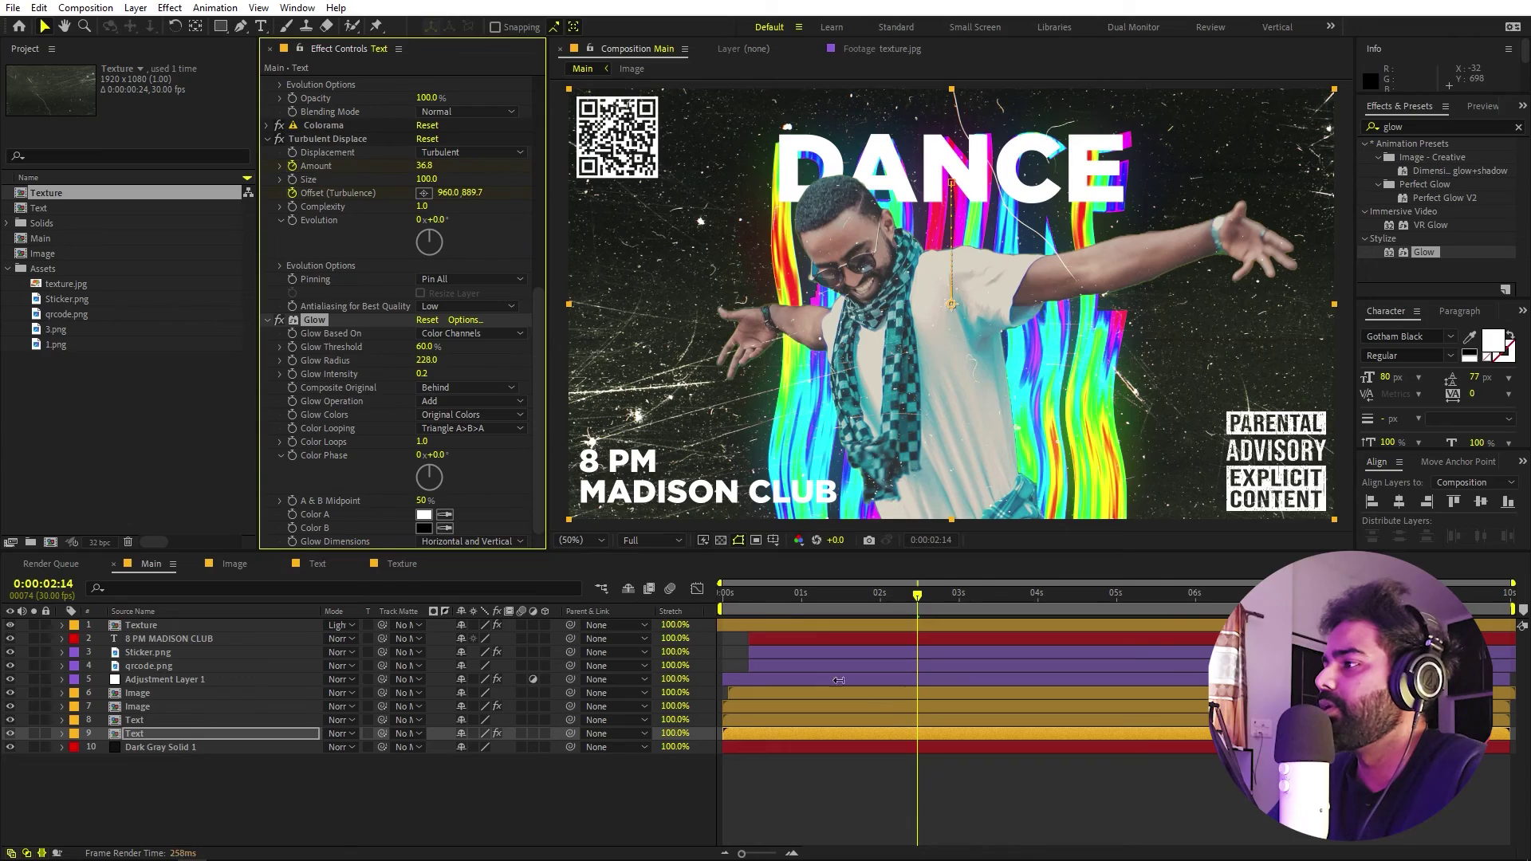
- Play the Main composition from the start to check the glow on the colored streaks
{"action": "left_click", "coordinate": [981, 798]}
{"action": "key", "text": "Home"}
{"action": "key", "text": "space"}
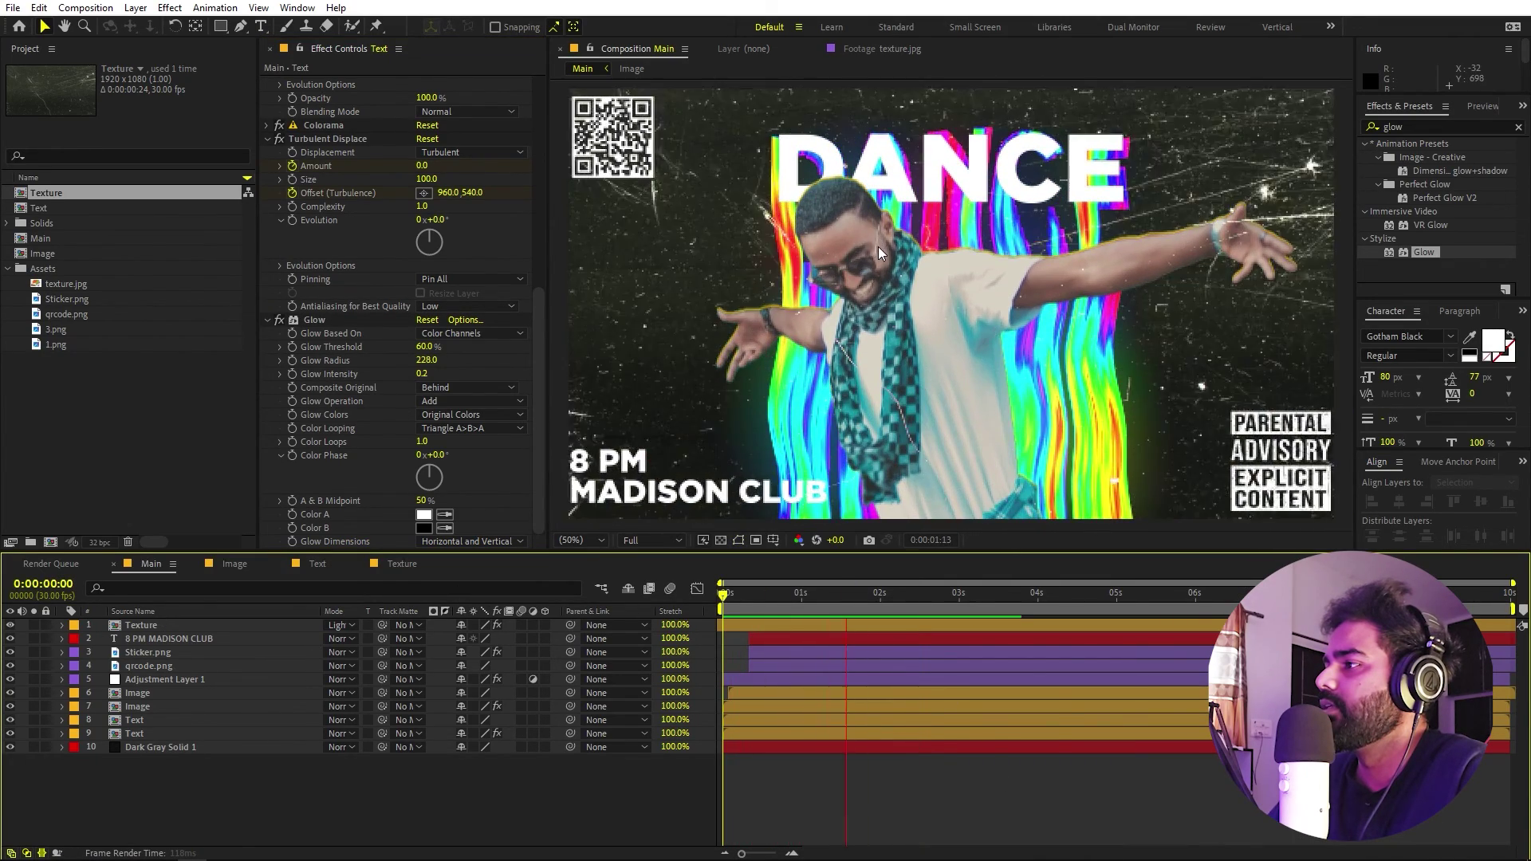
{"action": "key", "text": "space"}
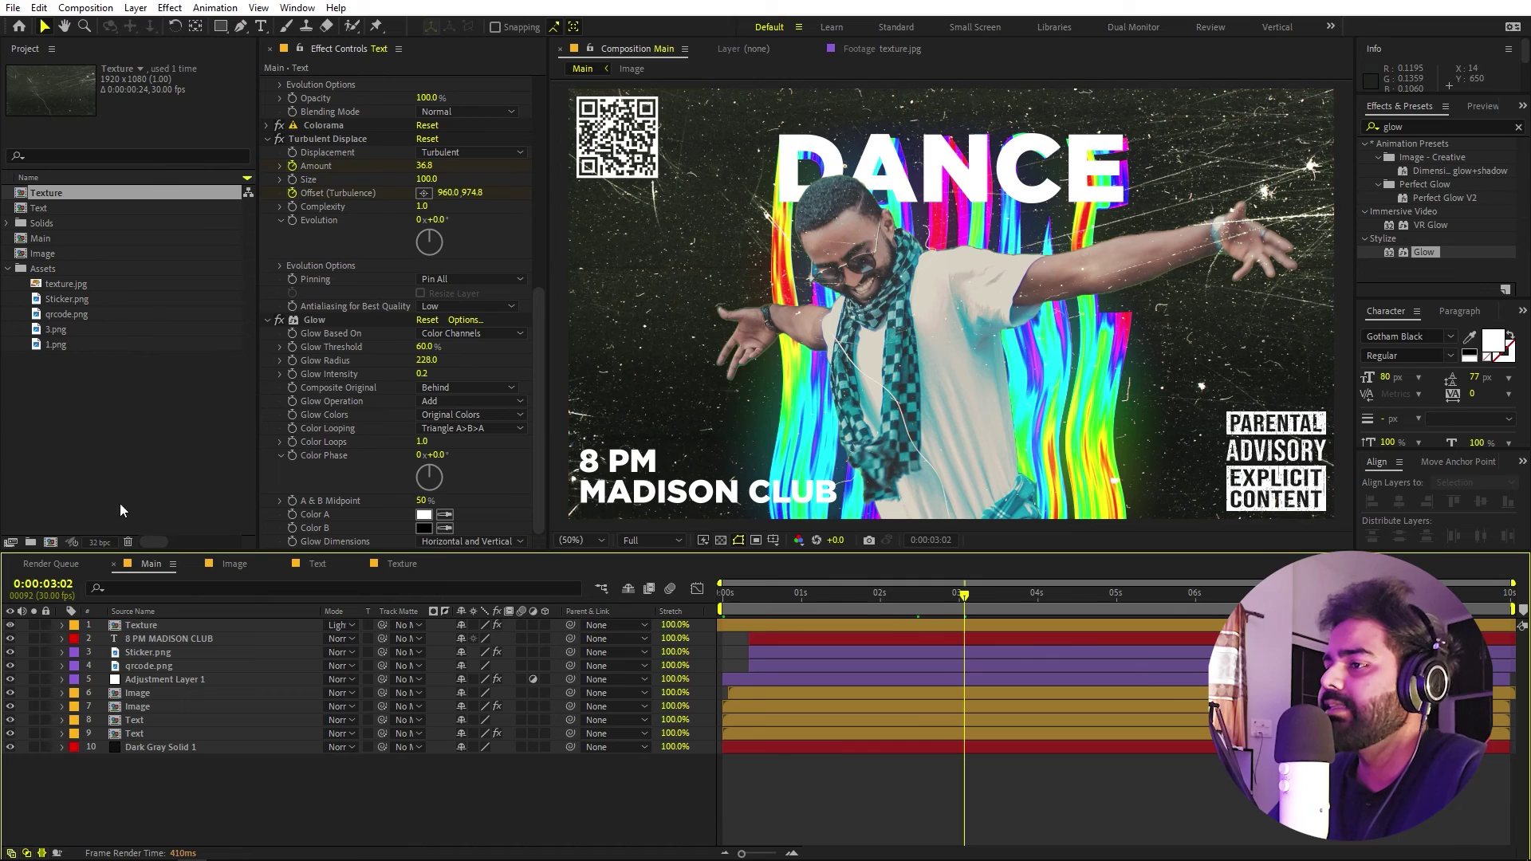
- In the Image composition, hide 1.png and place 3.png above it, scaled to 54%
{"action": "left_click", "coordinate": [235, 563]}
{"action": "left_click", "coordinate": [137, 353]}
{"action": "left_click_drag", "start_coordinate": [144, 323], "coordinate": [203, 625]}
{"action": "key", "text": "s"}
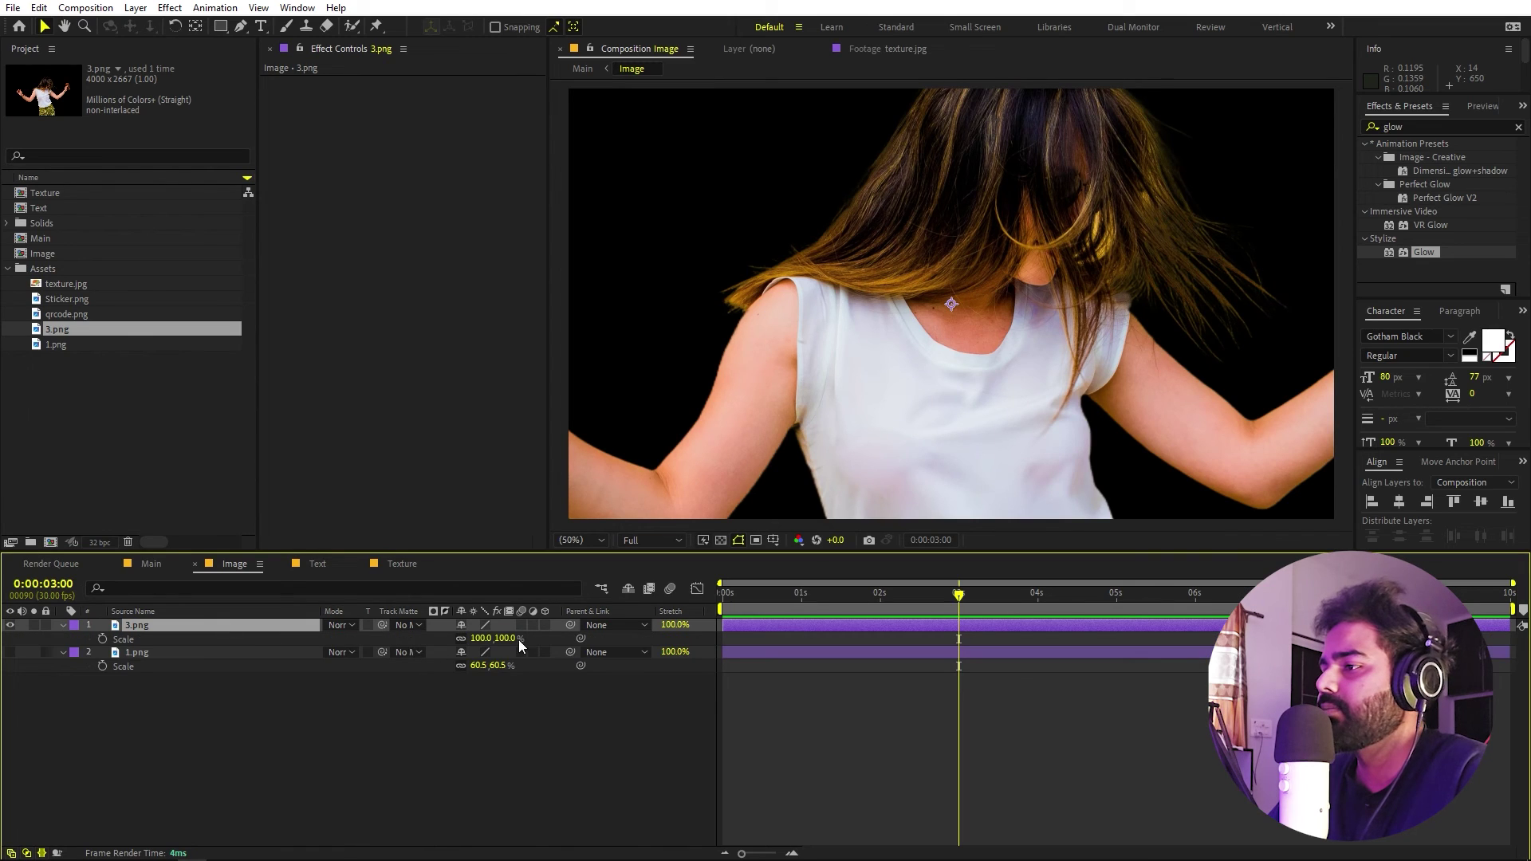
{"action": "left_click_drag", "start_coordinate": [503, 647], "coordinate": [465, 646]}
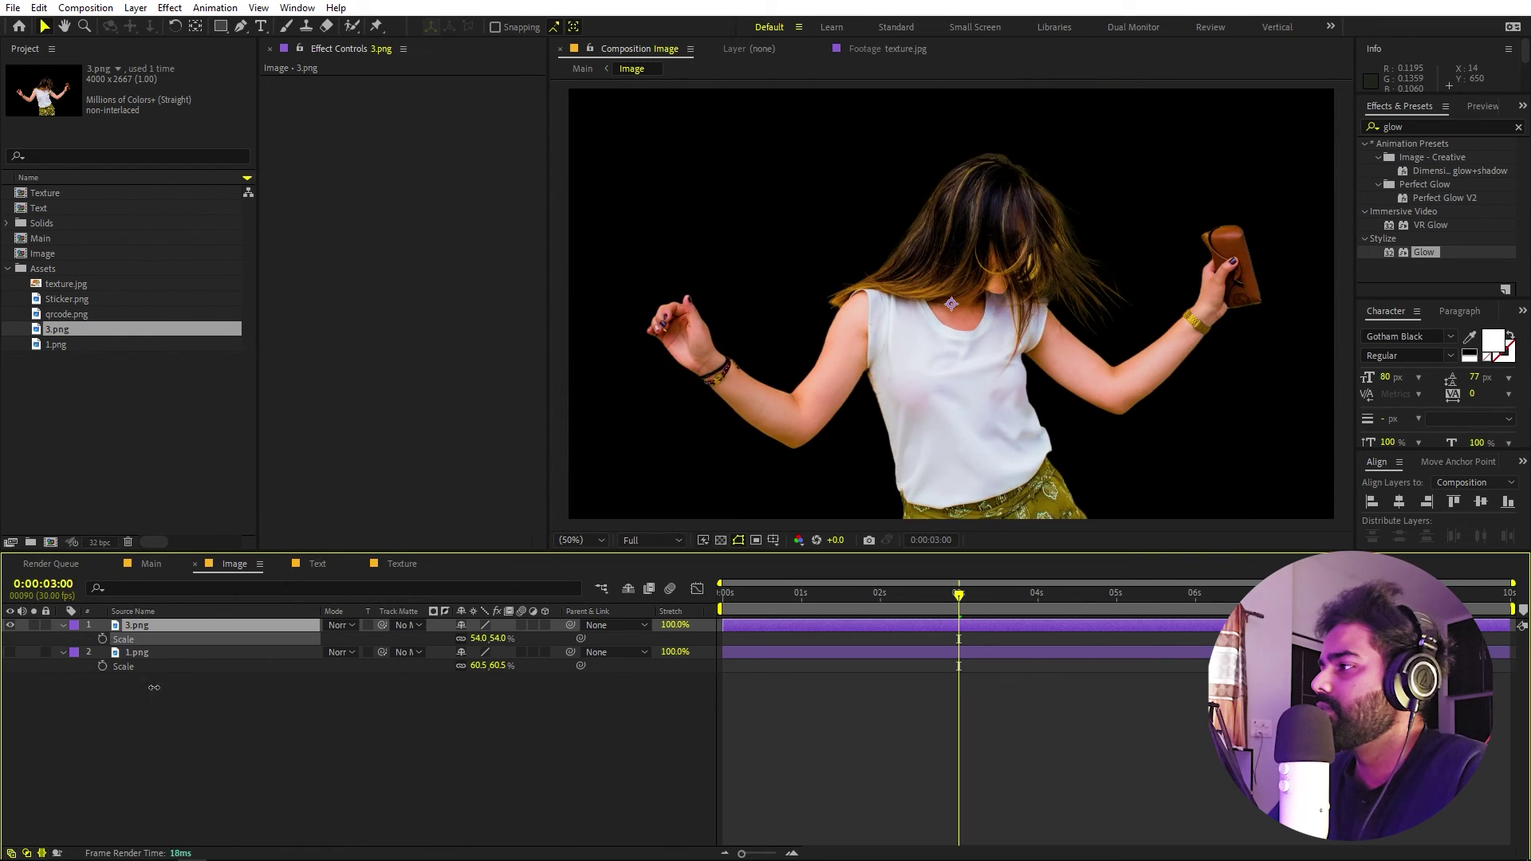
{"action": "left_click", "coordinate": [232, 755]}
- Change the title in the Text composition from DANCE to STEP UP and center it horizontally
{"action": "left_click", "coordinate": [317, 564]}
{"action": "double_click", "coordinate": [128, 627]}
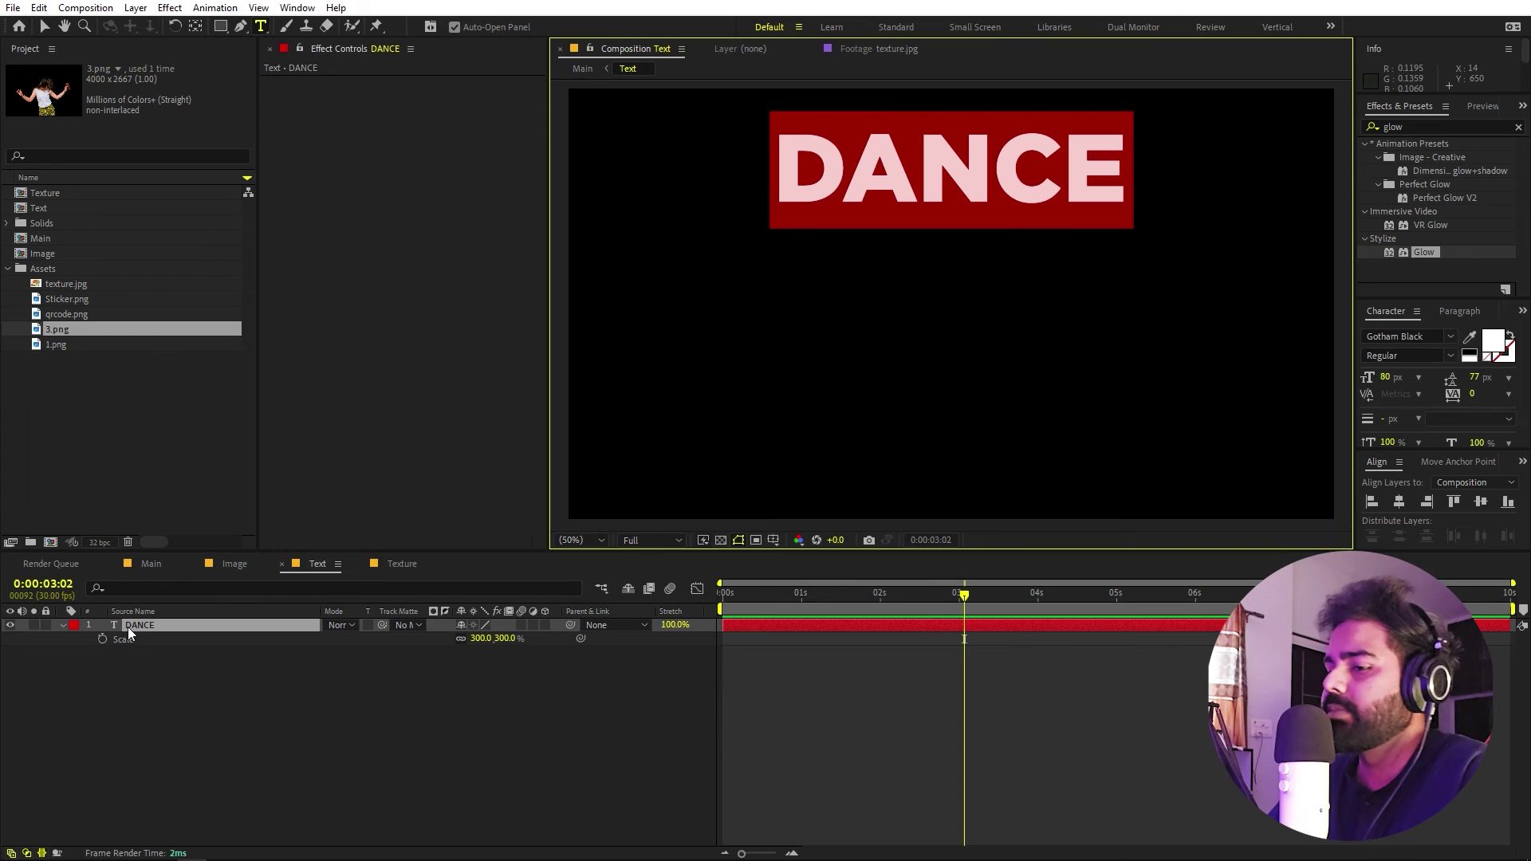
{"action": "type", "text": "STEP"}
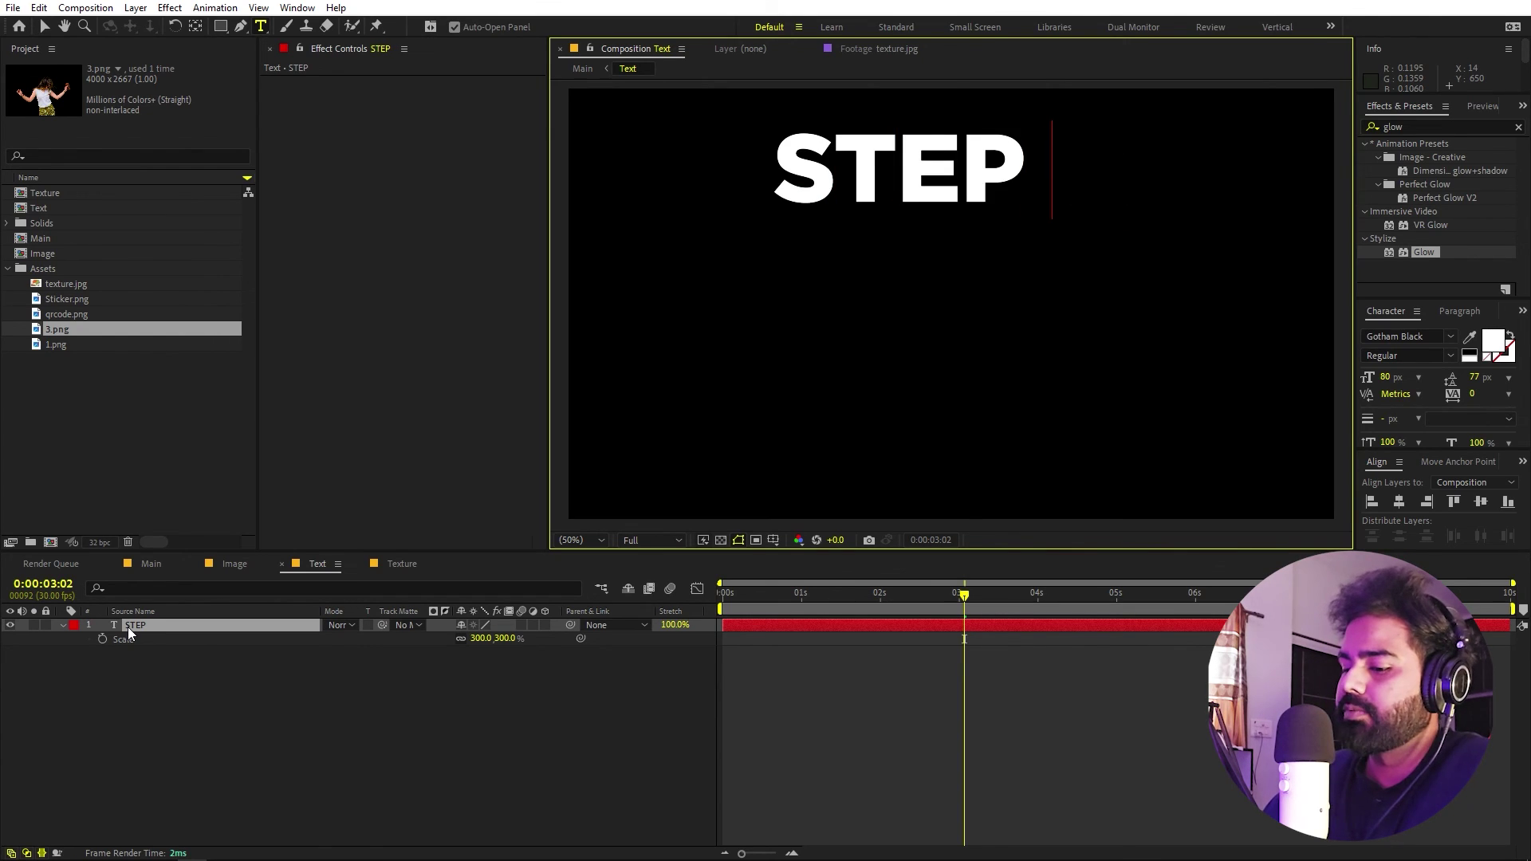
{"action": "type", "text": " UP"}
{"action": "left_click", "coordinate": [1399, 501]}
{"action": "left_click", "coordinate": [355, 674]}
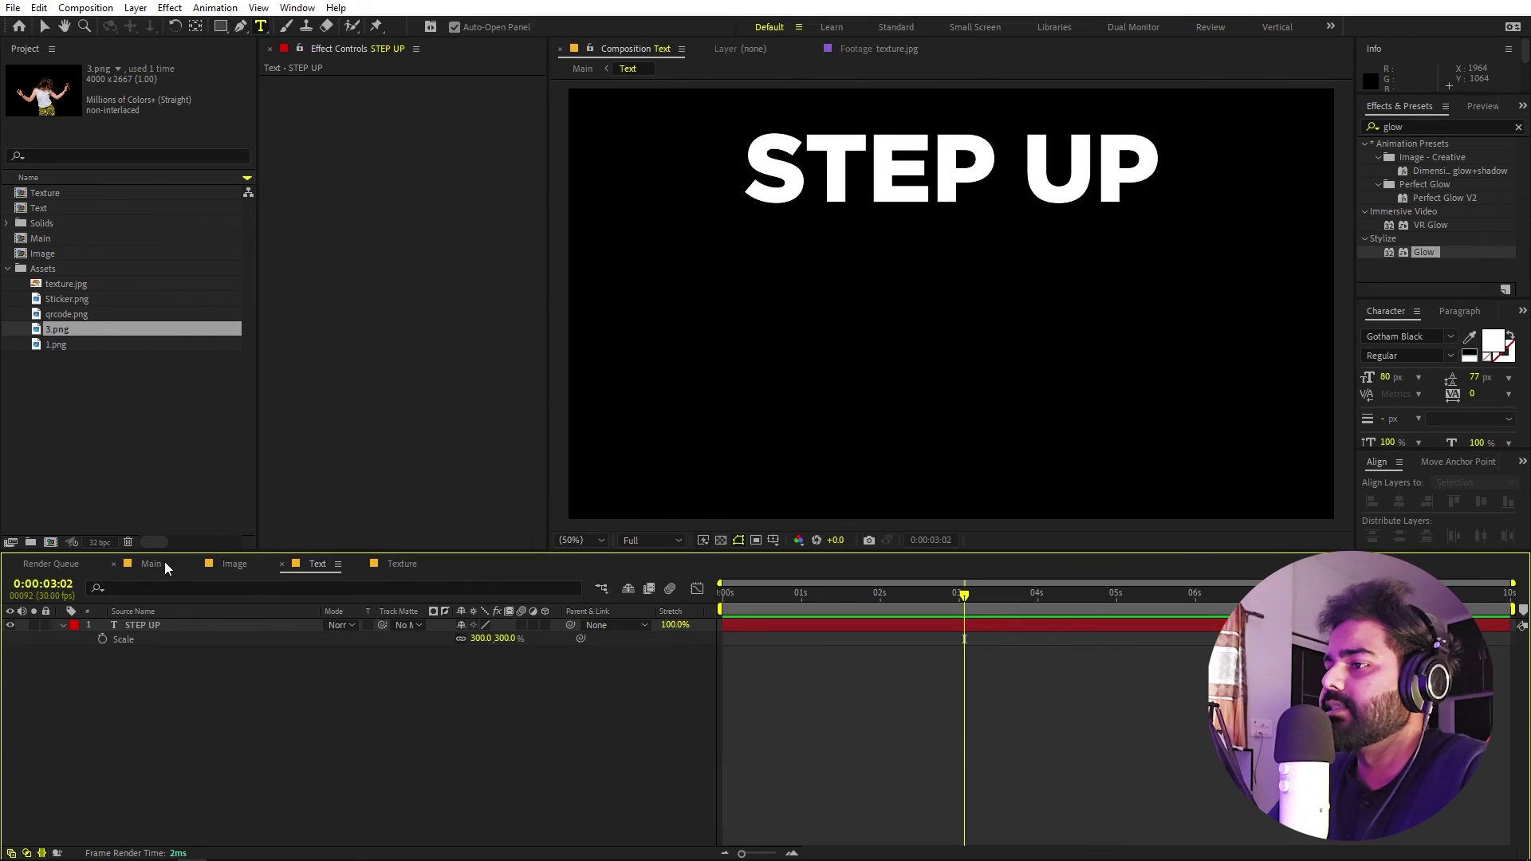
- Play the Main composition from the start to review the poster with the new image and title
{"action": "left_click", "coordinate": [159, 565]}
{"action": "key", "text": "Home"}
{"action": "key", "text": "space"}
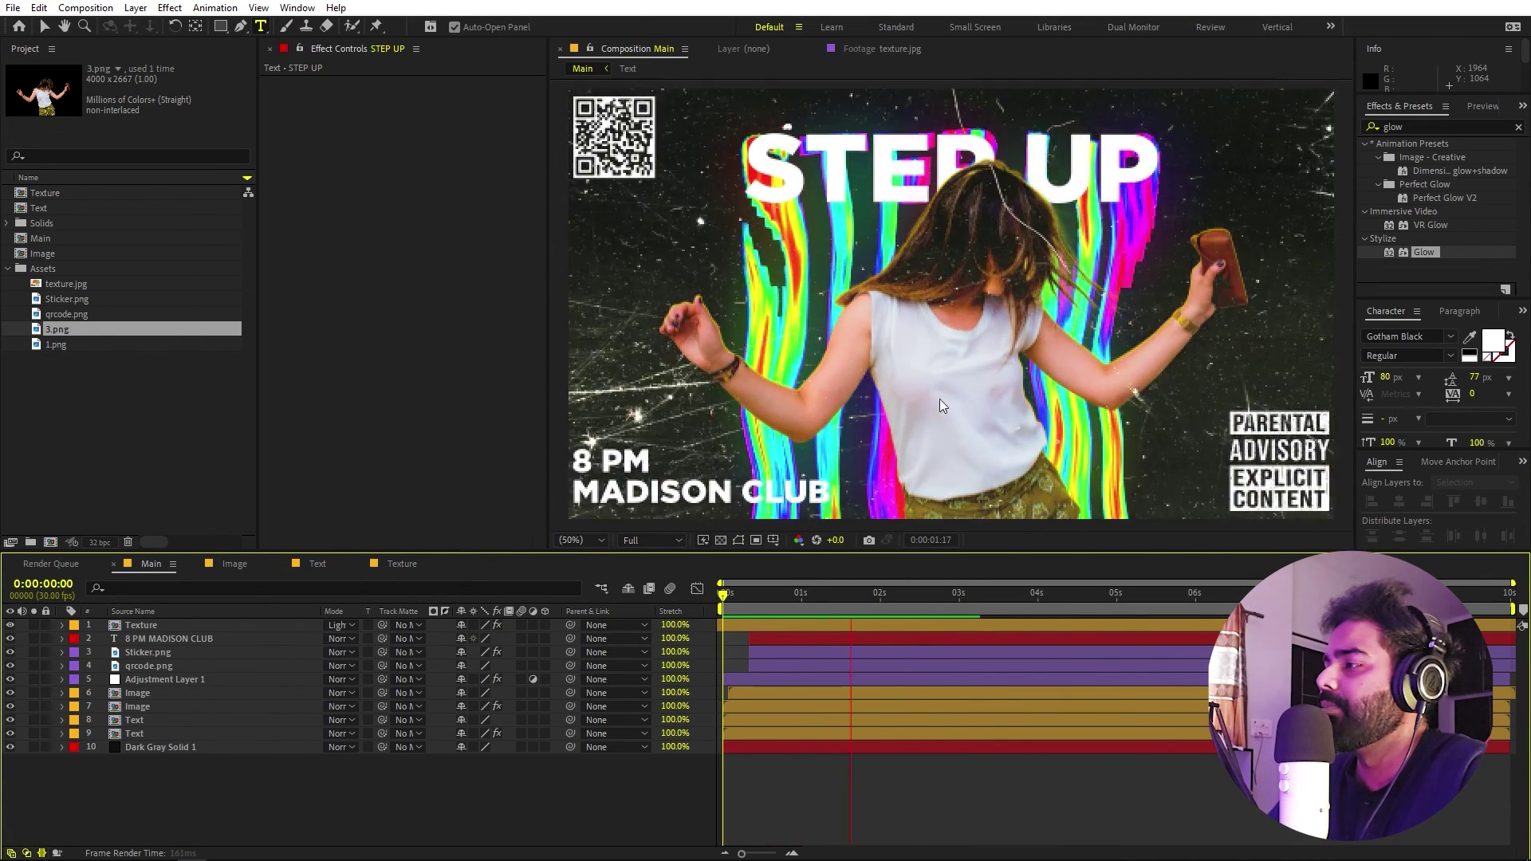
{"action": "key", "text": "space"}
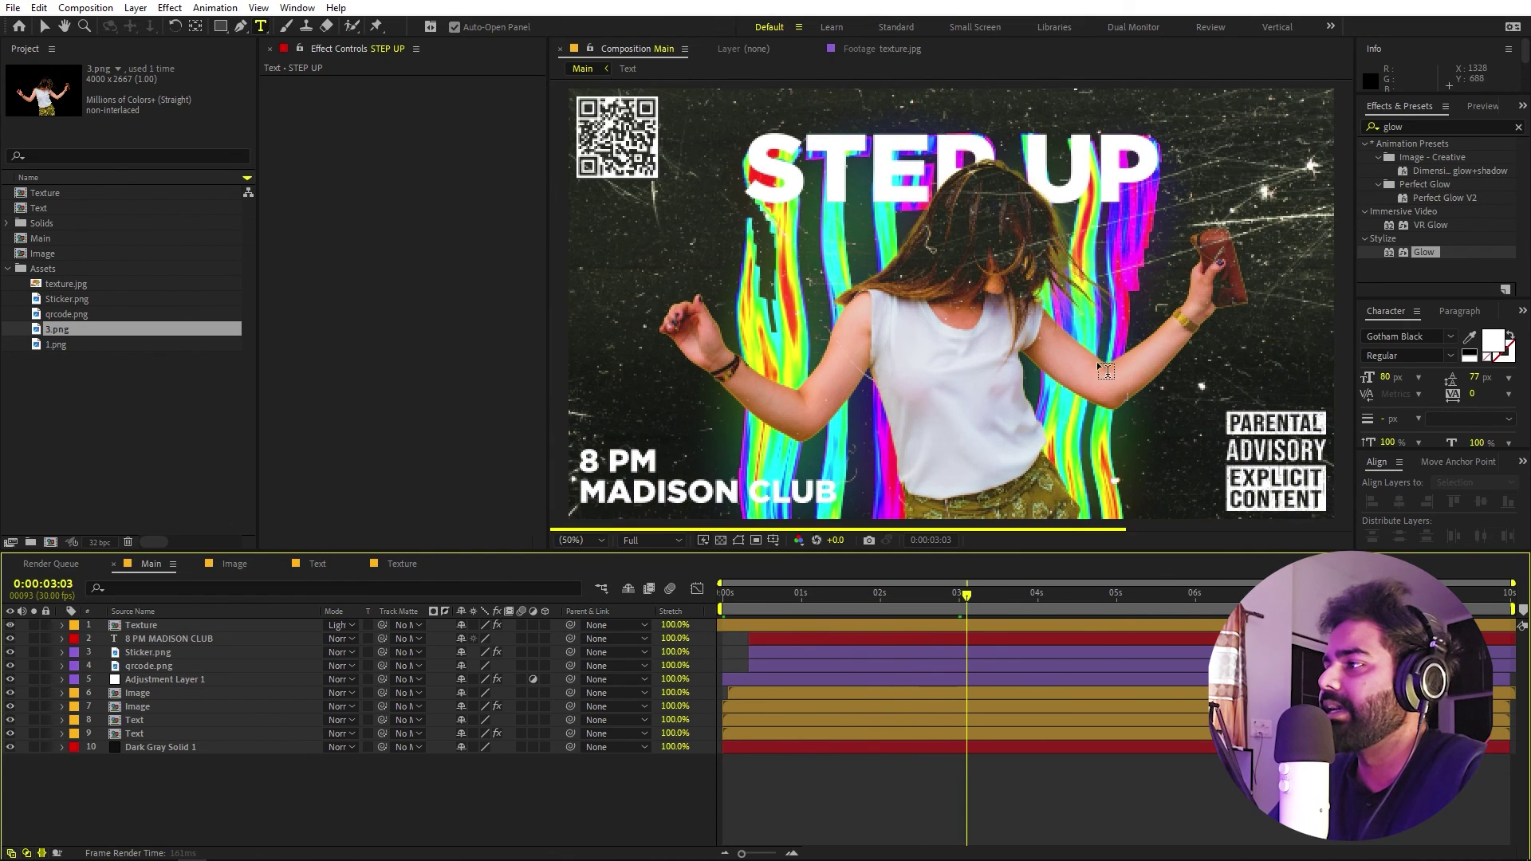